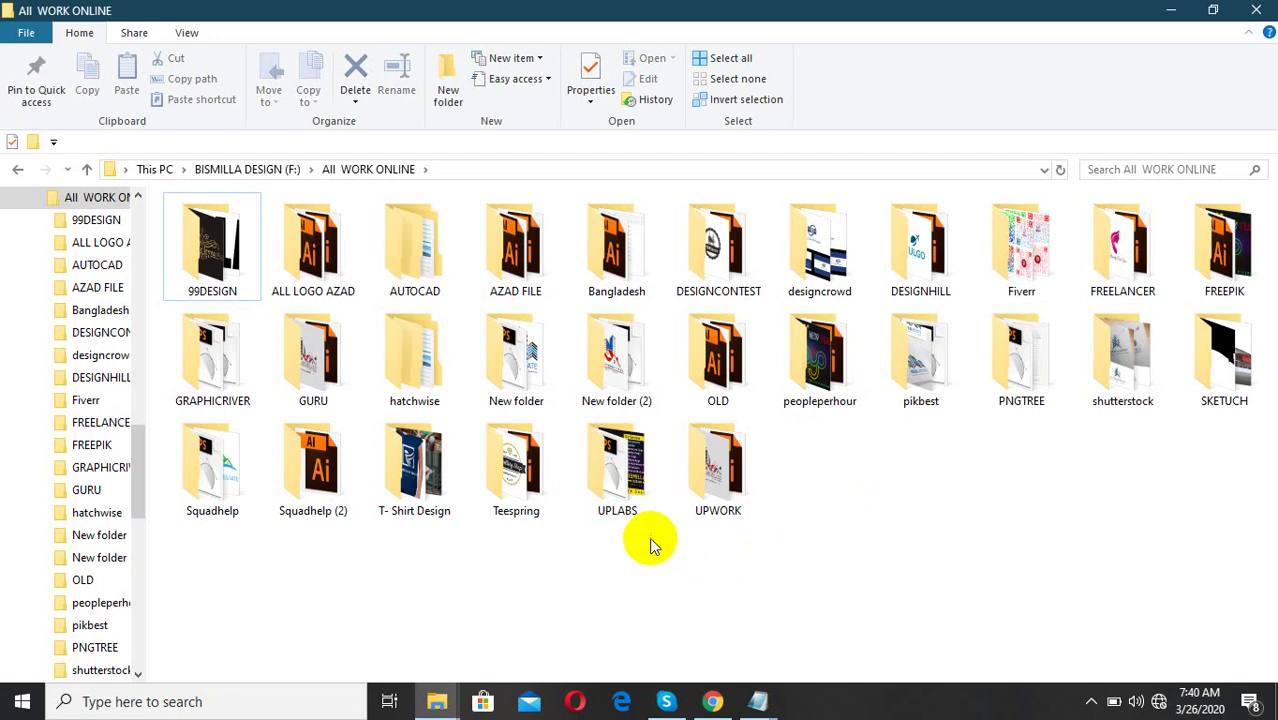
- Open Flayer. 5.eps from the Flayer folder inside UPLABS
right_click(852, 484)
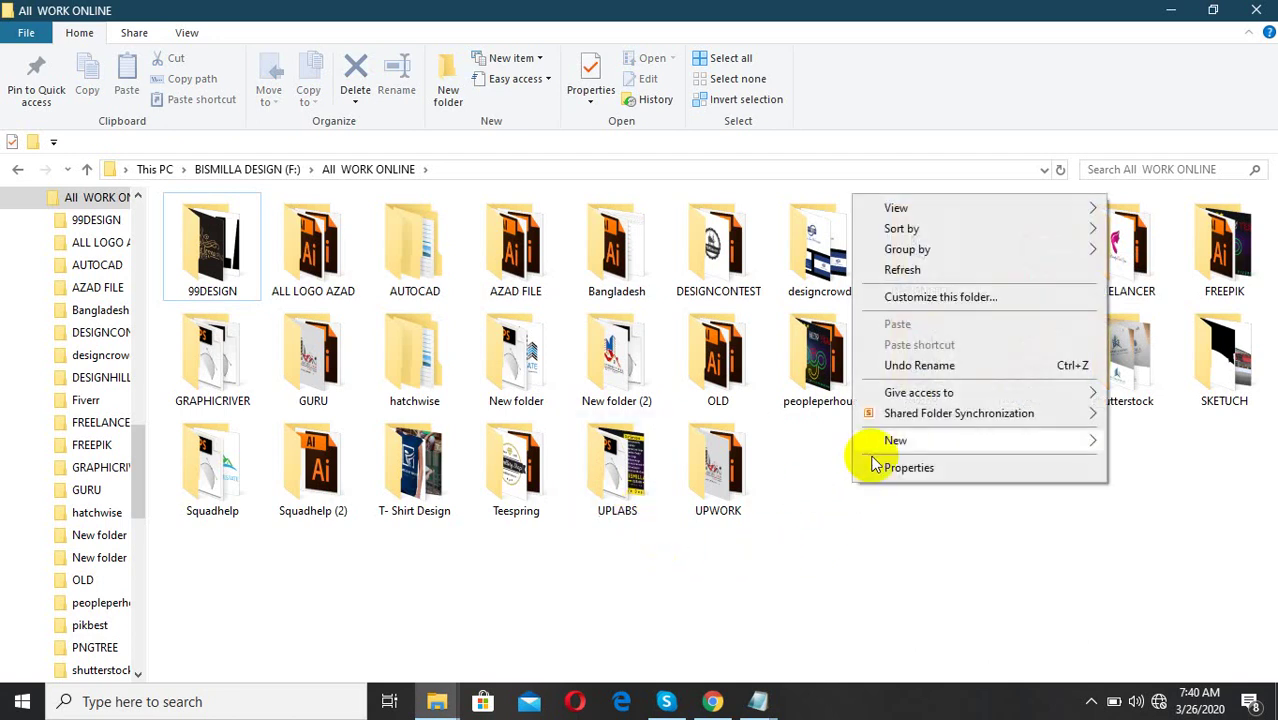
click(902, 270)
click(634, 512)
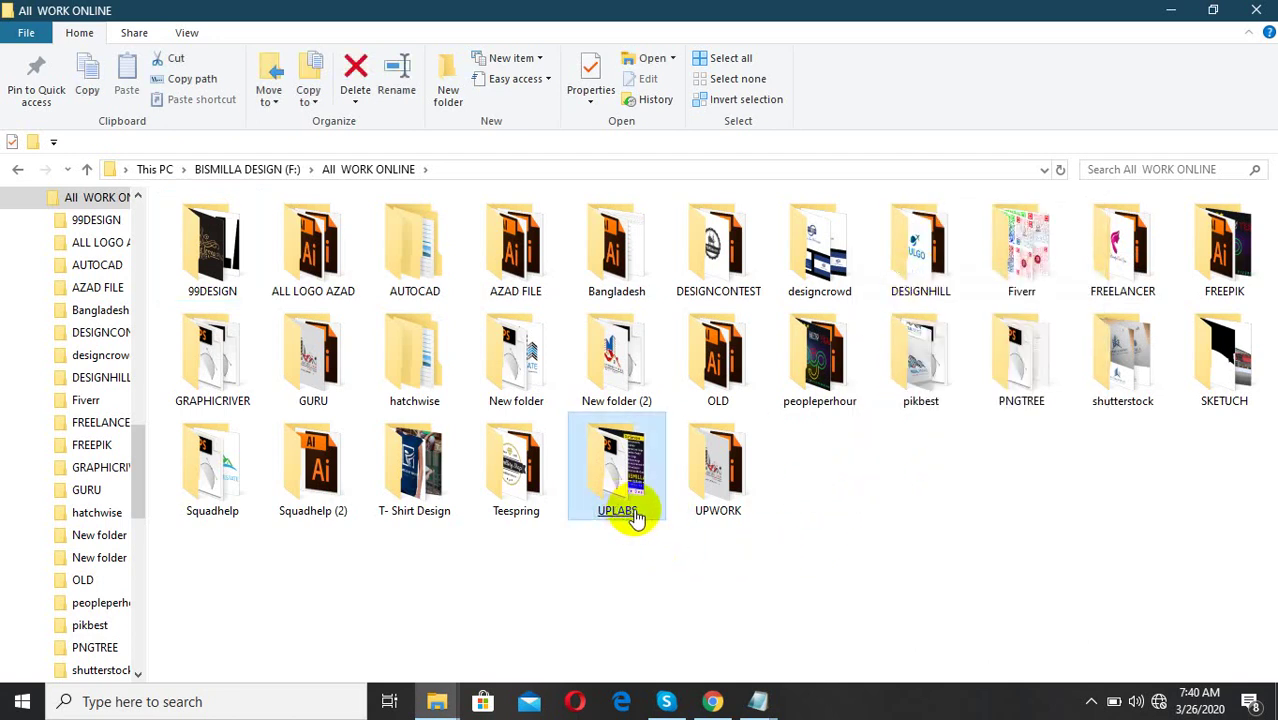
double_click(617, 470)
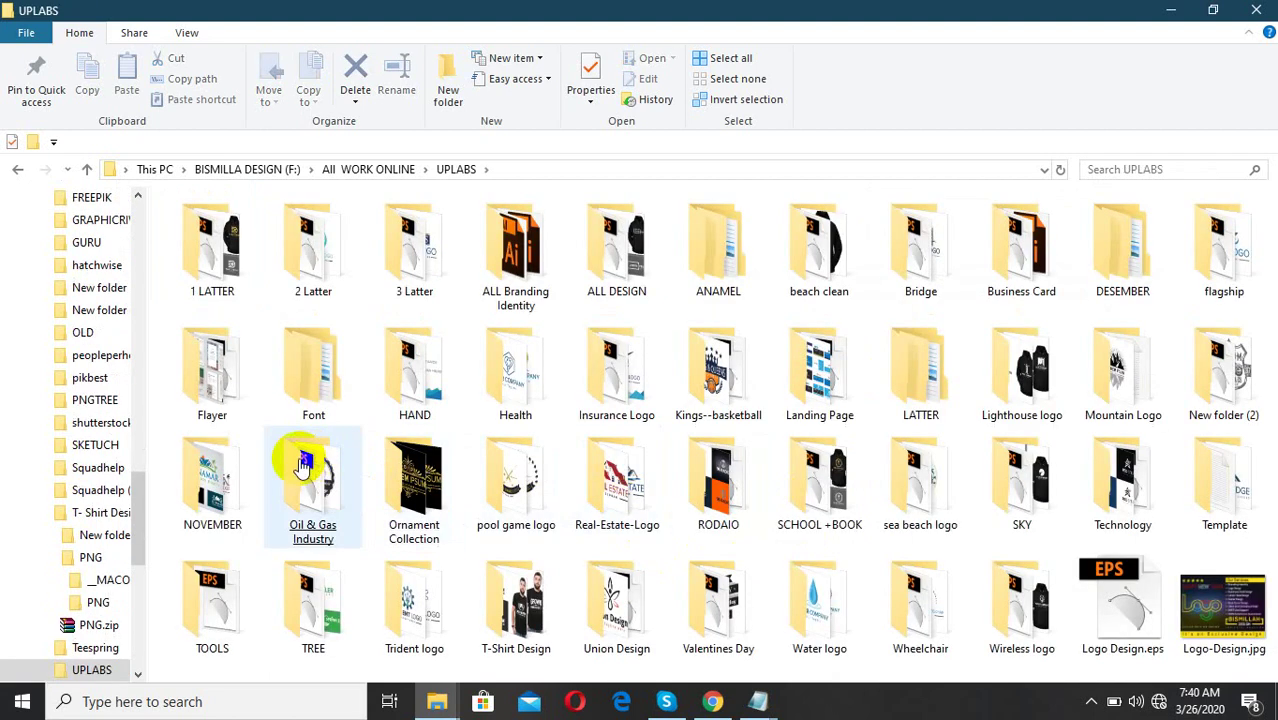
double_click(229, 407)
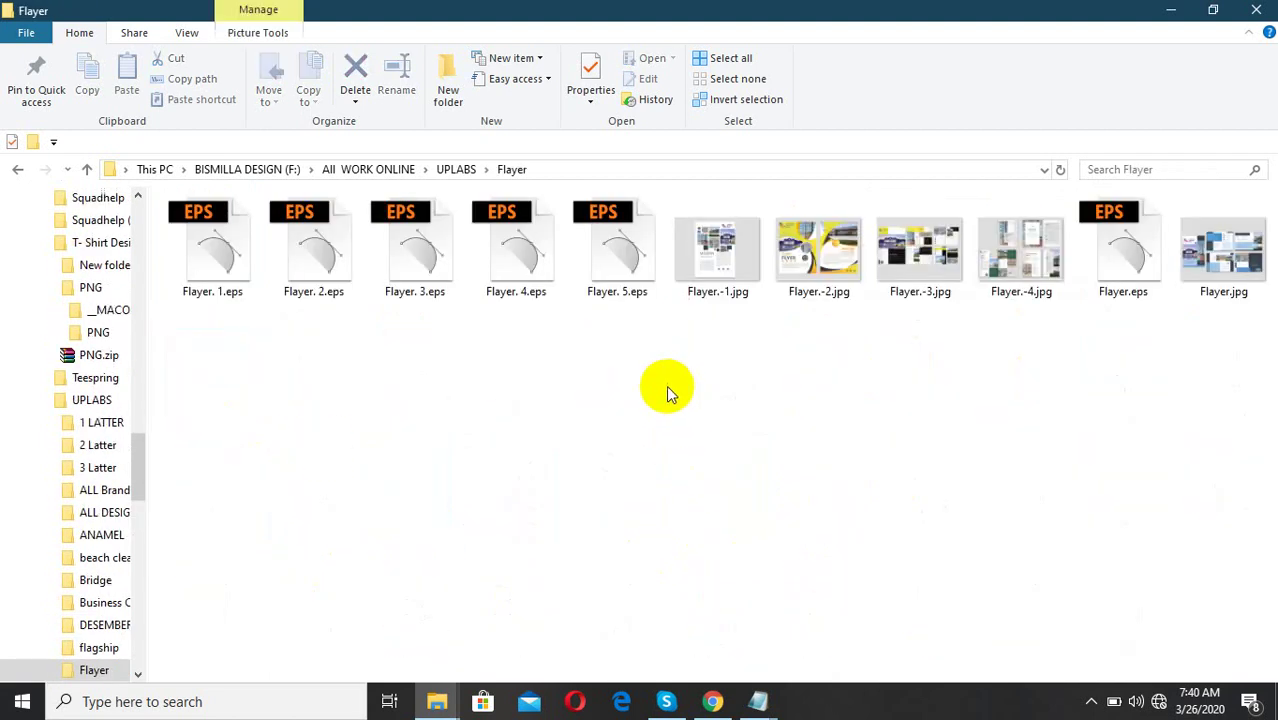
right_click(666, 385)
click(722, 463)
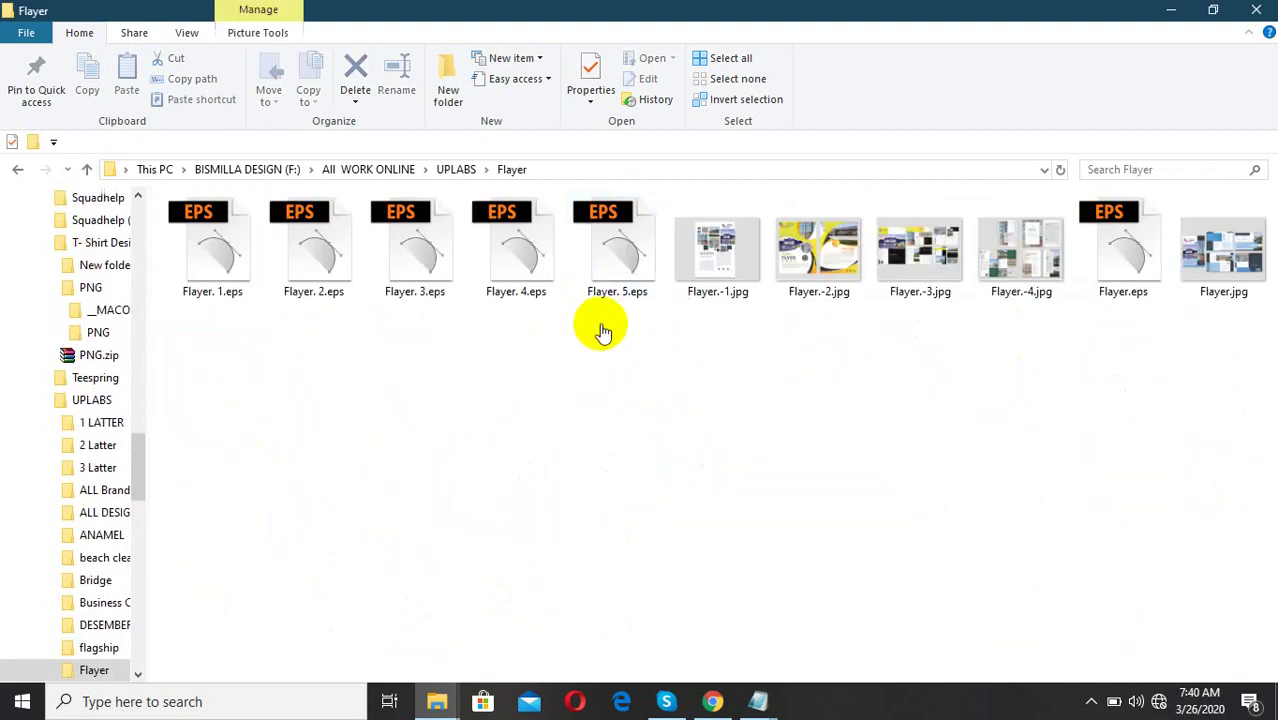
double_click(603, 271)
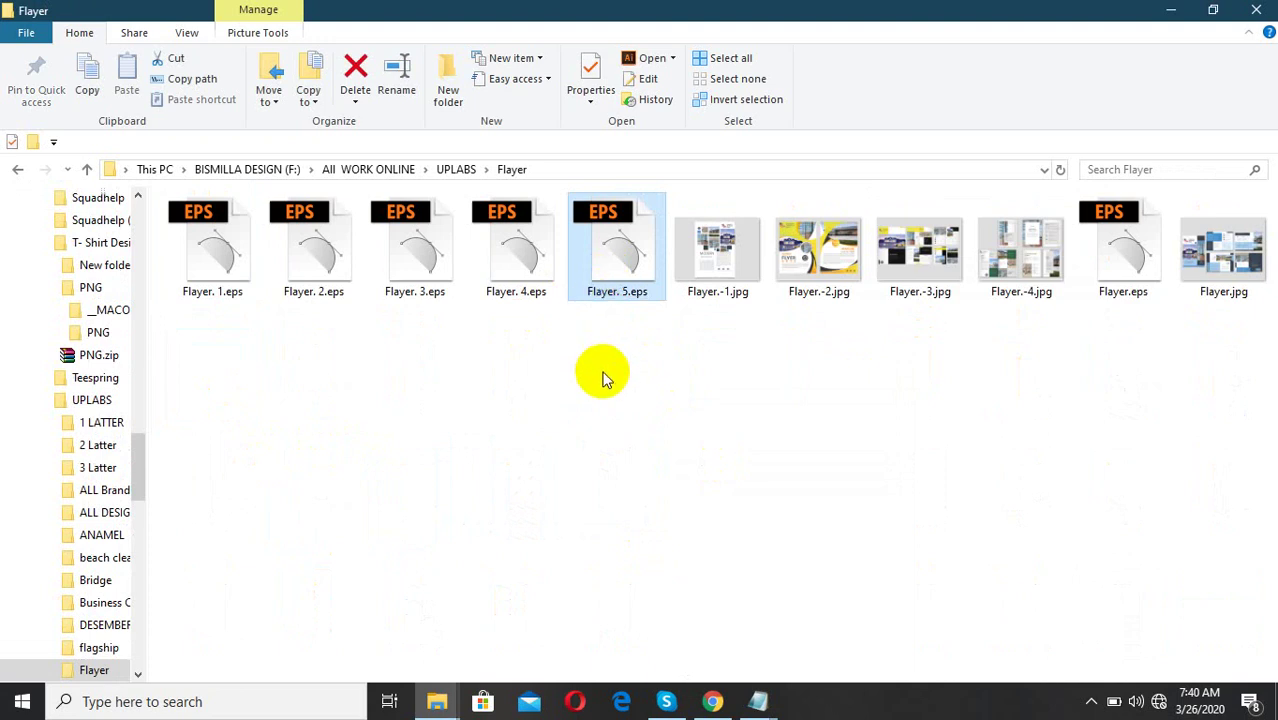
- Browse to the FLYAR folder in Downloads through This PC and refresh its contents
click(1163, 12)
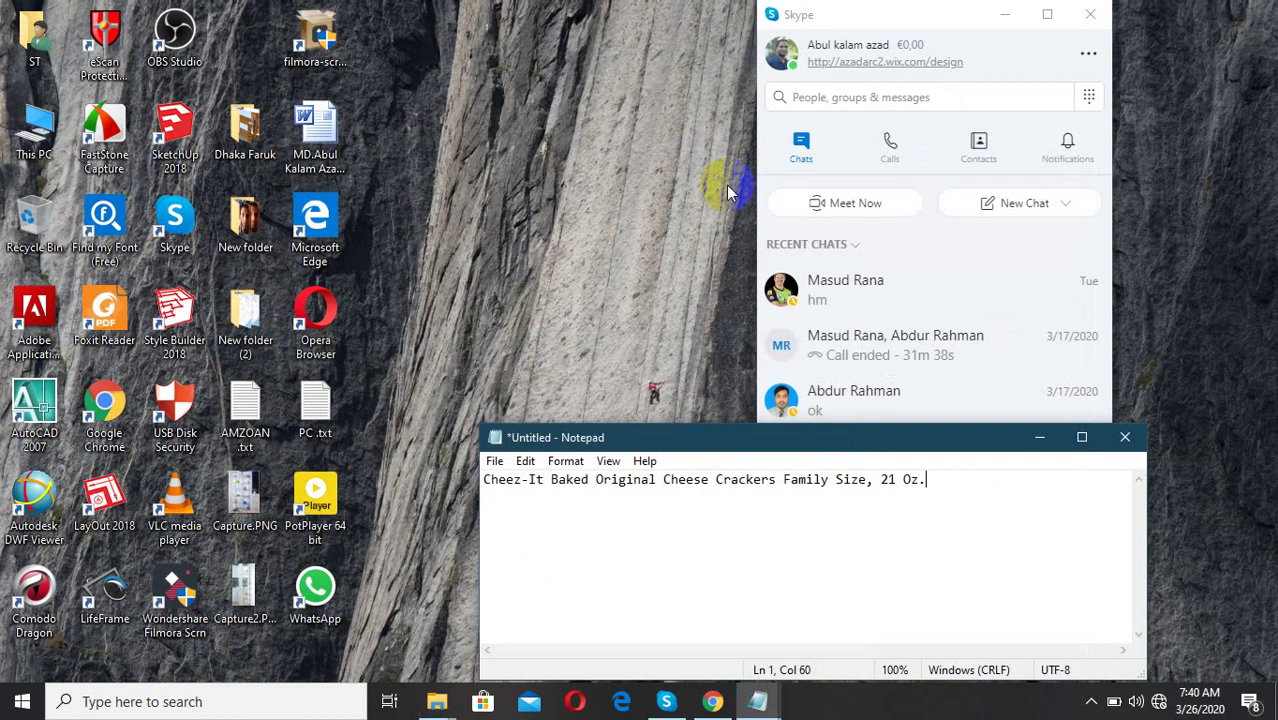
right_click(604, 192)
click(655, 245)
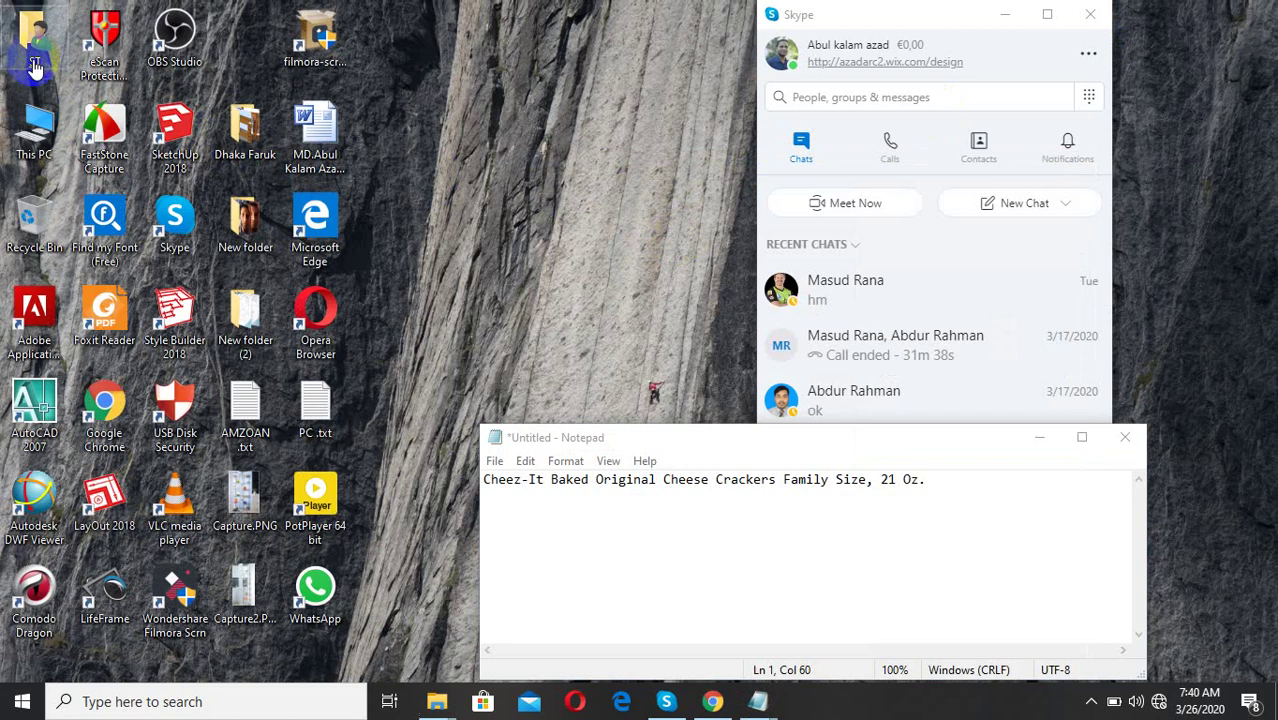
double_click(36, 128)
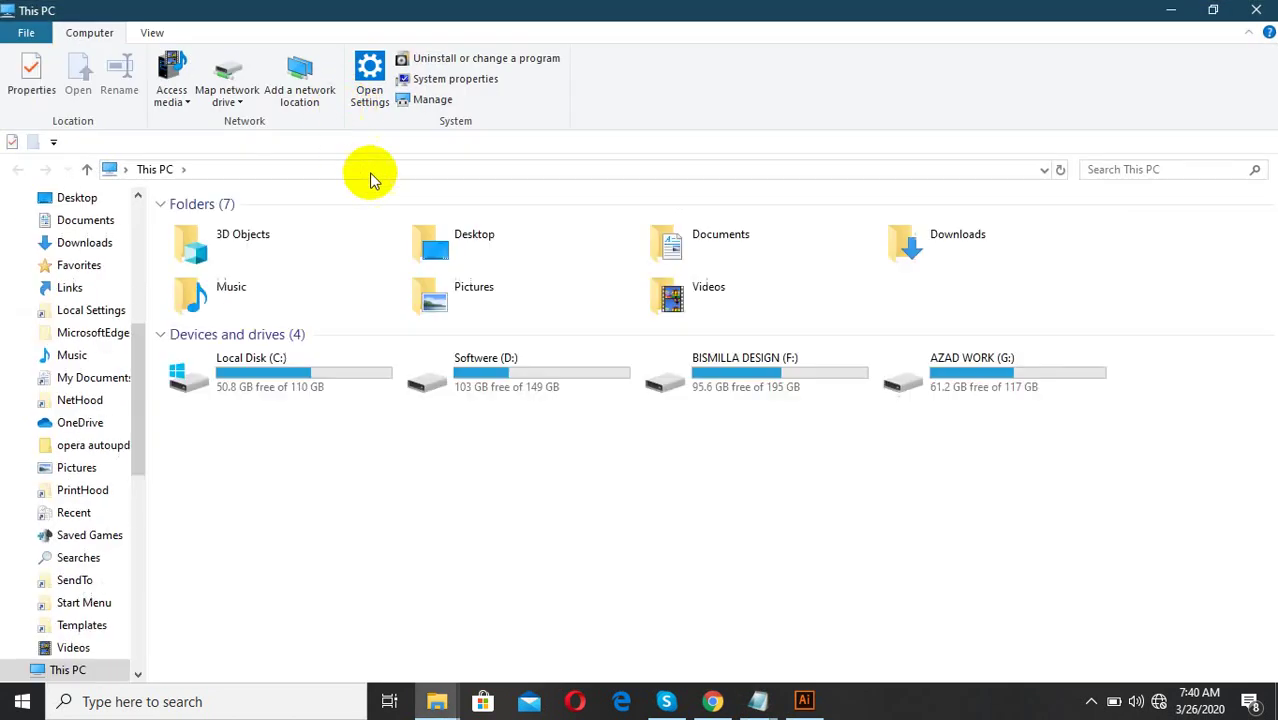
click(100, 244)
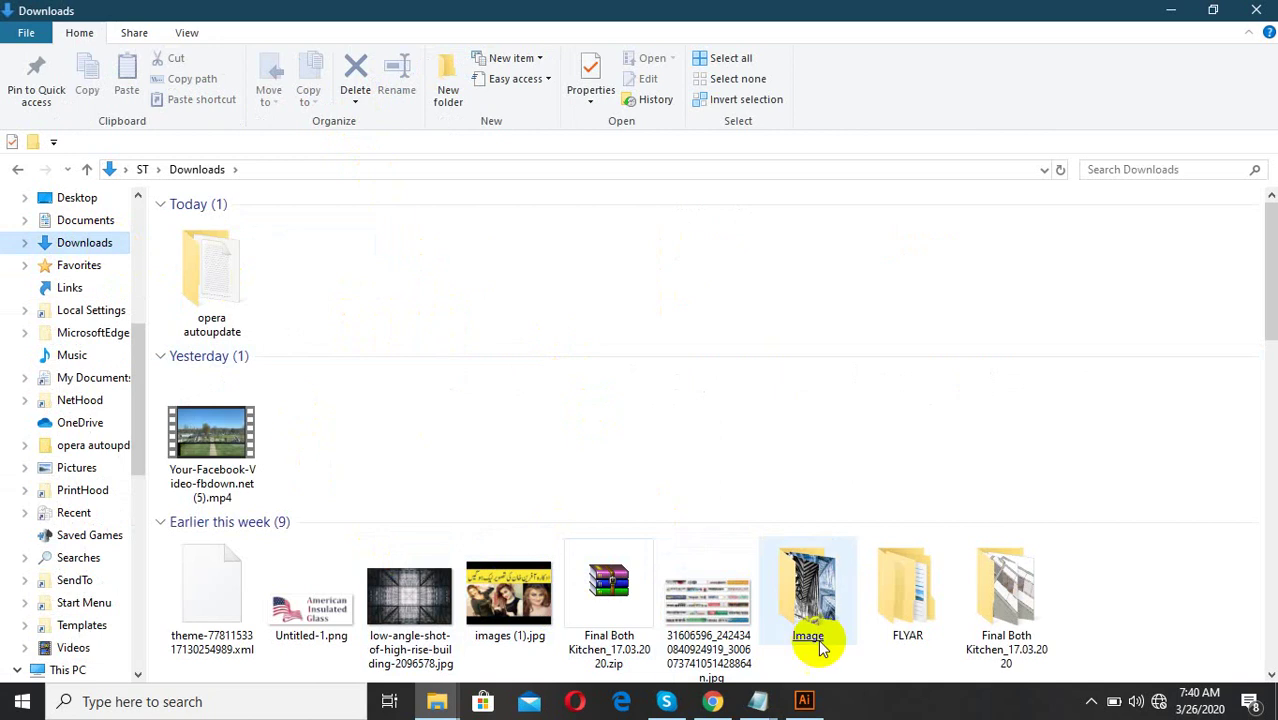
double_click(905, 590)
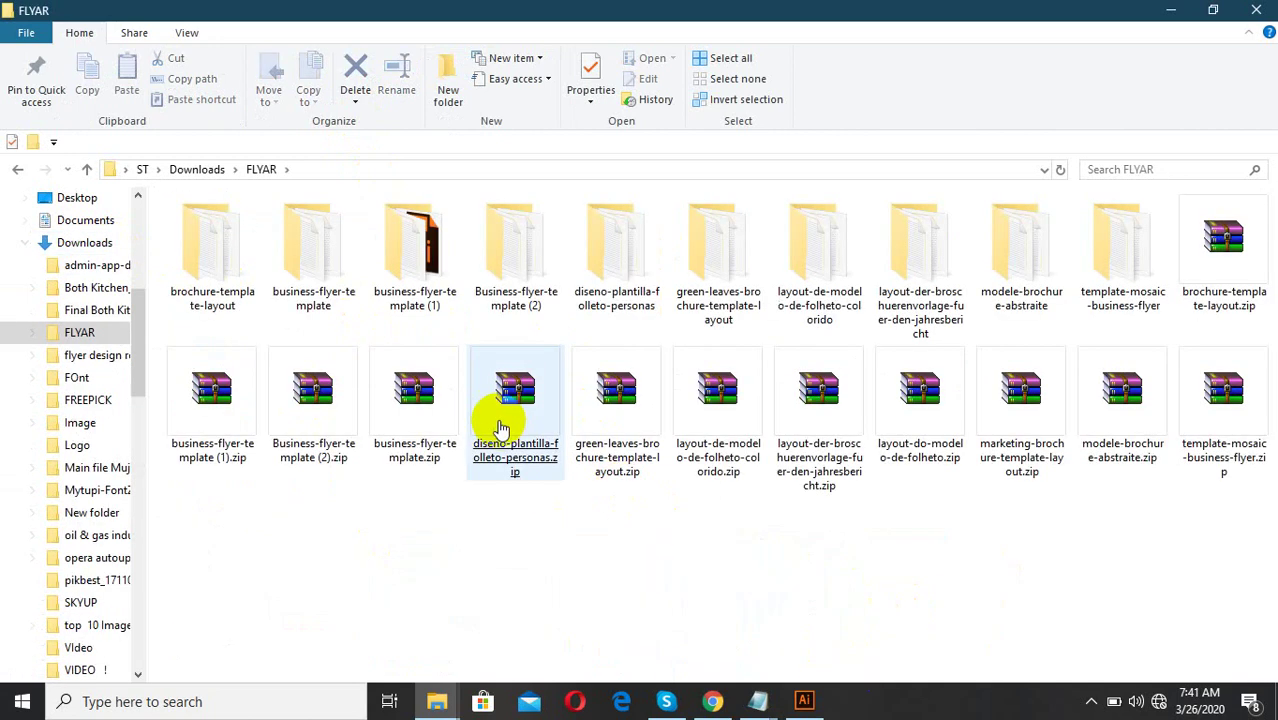
right_click(468, 545)
click(508, 328)
click(855, 558)
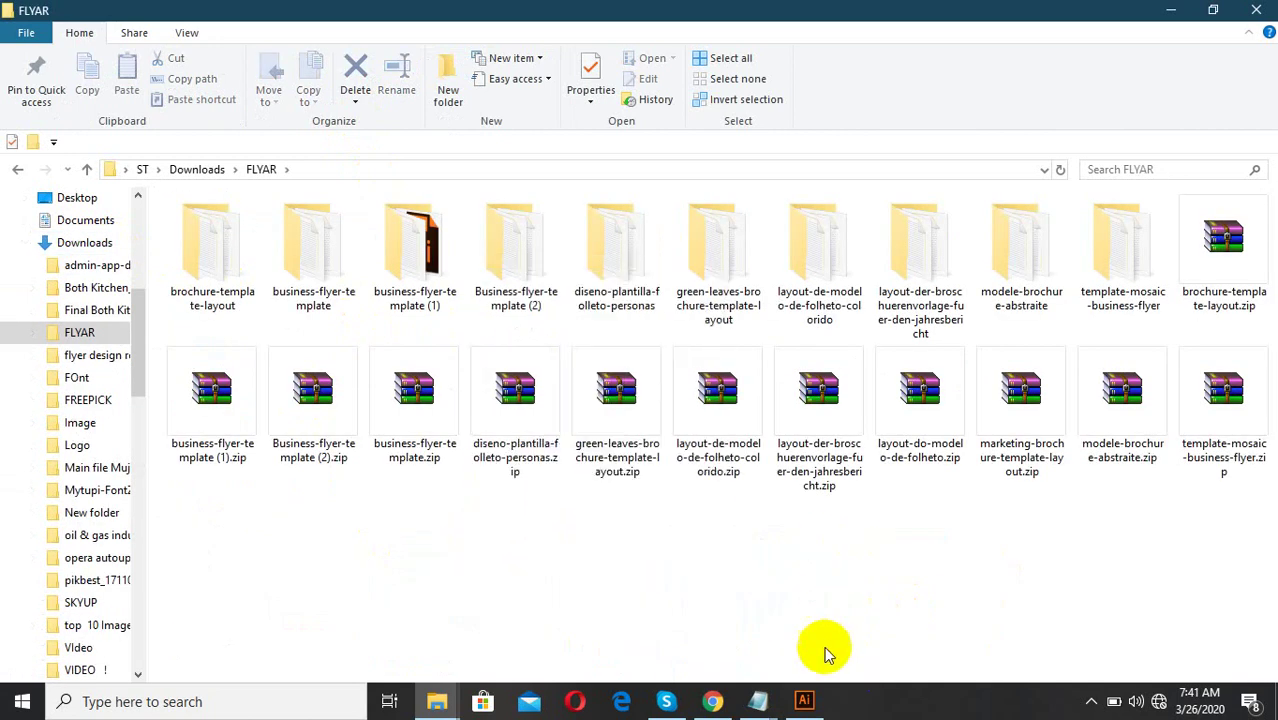
- Open 2031450.eps from the modele-brochure-abstraite folder in FLYAR
click(804, 700)
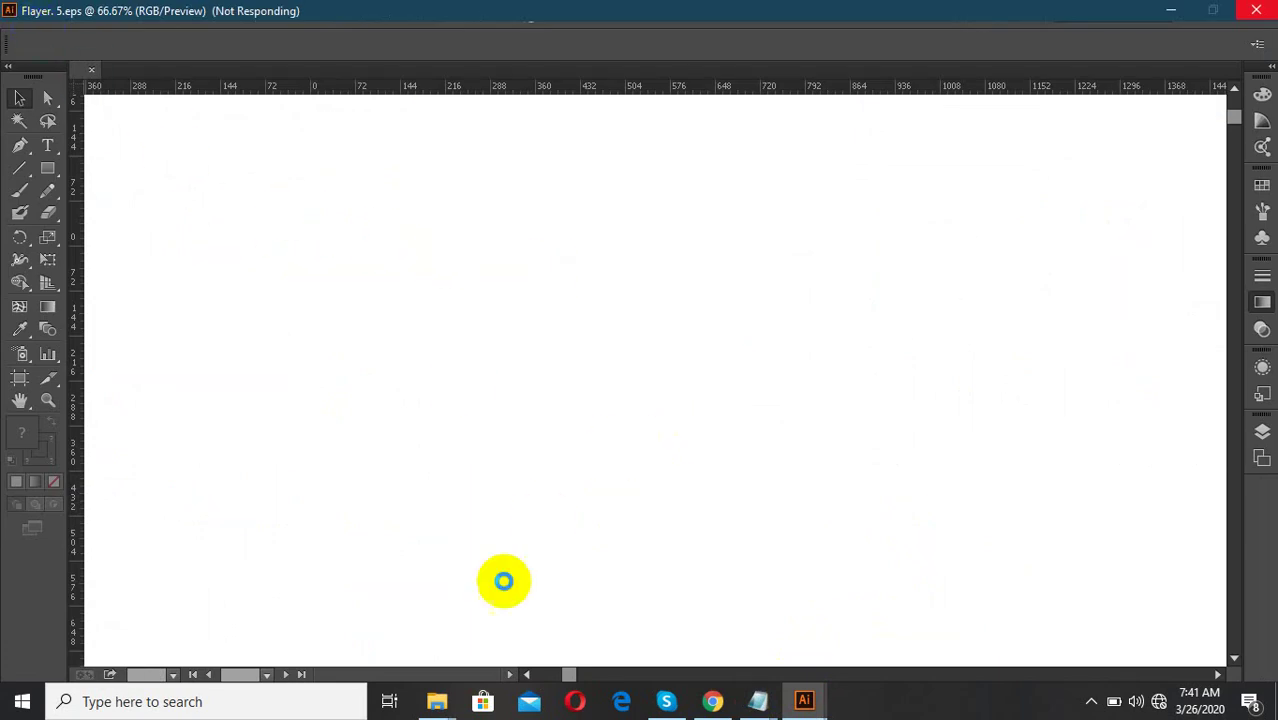
mouse_move(437, 701)
click(603, 644)
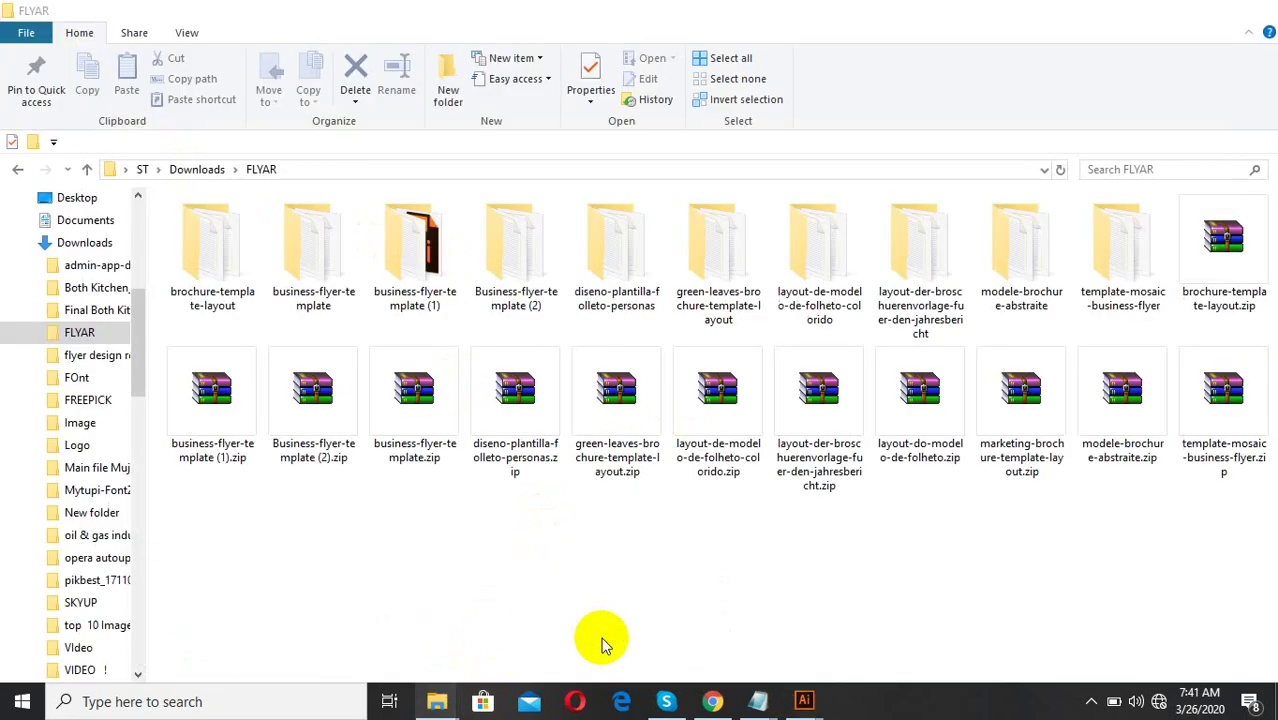
double_click(1017, 262)
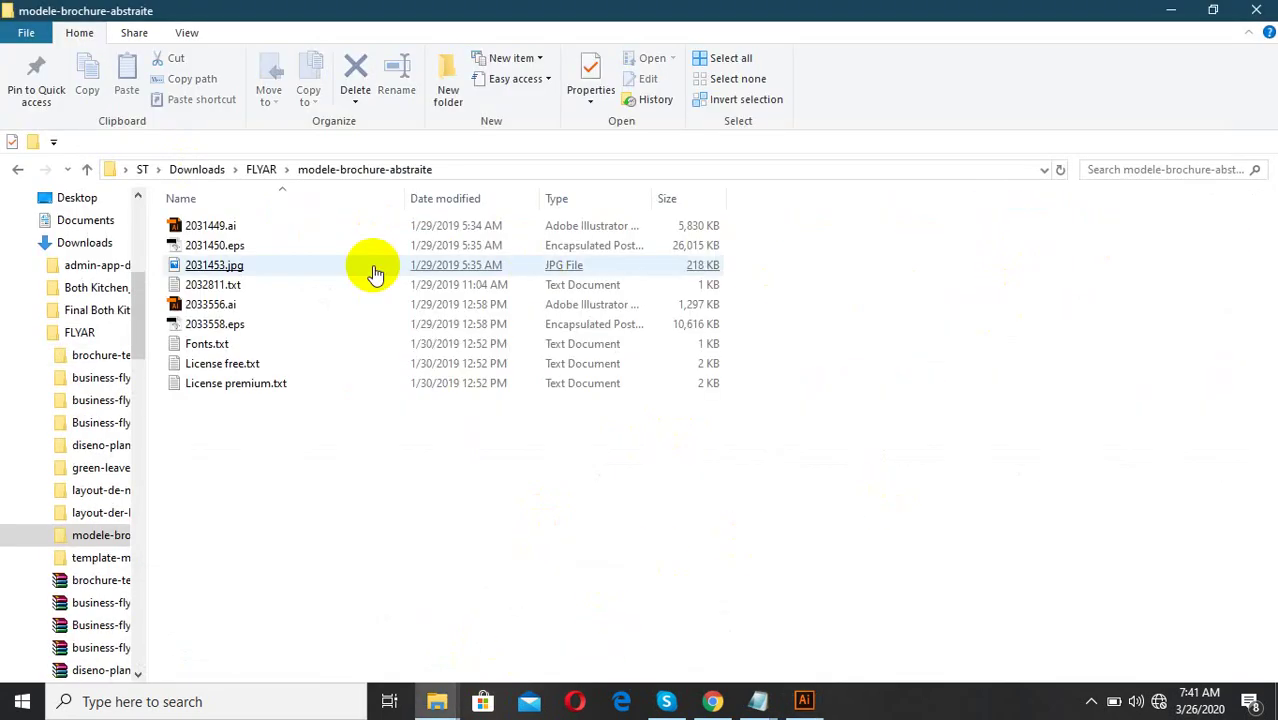
double_click(214, 245)
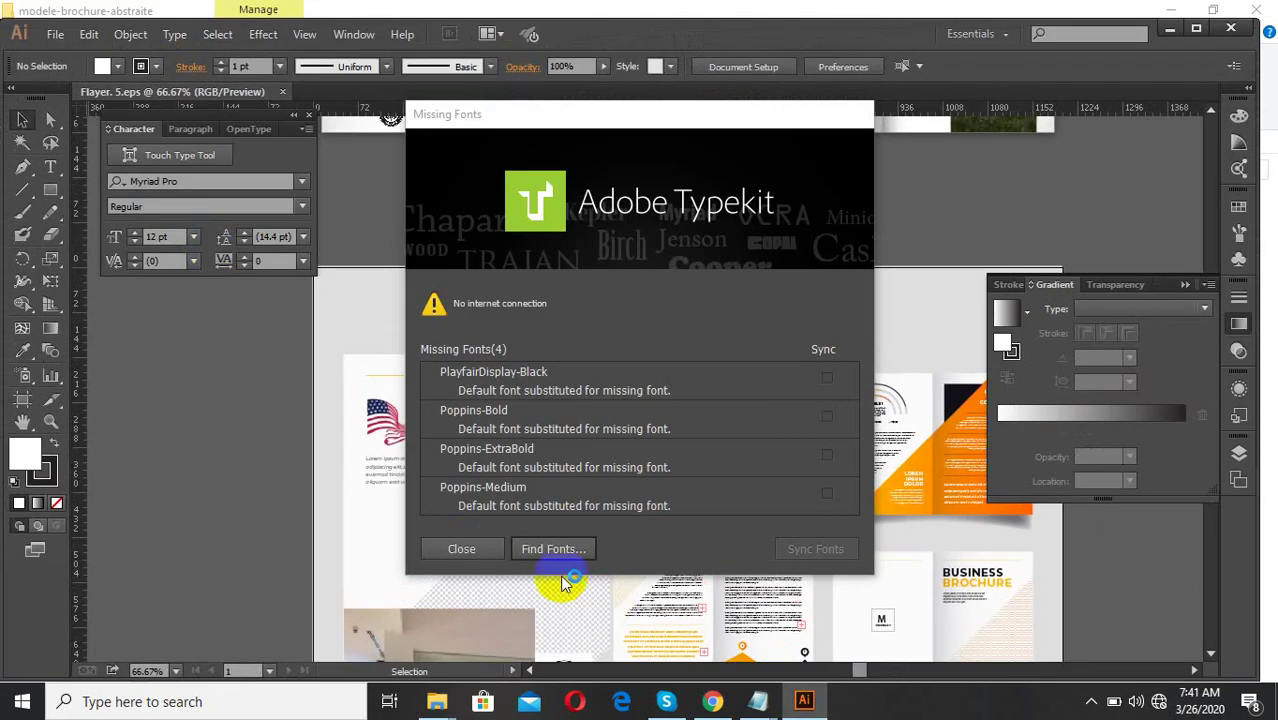
- Dismiss the missing-font dialogs for Flayer. 5.eps and 2031450.eps without replacing any fonts
click(555, 550)
click(778, 534)
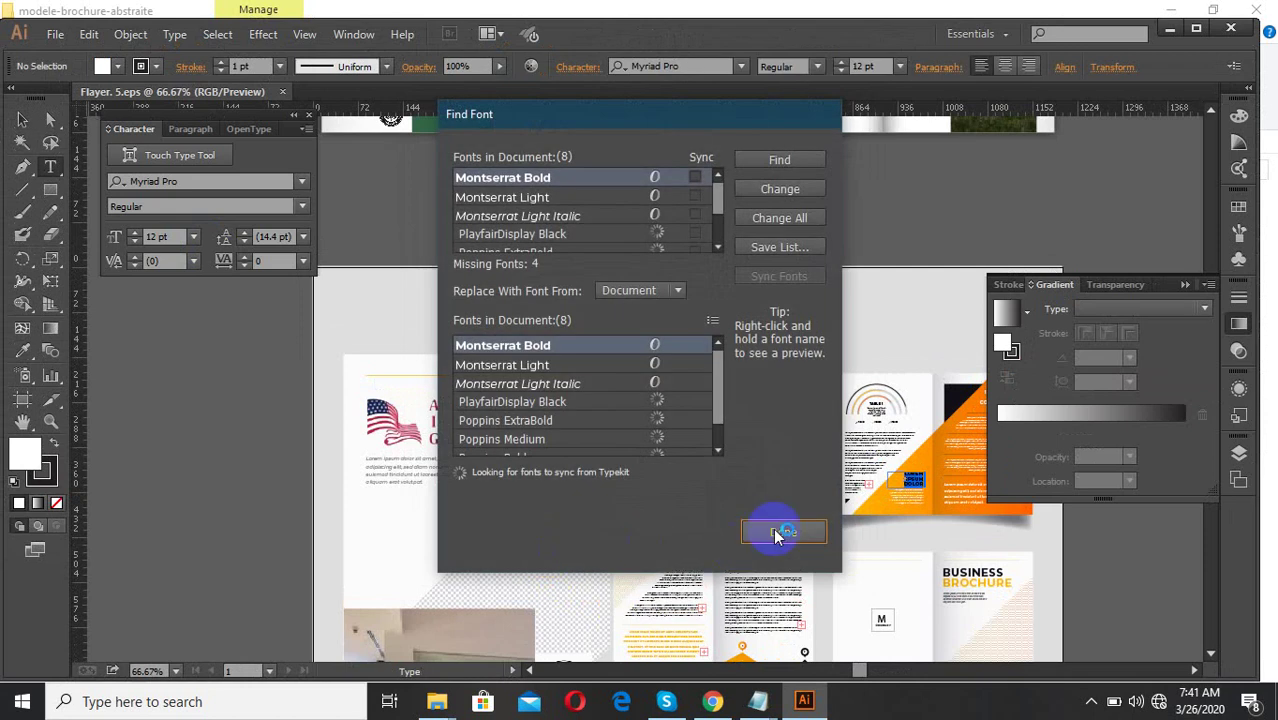
click(823, 524)
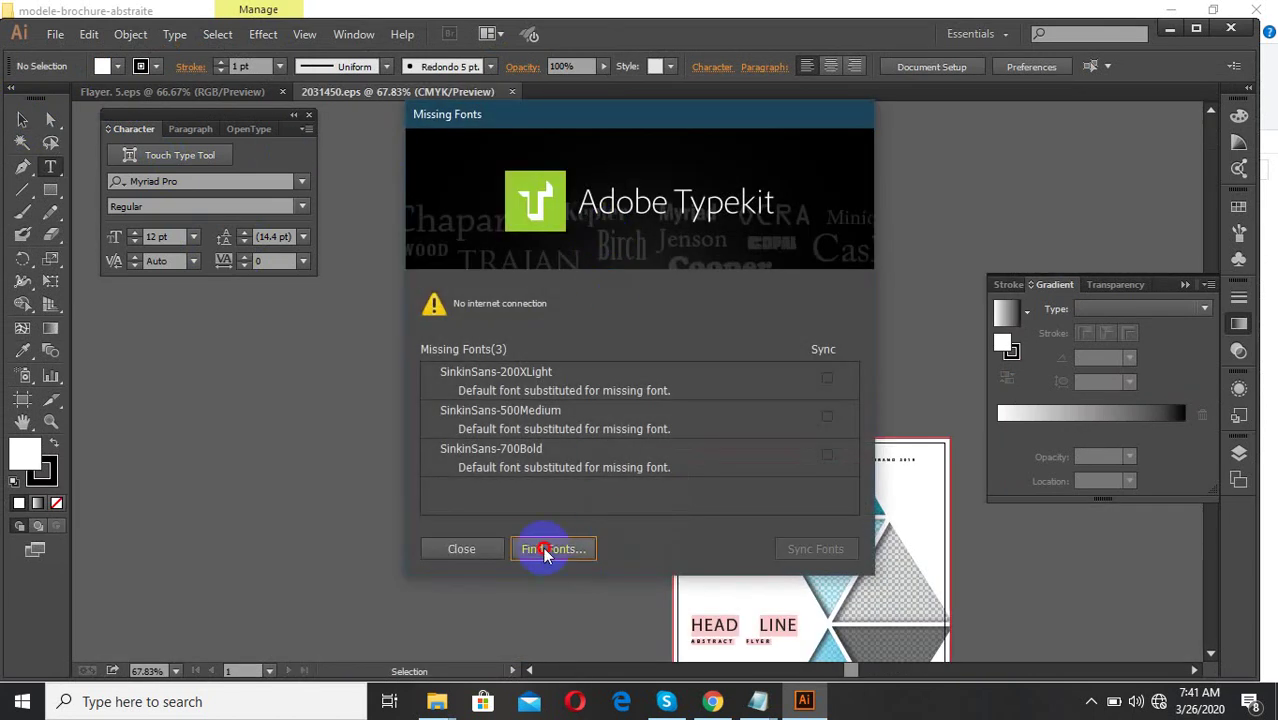
click(546, 546)
click(765, 533)
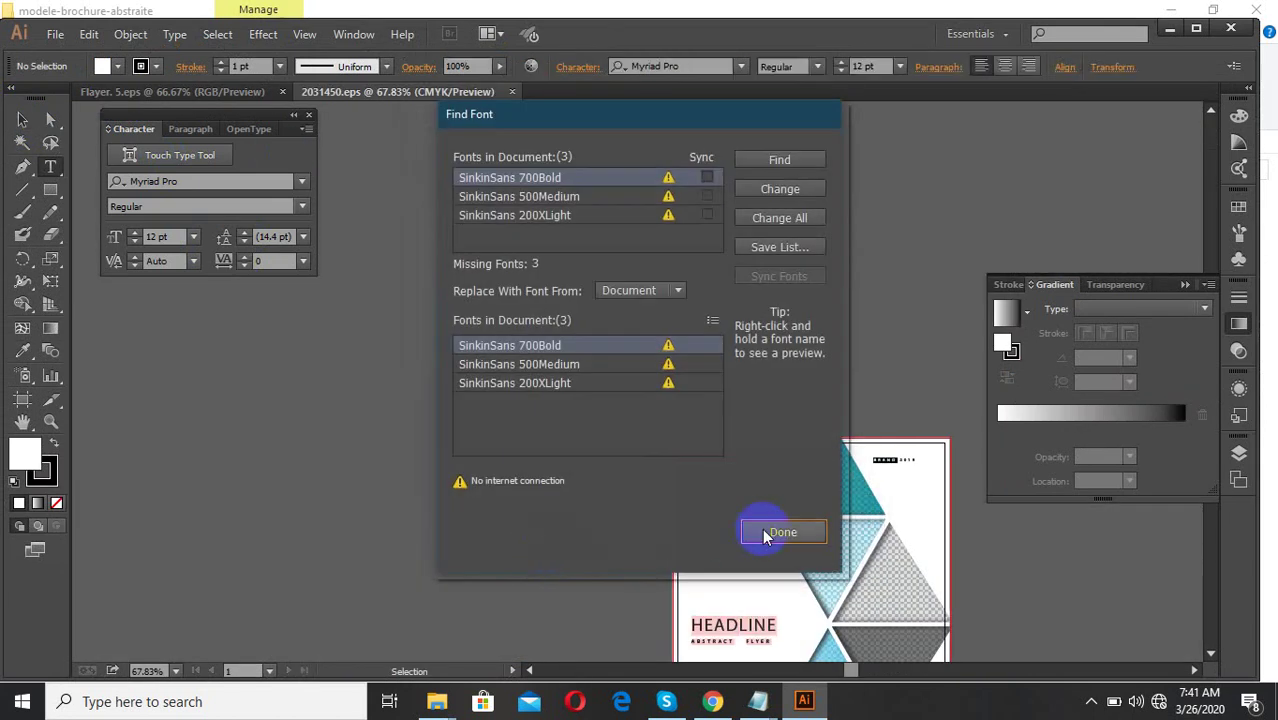
- Delete all the artwork in 2031450.eps, leaving a blank artboard
click(19, 119)
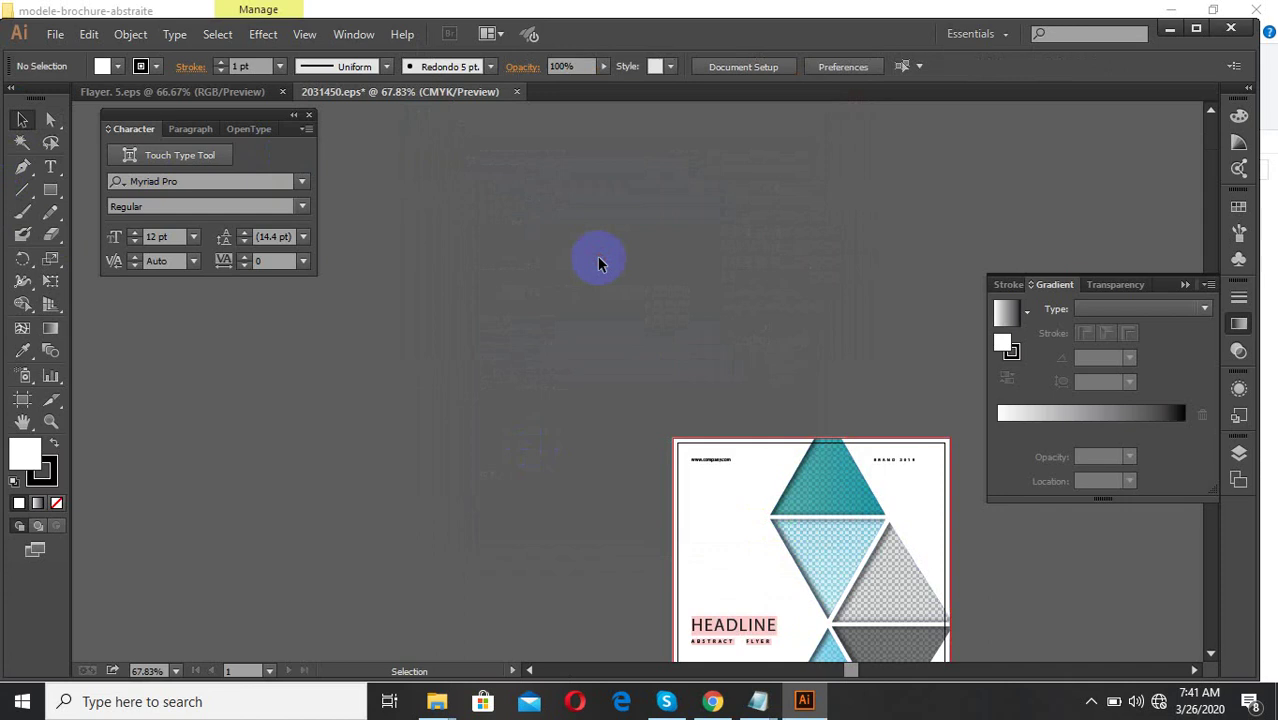
scroll(593, 394, down, 2)
key(ctrl+a)
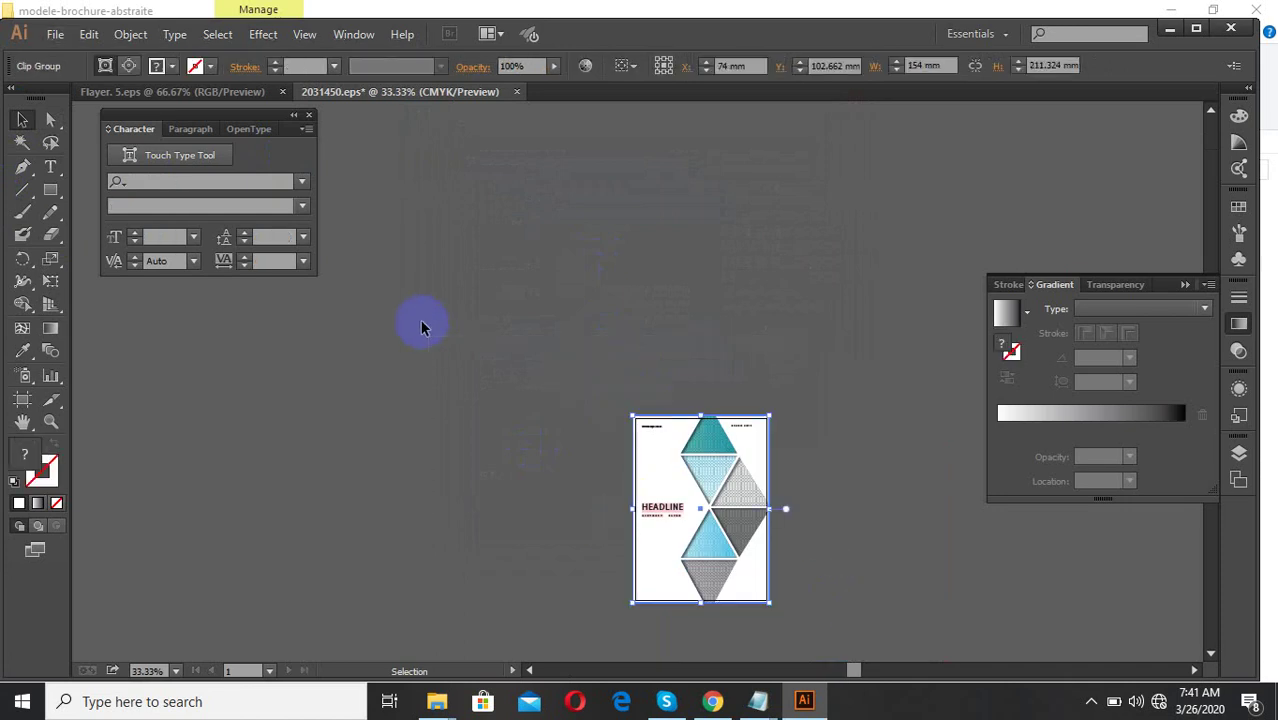
key(Delete)
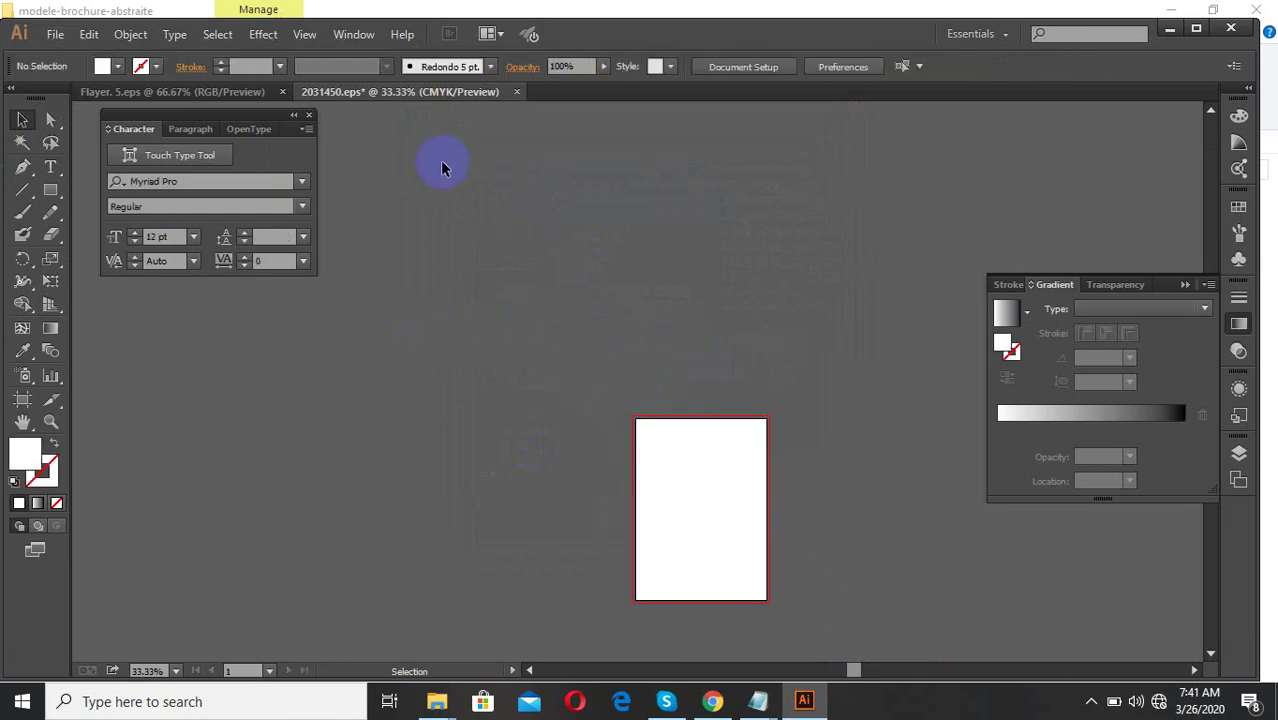
- In Flayer. 5.eps, move the American Insulated Glass logo and the round badge off the artboard to its left
click(215, 98)
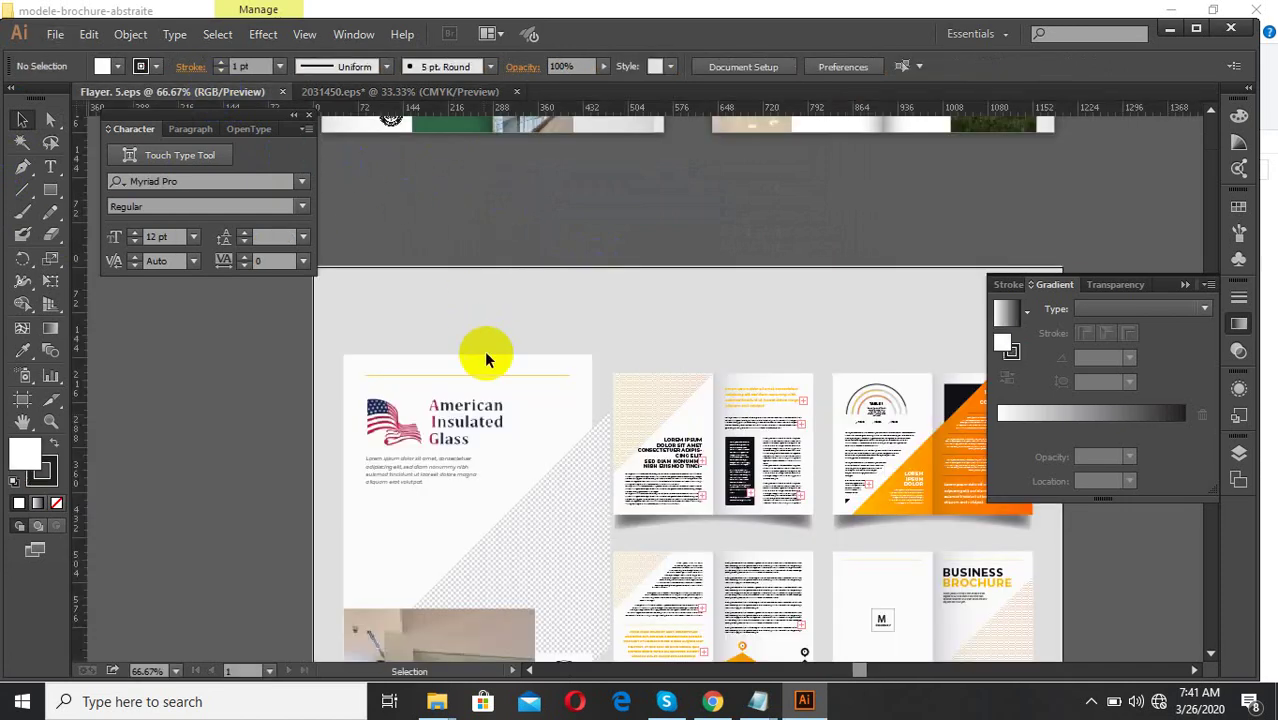
scroll(532, 412, down, 3)
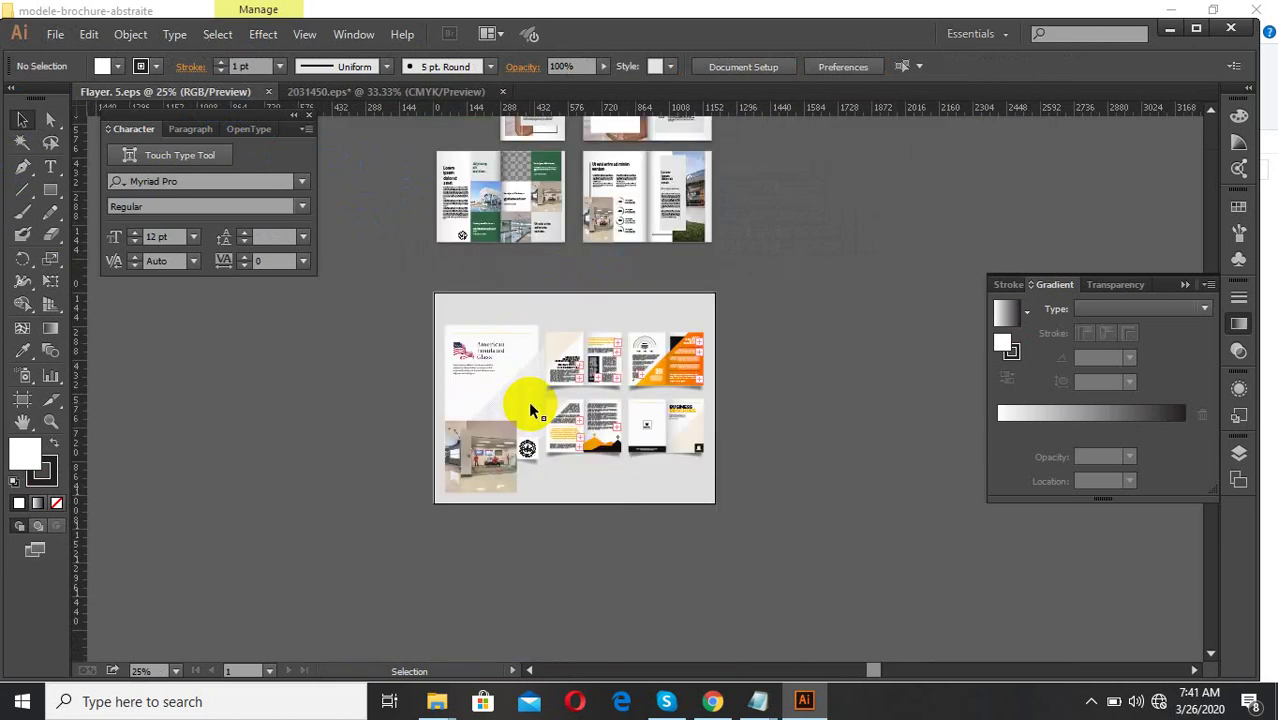
drag(624, 464, 424, 322)
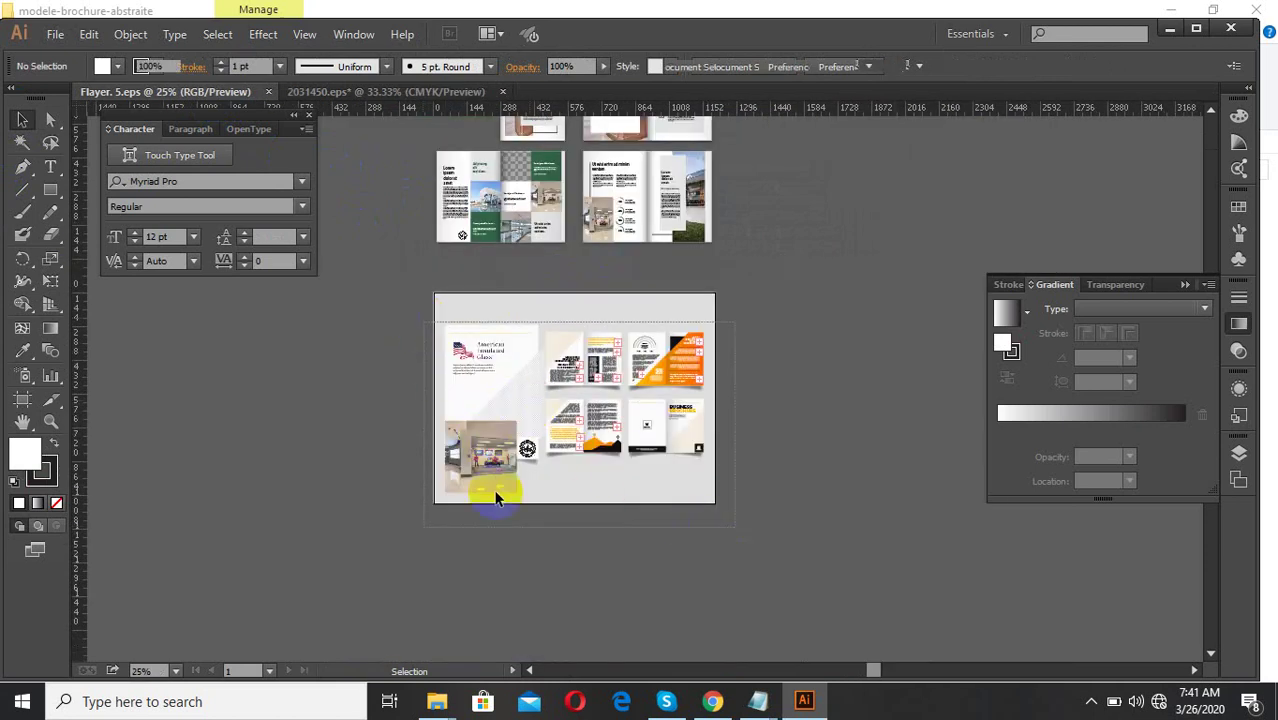
key(ctrl+plus)
key(ctrl+plus)
click(453, 262)
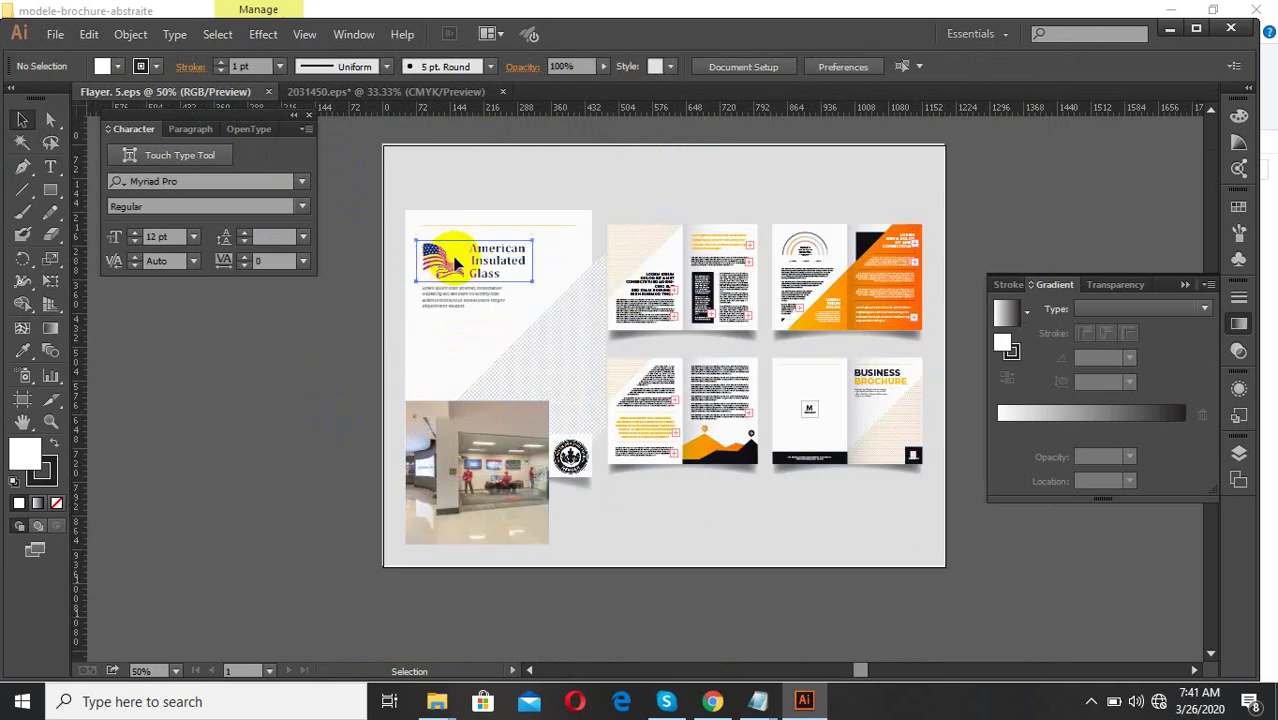
click(558, 445)
drag(558, 445, 222, 427)
- Delete the brochure mockups and photo remaining on the Flayer. 5.eps artboard, keeping the grey background
scroll(440, 464, down, 2)
drag(694, 565, 430, 336)
key(Delete)
- Switch to File Explorer and open 2778564.ai from the template-mosaic-business-flyer folder in FLYAR
mouse_move(461, 708)
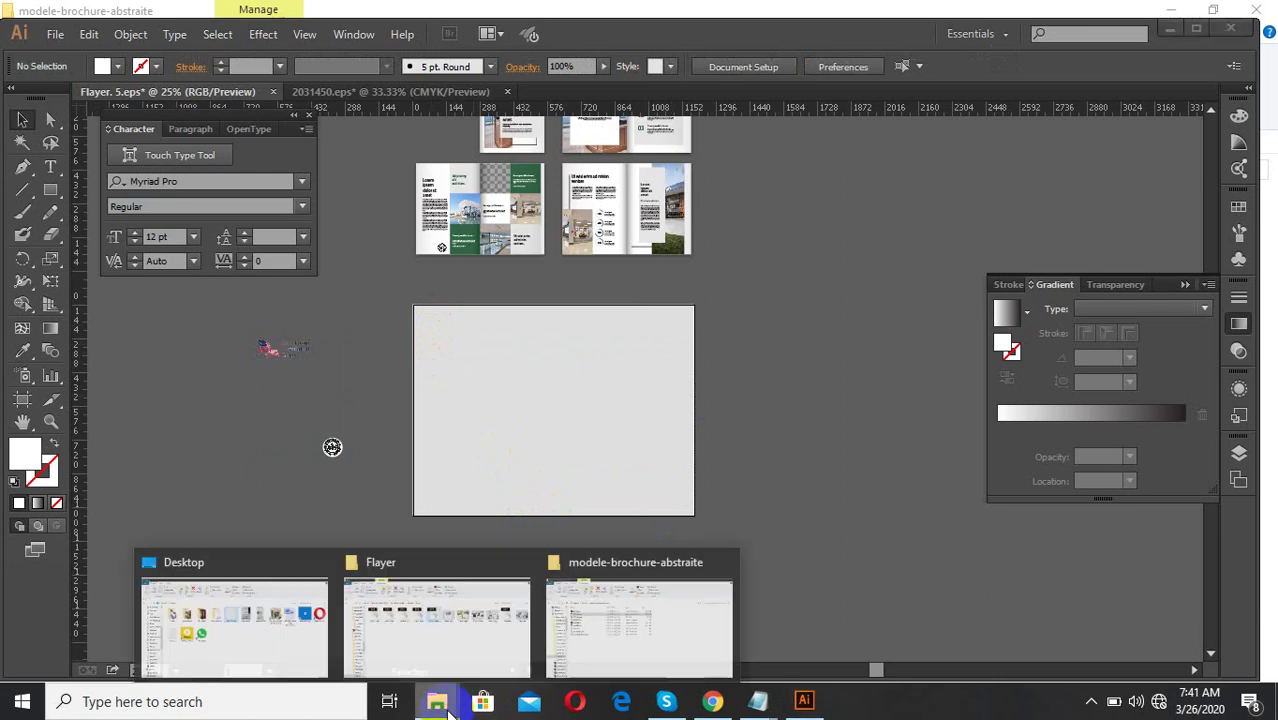
click(590, 633)
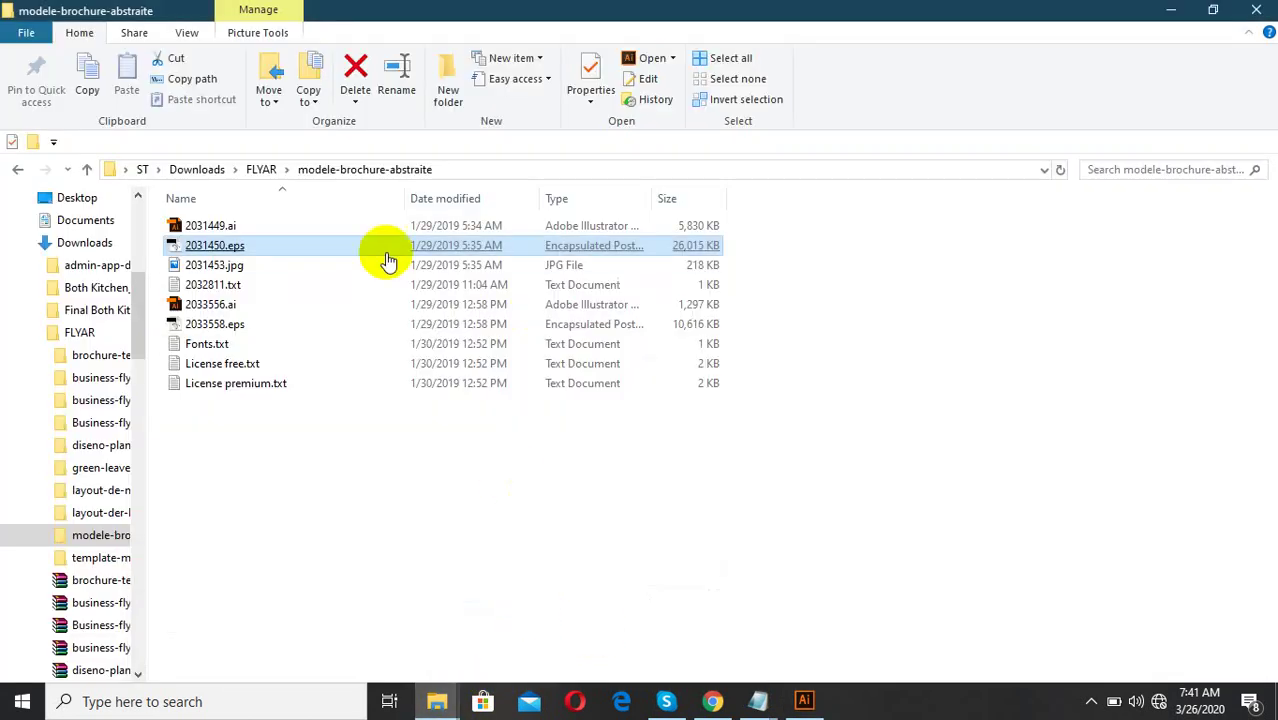
click(261, 169)
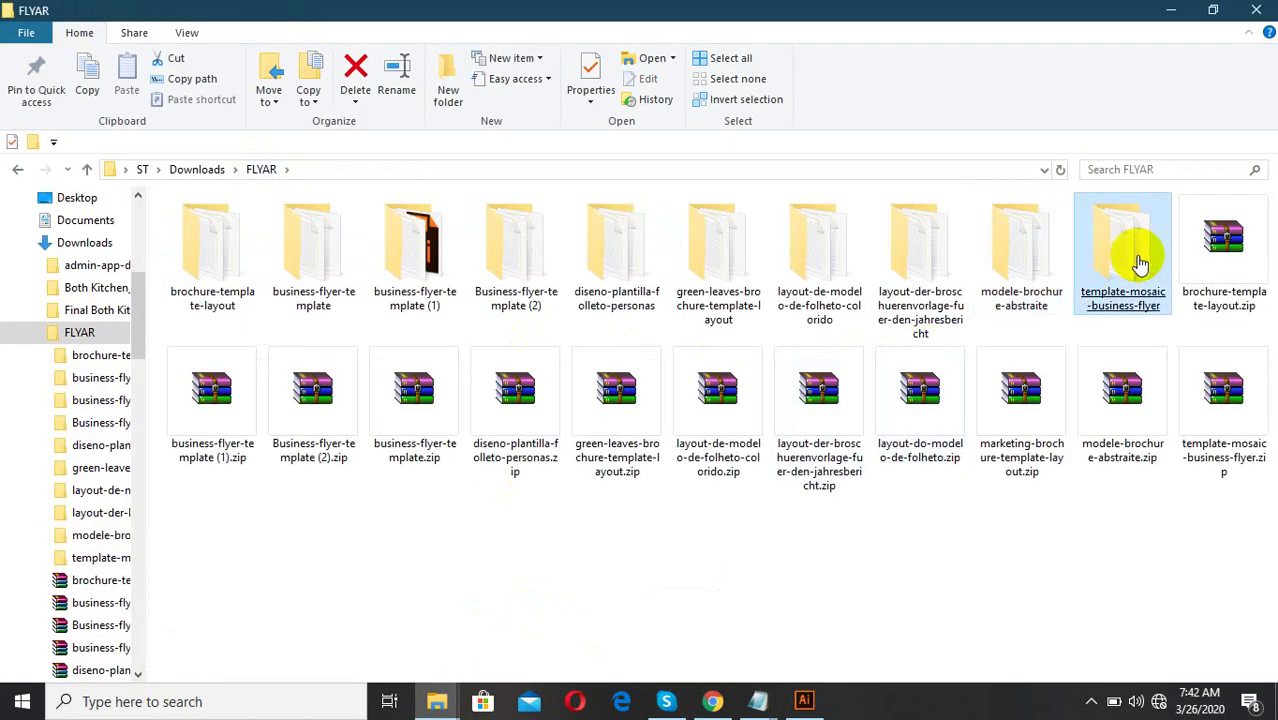
double_click(1138, 262)
click(274, 253)
double_click(274, 252)
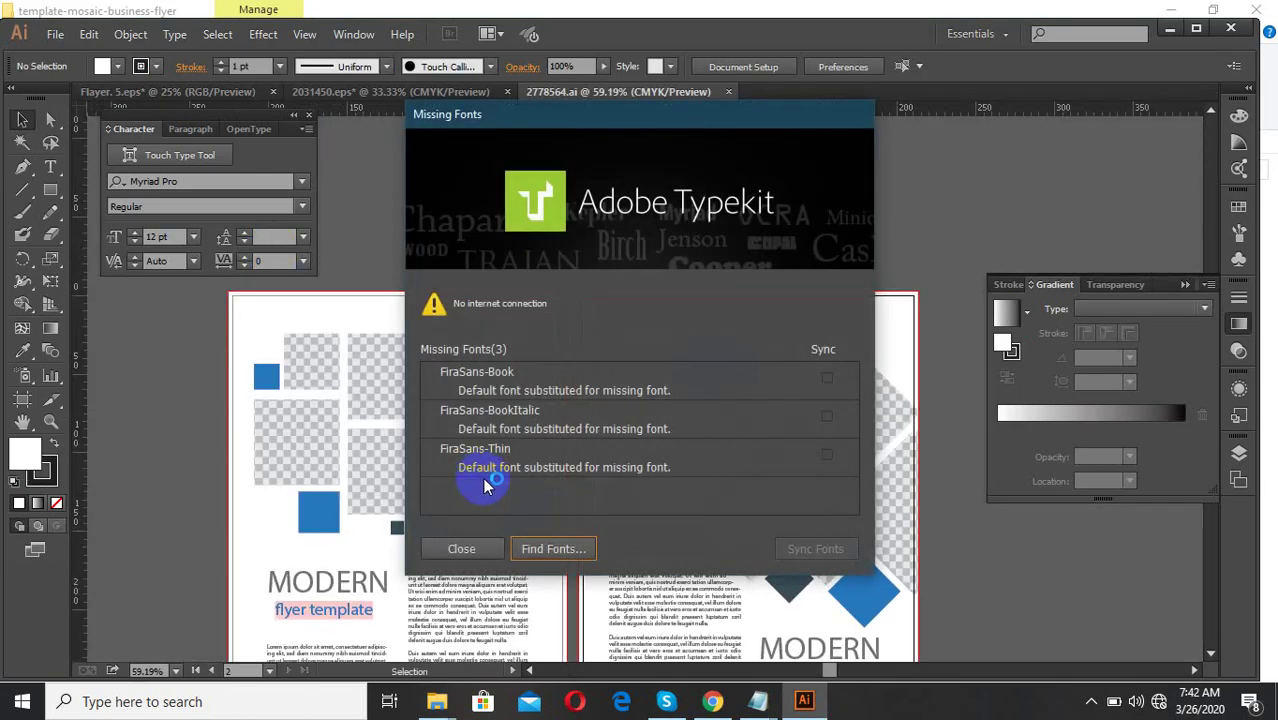
- Dismiss the missing-font dialogs for 2778564.ai without replacing fonts and examine both flyer pages
click(555, 553)
click(764, 532)
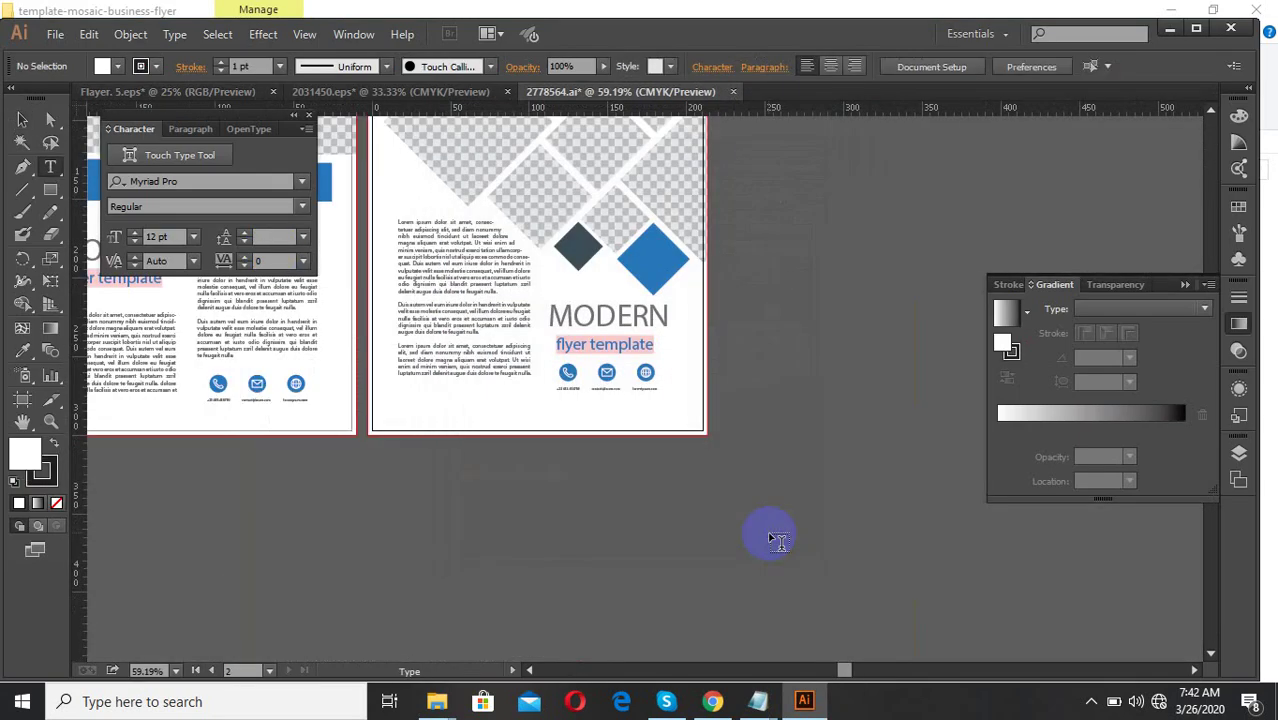
scroll(811, 510, down, 2)
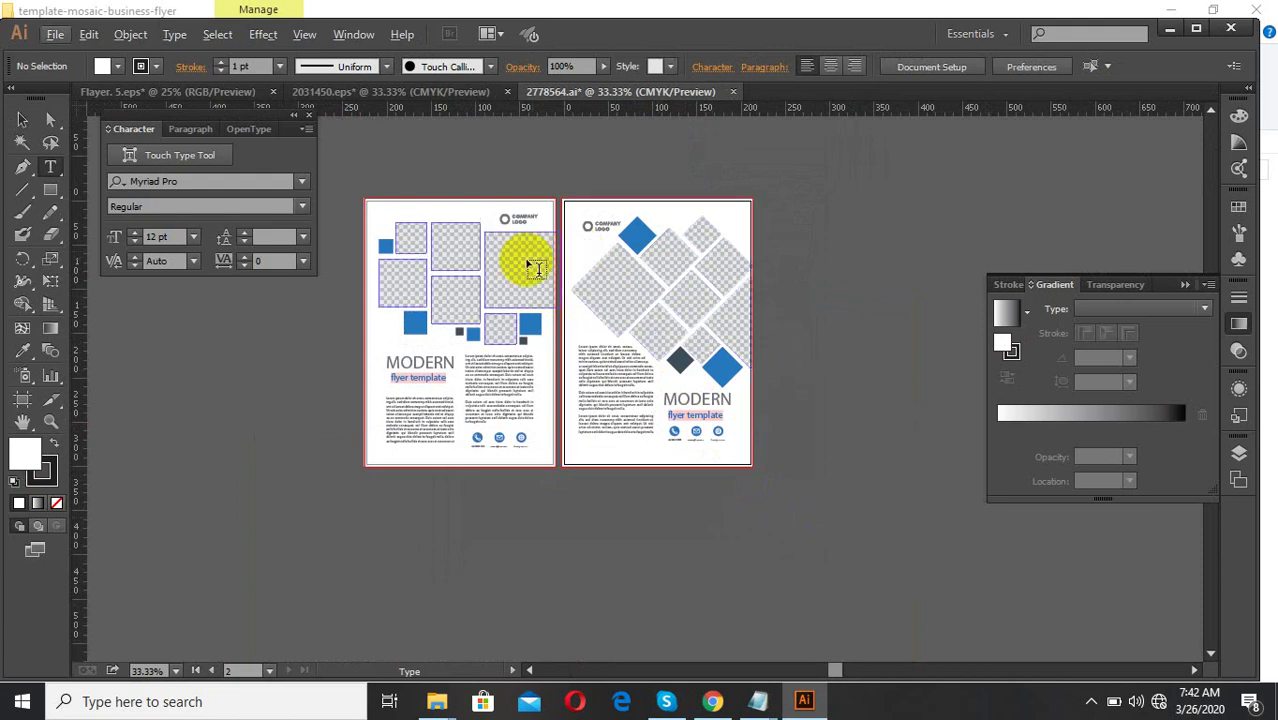
scroll(415, 368, up, 1)
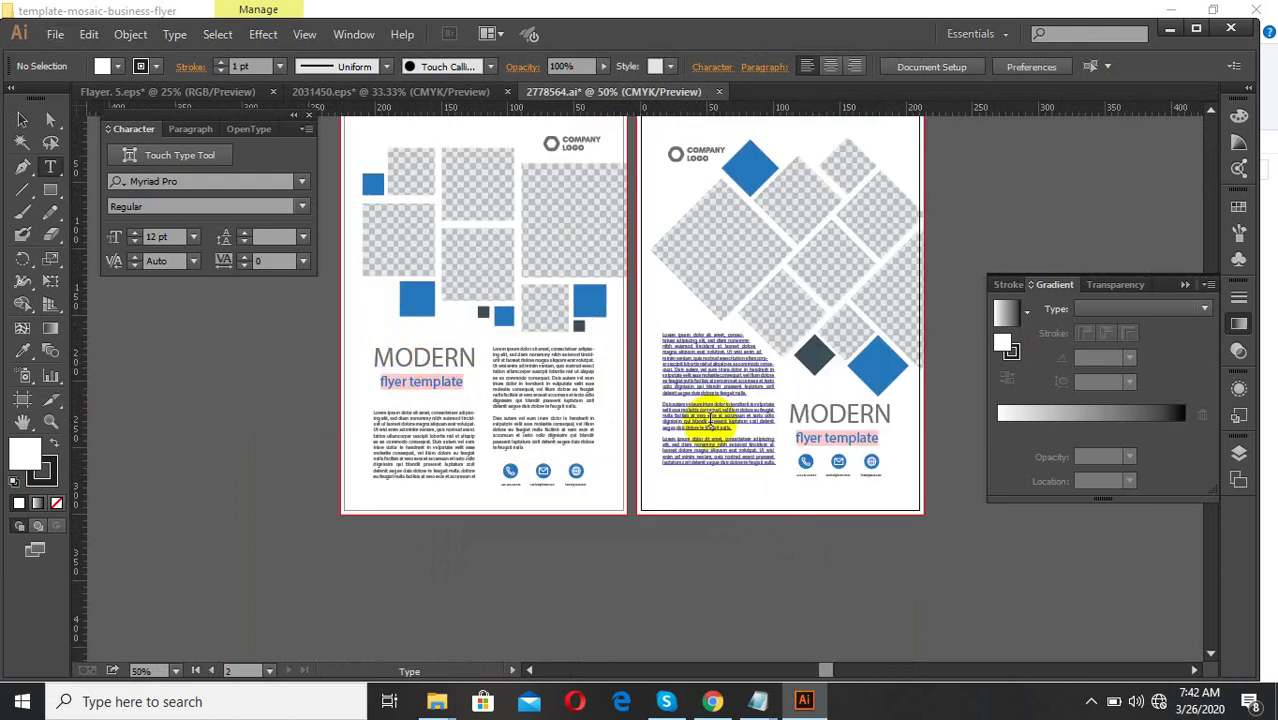
scroll(708, 418, down, 2)
- Switch to File Explorer, show the layout-de-modelo-de-folheto-colorido folder in FLYAR as large icons, and open 3398078.ai
mouse_move(447, 712)
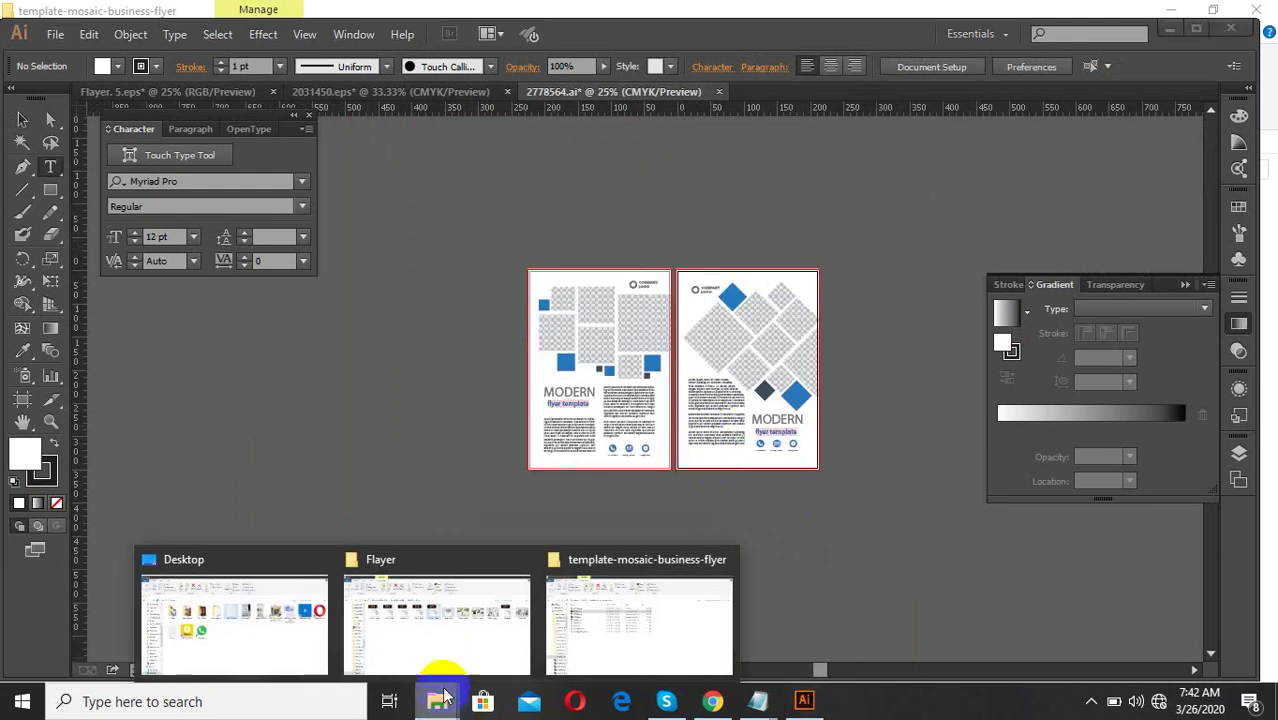
click(585, 608)
click(259, 170)
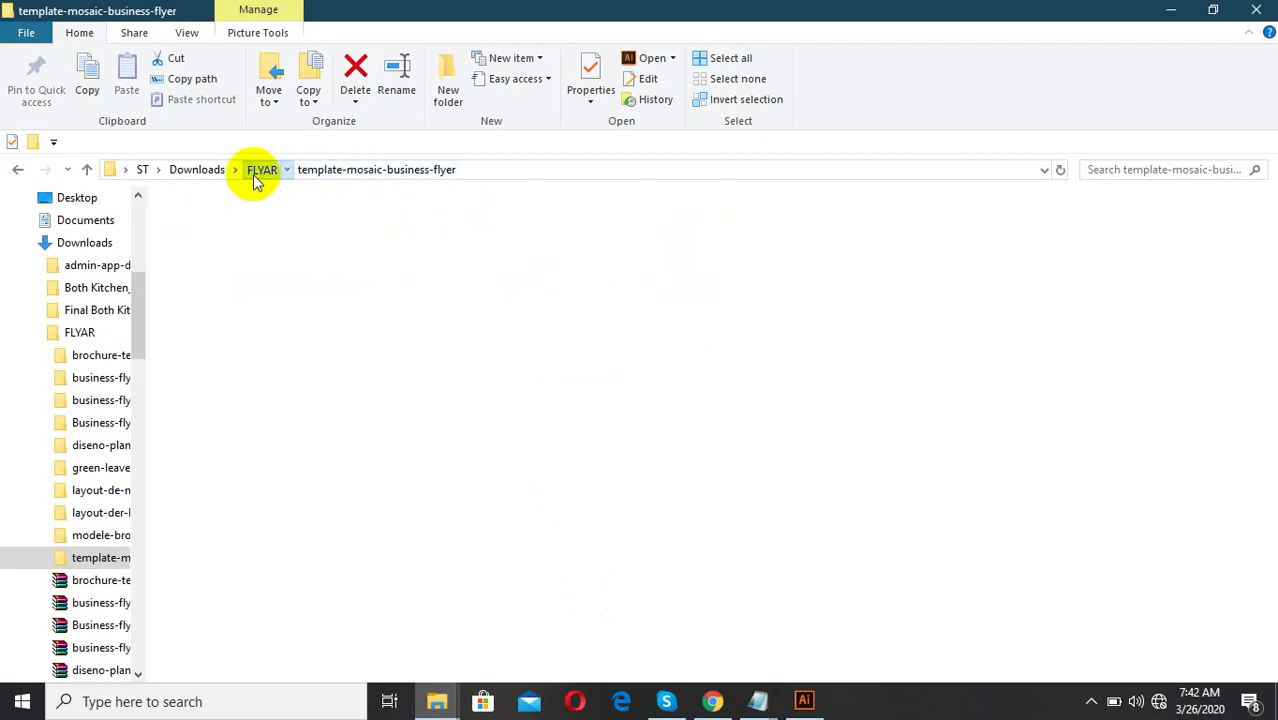
double_click(846, 305)
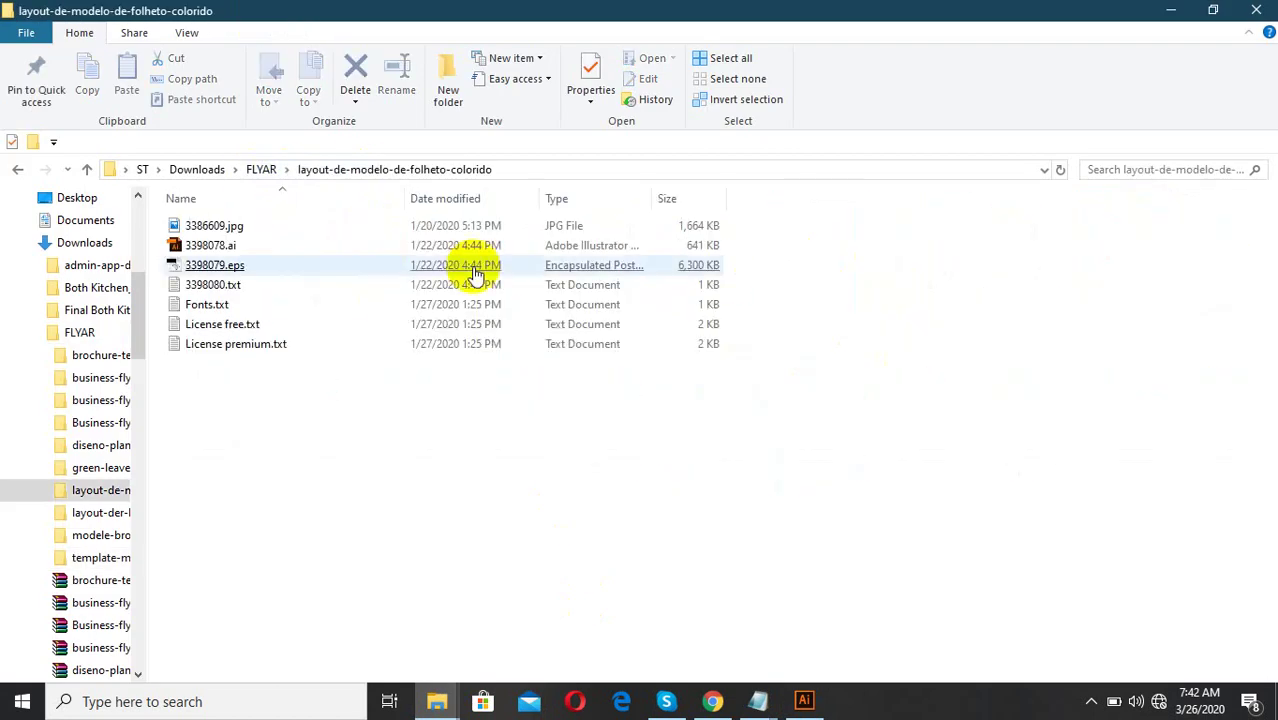
click(187, 32)
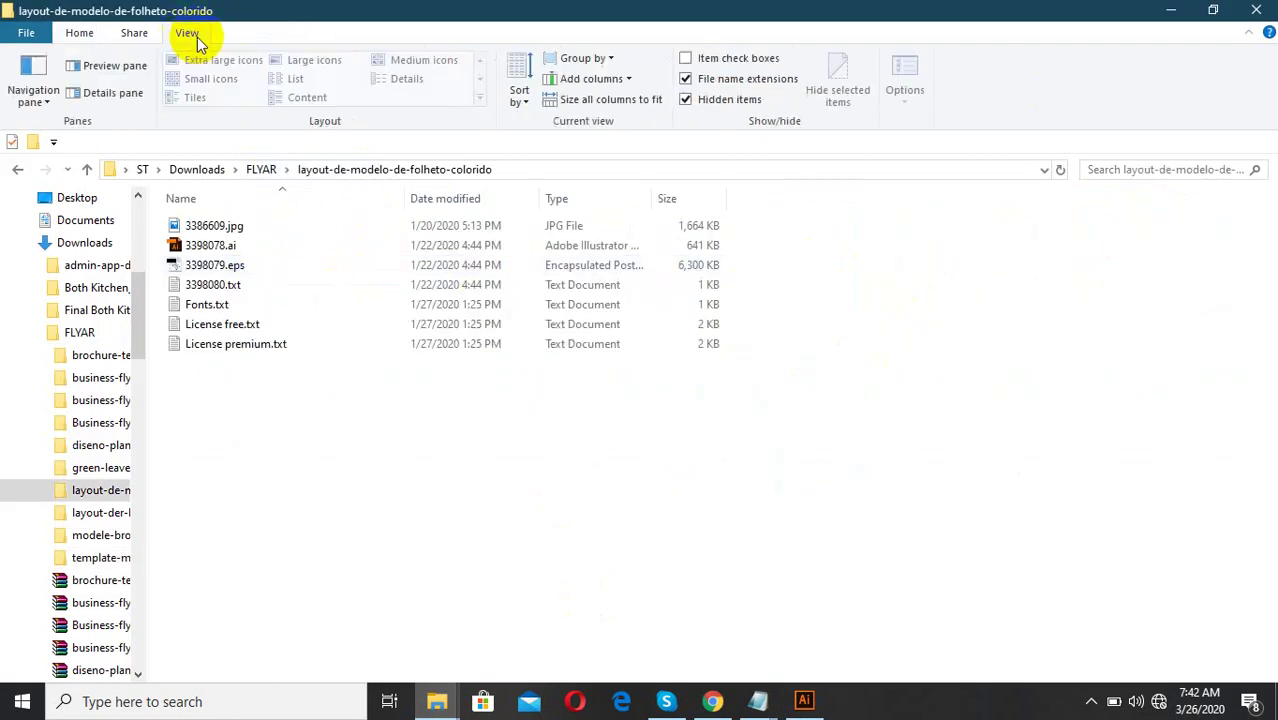
click(300, 60)
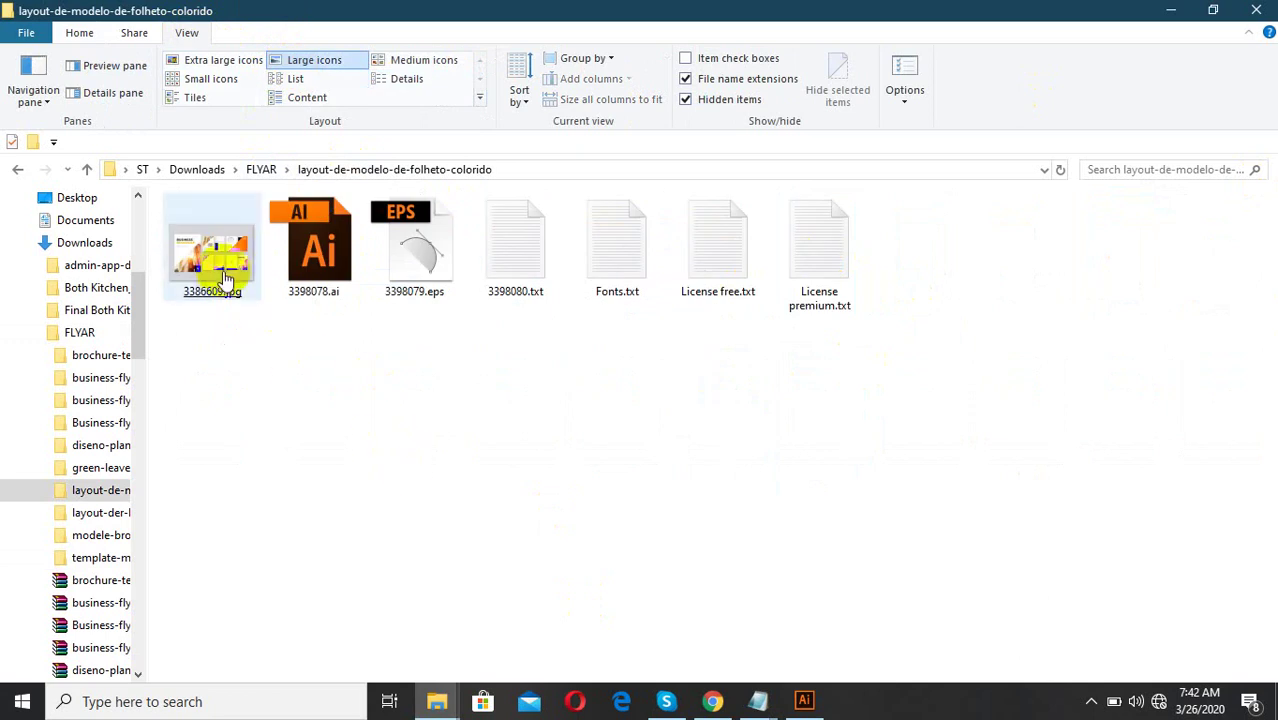
click(224, 279)
double_click(298, 268)
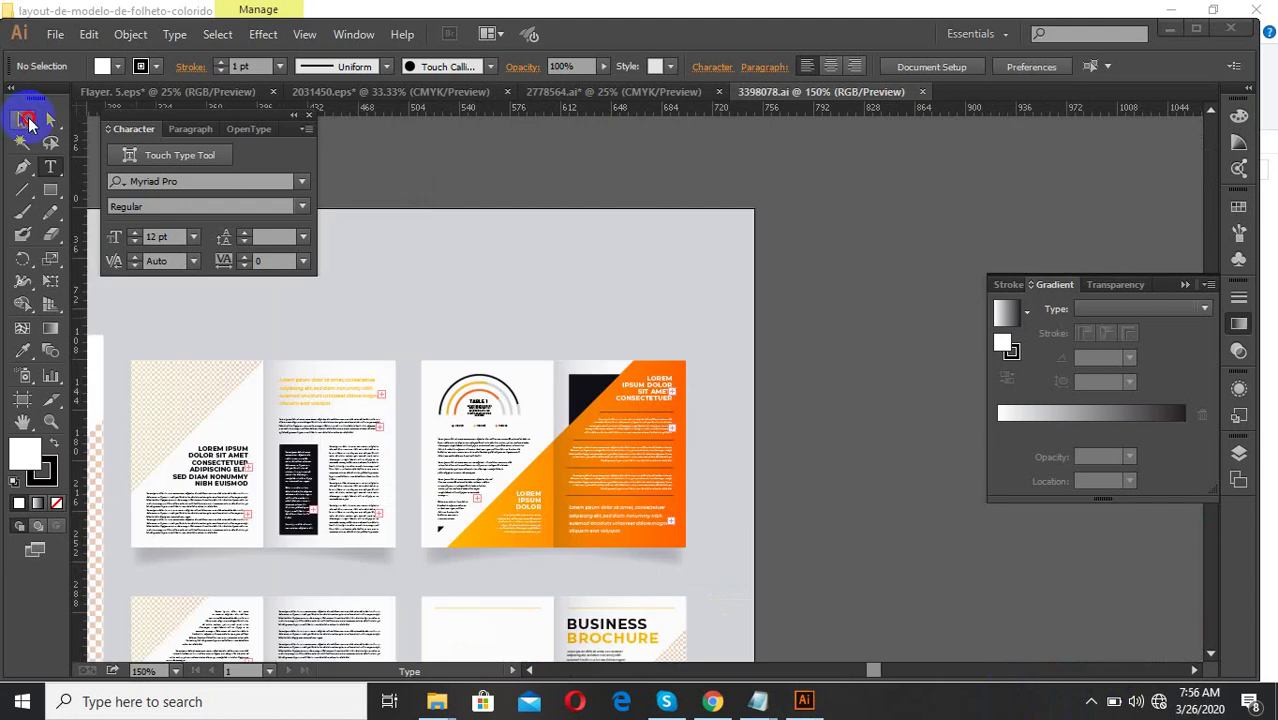
- Copy all the brochure mockups from 3398078.ai and paste them into Flayer. 5.eps
click(23, 119)
scroll(762, 434, down, 4)
scroll(633, 503, up, 2)
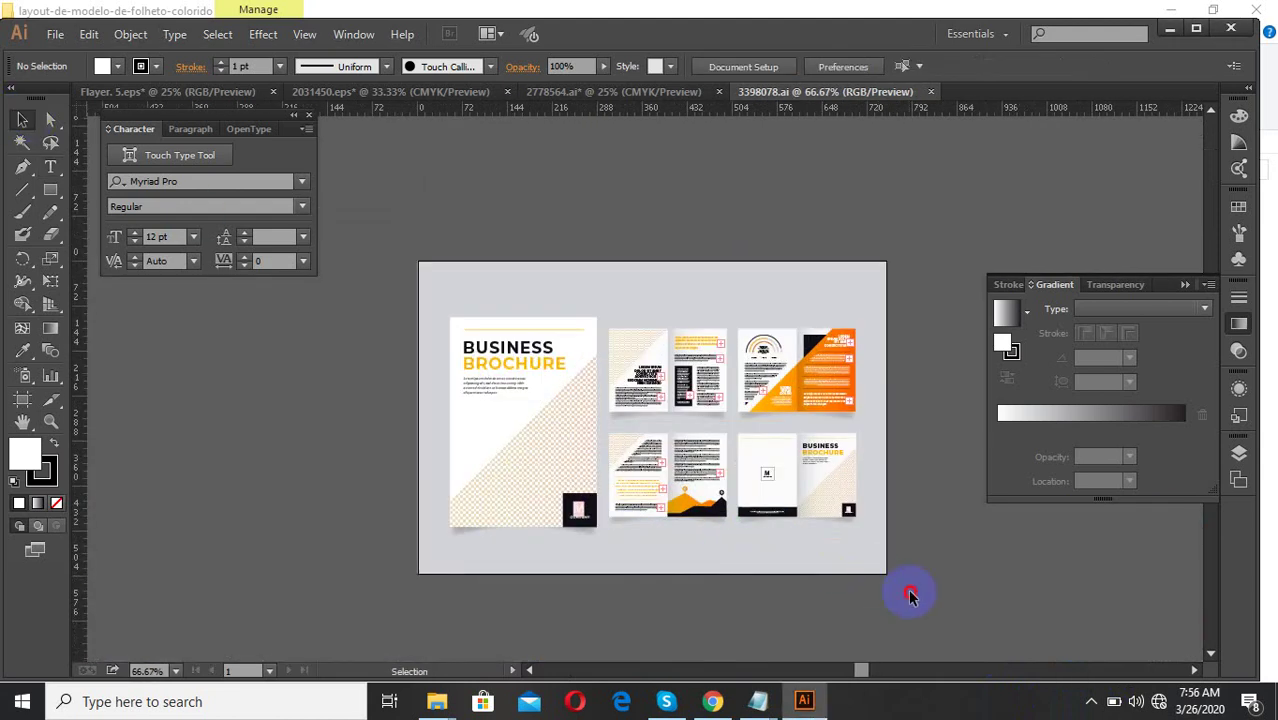
drag(907, 591, 393, 274)
key(a)
click(212, 95)
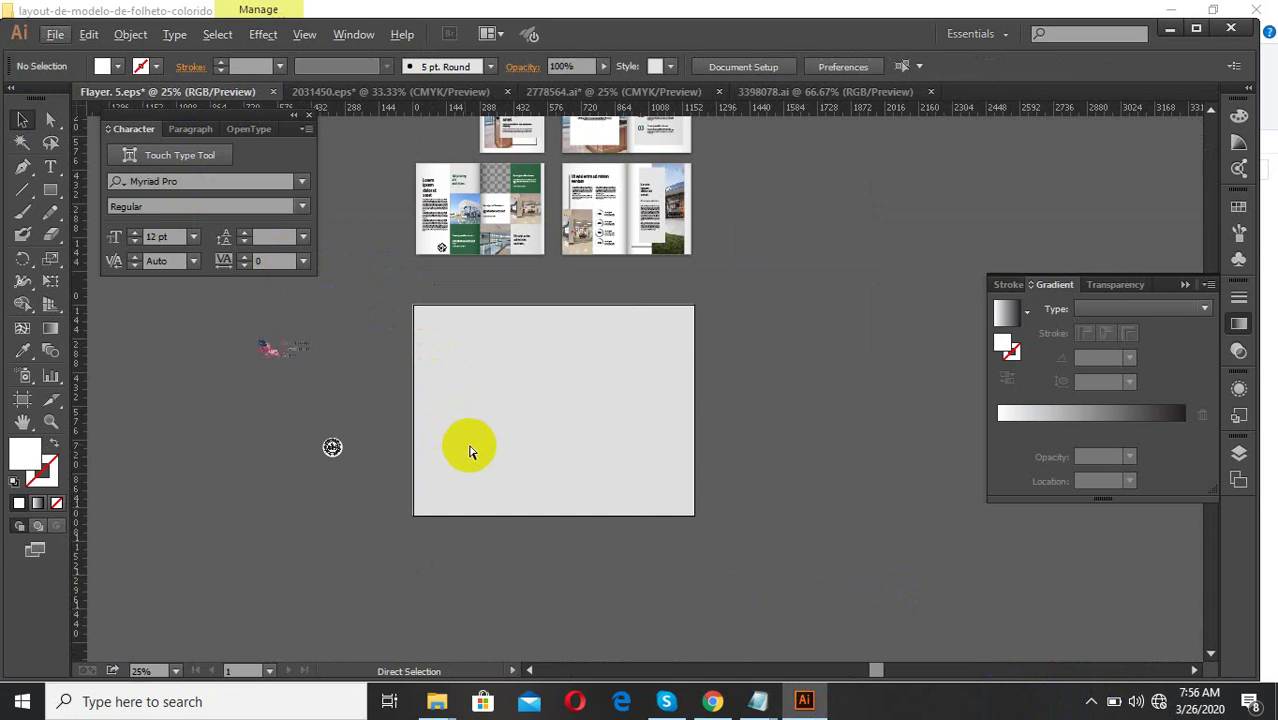
key(ctrl+v)
- Move the pasted brochure mockups onto the grey artboard and enlarge them to nearly fill its width
scroll(497, 444, up, 2)
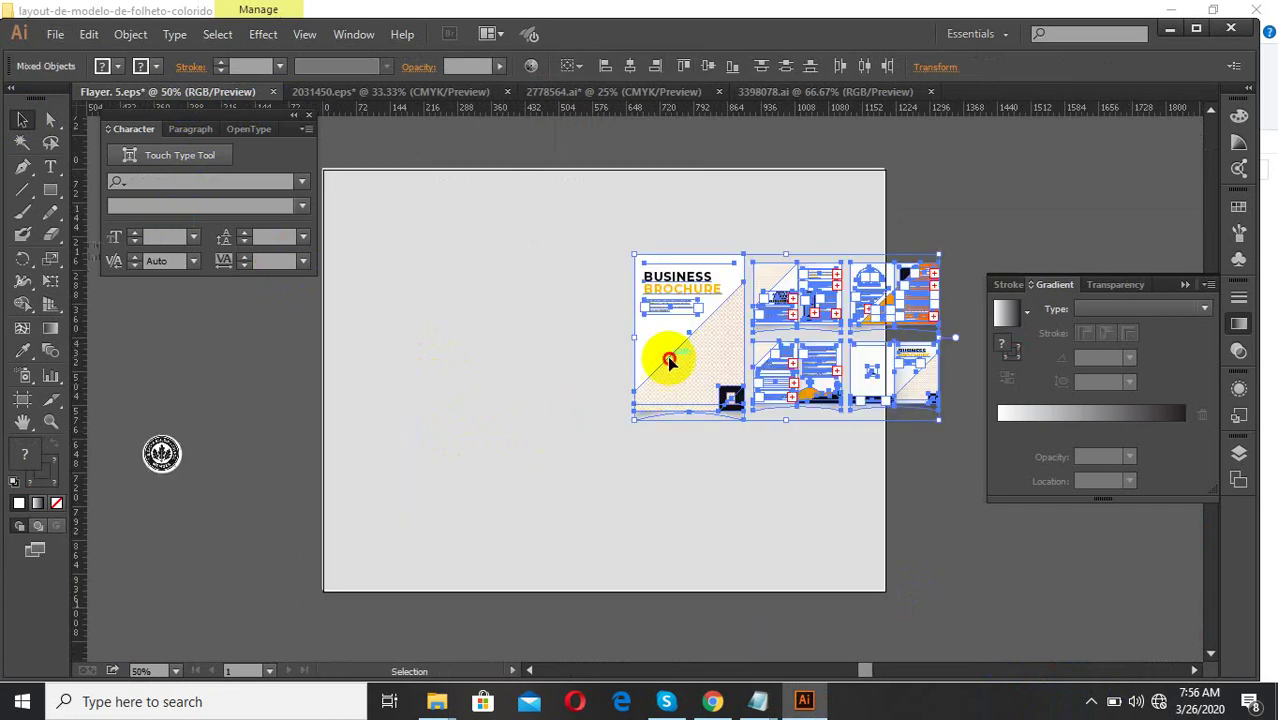
drag(669, 360, 390, 345)
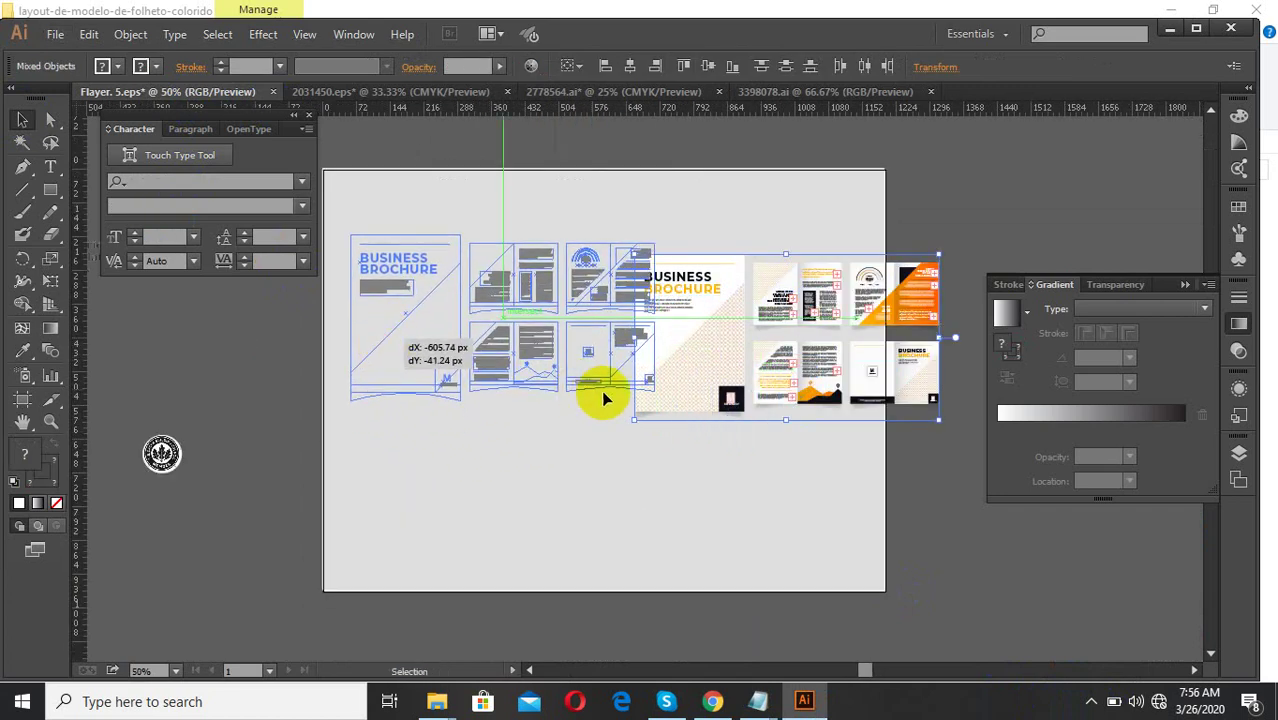
drag(602, 398, 858, 561)
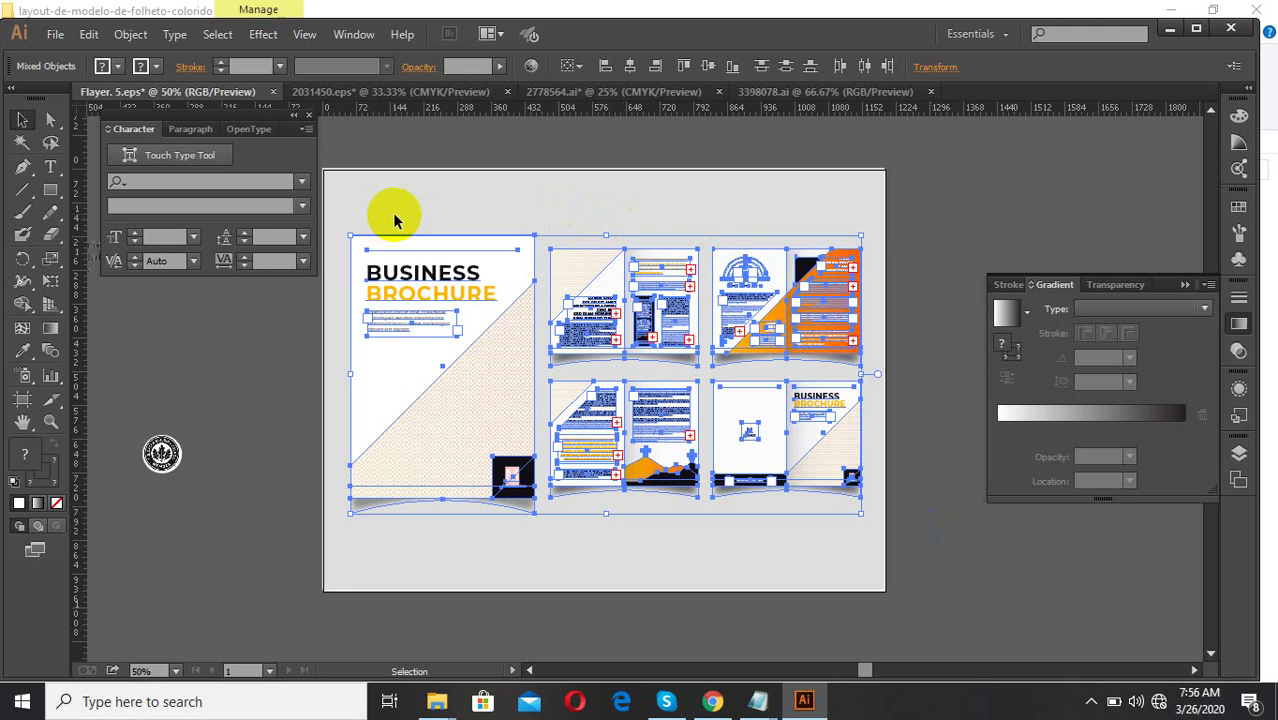
click(50, 120)
click(238, 352)
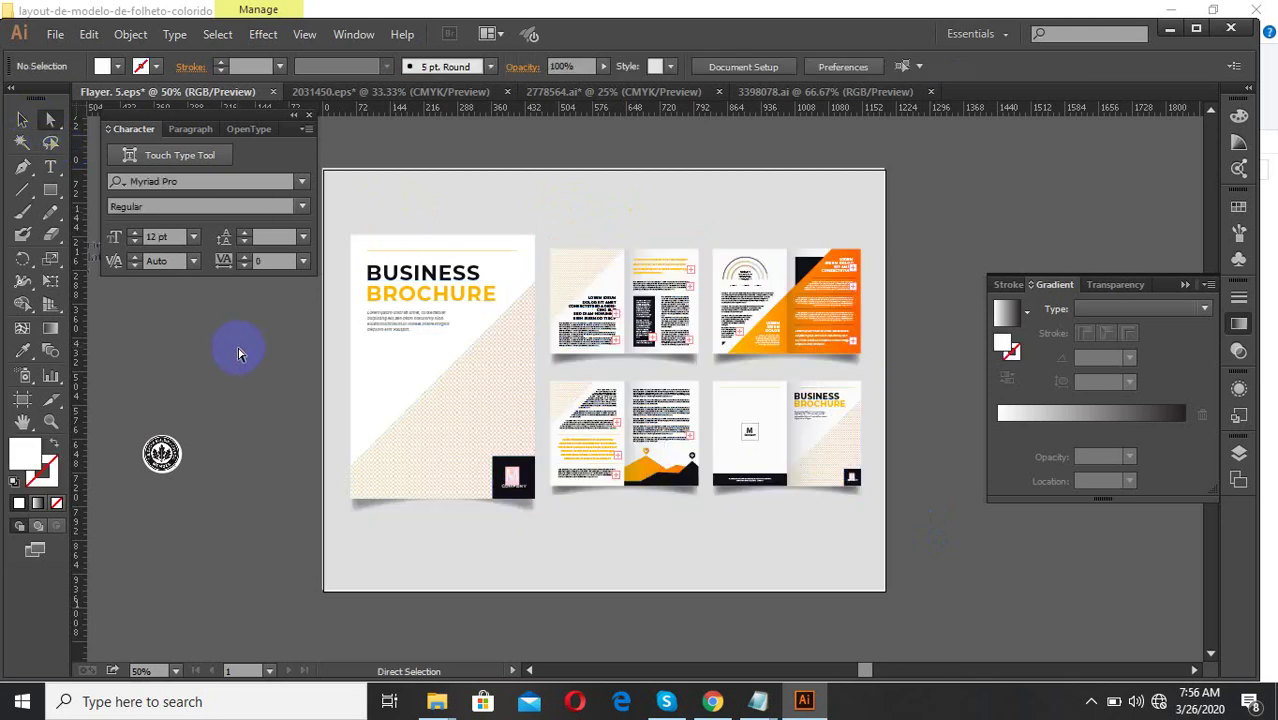
- Examine the artboard's position, width and height with the Artboard tool
click(22, 399)
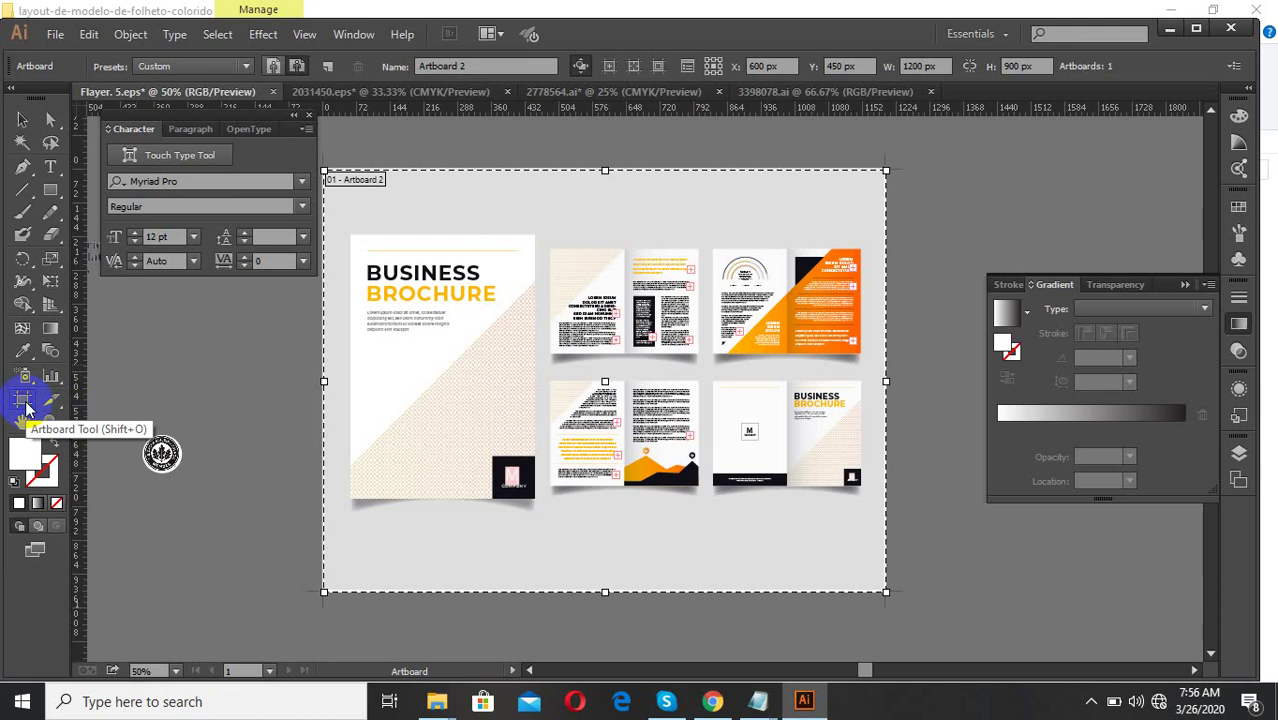
click(24, 400)
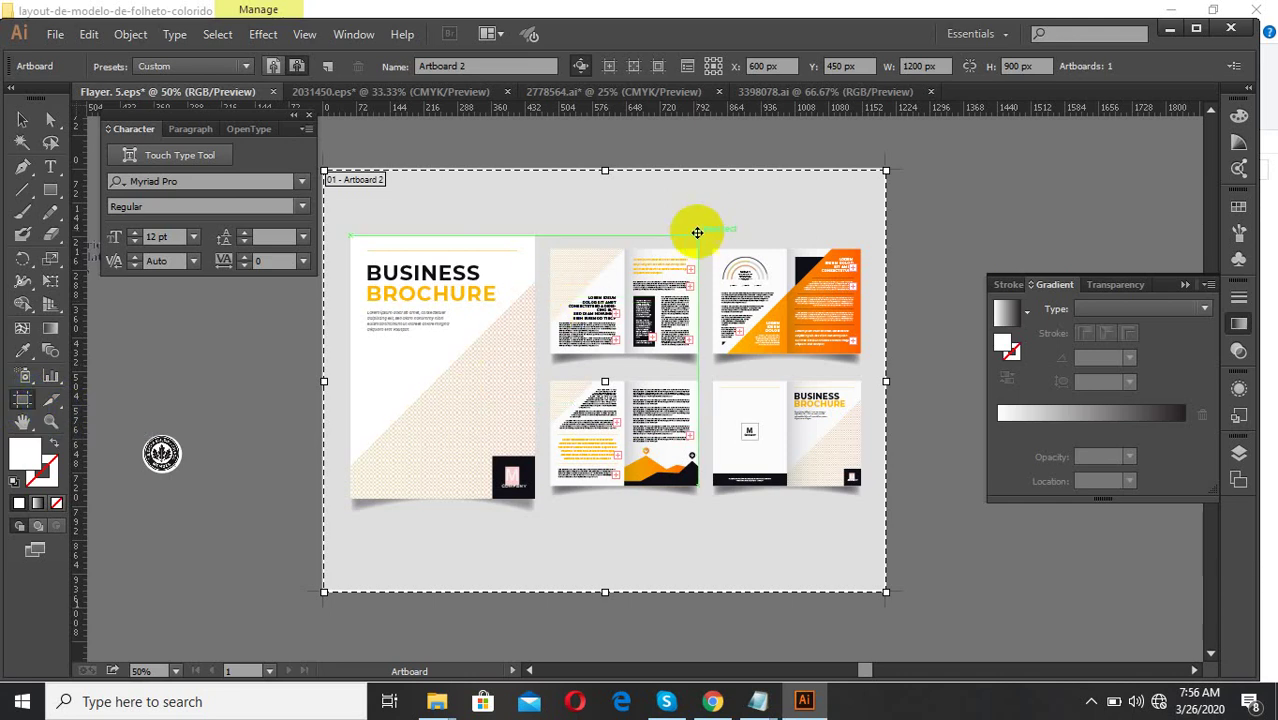
click(921, 66)
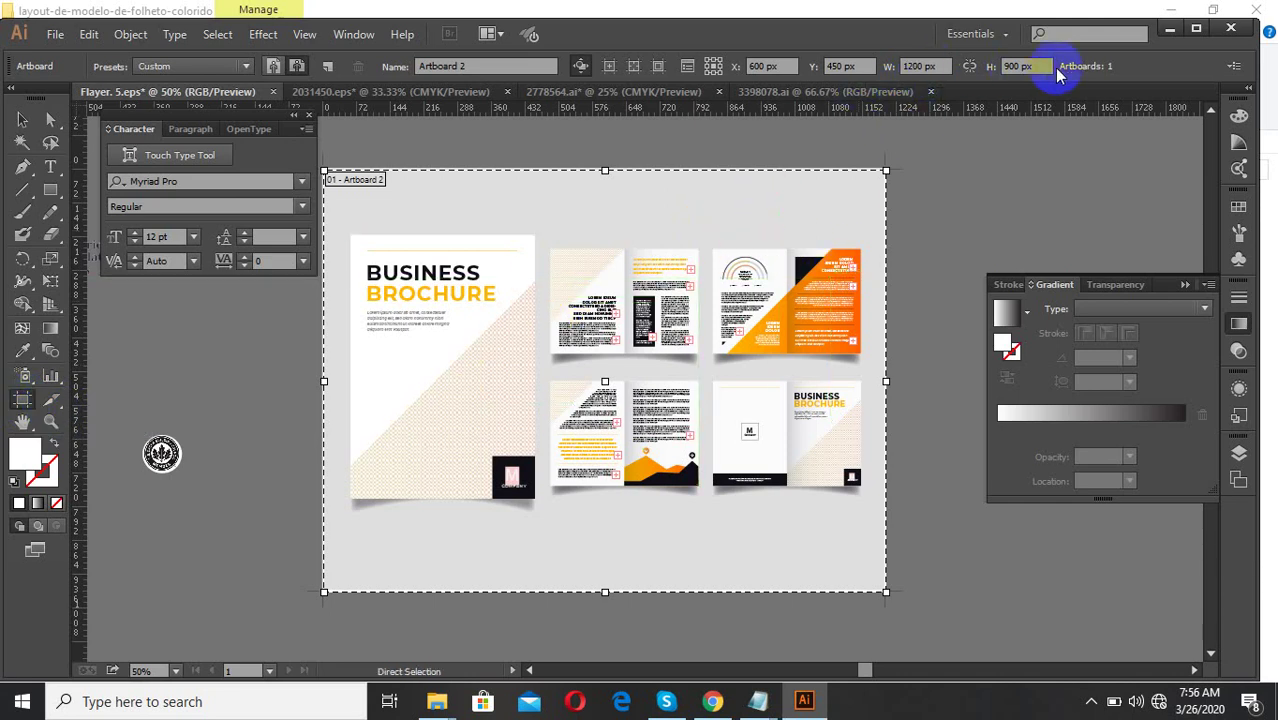
click(910, 68)
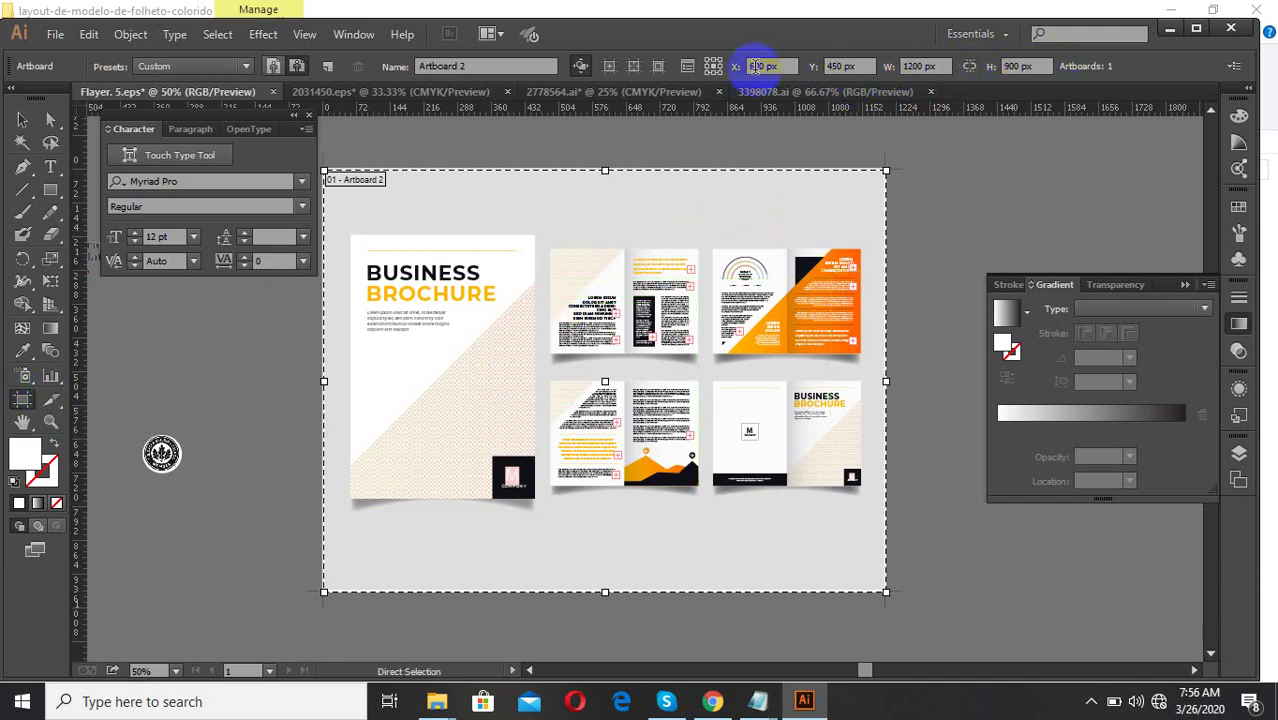
click(830, 66)
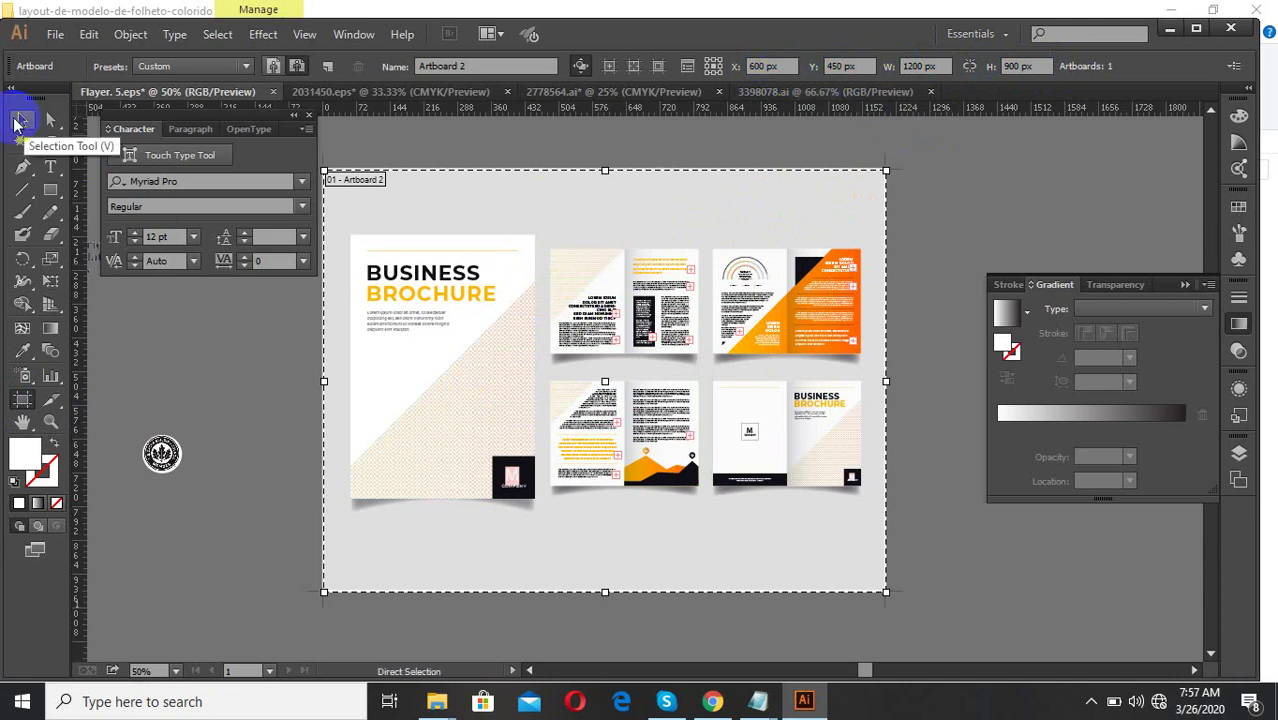
click(22, 119)
- Ungroup the large Business Brochure cover on the artboard
scroll(652, 390, down, 2)
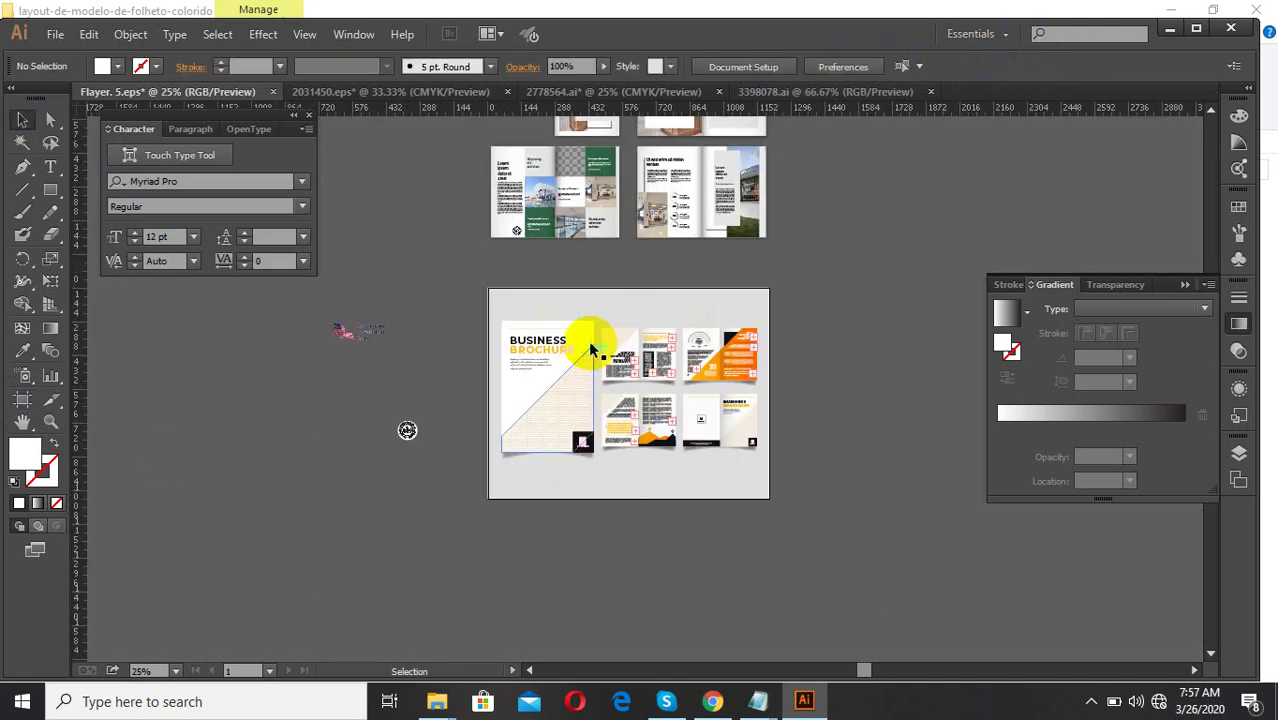
scroll(578, 340, up, 2)
scroll(648, 474, down, 2)
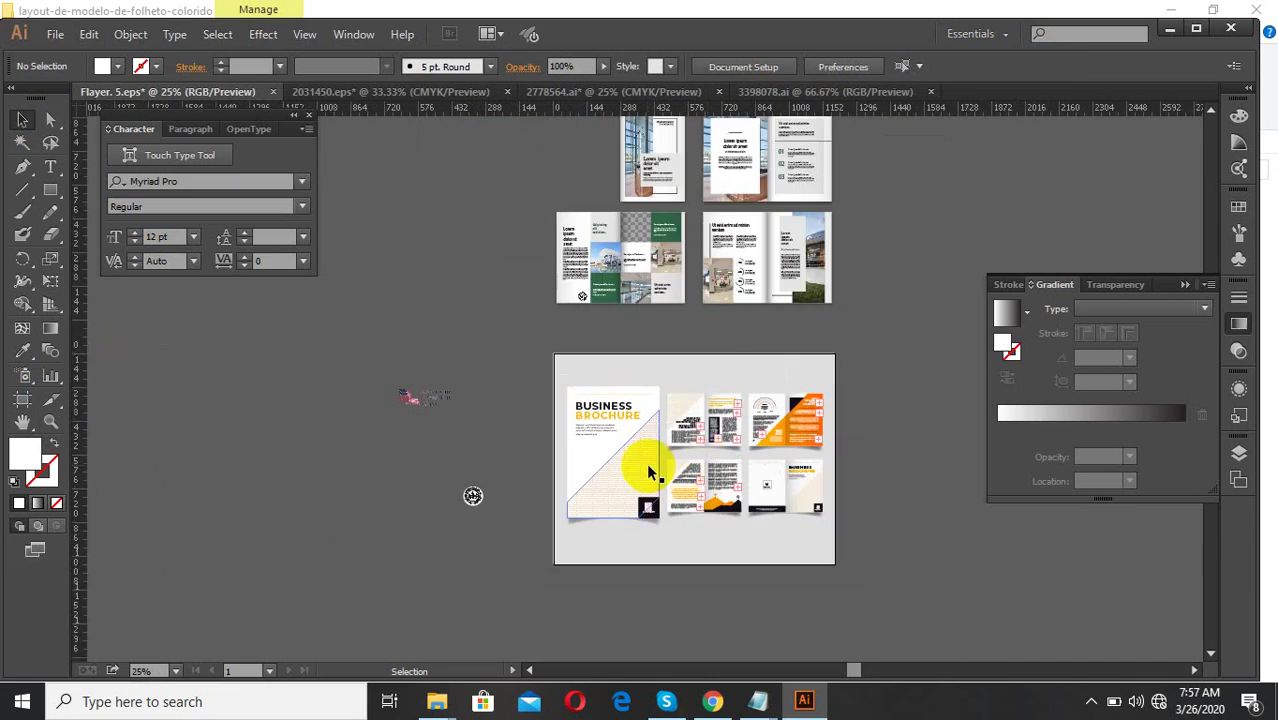
scroll(648, 474, up, 2)
click(658, 513)
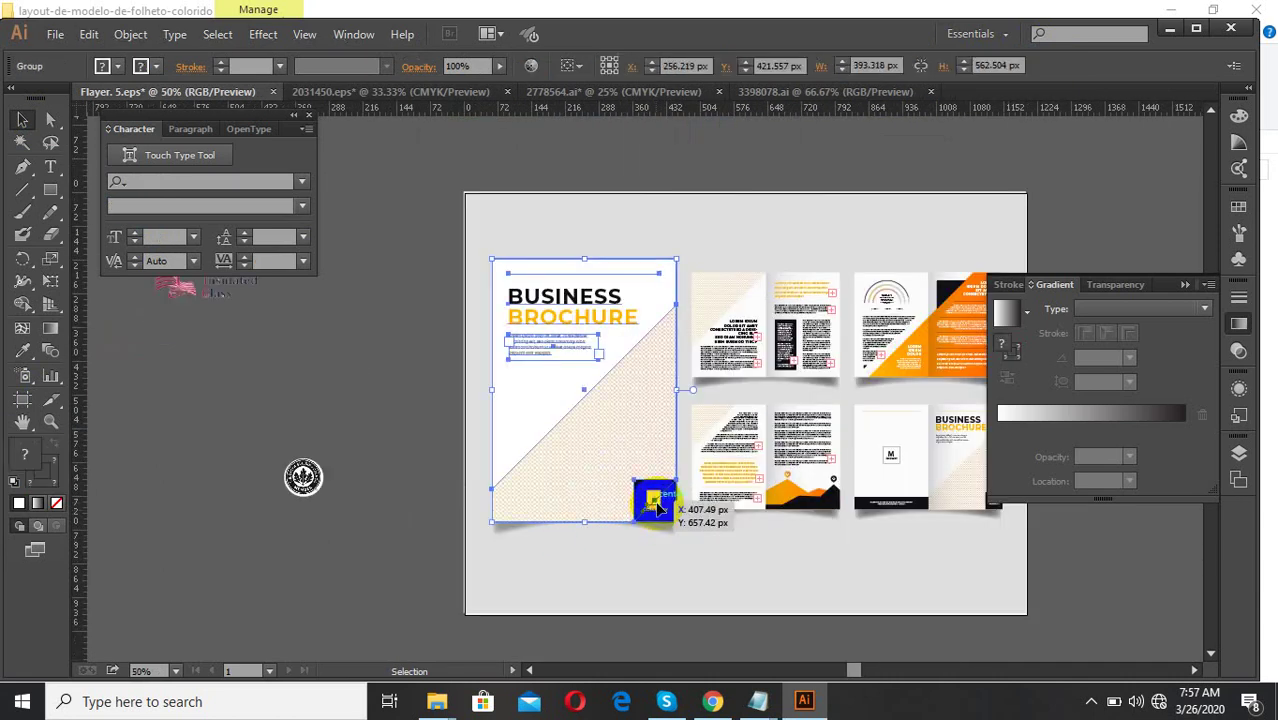
scroll(652, 510, up, 4)
scroll(661, 521, down, 4)
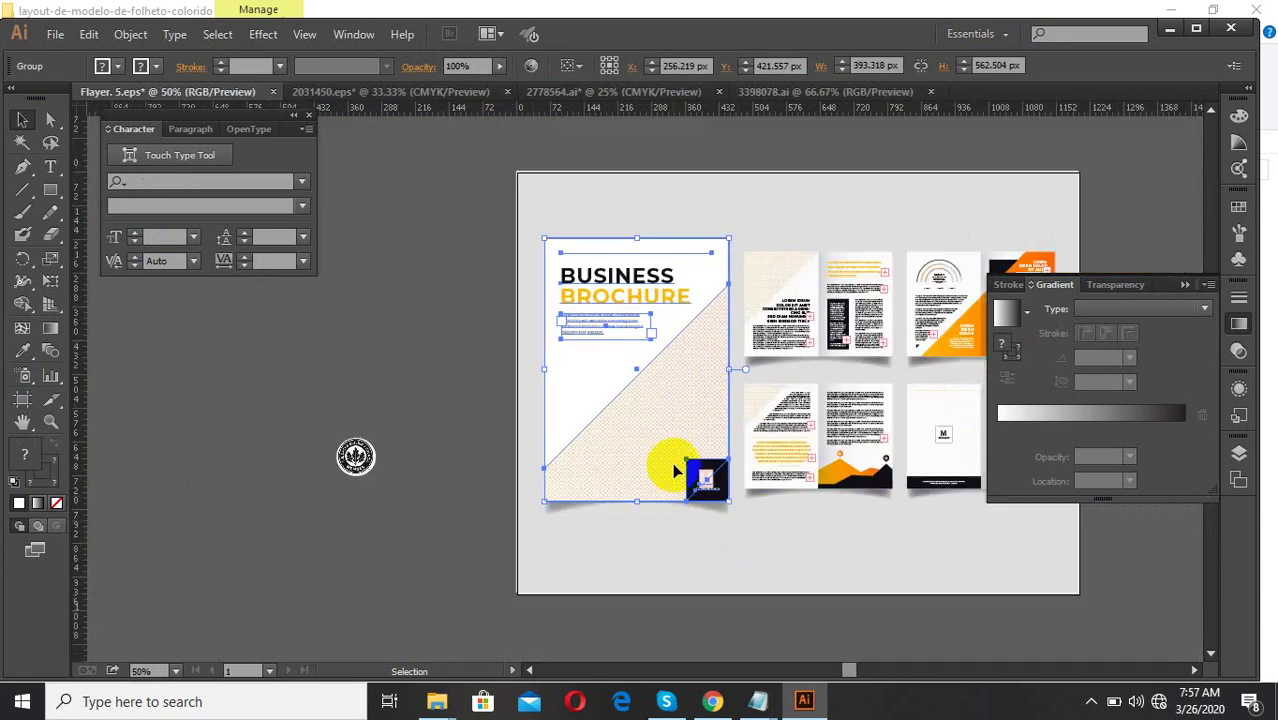
right_click(645, 413)
click(698, 514)
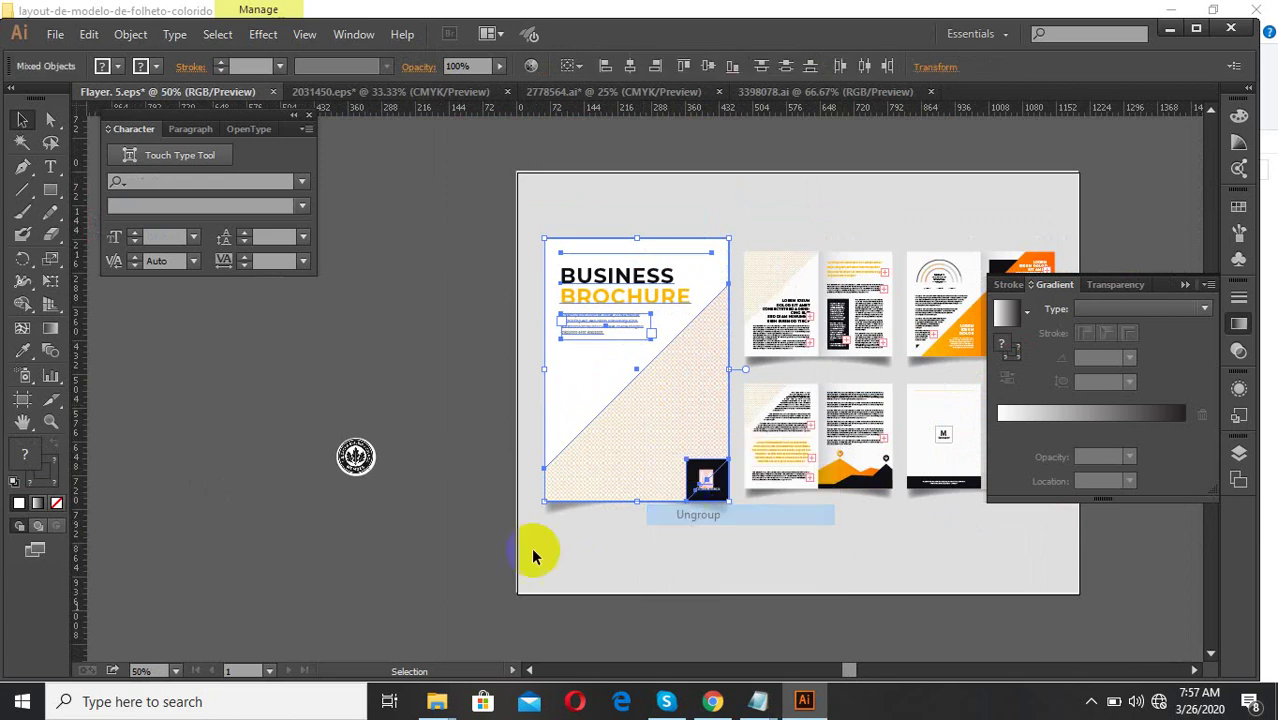
click(528, 551)
- Move the orange gradient diagonal shape off the Business Brochure cover to the empty area left of the artboard
click(631, 450)
drag(656, 434, 239, 428)
scroll(799, 516, down, 2)
click(422, 542)
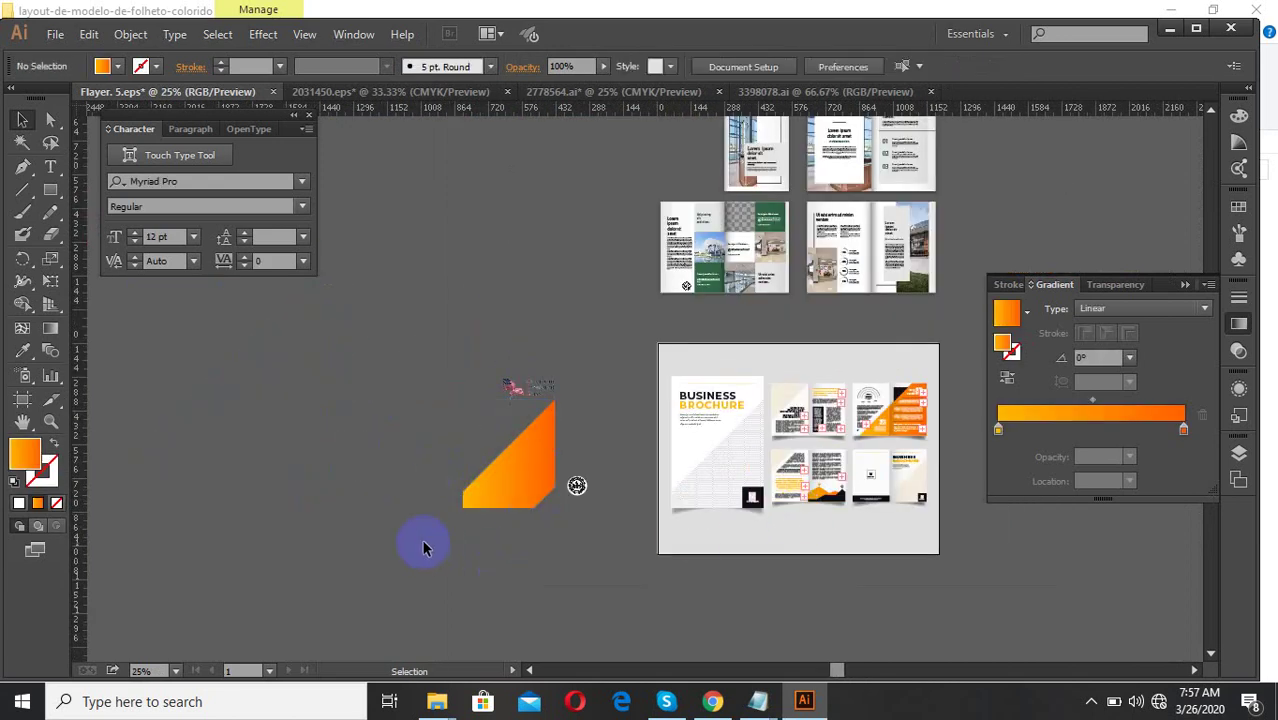
scroll(510, 470, up, 2)
scroll(495, 525, down, 2)
click(510, 513)
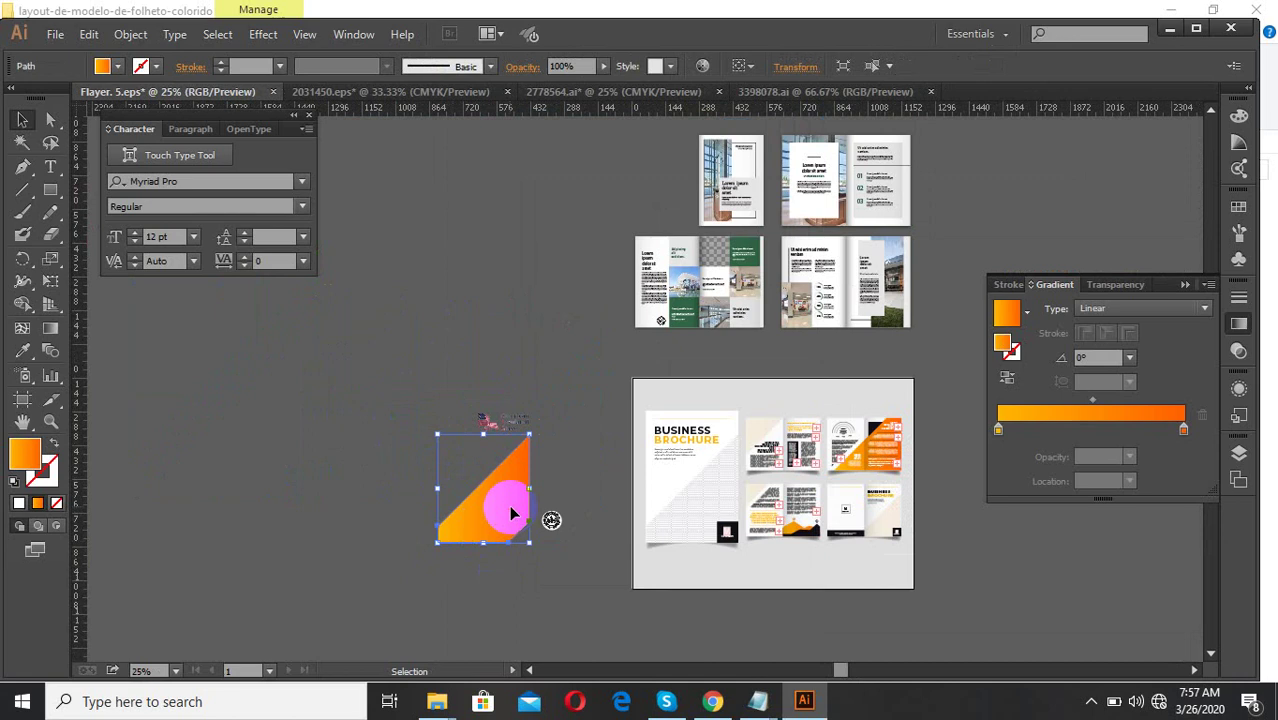
click(548, 500)
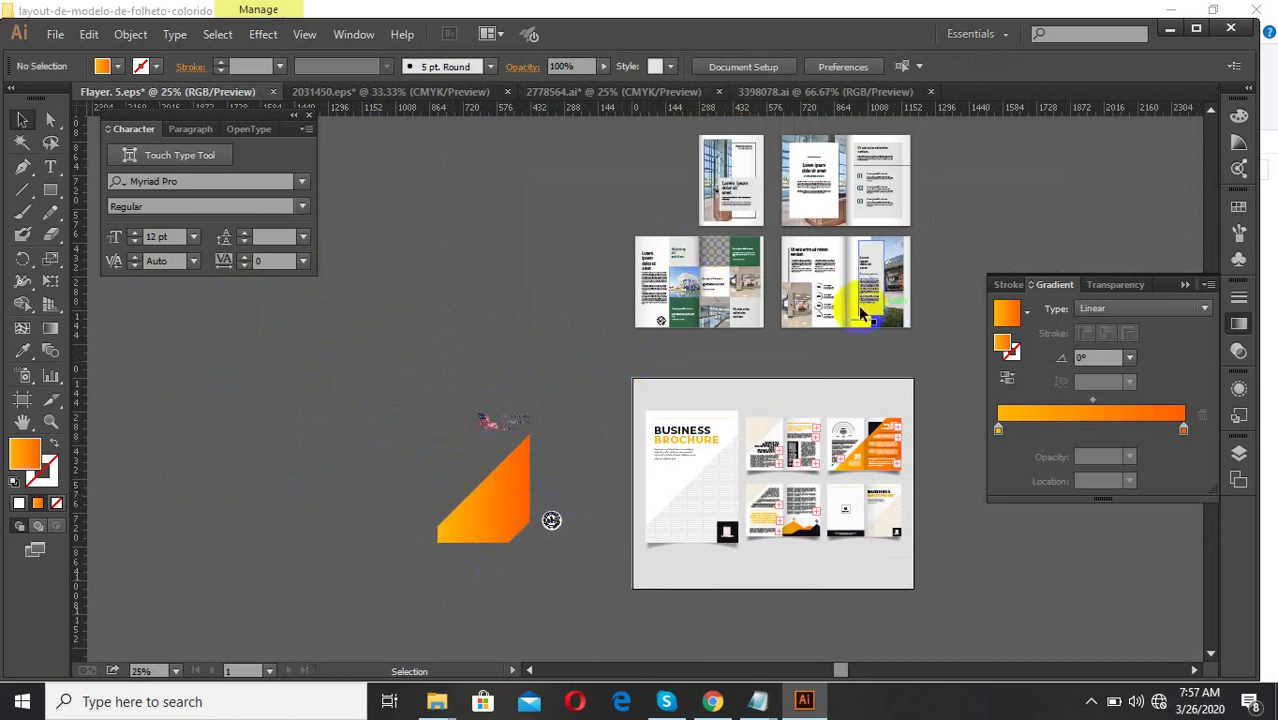
- Copy the glass building photo from the green brochure spread over the orange shape and enlarge it to about 537 px wide
scroll(700, 285, up, 2)
click(702, 284)
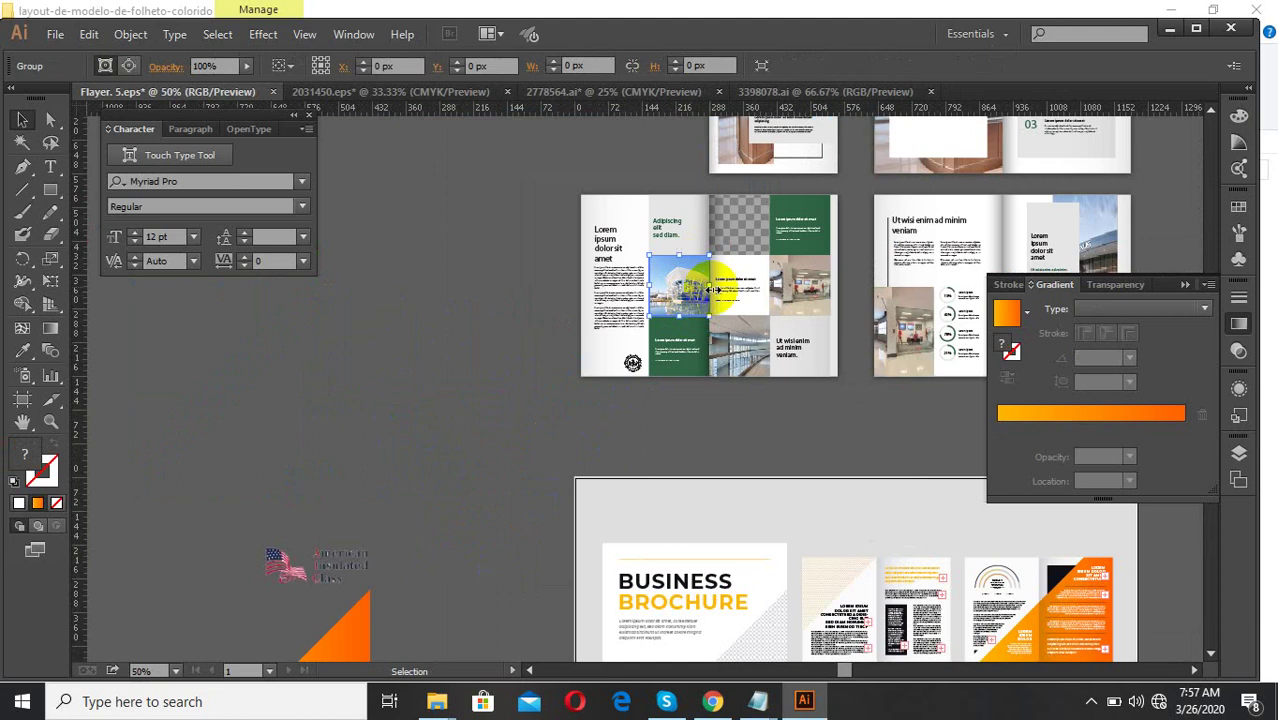
scroll(700, 285, down, 2)
drag(703, 291, 681, 307)
drag(519, 470, 614, 631)
scroll(514, 530, up, 2)
drag(554, 583, 531, 545)
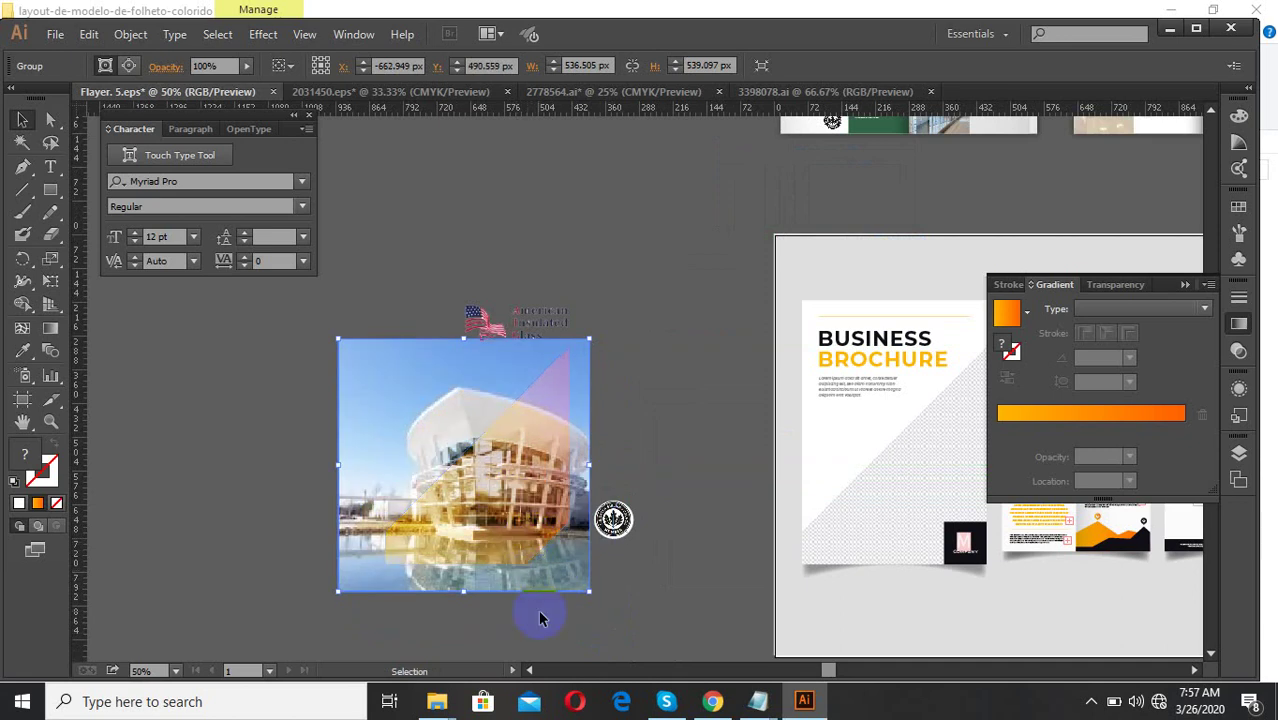
- Scale the building photo down slightly from its lower-left corner so it still covers the orange shape
drag(533, 630, 448, 508)
key(ctrl+shift+a)
click(539, 390)
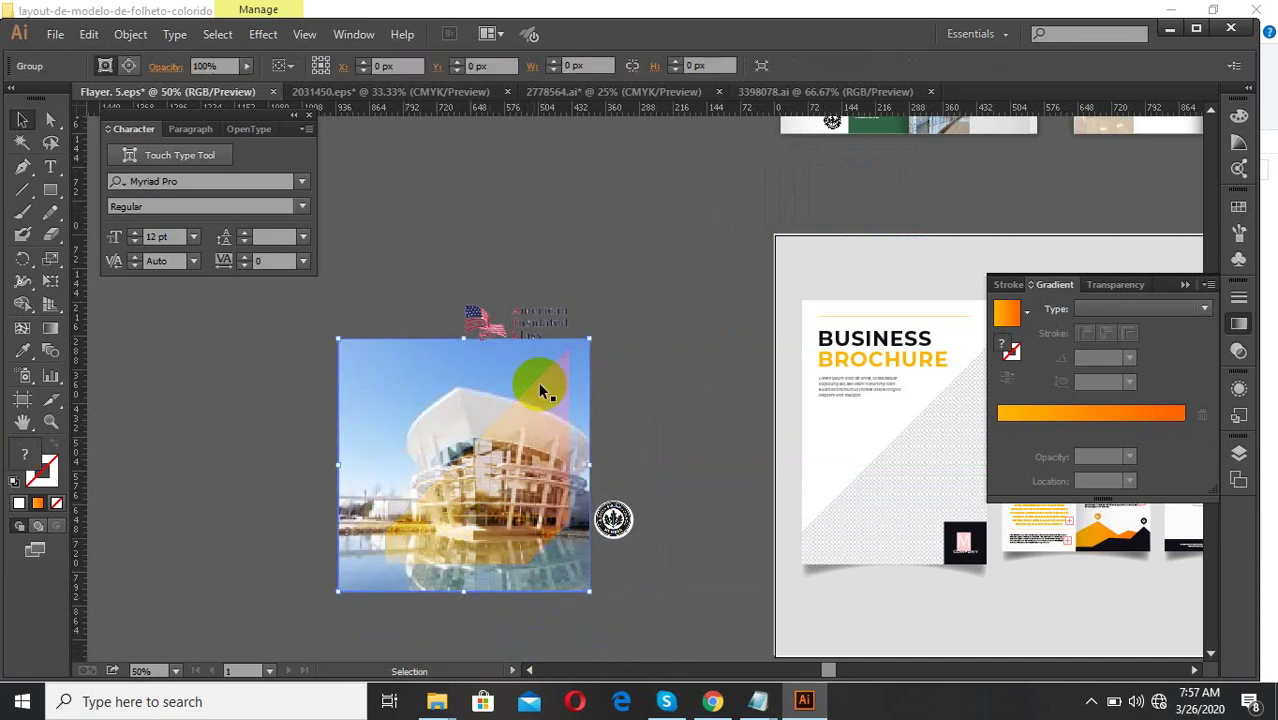
drag(342, 594, 362, 568)
click(479, 628)
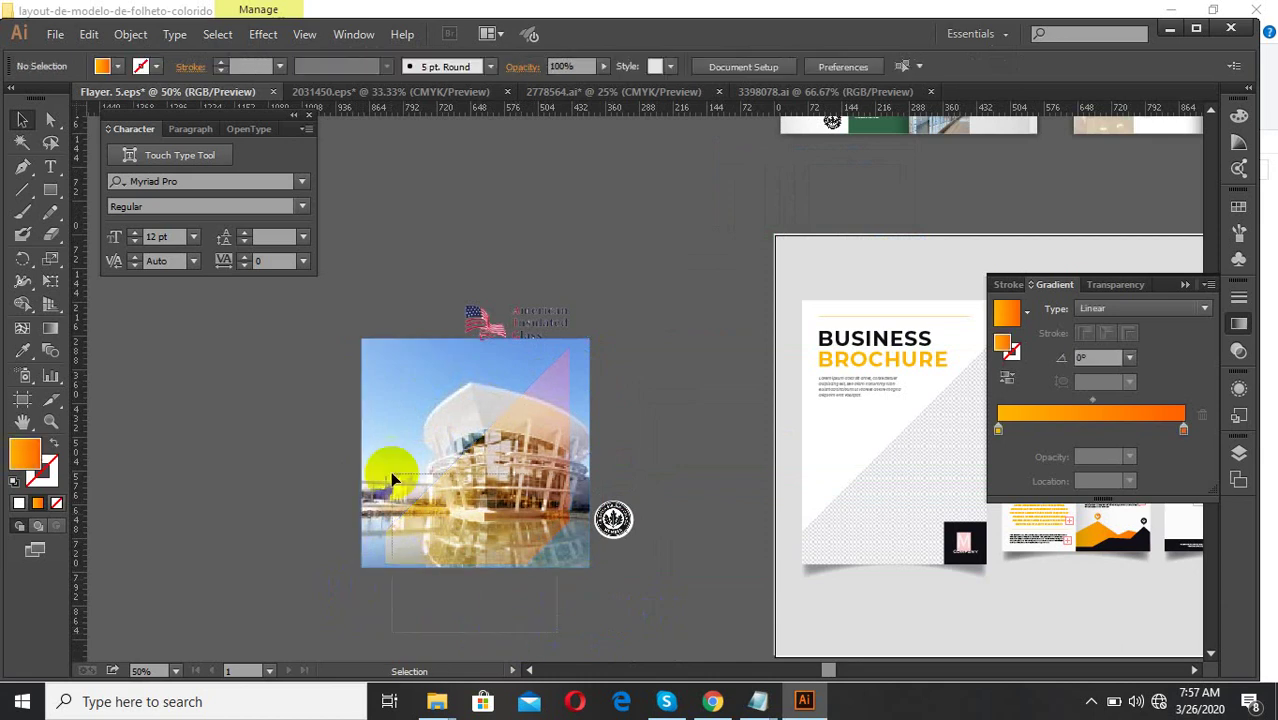
- Make a clipping mask of the orange diagonal shape over the building photo
click(391, 471)
right_click(514, 457)
click(580, 560)
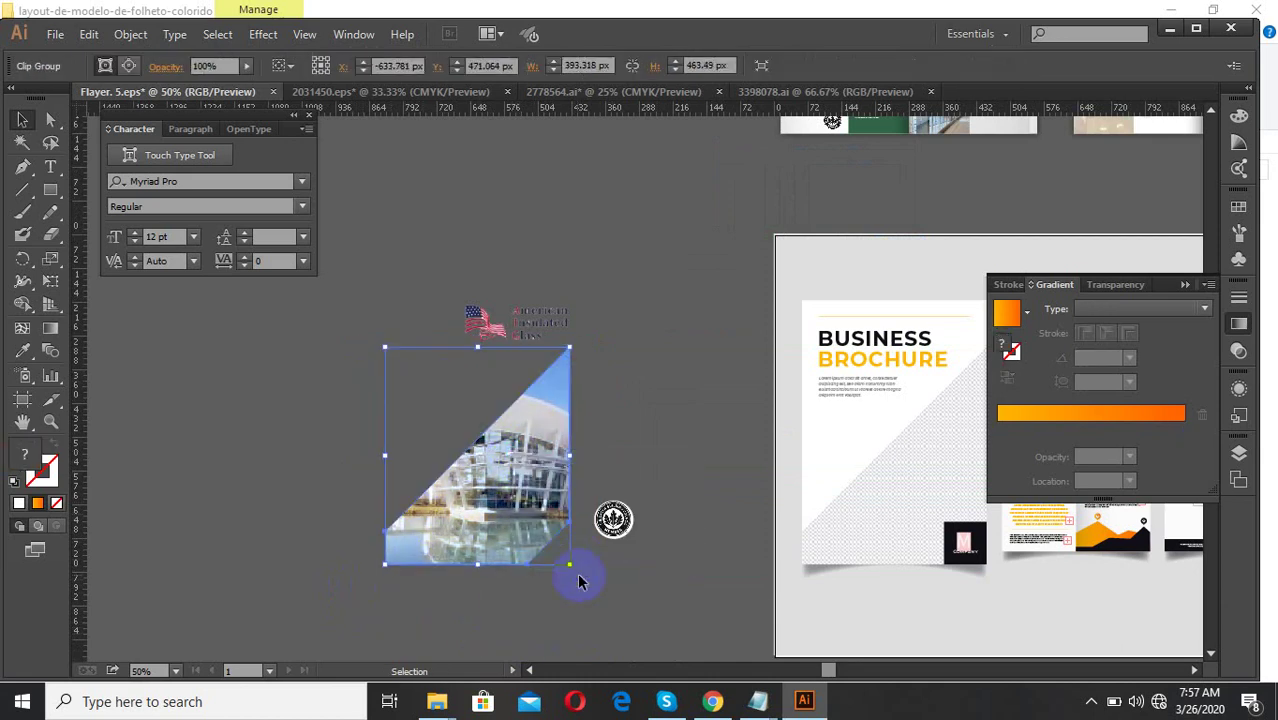
drag(594, 604, 441, 550)
click(488, 628)
- Move the clipped building photo onto the diagonal area of the Business Brochure cover
scroll(398, 596, down, 2)
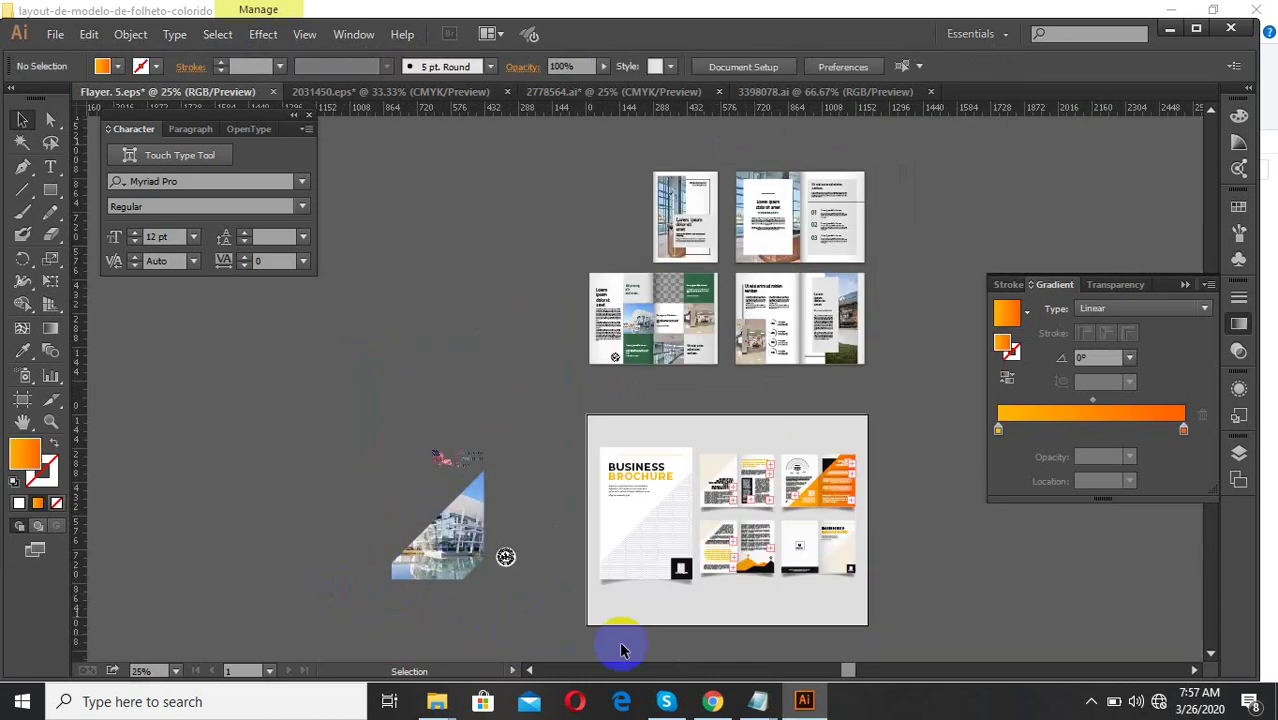
scroll(670, 655, up, 2)
drag(255, 429, 673, 452)
click(439, 399)
- Isolate the black logo square on the cover and delete the M COMPANY logo from it
scroll(662, 420, up, 3)
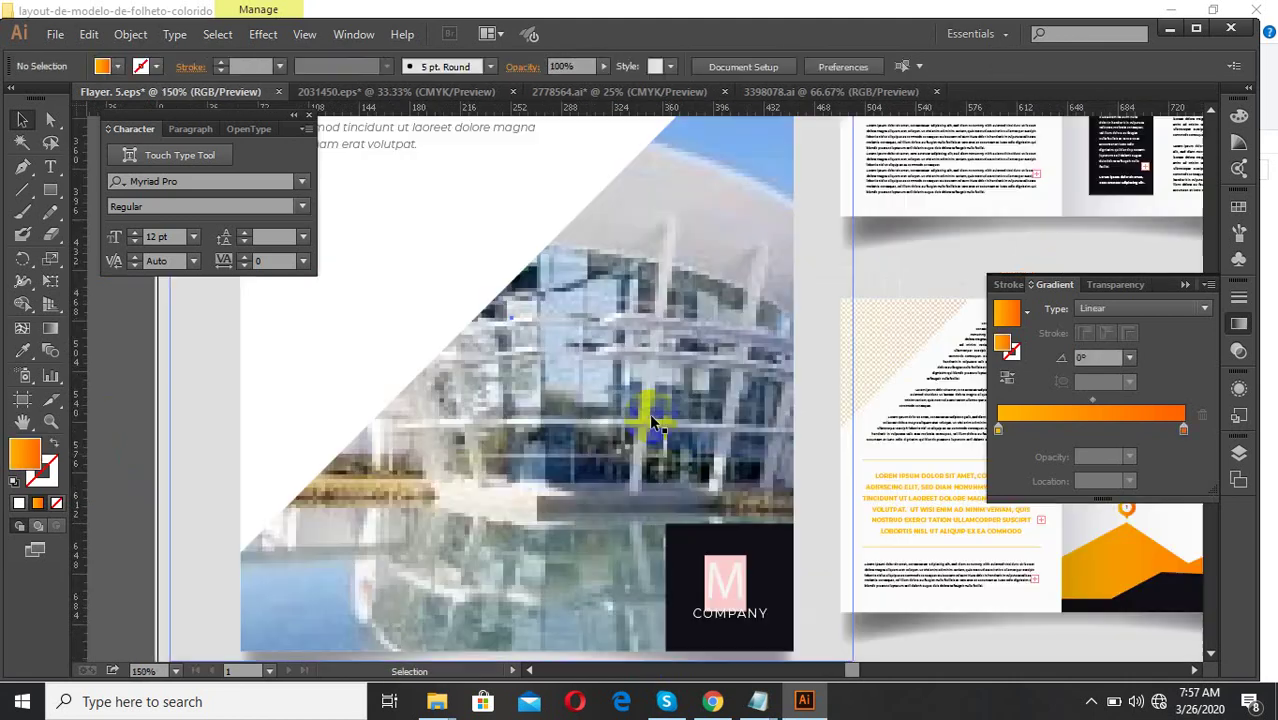
scroll(676, 486, down, 3)
scroll(676, 488, up, 2)
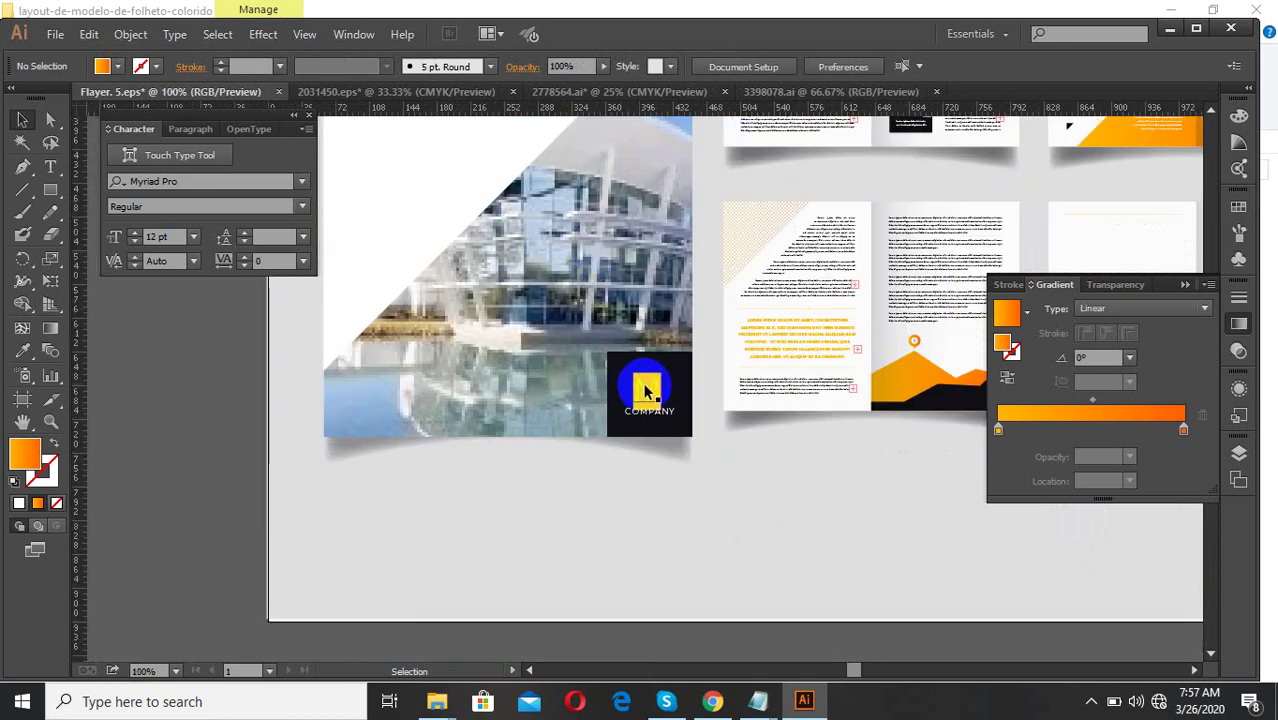
click(649, 398)
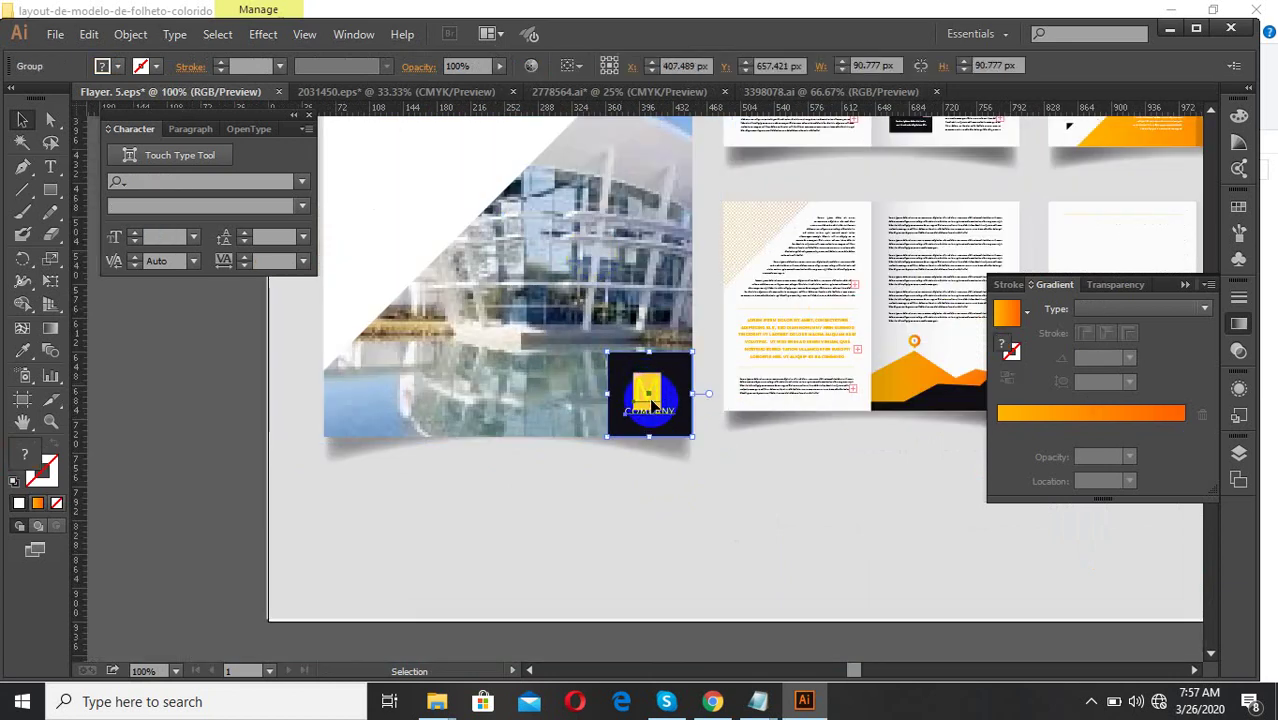
double_click(651, 406)
click(650, 408)
key(Delete)
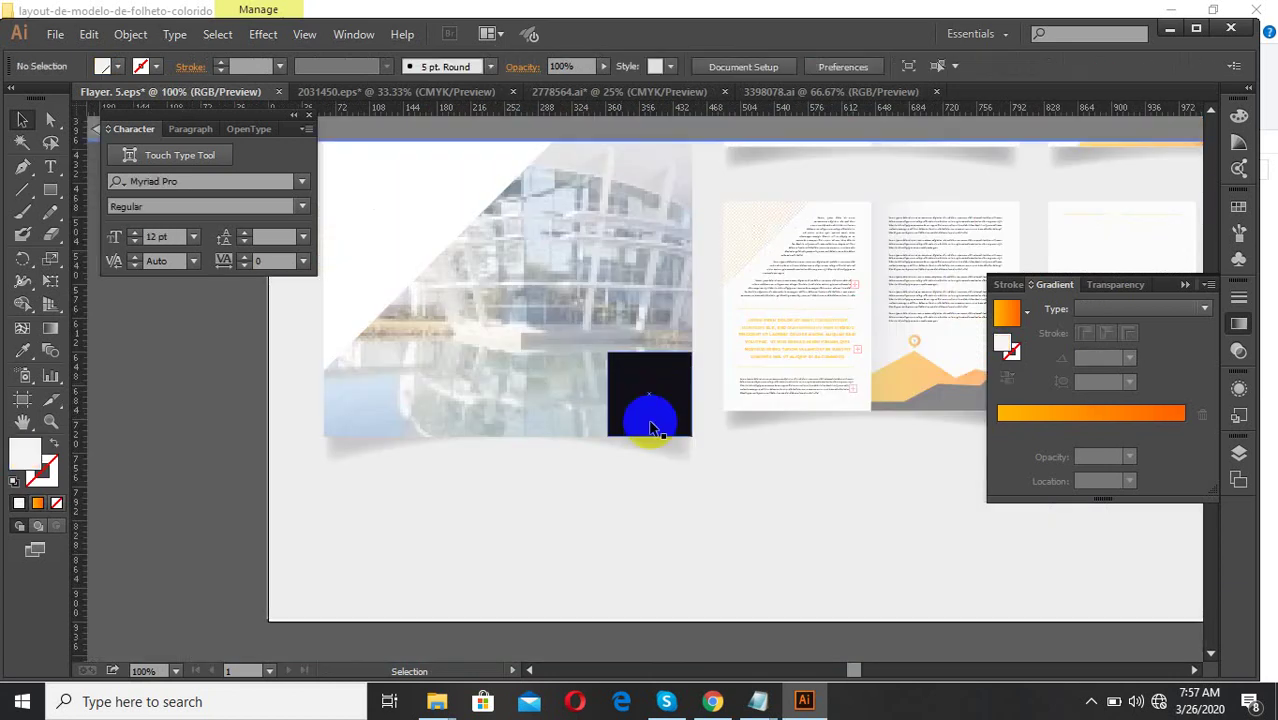
- Fill the black logo square on the cover with white sampled from the page background
key(Escape)
click(631, 410)
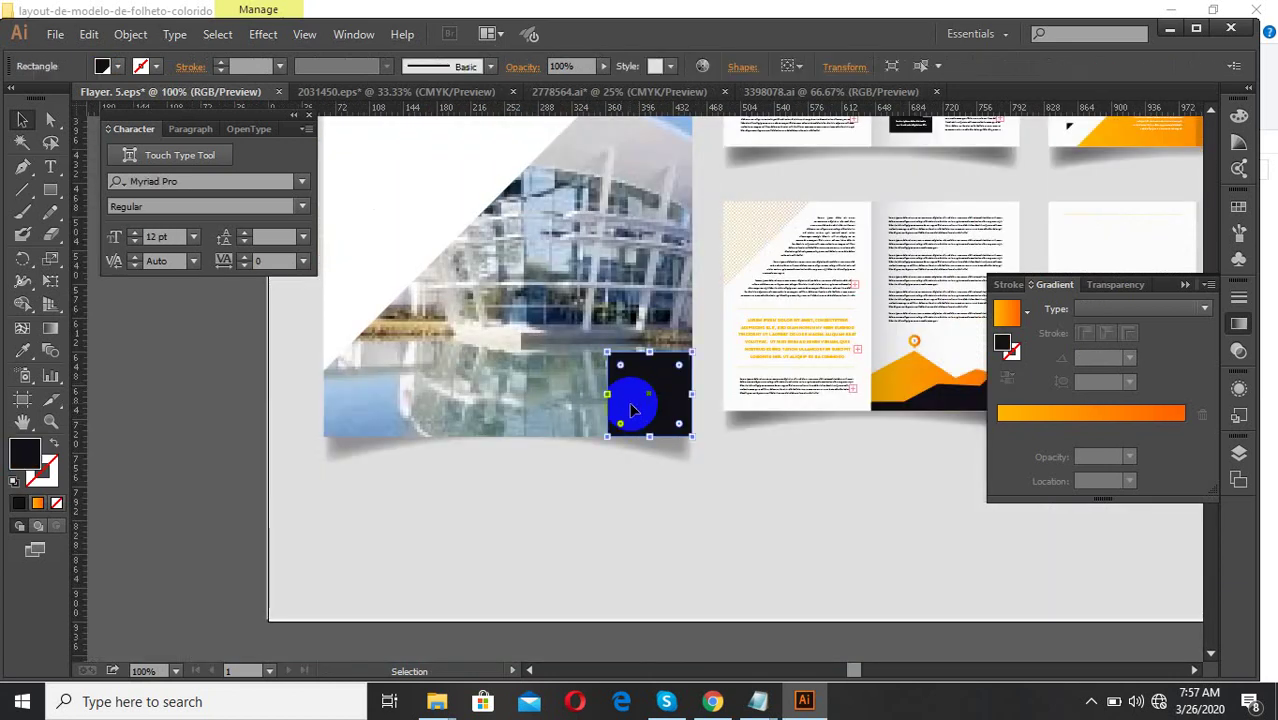
click(27, 352)
key(ctrl+minus)
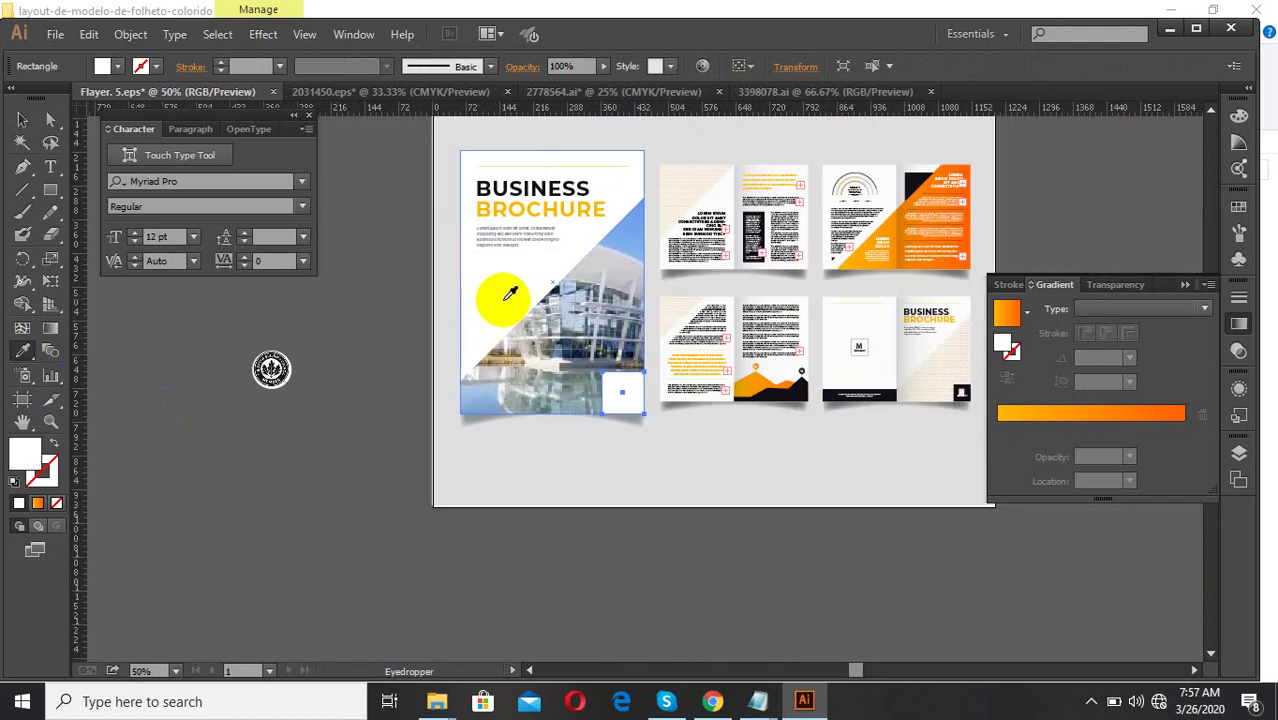
- Move the round U.S. Green Building Council badge onto the cover's white square and bring it to the front
click(22, 119)
click(272, 370)
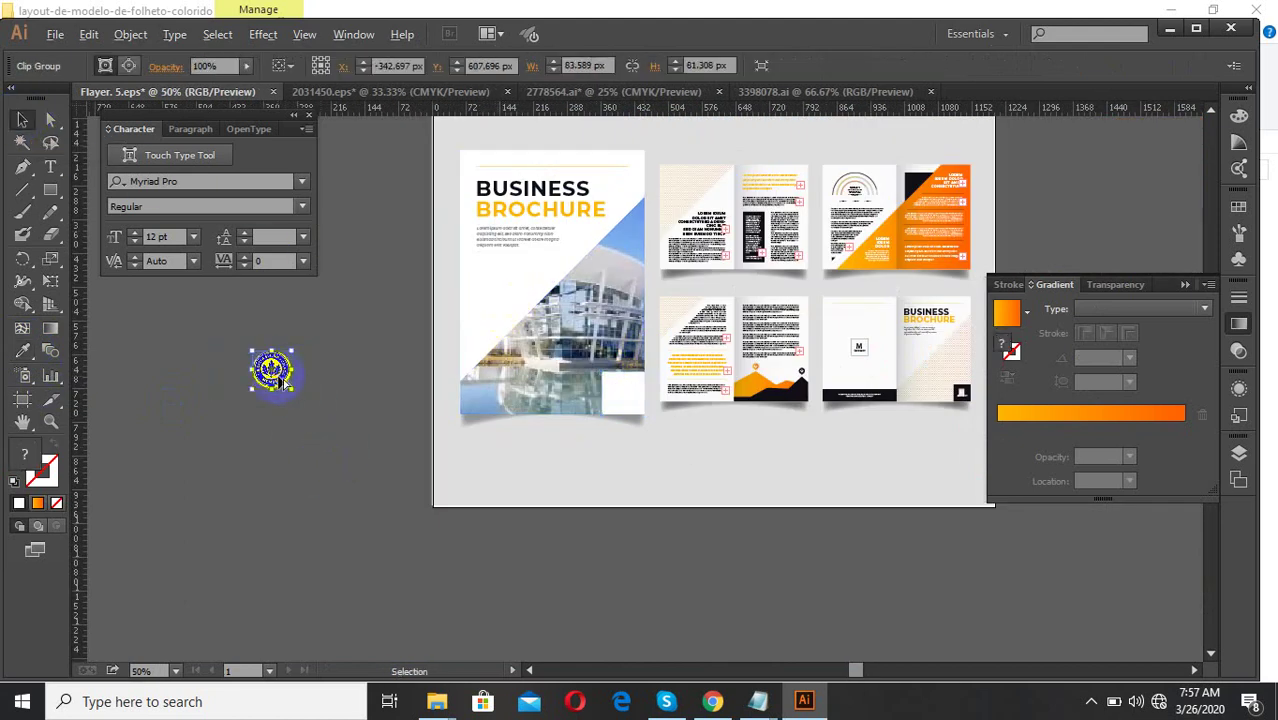
scroll(283, 383, up, 2)
scroll(184, 386, down, 2)
drag(224, 375, 576, 402)
scroll(585, 415, up, 2)
right_click(584, 390)
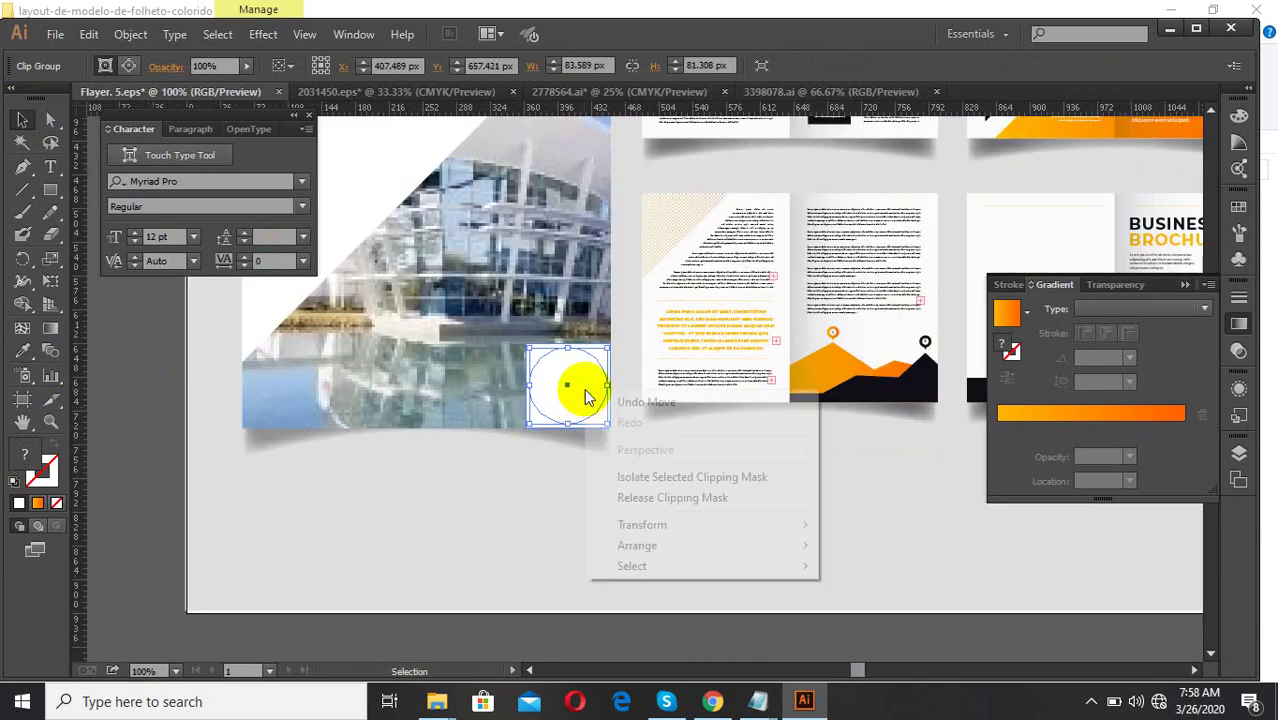
mouse_move(818, 556)
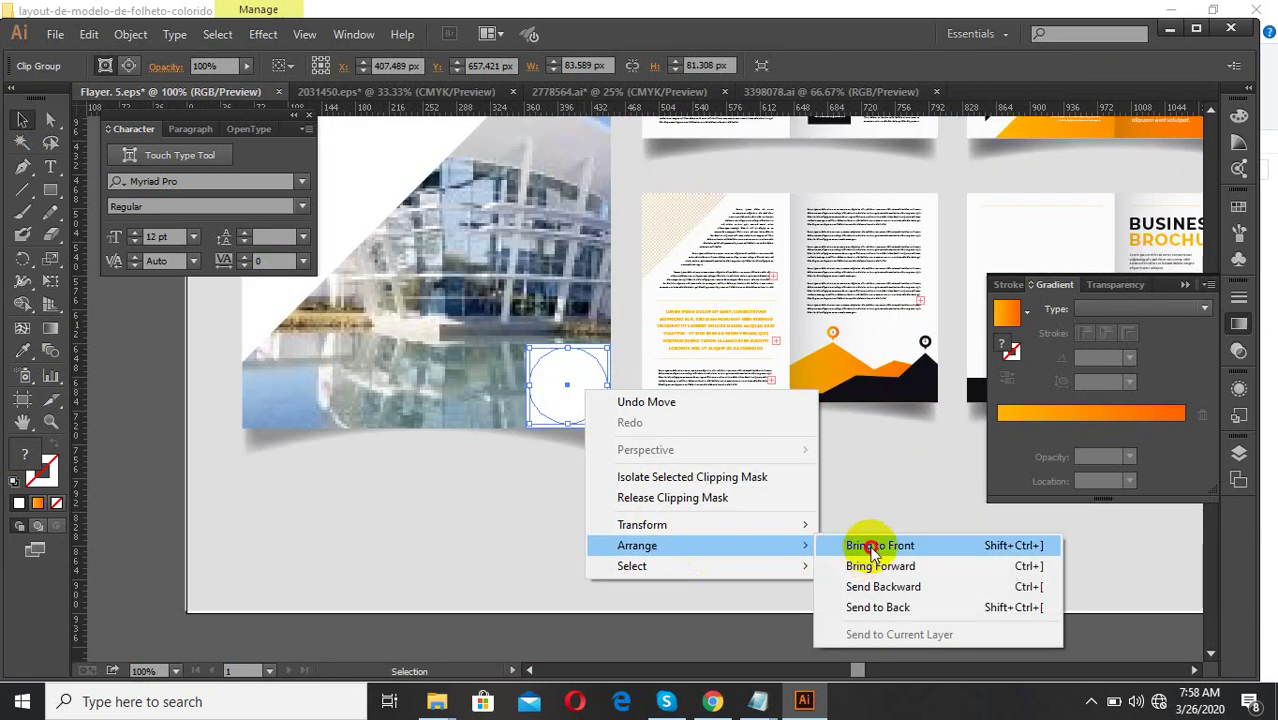
click(873, 545)
- Resize the badge from its corners to about 83 by 80 px so it fits inside the cover's white square
scroll(566, 395, up, 2)
scroll(660, 452, up, 1)
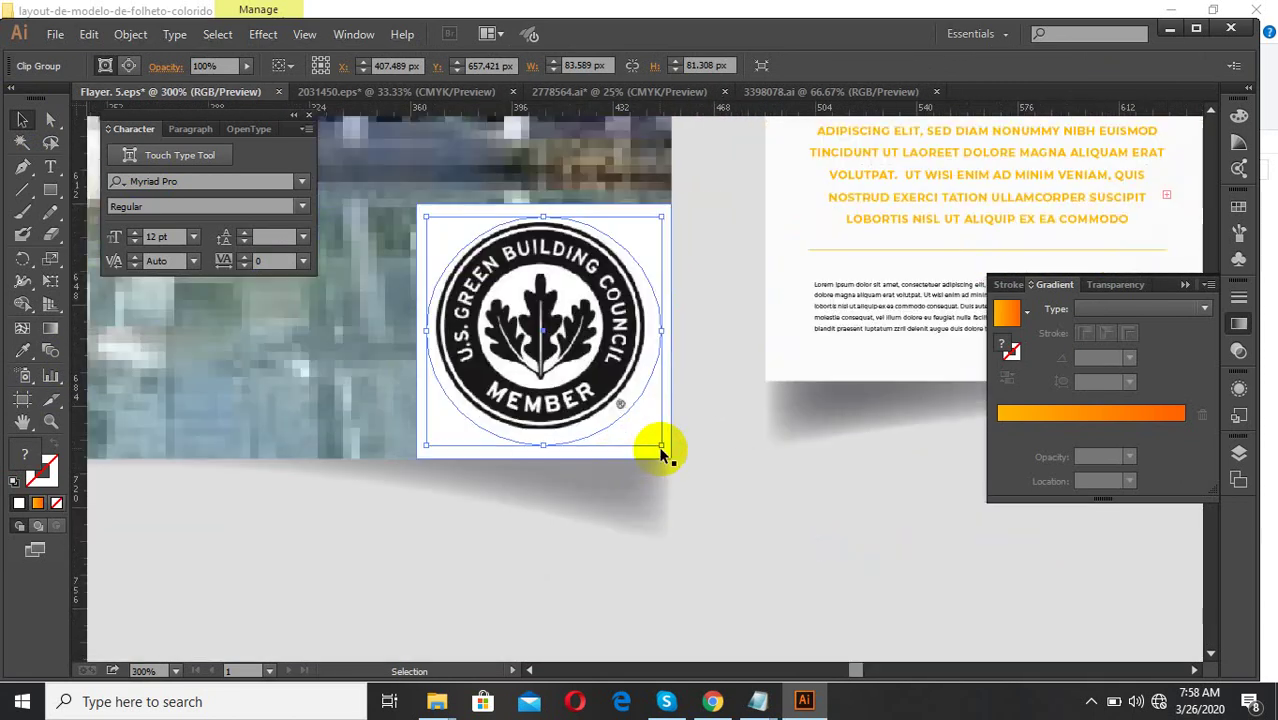
drag(660, 448, 666, 453)
scroll(700, 480, down, 4)
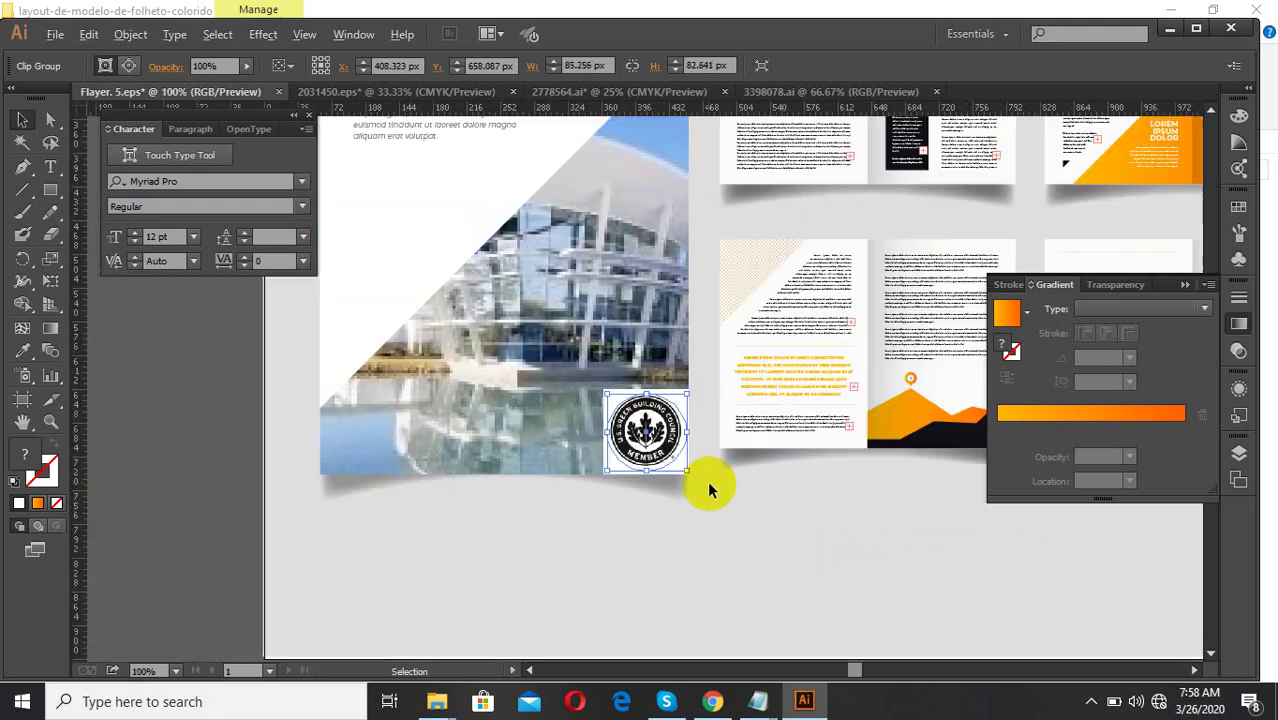
click(520, 510)
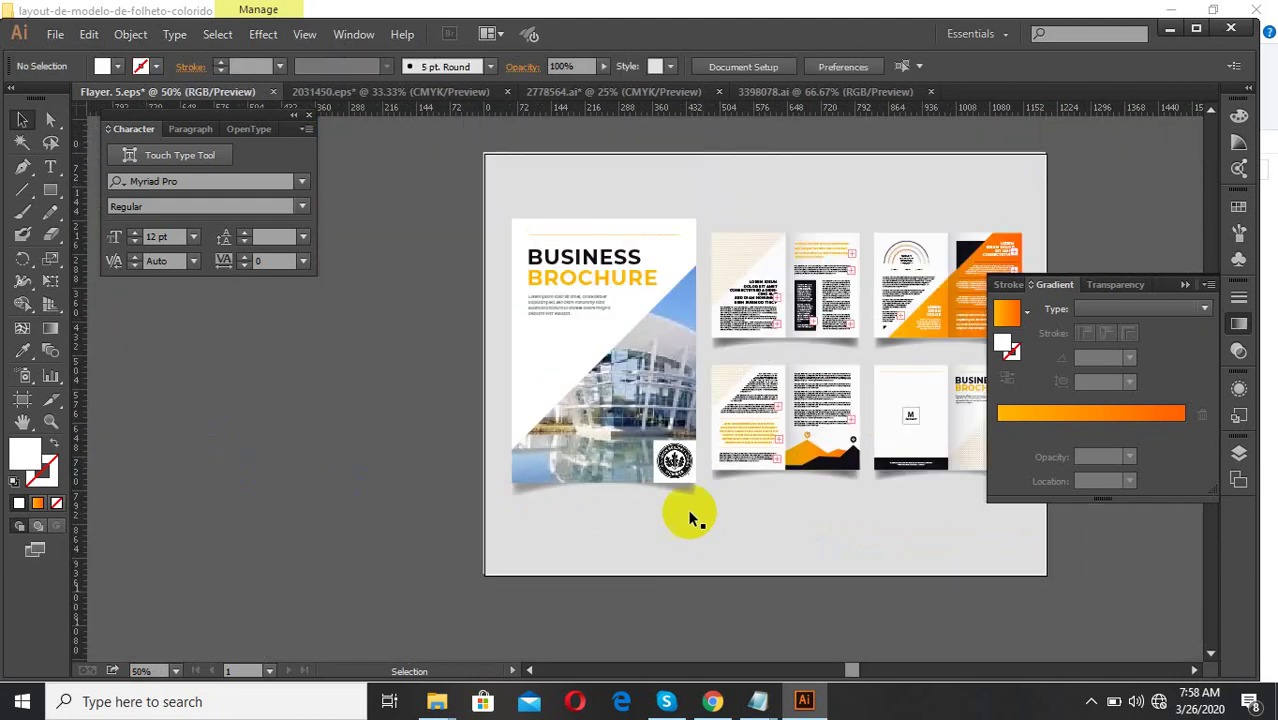
click(672, 448)
scroll(677, 473, up, 4)
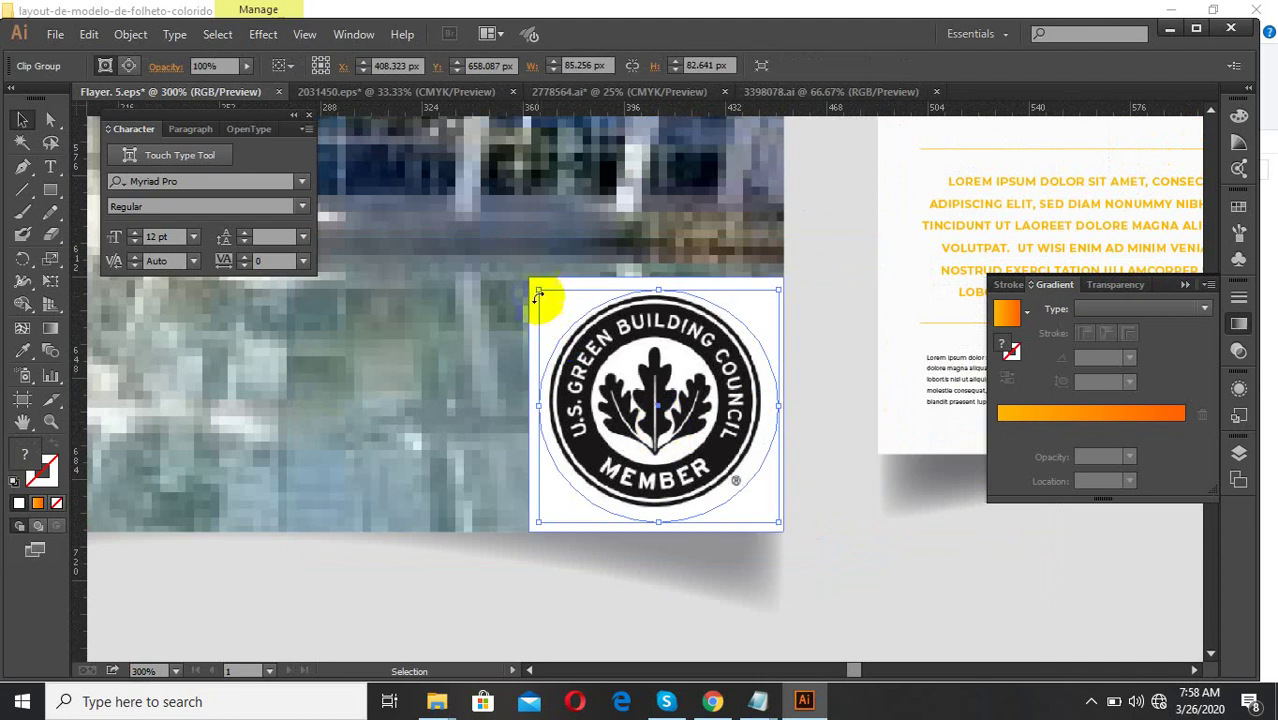
drag(538, 293, 542, 291)
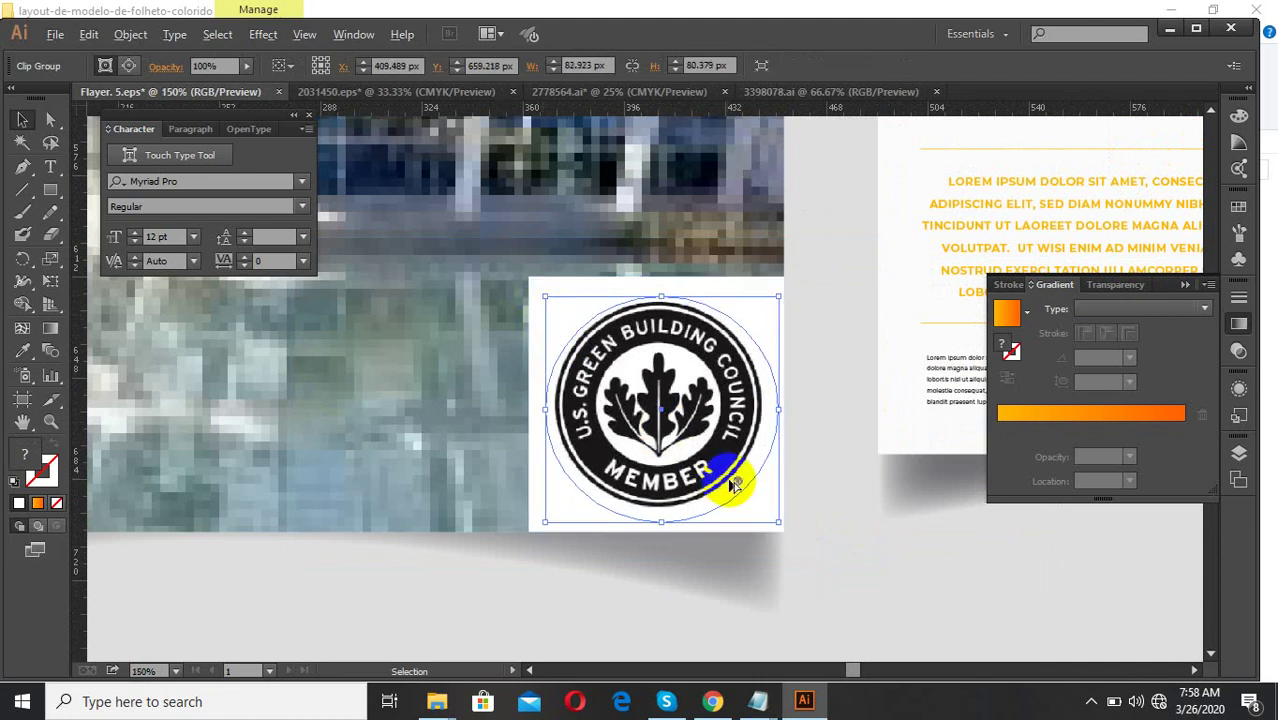
scroll(736, 485, down, 3)
click(736, 516)
scroll(713, 528, down, 2)
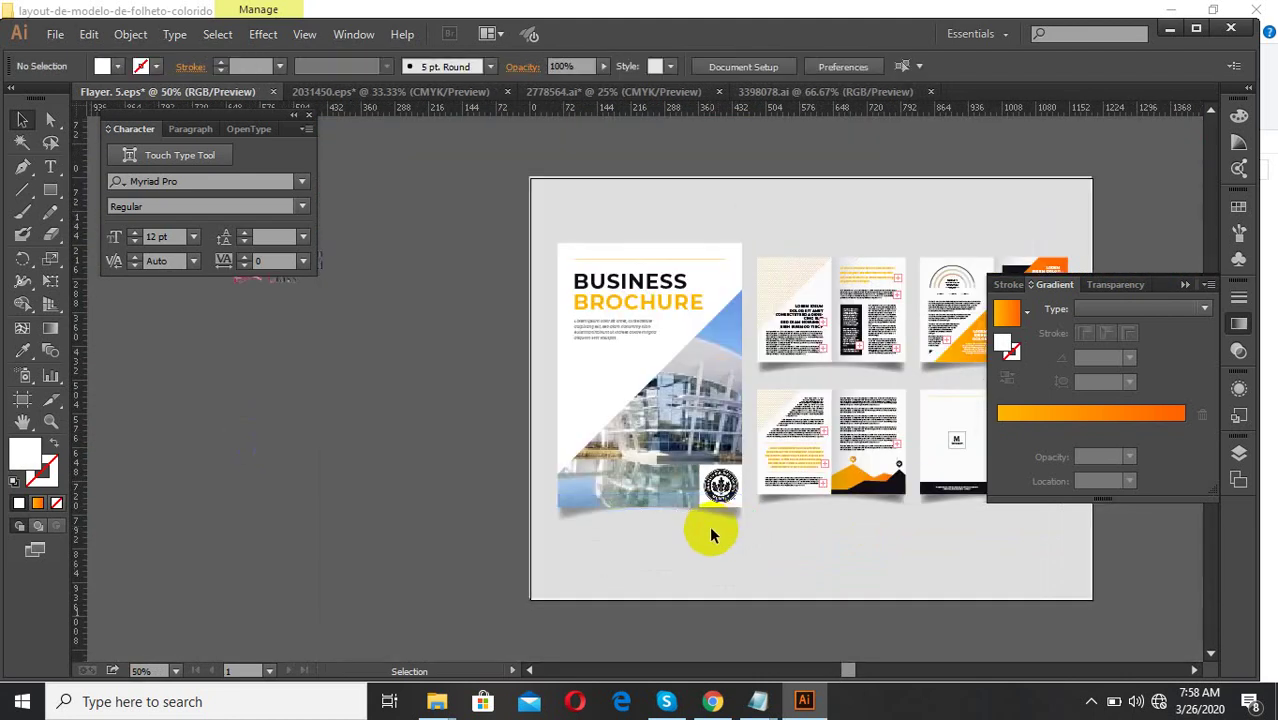
- Isolate the BUSINESS BROCHURE title on the large cover and delete it
click(605, 297)
double_click(605, 297)
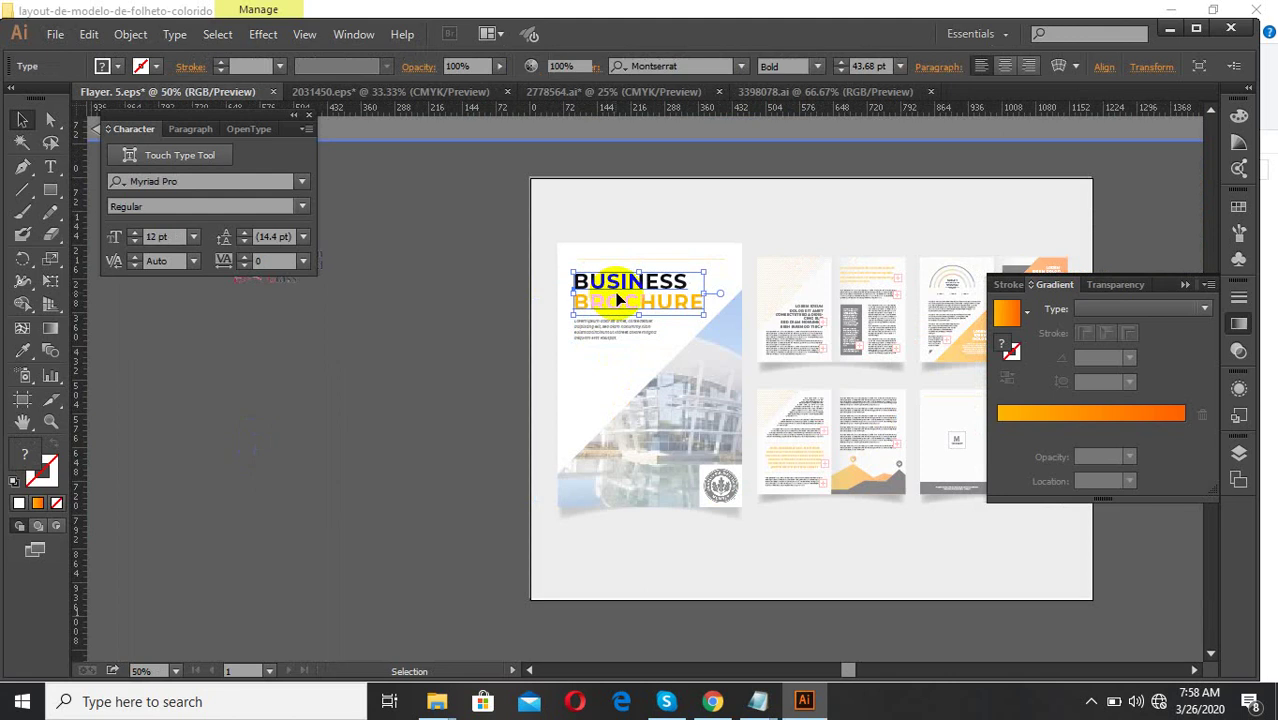
key(Delete)
double_click(637, 300)
- Move the American Insulated Glass logo onto the large cover's title area and bring it to the front
scroll(530, 425, down, 2)
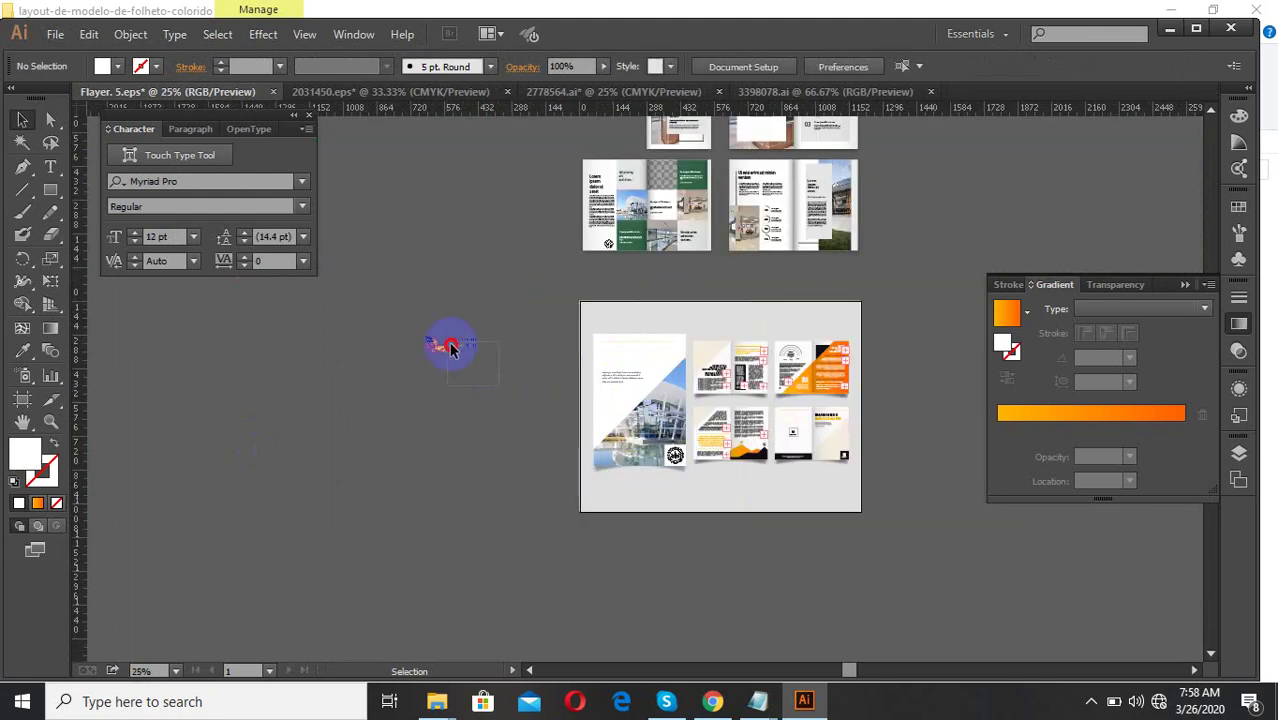
drag(450, 347, 639, 345)
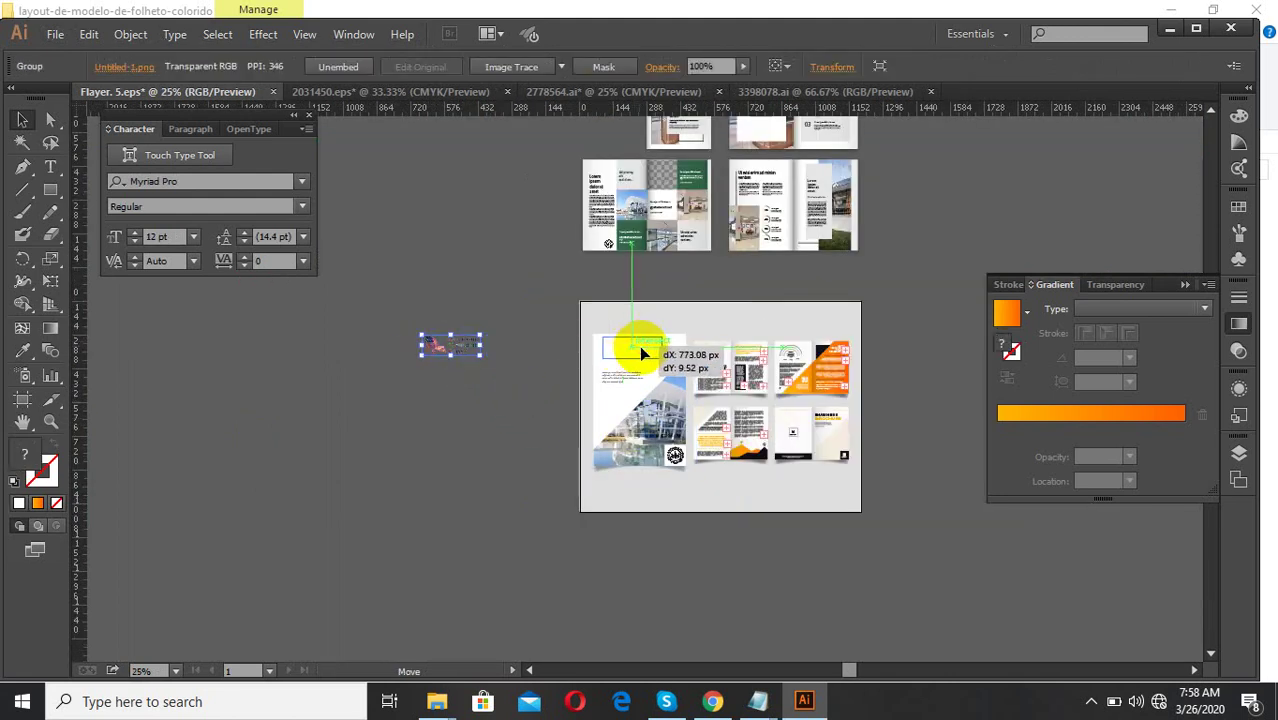
scroll(639, 345, up, 5)
right_click(641, 340)
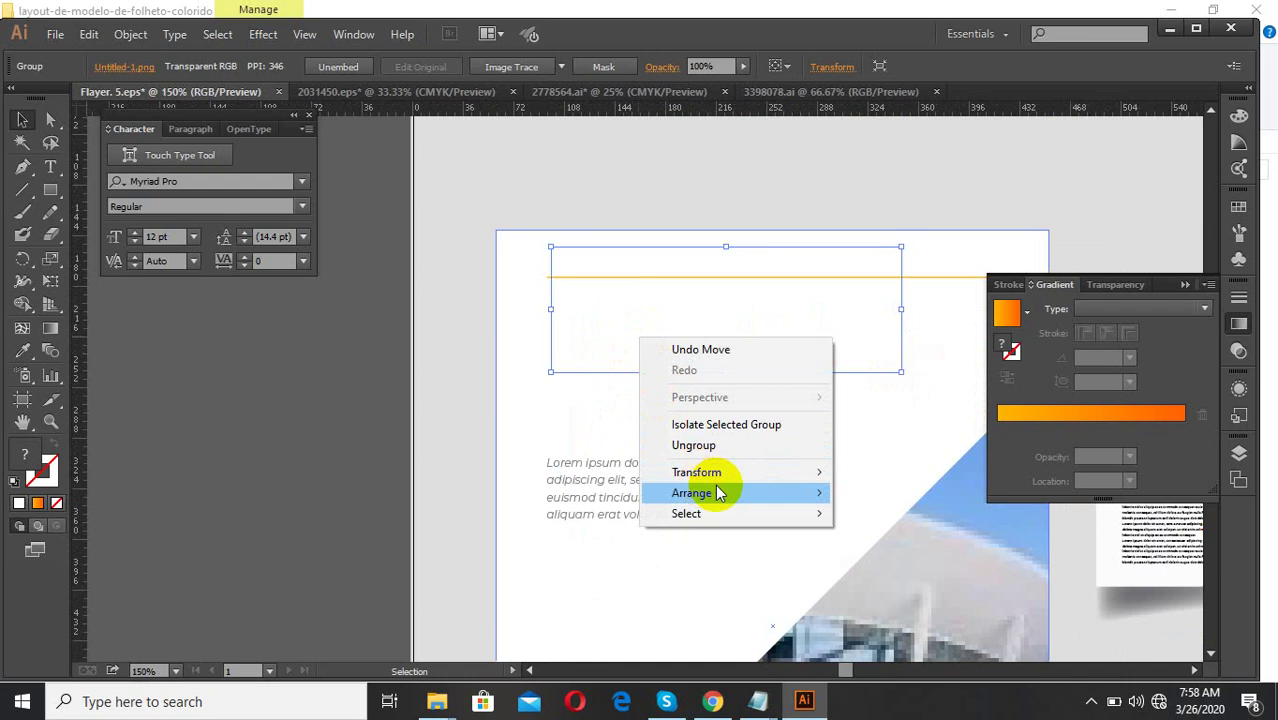
mouse_move(813, 491)
click(866, 495)
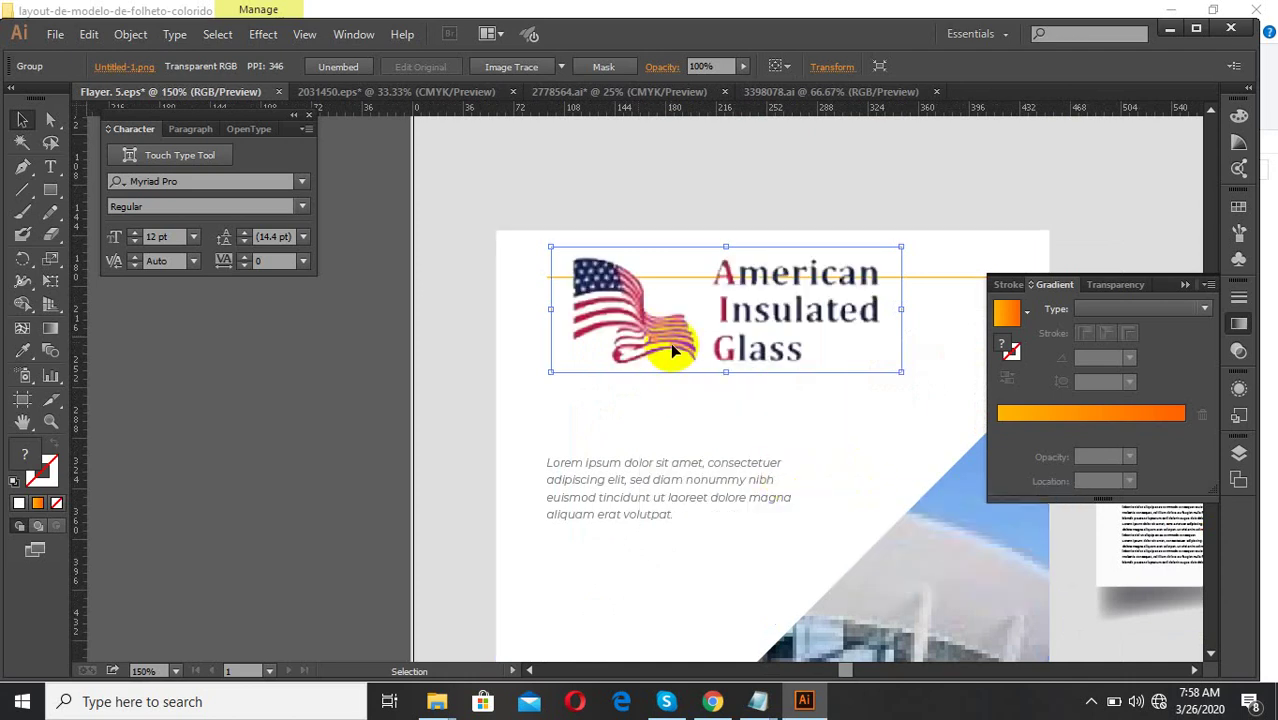
- Move the American Insulated Glass logo off the page onto the dark canvas and inspect it up close
drag(642, 340, 324, 374)
scroll(645, 373, down, 2)
click(297, 432)
scroll(277, 342, up, 3)
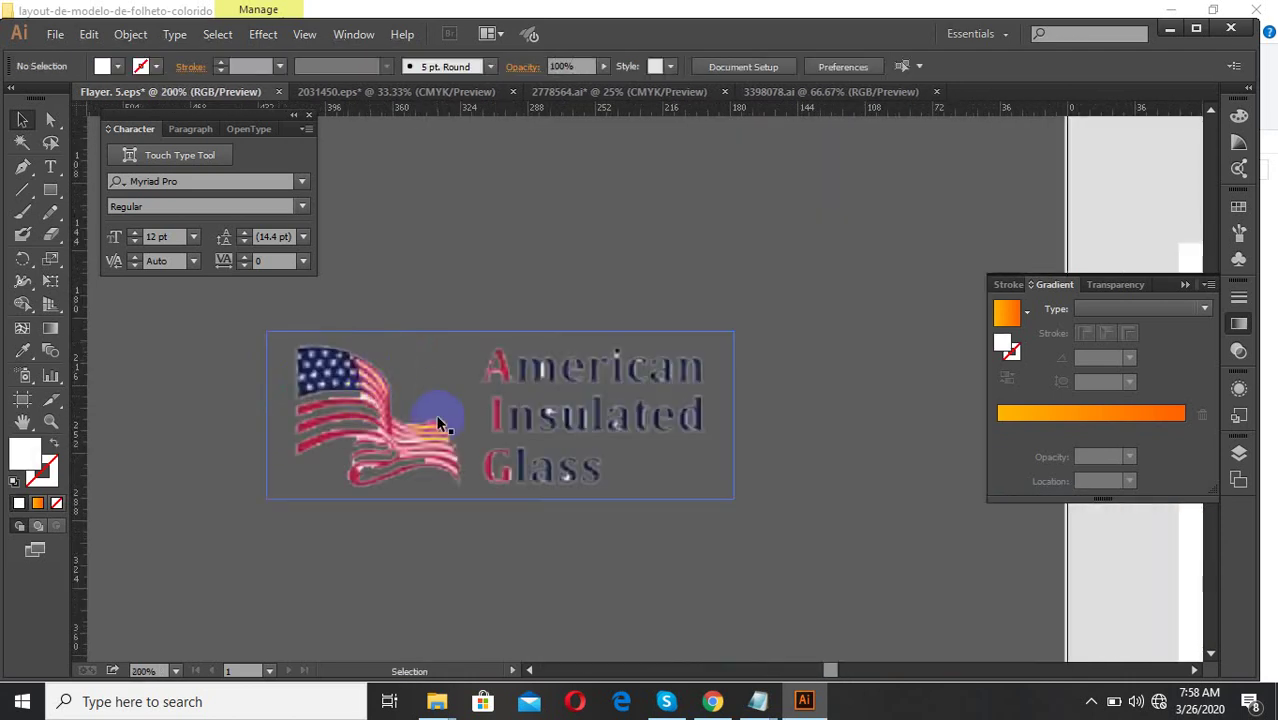
scroll(291, 442, down, 3)
- Place the American Insulated Glass logo on the large cover between the yellow line and the lorem ipsum paragraph
drag(362, 444, 681, 449)
scroll(665, 464, up, 3)
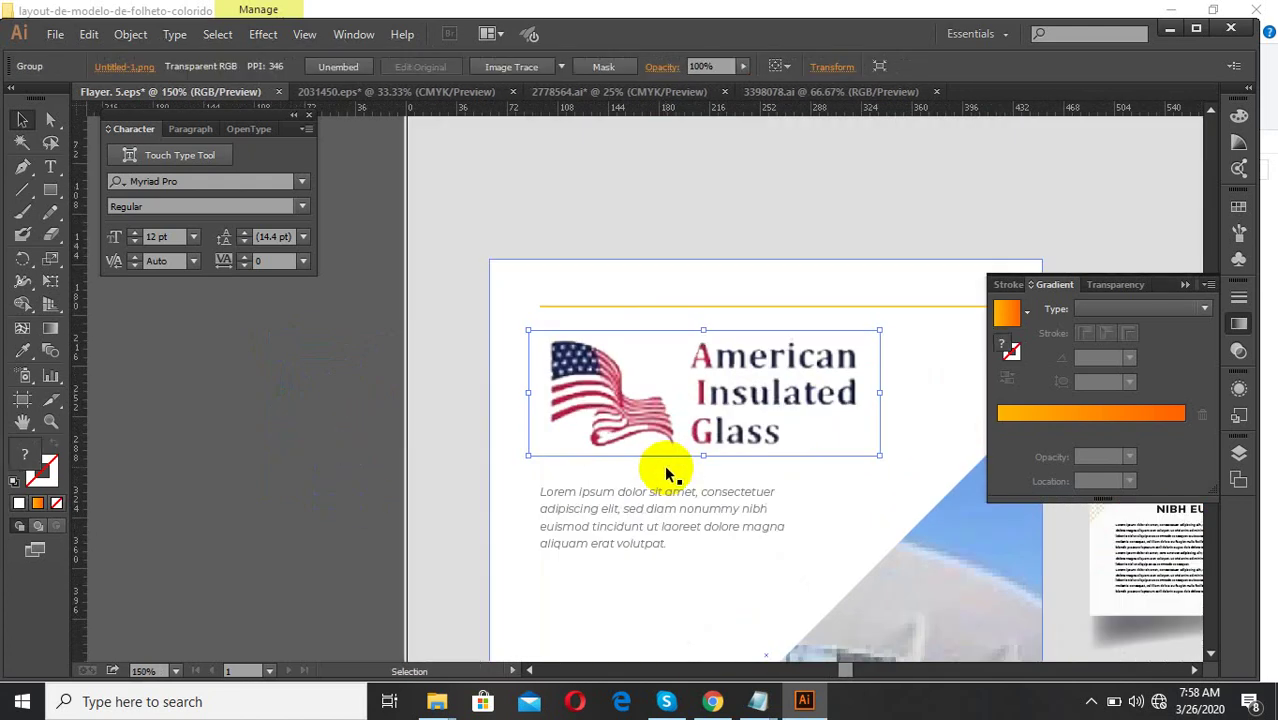
drag(592, 414, 592, 414)
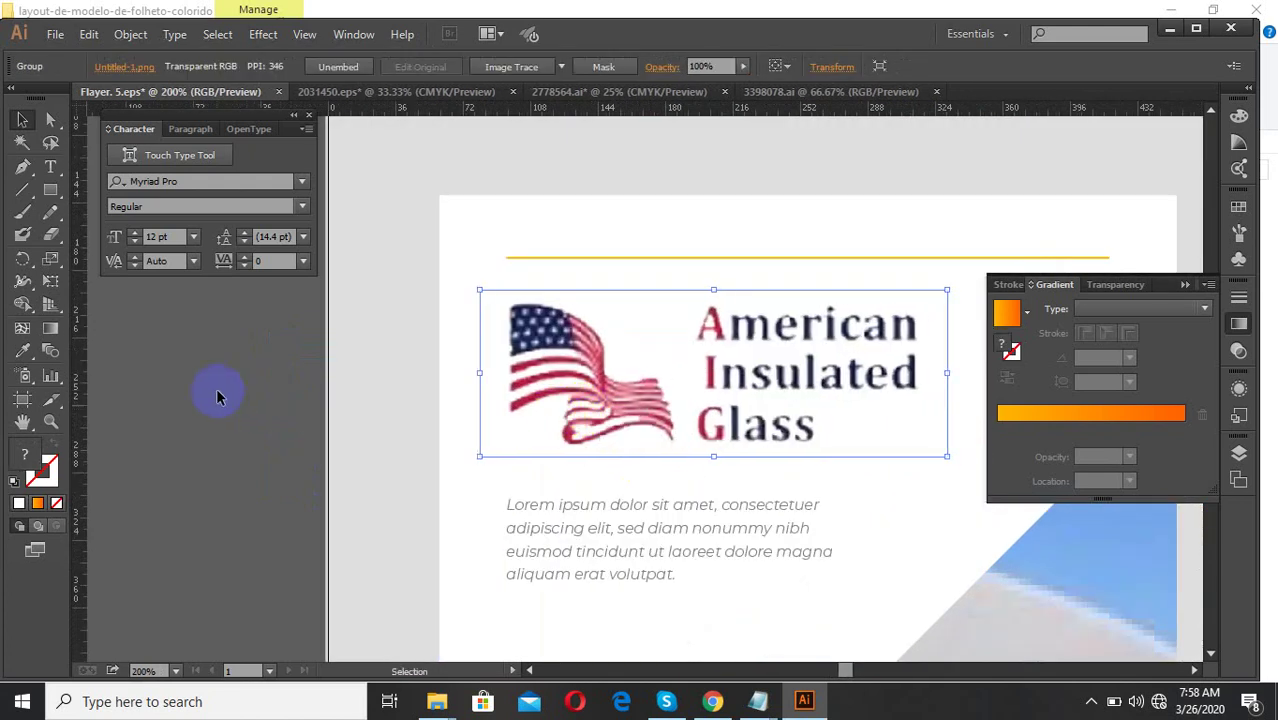
click(218, 456)
scroll(222, 478, down, 4)
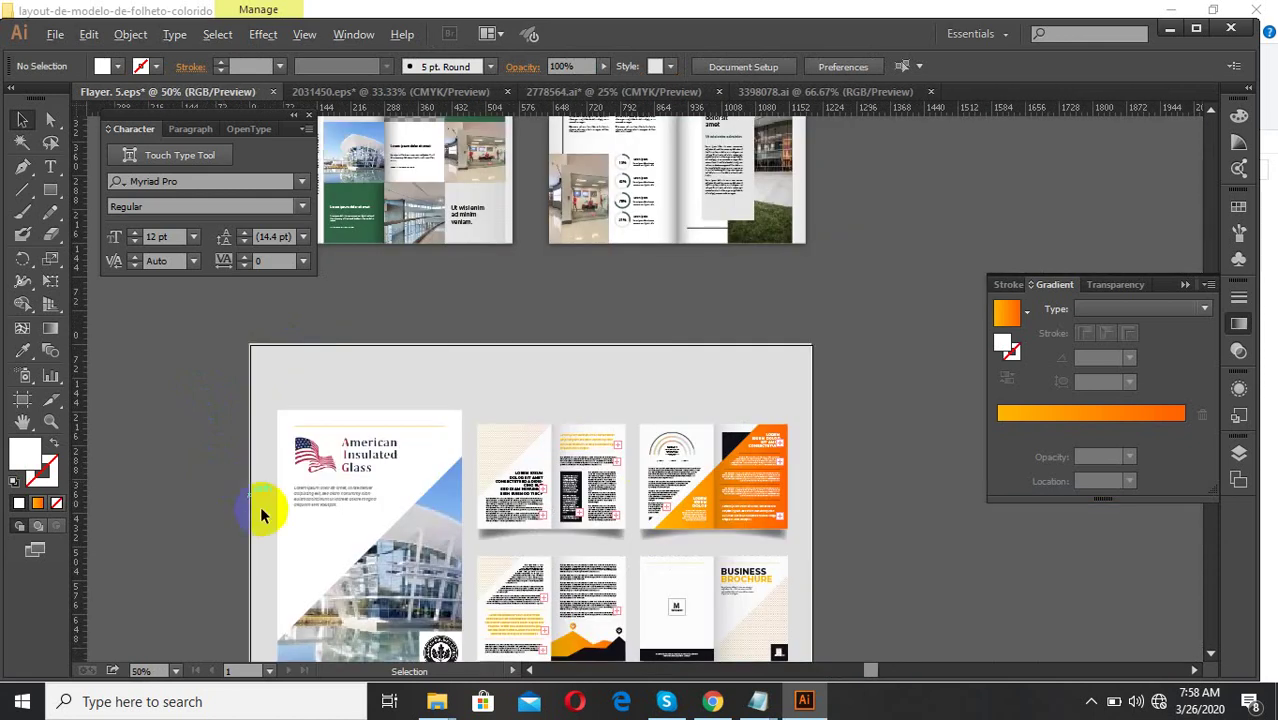
- Copy the round badge from the large cover to just above the M COMPANY box on the small back cover
scroll(390, 545, up, 3)
scroll(421, 466, down, 4)
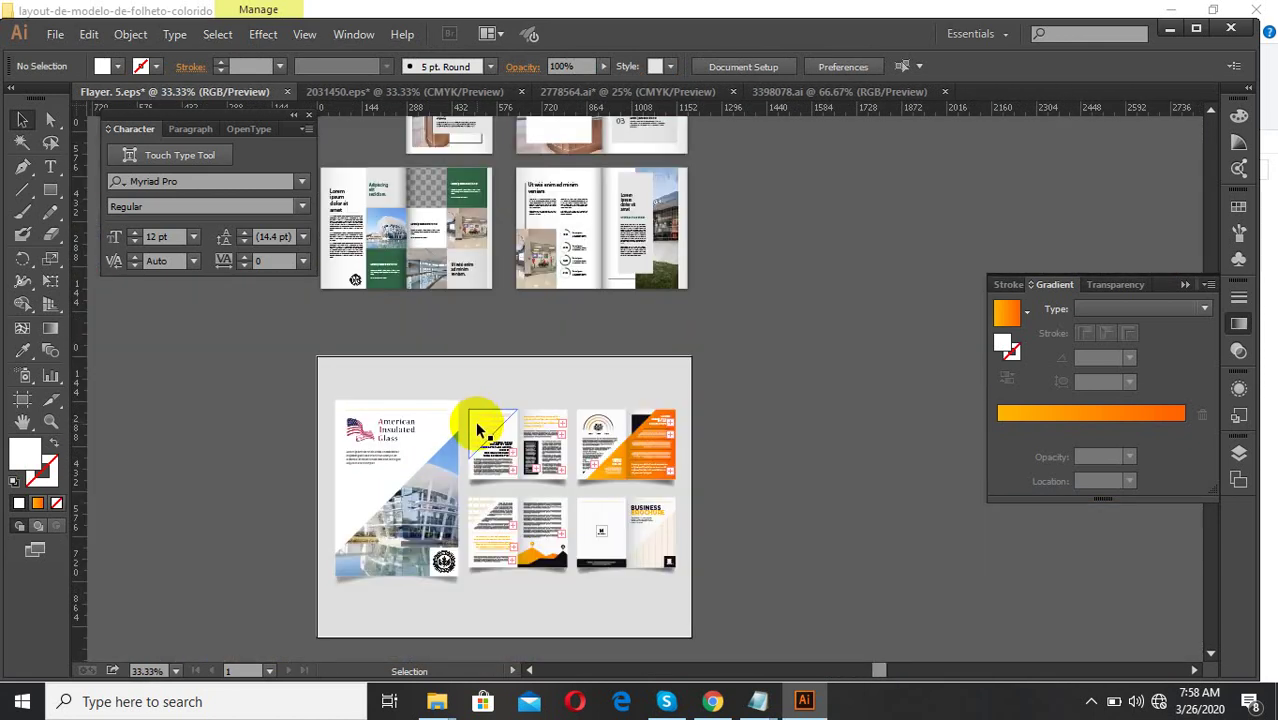
scroll(587, 620, up, 3)
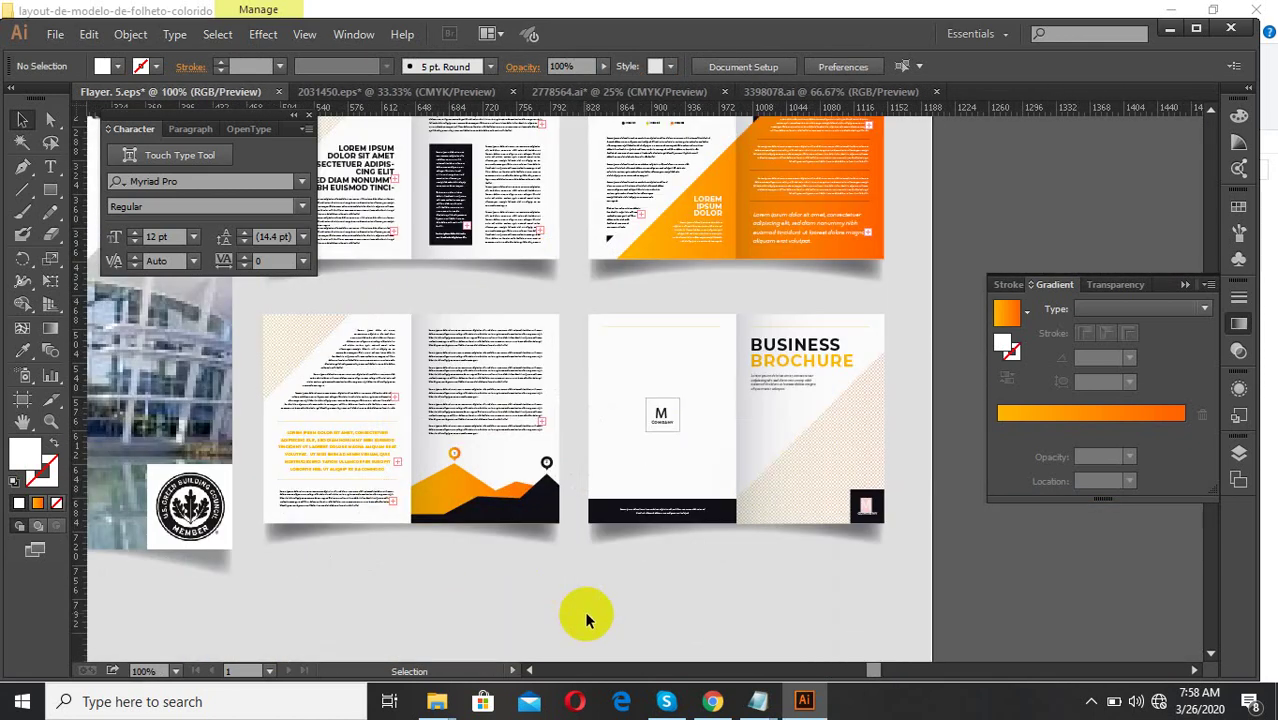
click(203, 537)
drag(215, 522, 662, 398)
scroll(662, 398, up, 3)
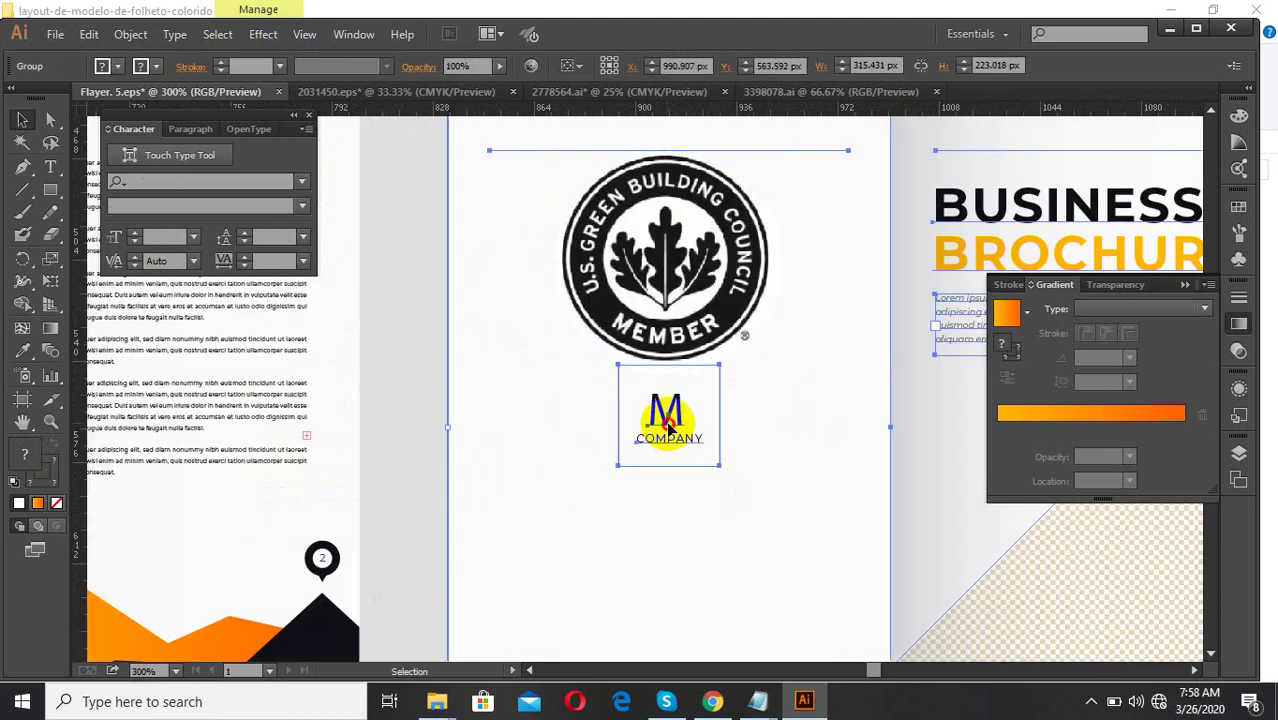
- Isolate the M COMPANY logo on the small back cover and delete its lettering, keeping the outlined square
double_click(669, 428)
double_click(669, 438)
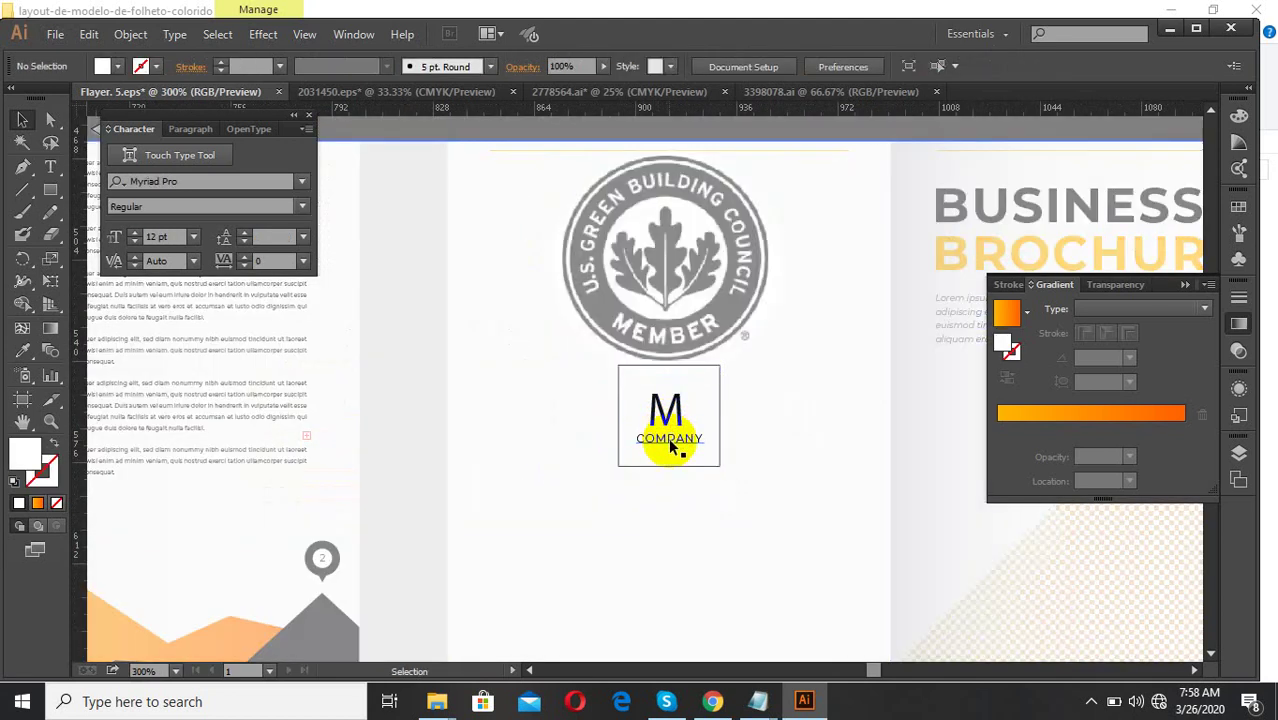
click(669, 443)
key(Delete)
key(Escape)
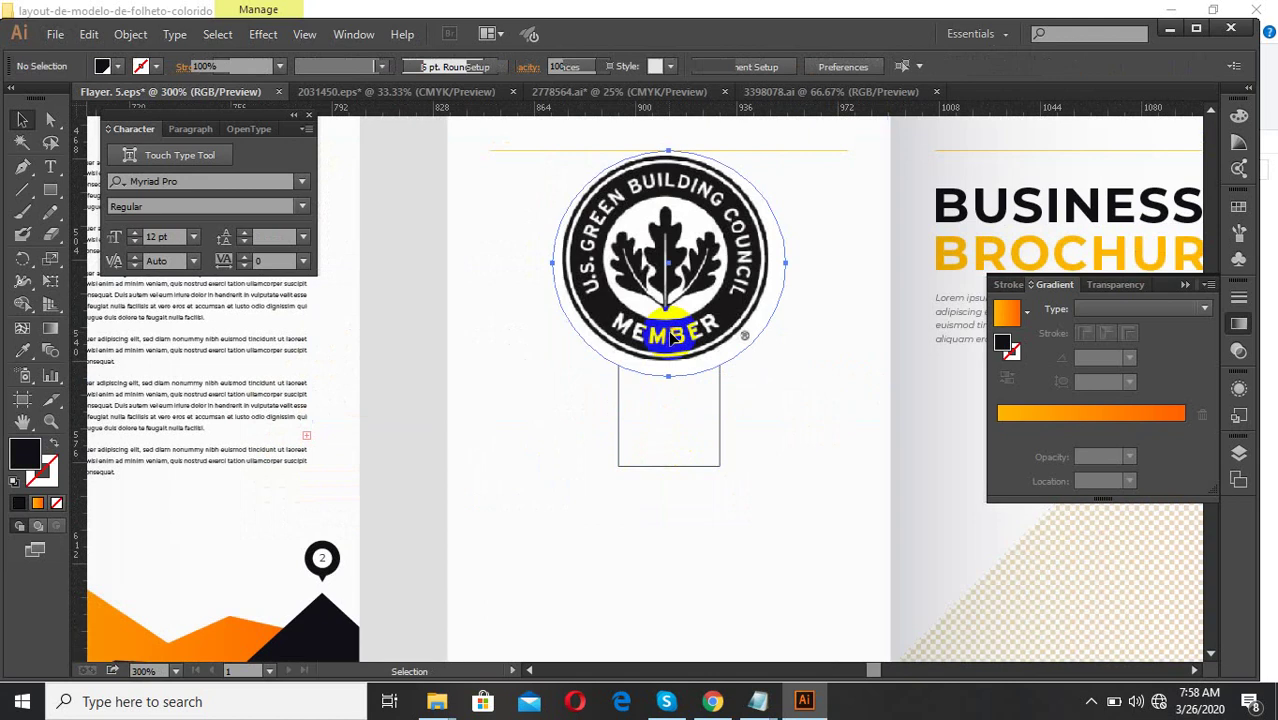
- Scale the copied badge down to about 45 by 43 px and move it onto the empty outlined square
drag(788, 379, 733, 324)
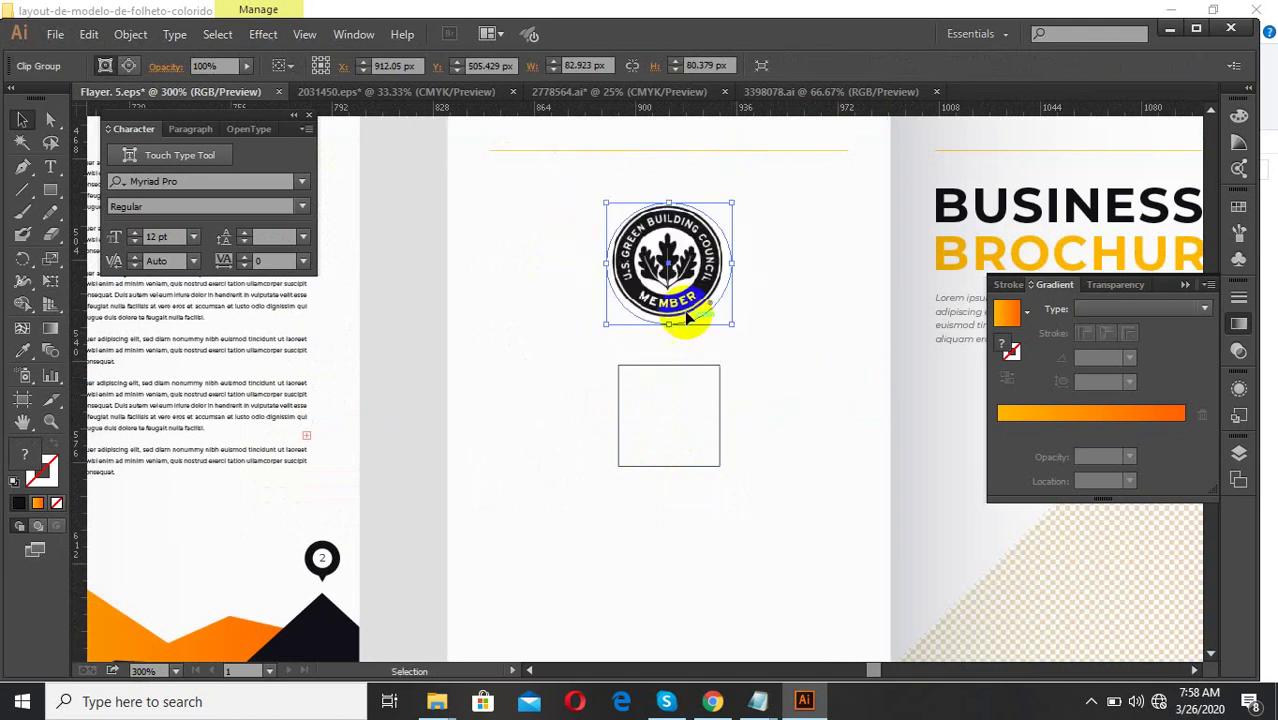
drag(673, 287, 668, 442)
key(ctrl+=)
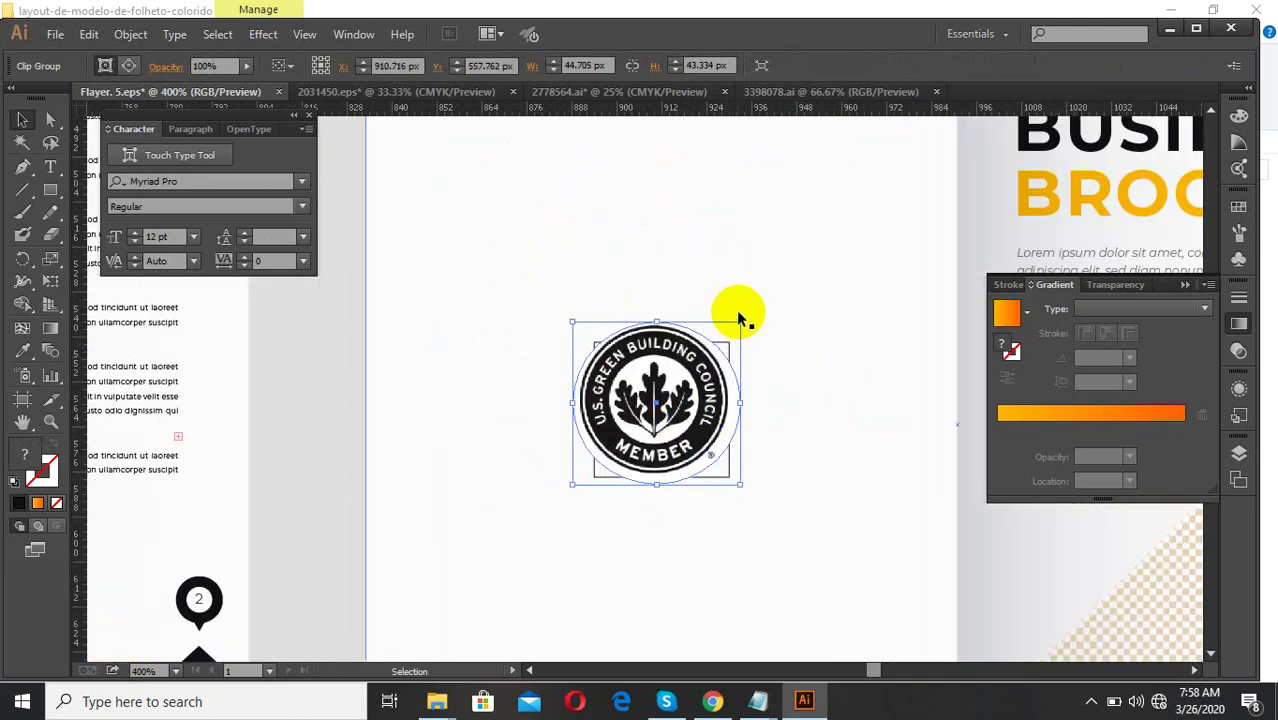
- Shrink the copied badge further to fit inside the outlined square on the small back cover and centre it there
drag(740, 322, 716, 345)
key(ctrl+=)
key(ctrl+=)
key(ctrl+=)
drag(665, 409, 705, 443)
scroll(706, 441, down, 3)
click(473, 410)
scroll(414, 442, down, 3)
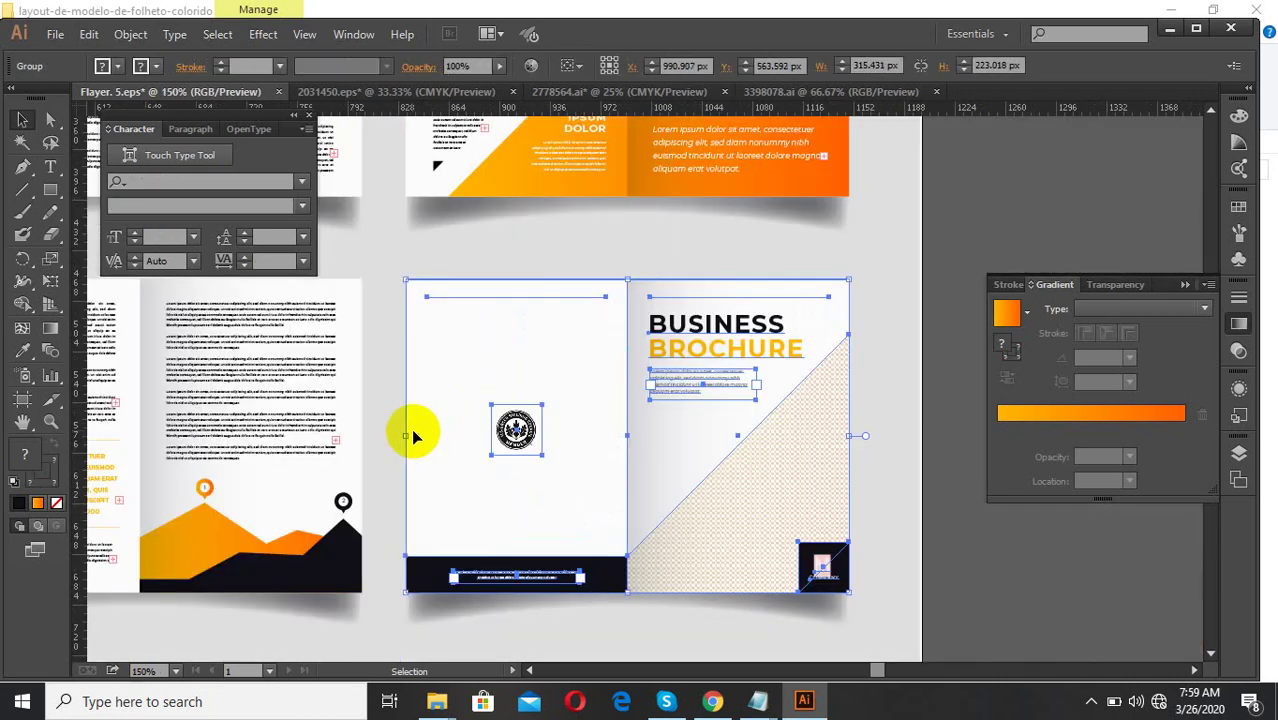
click(1004, 615)
- Move the white gradient background rectangle of the small Business Brochure front cover out beyond the artboard edge
scroll(499, 379, down, 2)
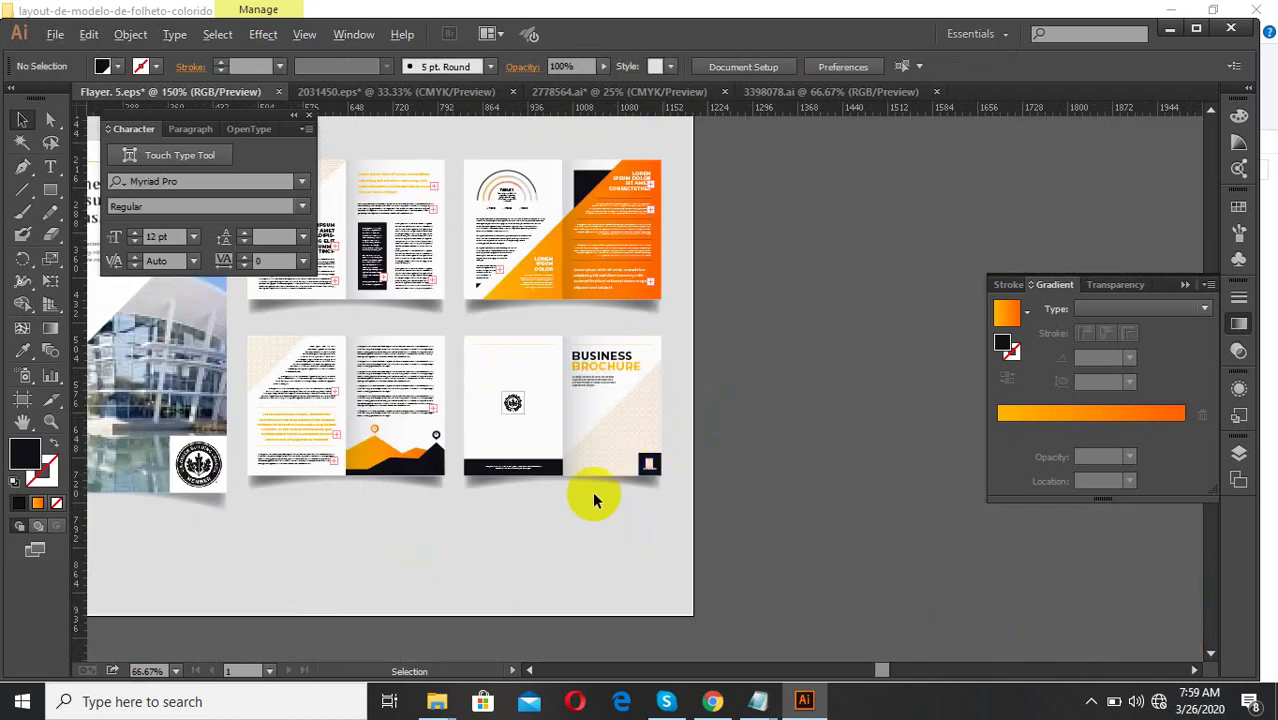
scroll(593, 499, up, 4)
scroll(700, 470, down, 2)
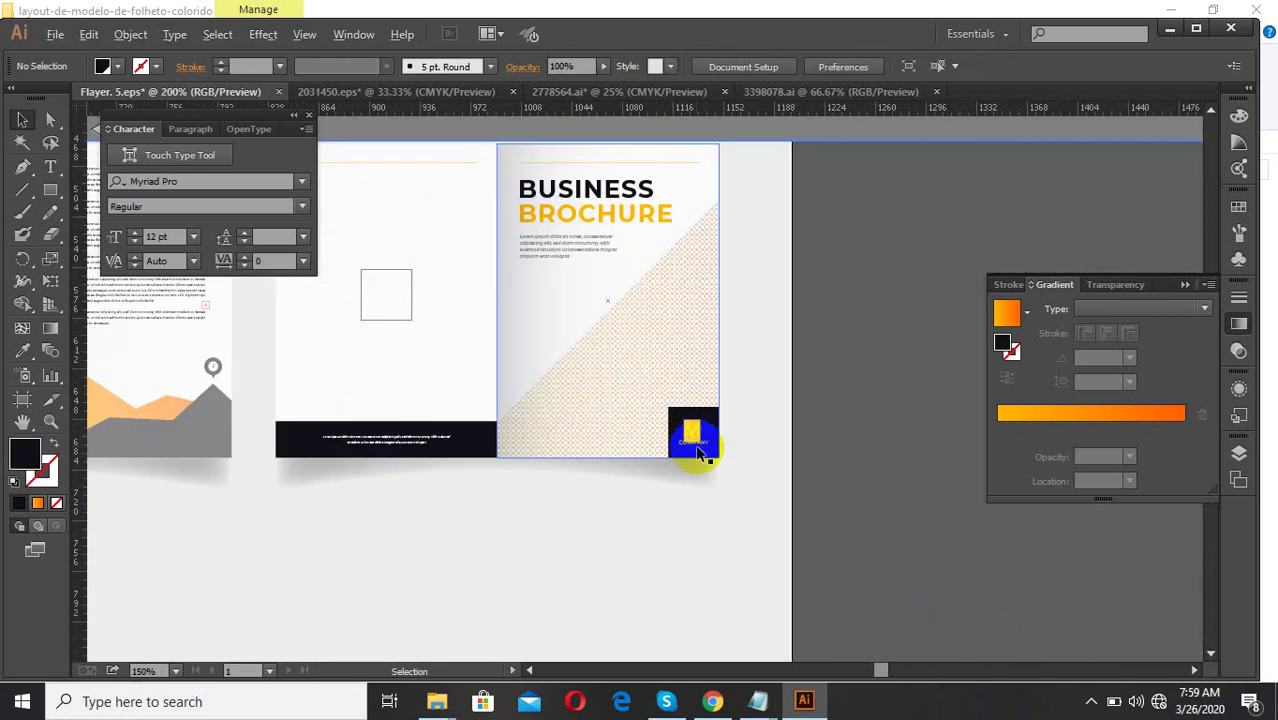
scroll(690, 445, up, 4)
click(688, 443)
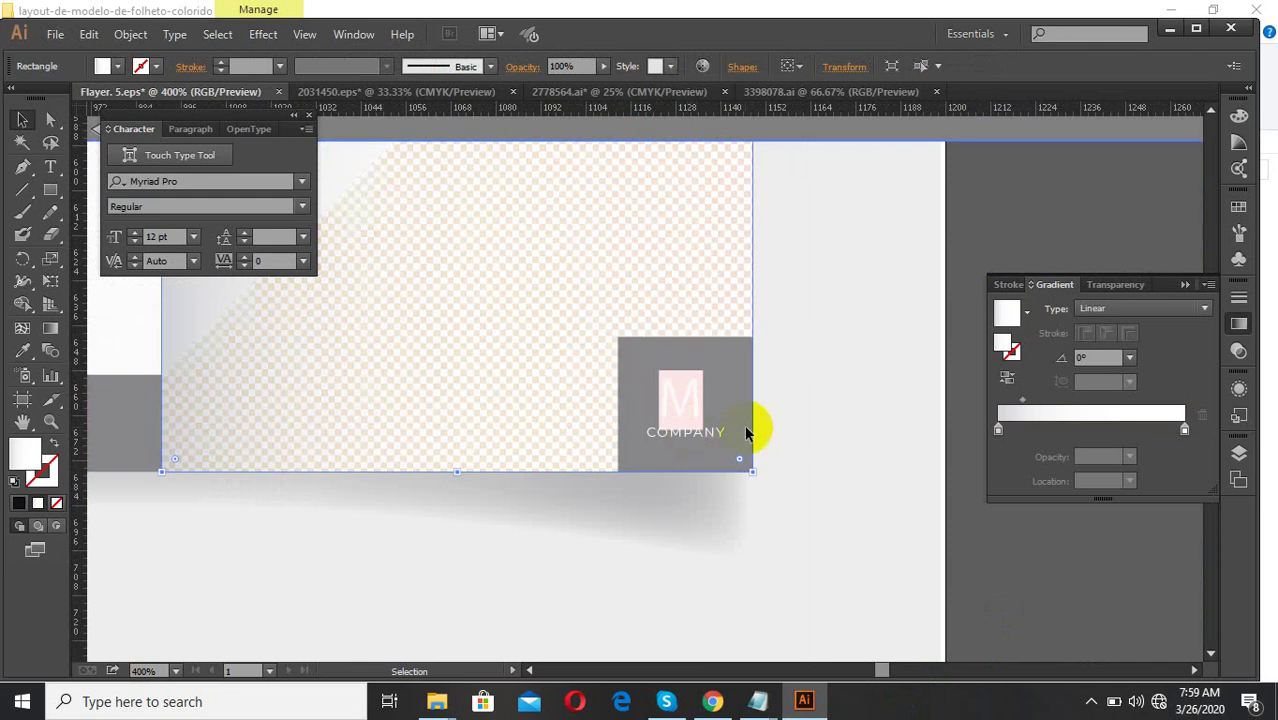
scroll(573, 456, down, 2)
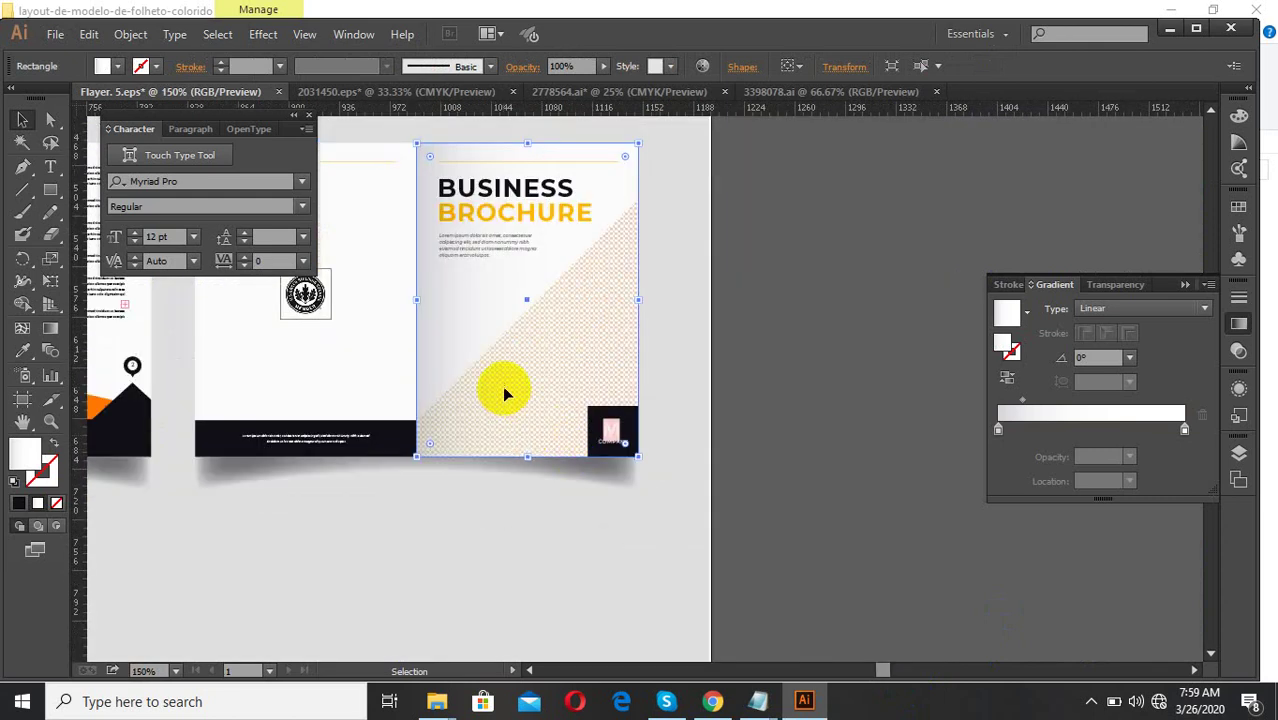
drag(505, 391, 785, 391)
click(781, 484)
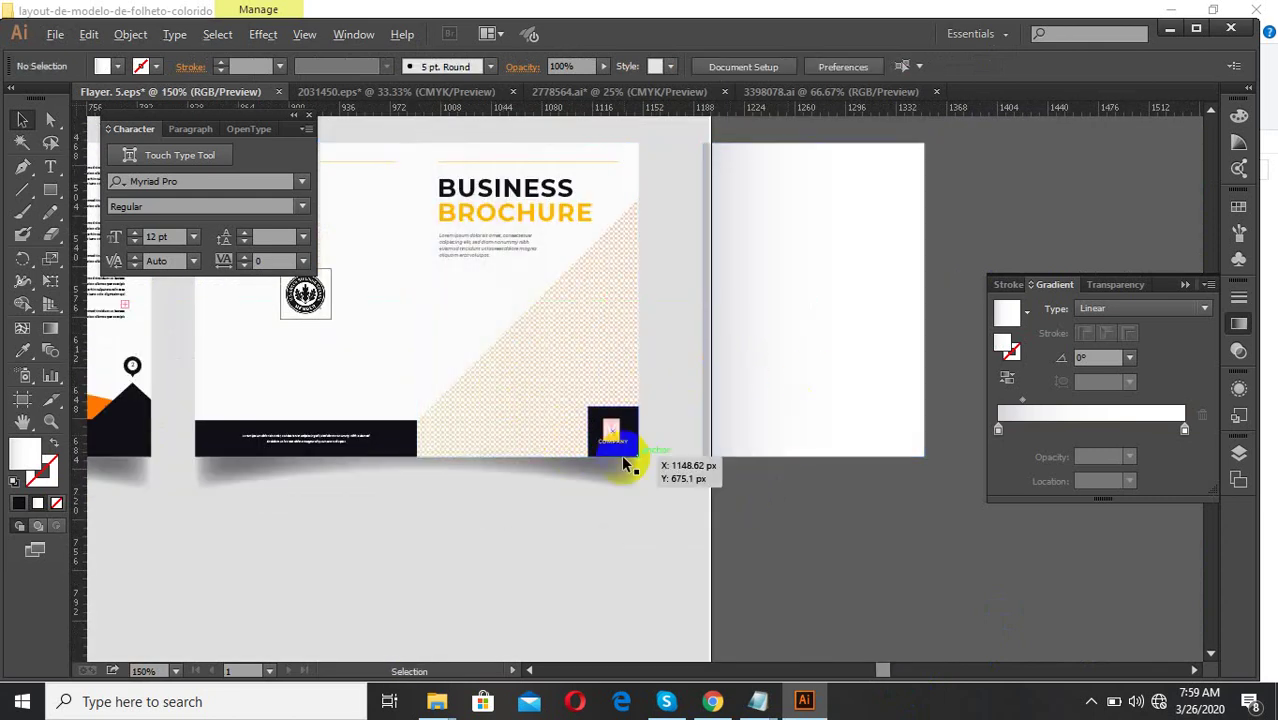
- Isolate the M COMPANY logo on the small Business Brochure front cover and delete its lettering and emblem, keeping the dark square
double_click(604, 436)
scroll(611, 441, up, 2)
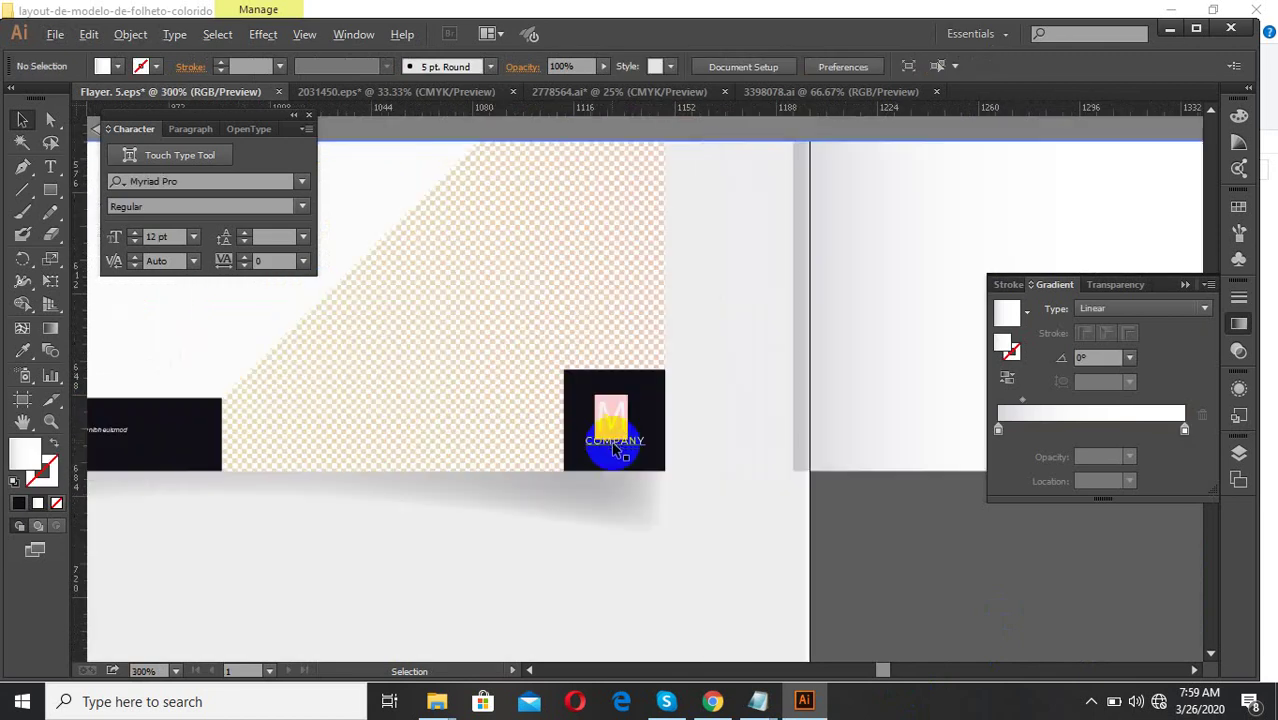
click(613, 441)
double_click(613, 445)
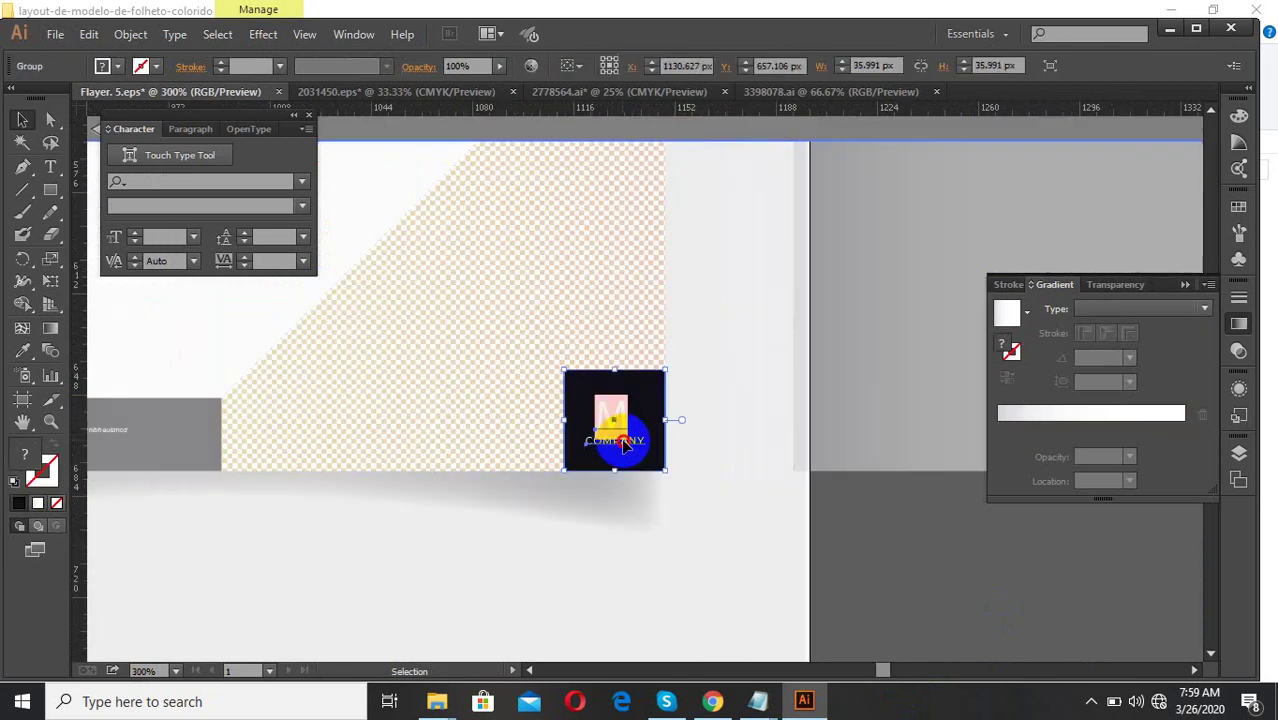
double_click(623, 444)
click(623, 444)
key(Delete)
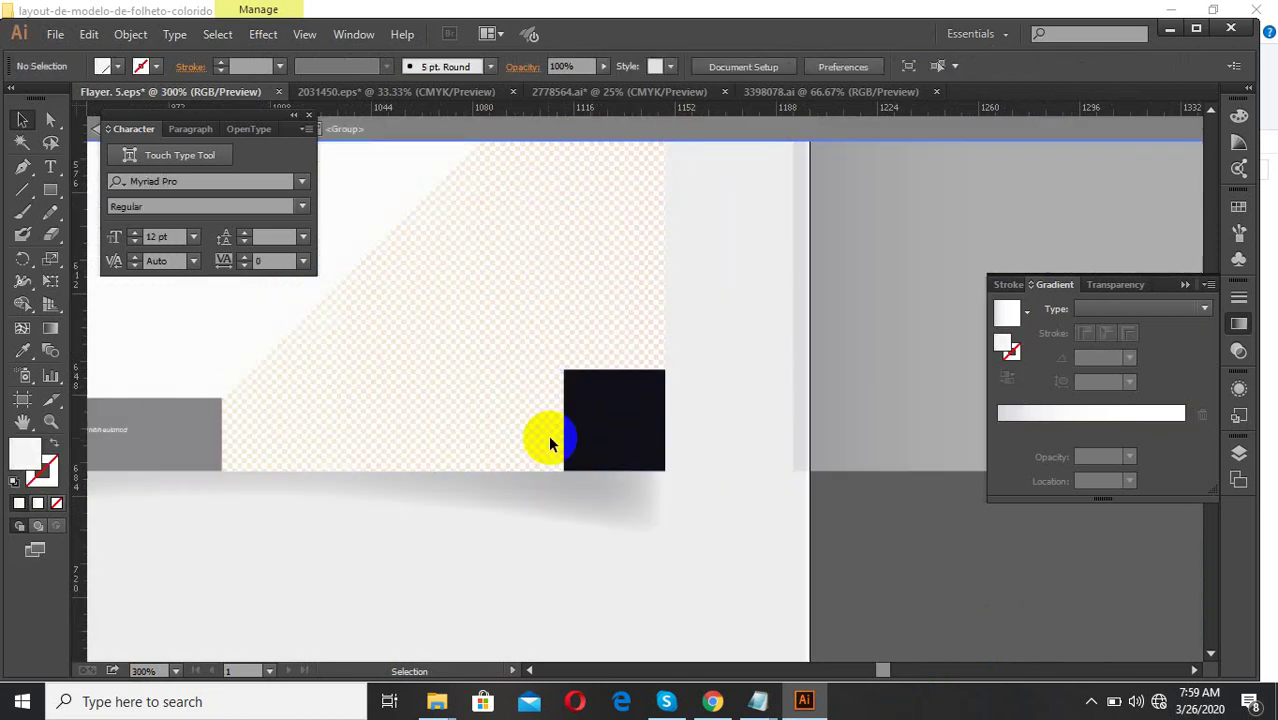
- Recolour the dark logo square with the front cover's plain white using the Eyedropper
click(549, 438)
click(22, 349)
click(400, 245)
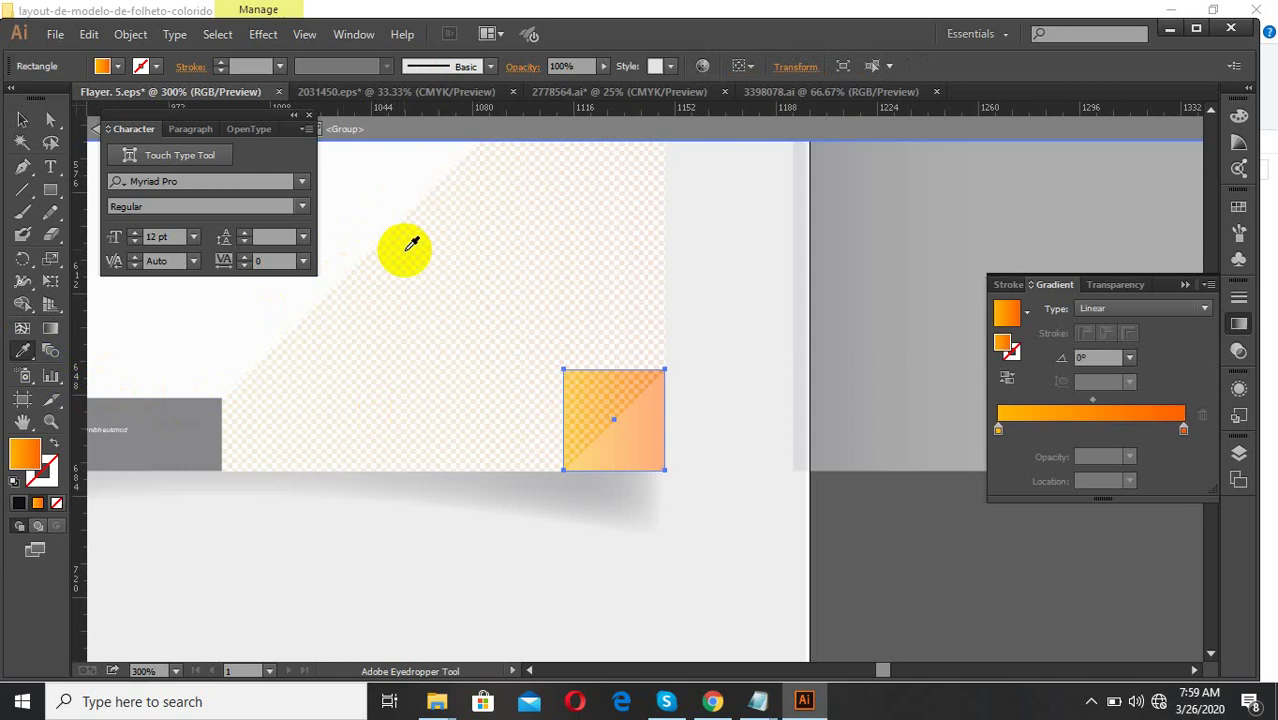
key(ctrl+minus)
key(ctrl+minus)
click(484, 272)
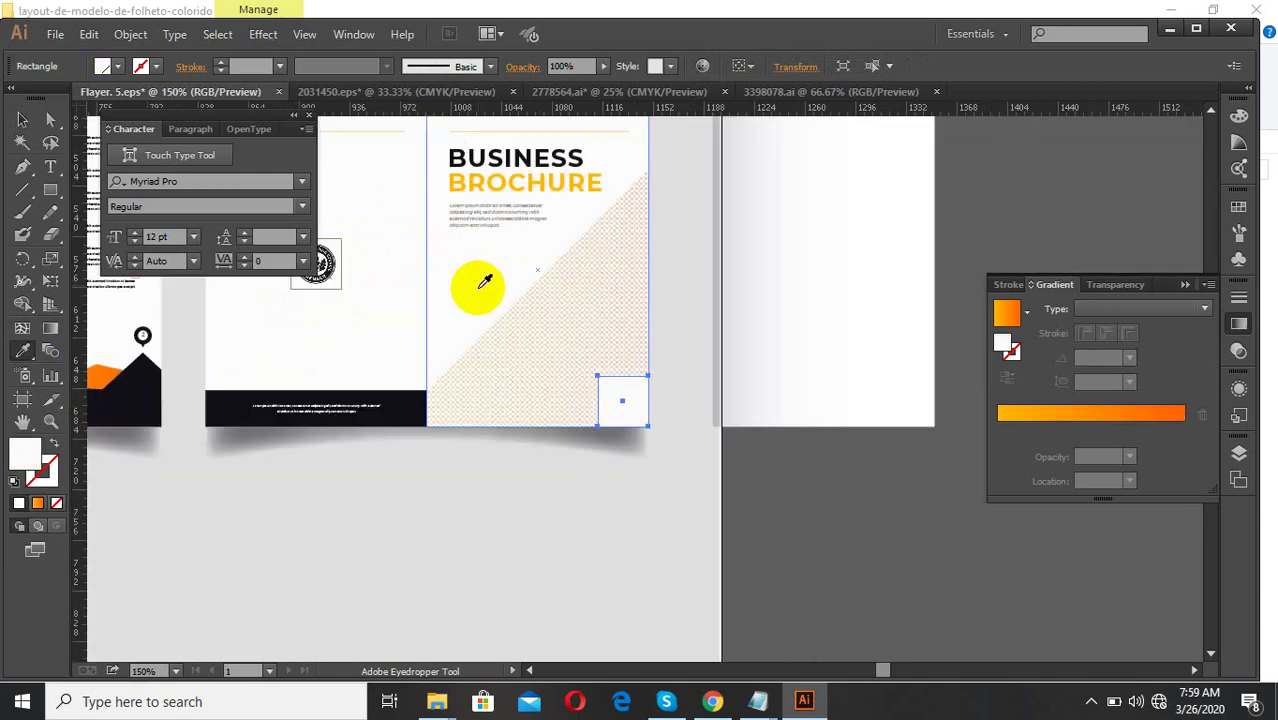
click(22, 119)
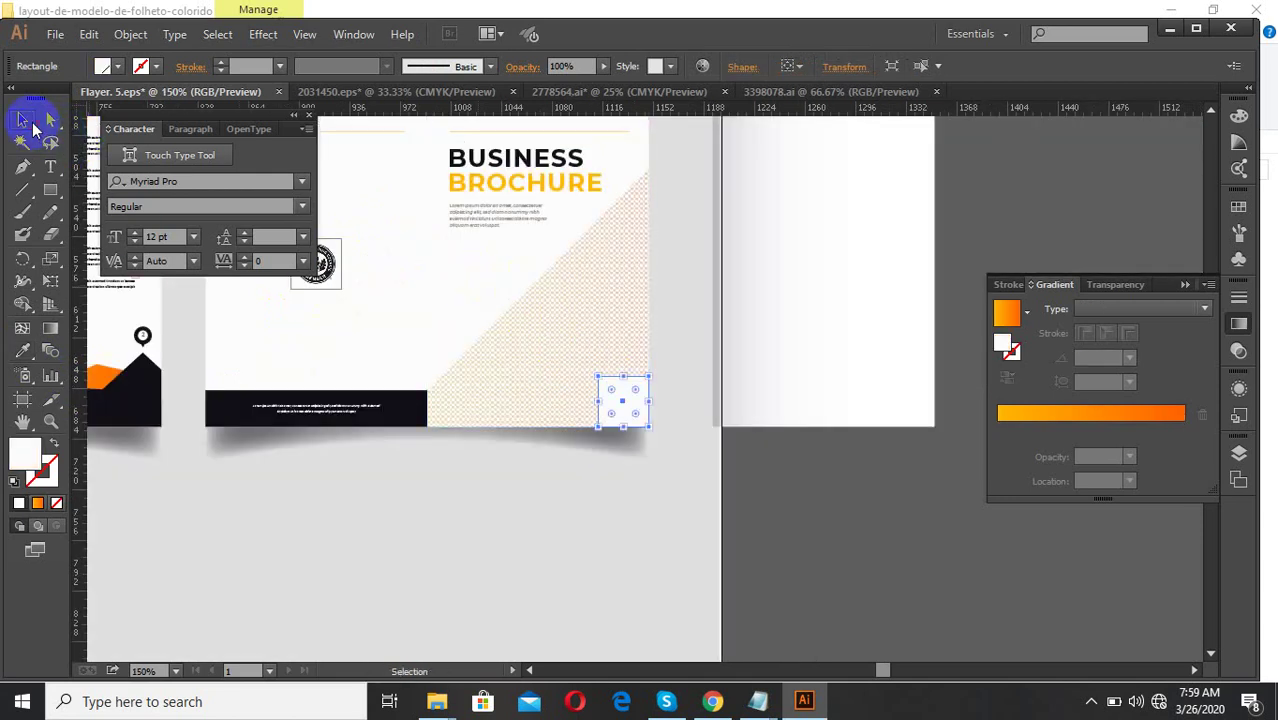
- Copy the round badge from the small back cover onto the white square of the front cover
click(335, 275)
drag(335, 275, 640, 413)
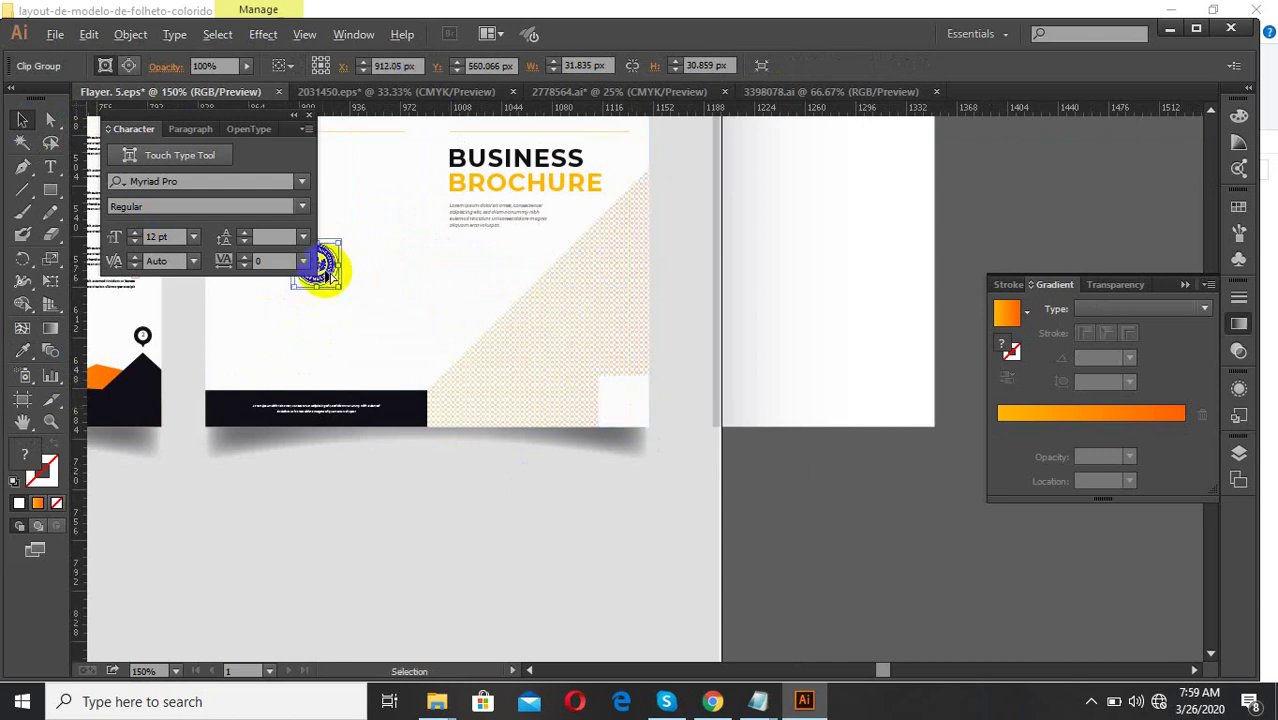
drag(320, 263, 634, 416)
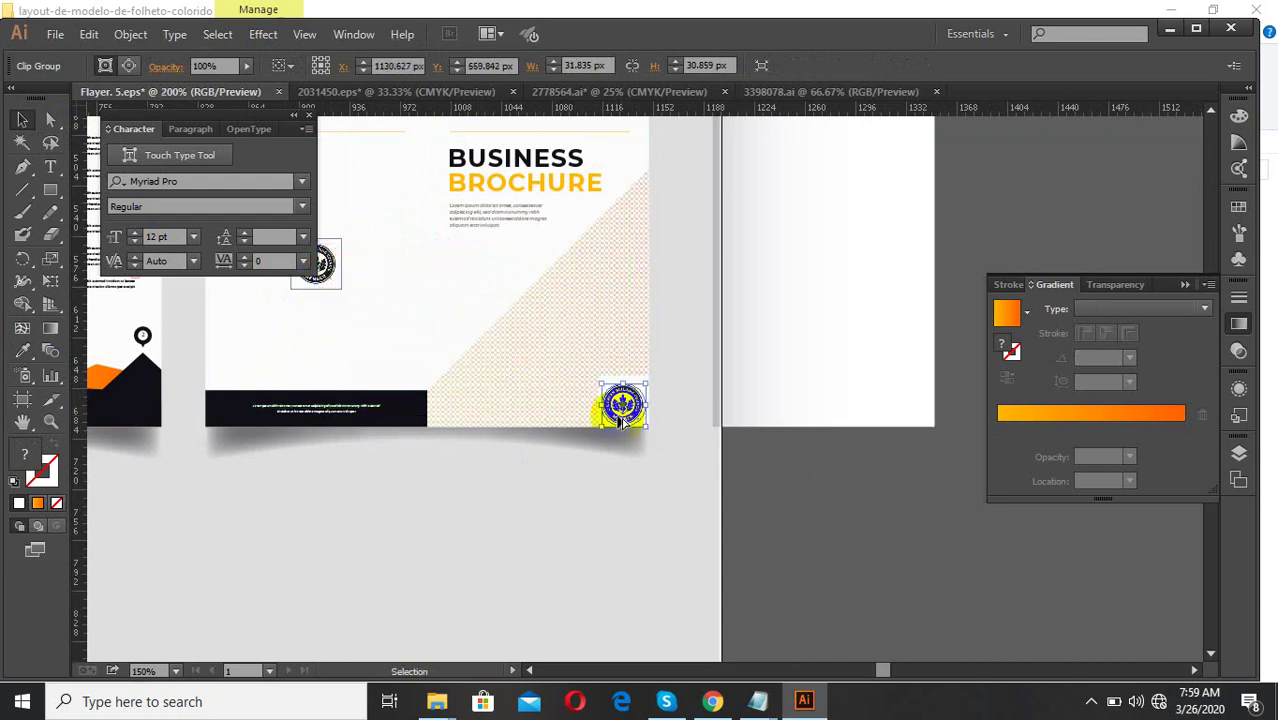
- Nudge the copied badge upward to centre it within the white square on the small front cover
scroll(673, 428, up, 6)
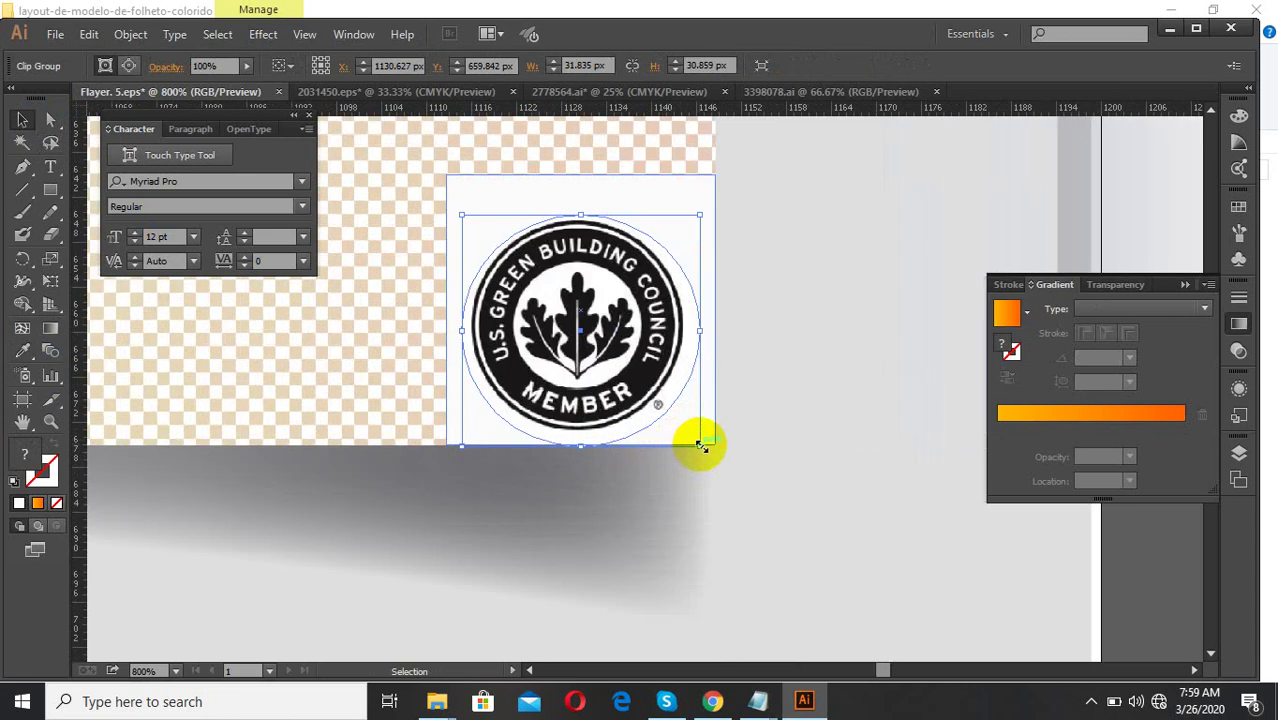
mouse_move(703, 446)
mouse_down()
mouse_move(693, 436)
mouse_move(701, 445)
mouse_up()
click(658, 370)
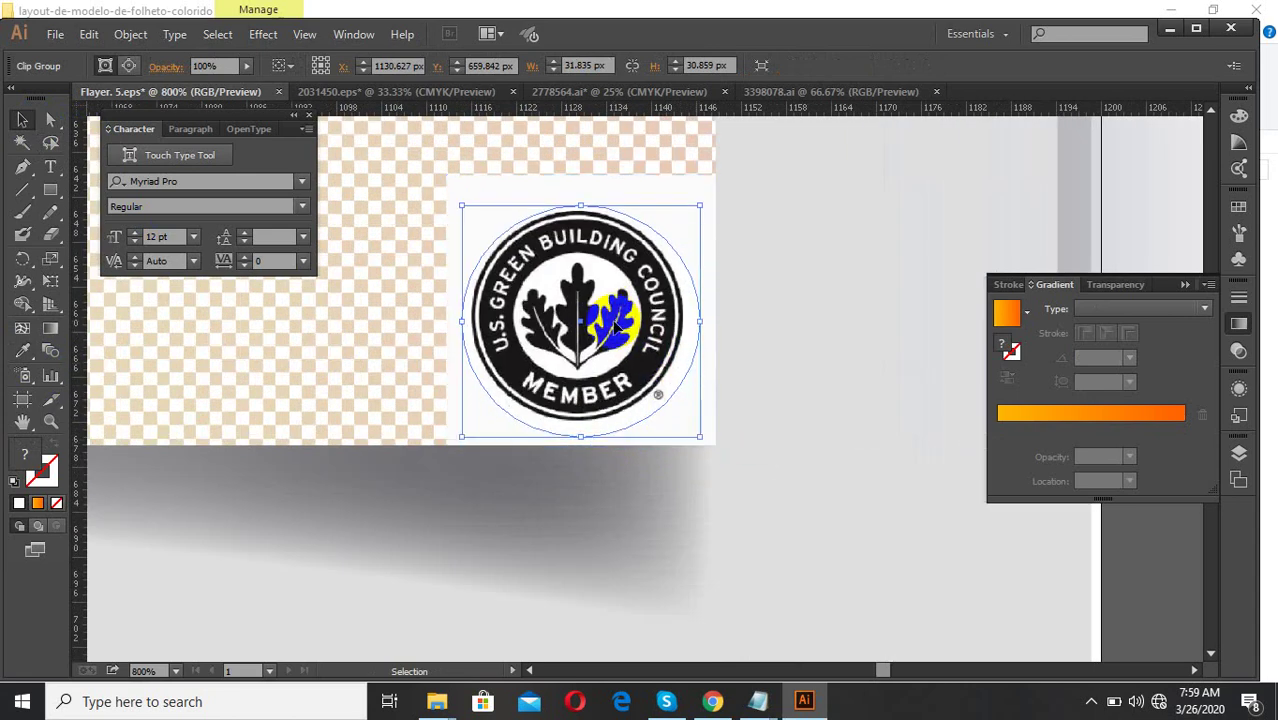
scroll(603, 350, up, 2)
scroll(590, 355, down, 2)
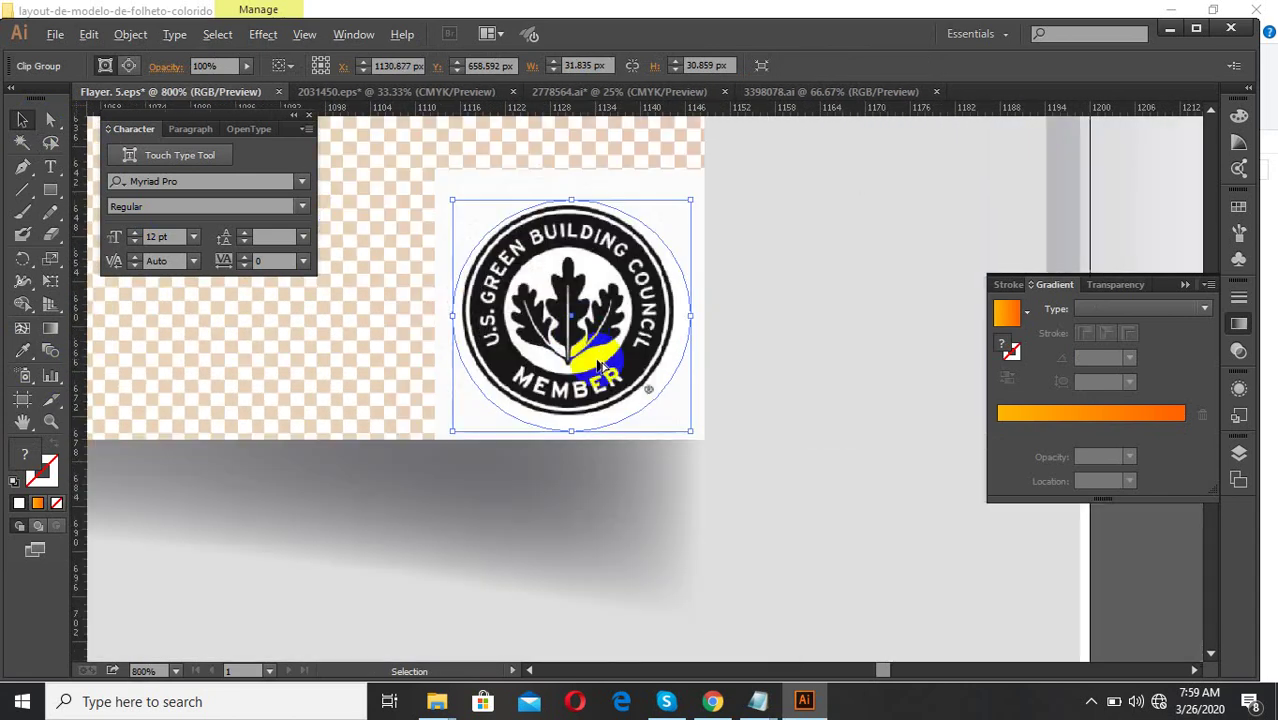
scroll(595, 350, down, 2)
click(742, 579)
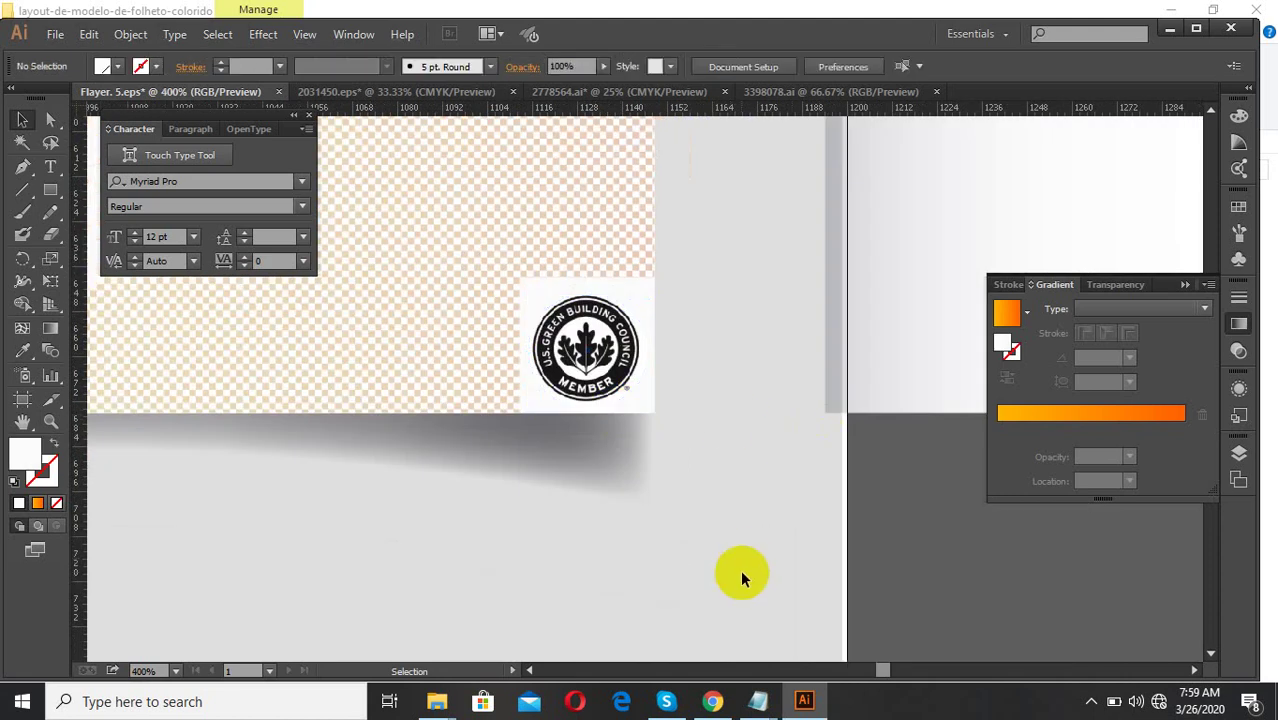
- Move the white gradient rectangle from beyond the artboard back onto the small Business Brochure front cover, aligned with its edges
scroll(806, 556, down, 1)
scroll(800, 565, down, 2)
click(846, 421)
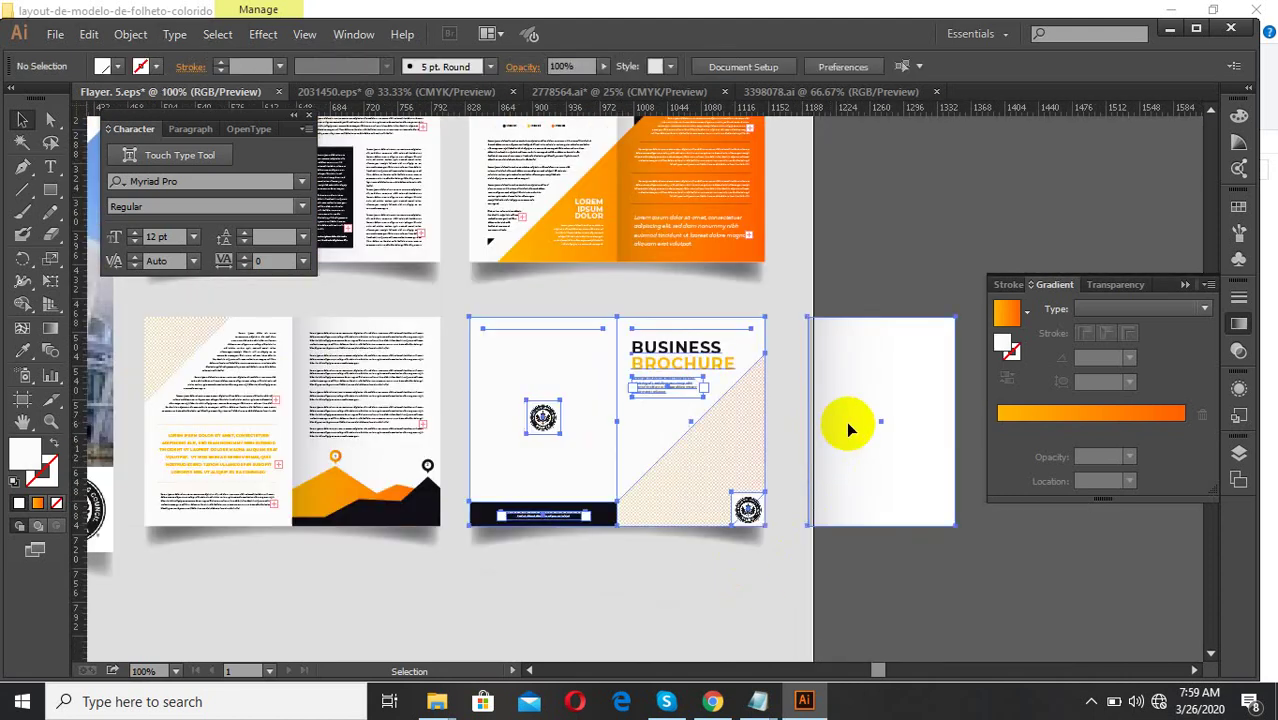
click(912, 607)
drag(870, 448, 727, 493)
scroll(740, 505, up, 2)
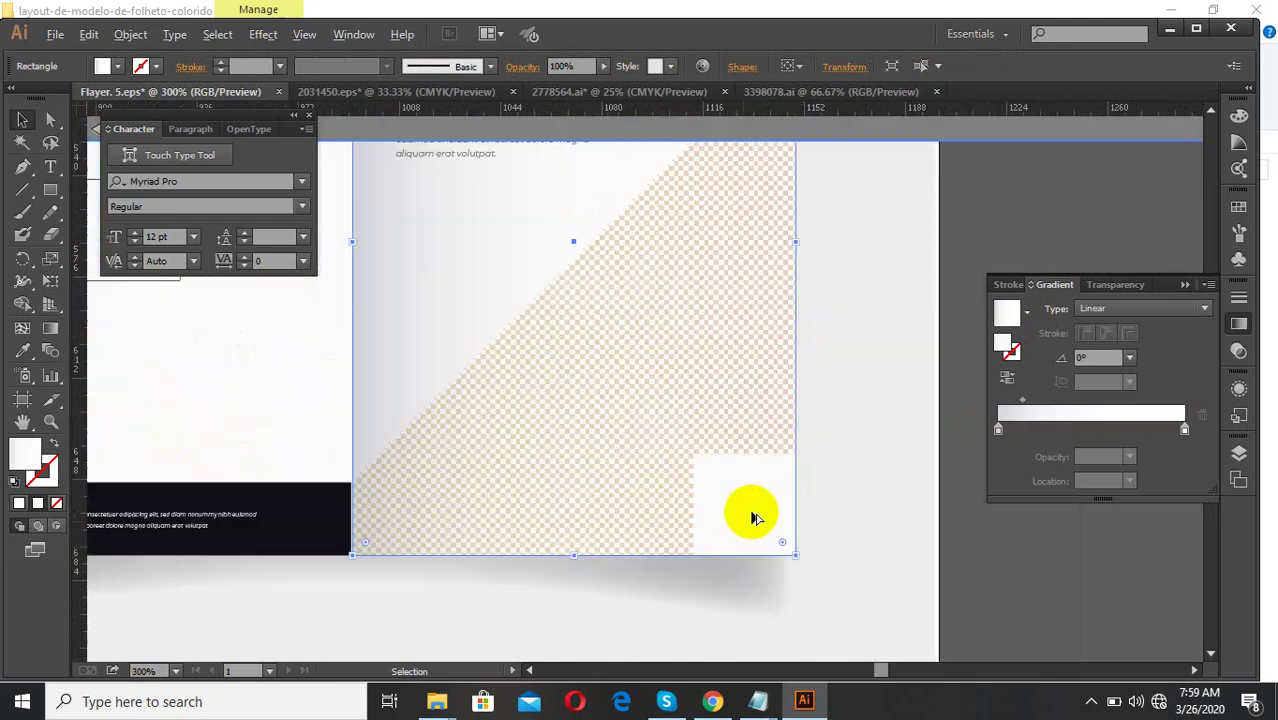
scroll(727, 537, down, 1)
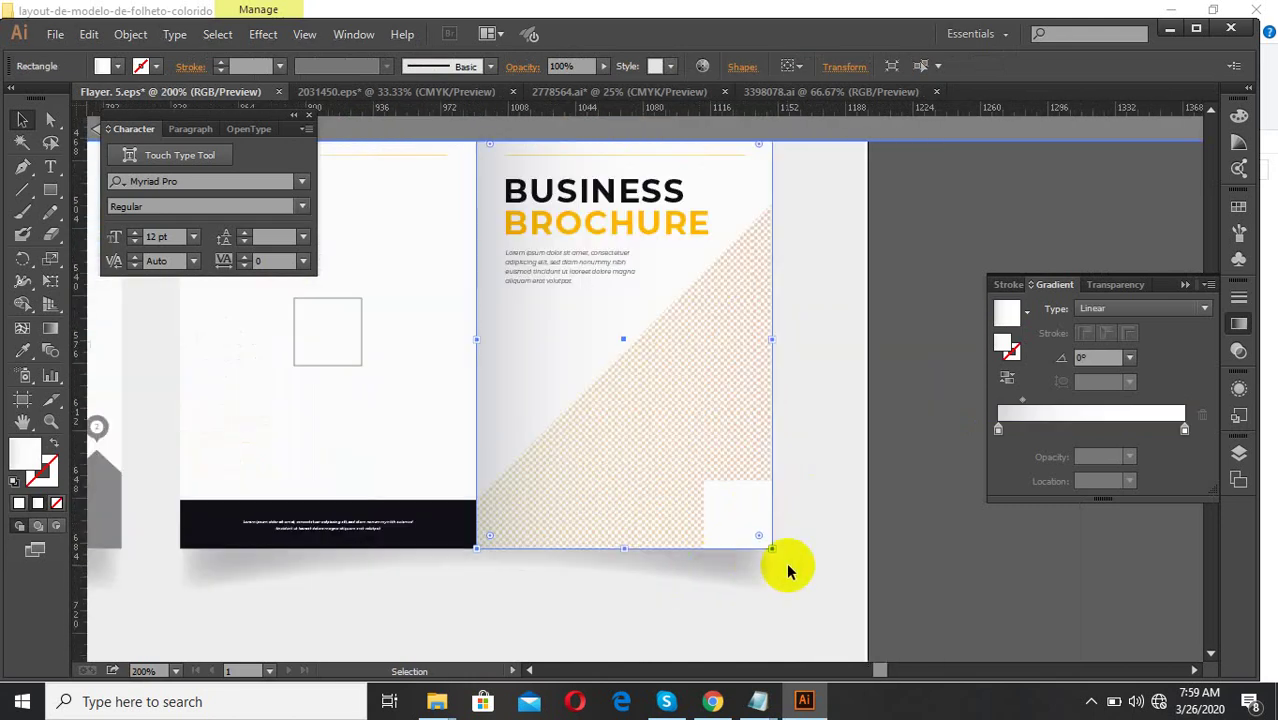
click(783, 570)
scroll(759, 557, down, 3)
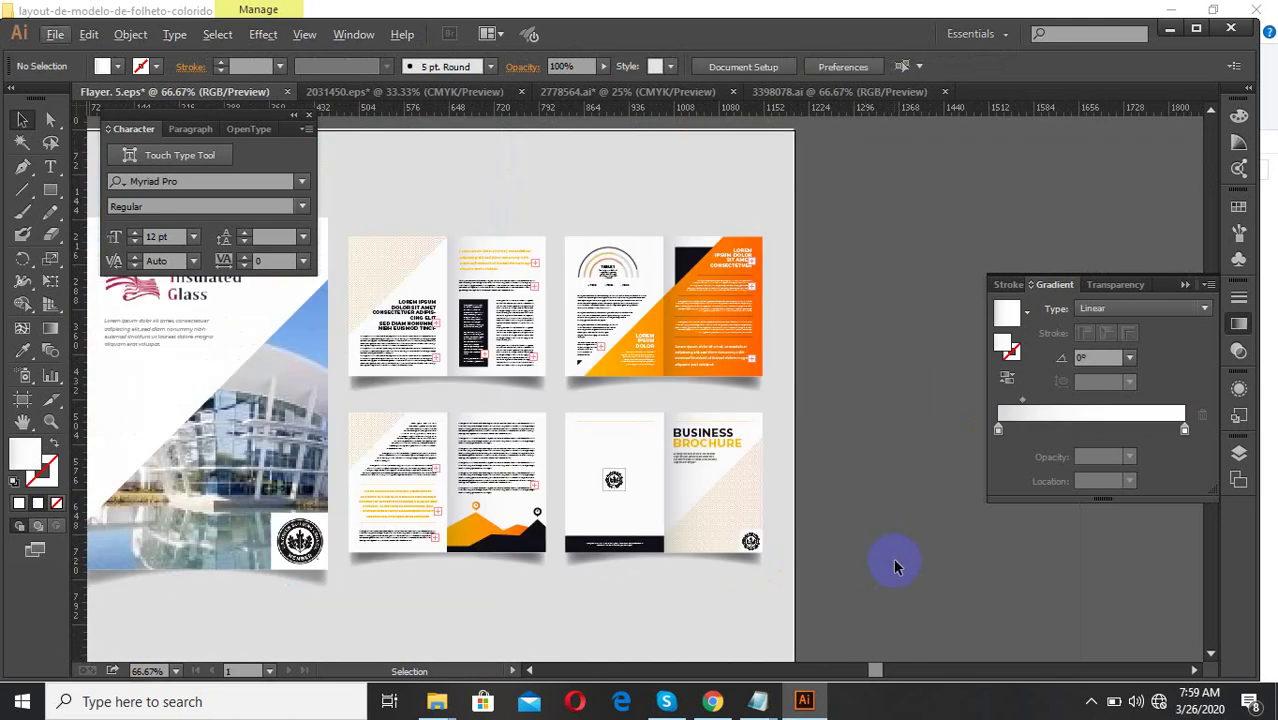
- Isolate the dark triangle beside the orange page's heading, try deleting it, and undo the deletion
scroll(690, 250, up, 3)
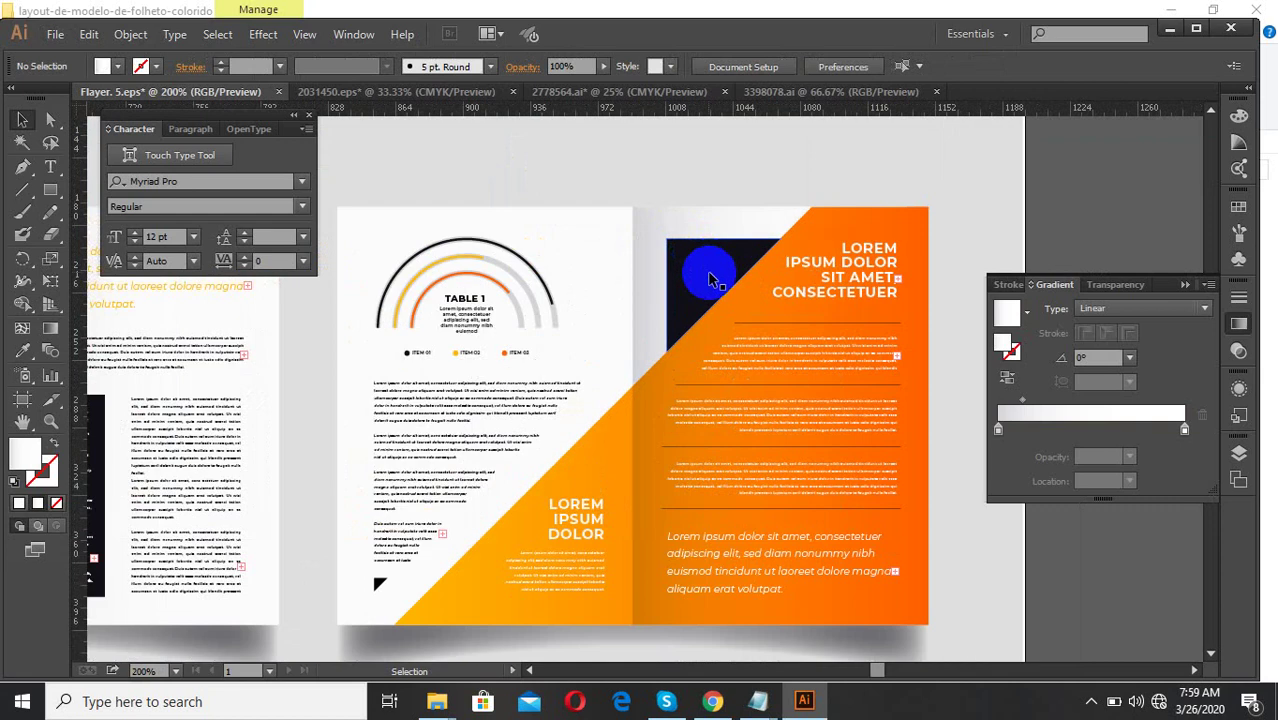
click(710, 280)
double_click(710, 279)
click(711, 279)
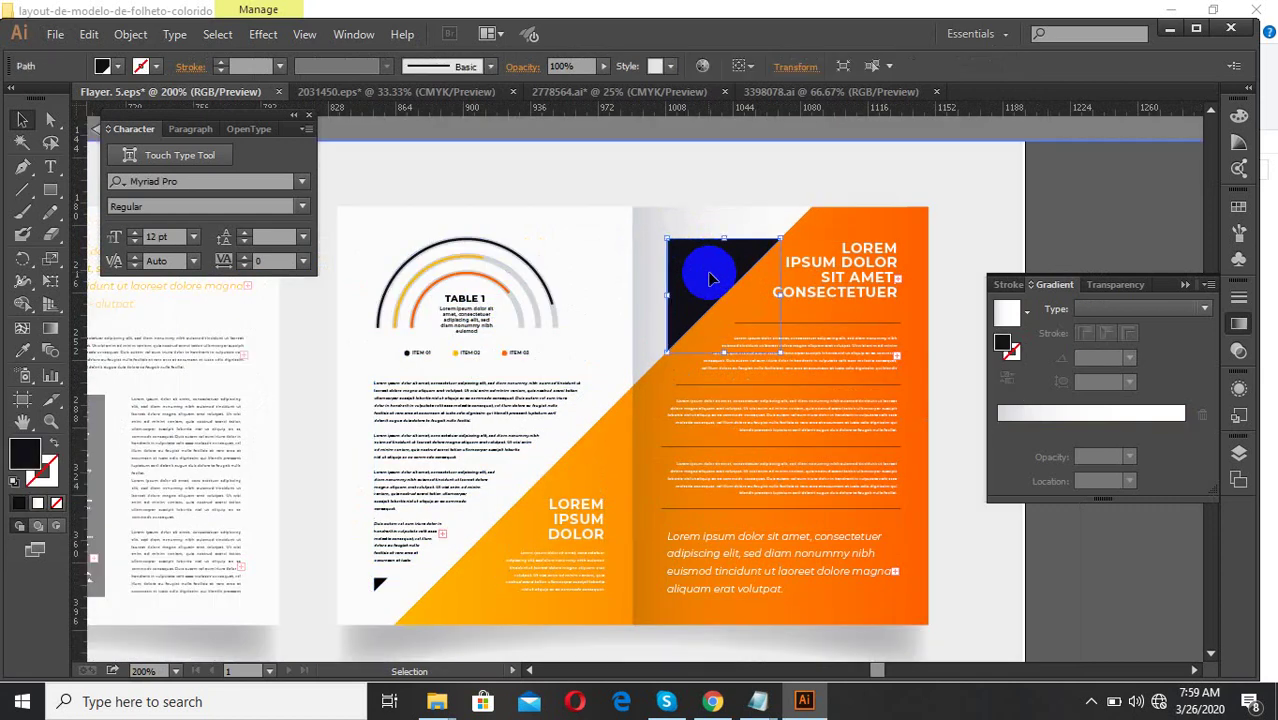
key(Delete)
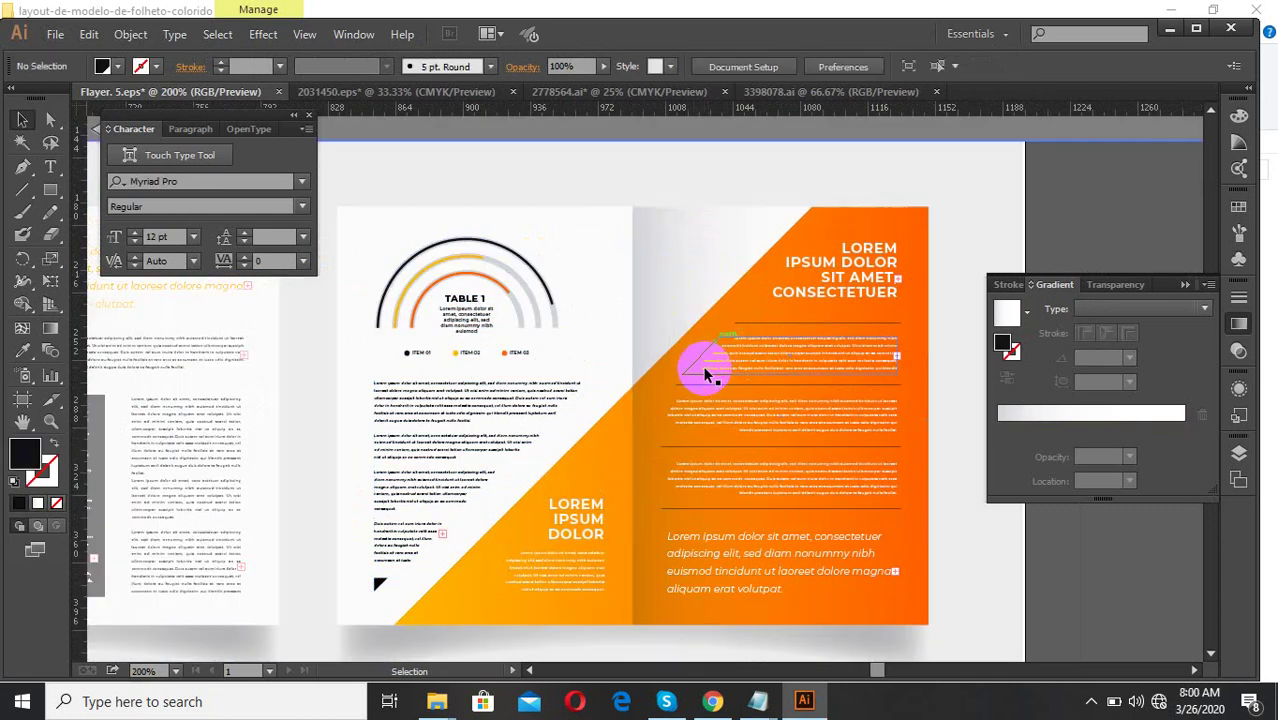
key(ctrl+z)
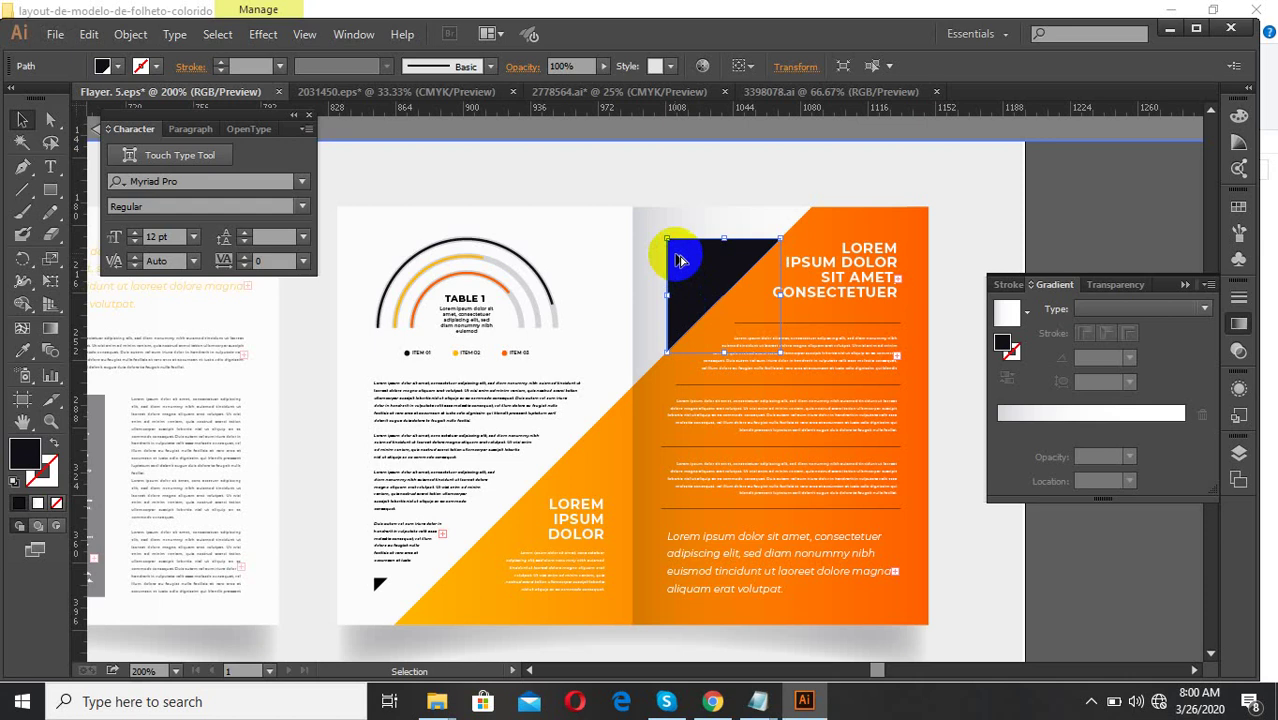
- Stretch the dark triangle outward so it reaches the orange page's upper corner and inner fold
scroll(674, 245, up, 1)
drag(663, 228, 607, 183)
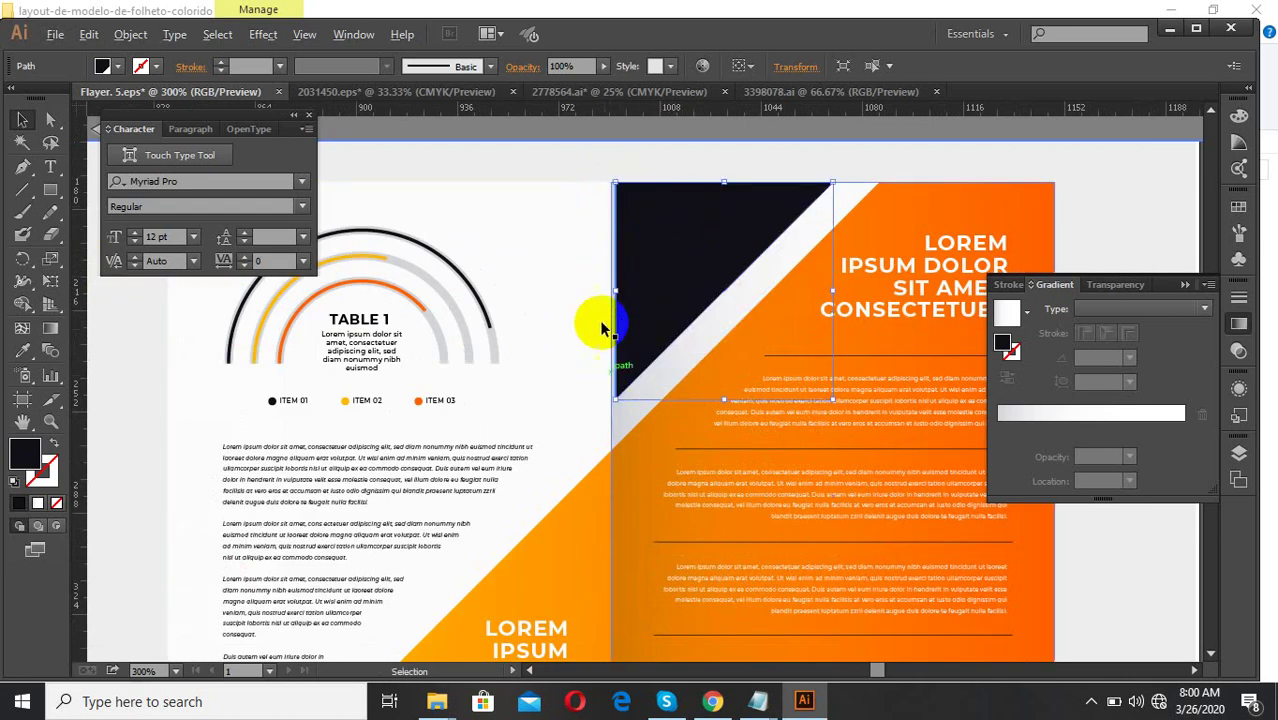
scroll(605, 285, up, 2)
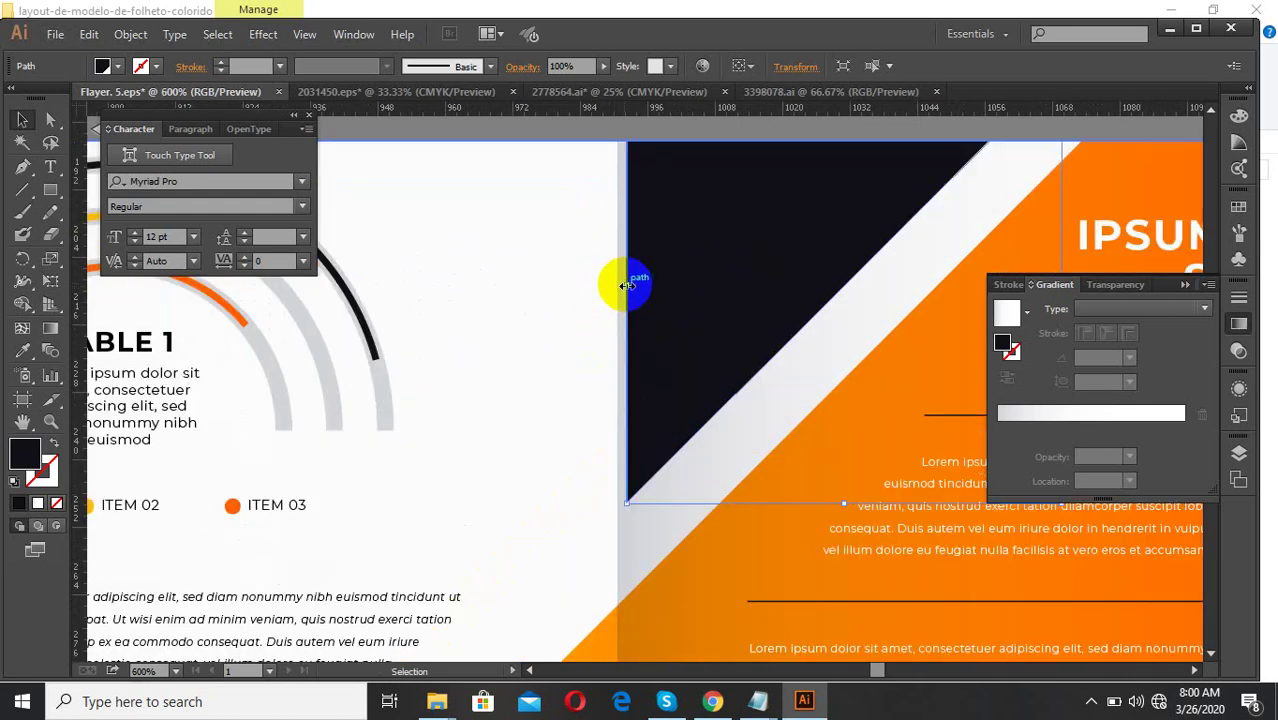
drag(625, 285, 617, 281)
scroll(645, 320, down, 1)
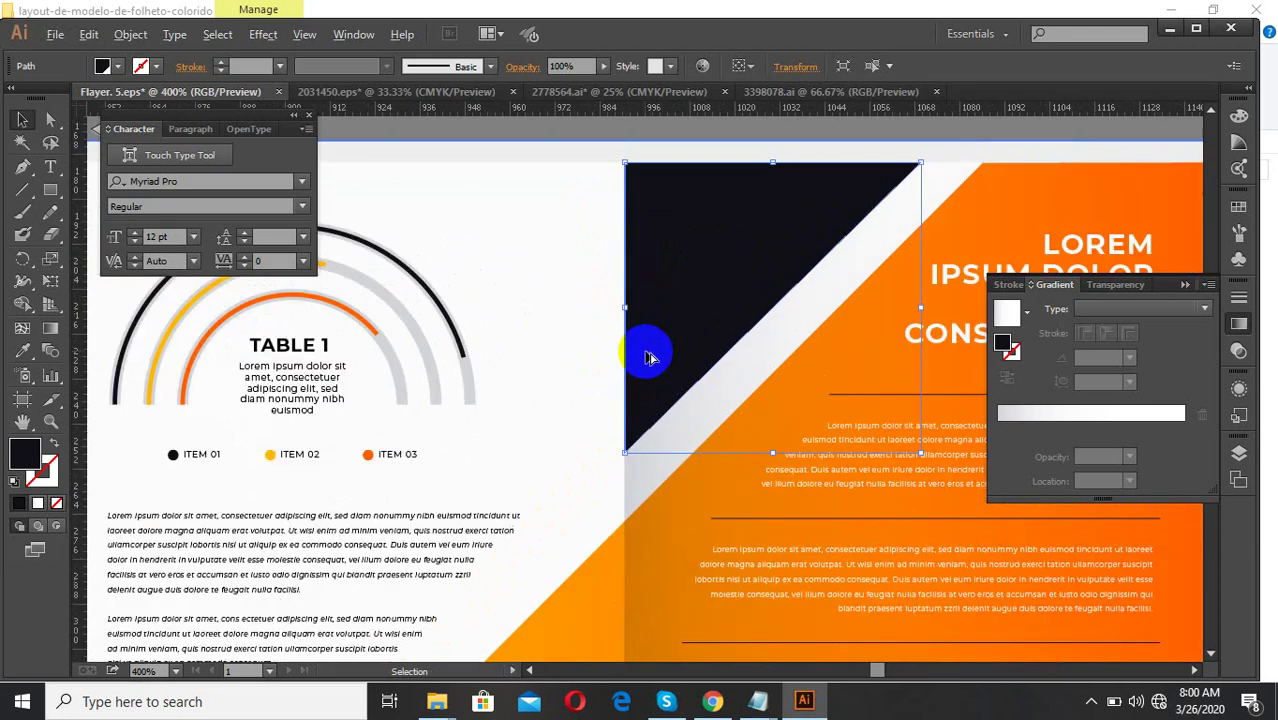
- Extend the dark triangle's two outer anchor points along the page edges until its diagonal meets the orange shape
click(51, 144)
click(48, 122)
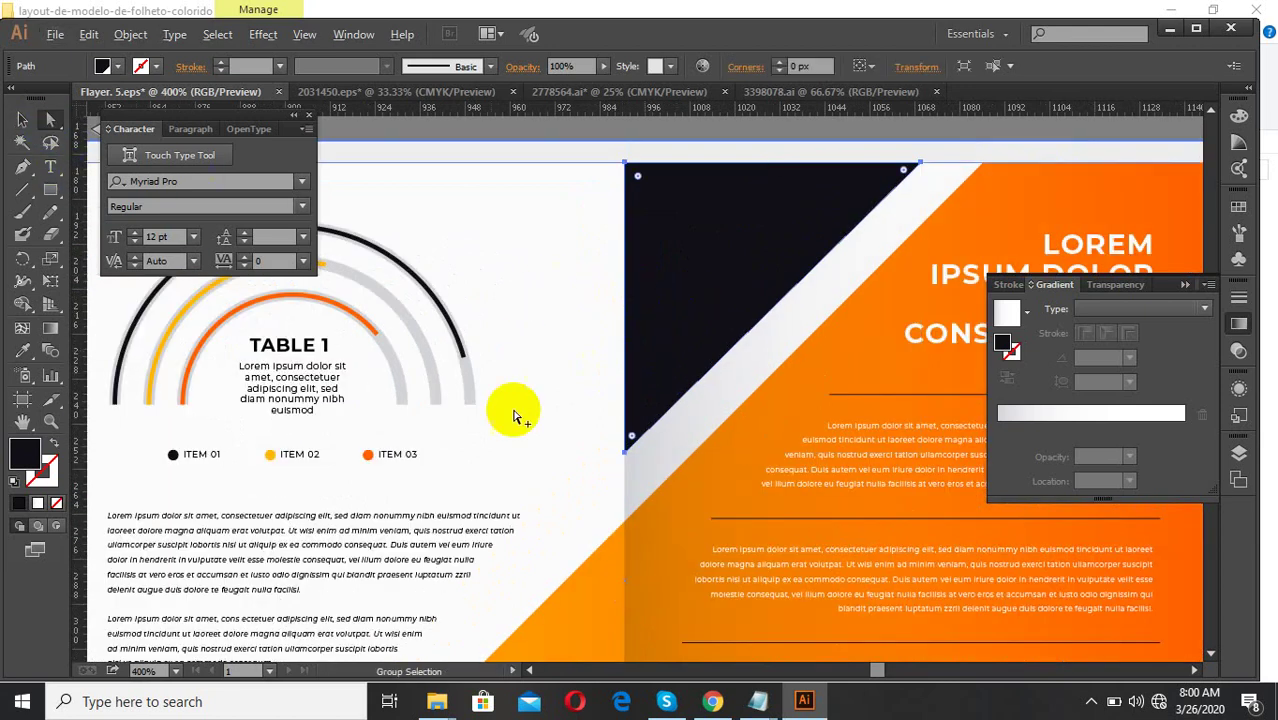
scroll(519, 404, down, 1)
scroll(843, 205, up, 1)
shift+click(814, 231)
drag(814, 236, 876, 231)
click(543, 508)
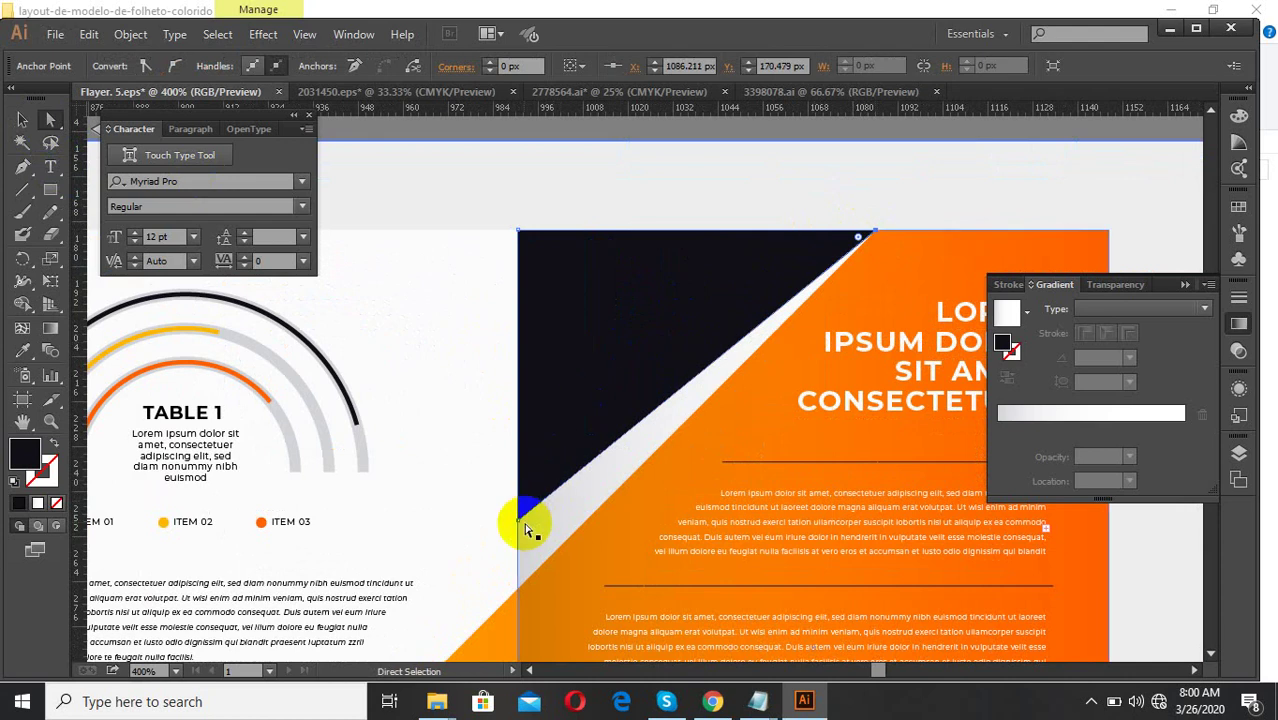
drag(520, 527, 520, 597)
key(ctrl+1)
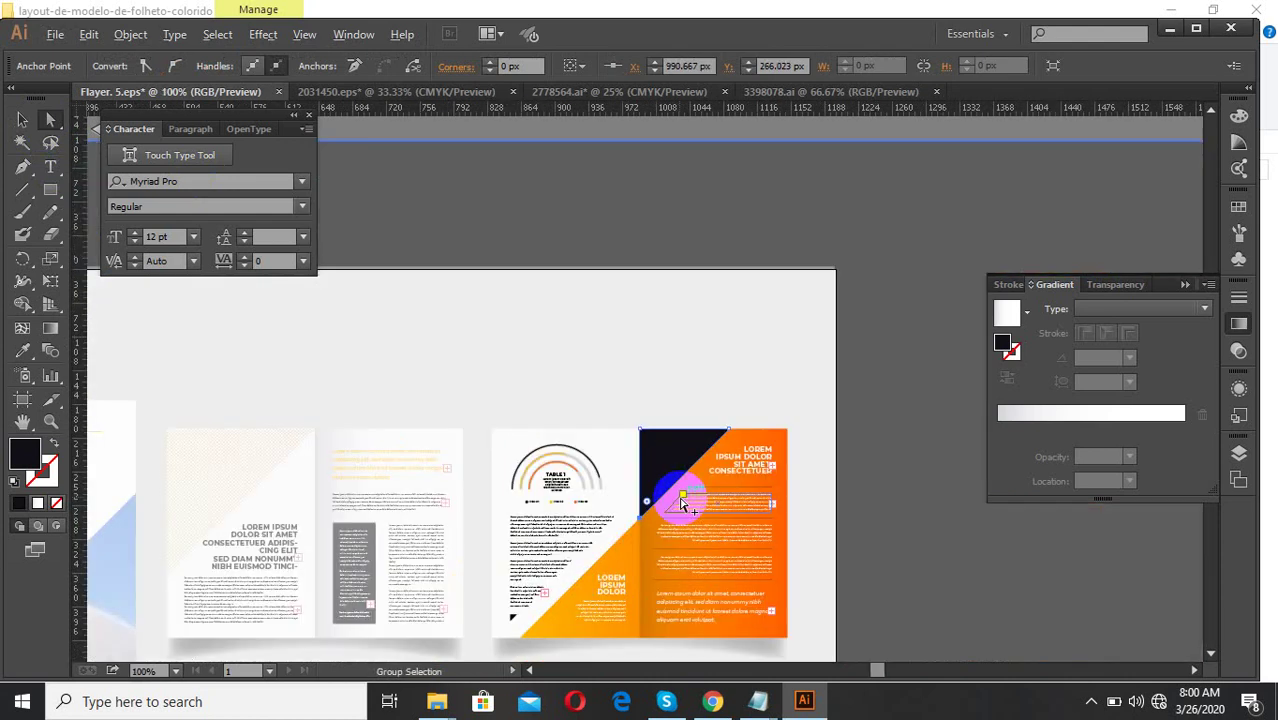
click(900, 345)
scroll(656, 468, down, 1)
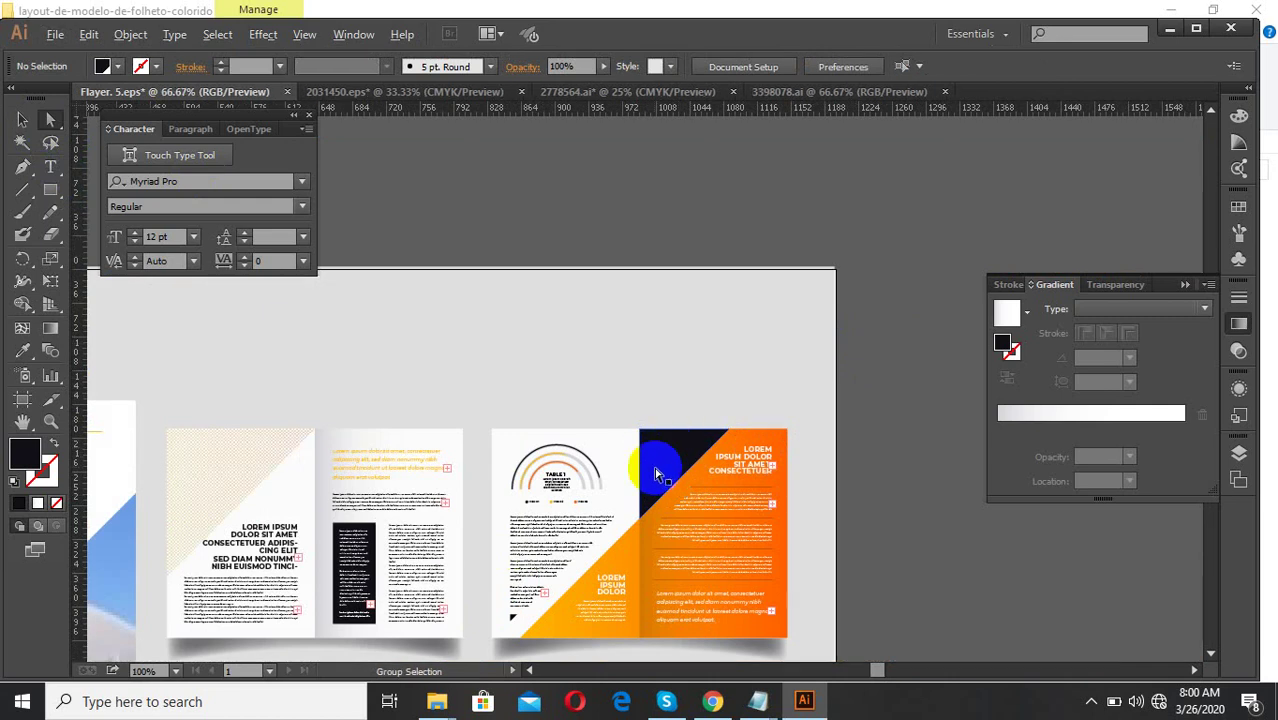
- Bring the lobby photo from the inner spread above the artboard onto the small orange page's dark triangle
click(676, 440)
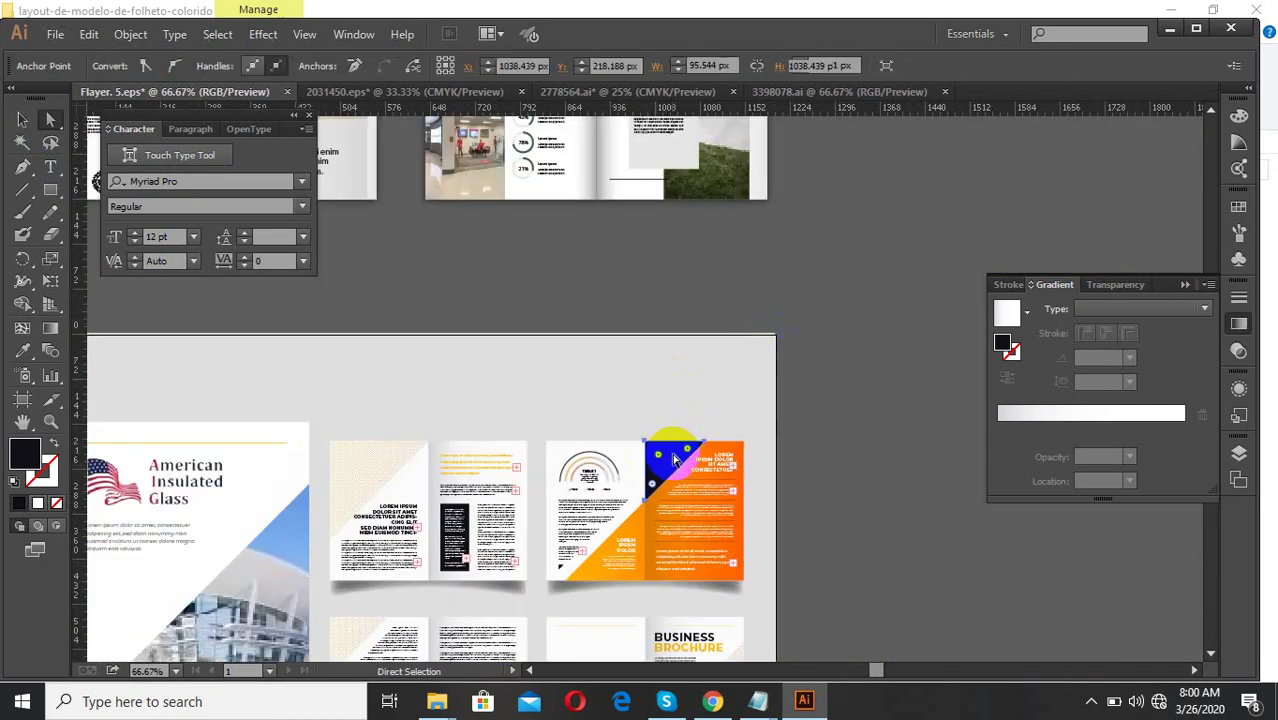
click(20, 120)
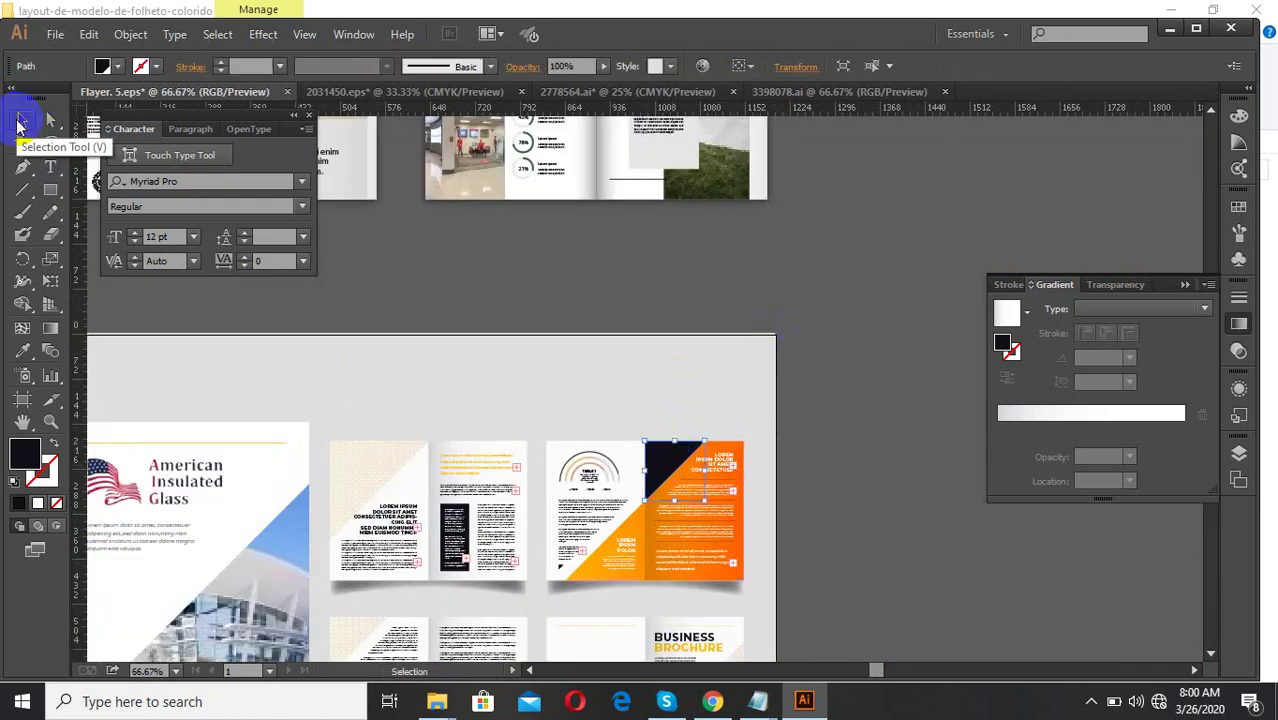
click(720, 326)
scroll(739, 362, down, 1)
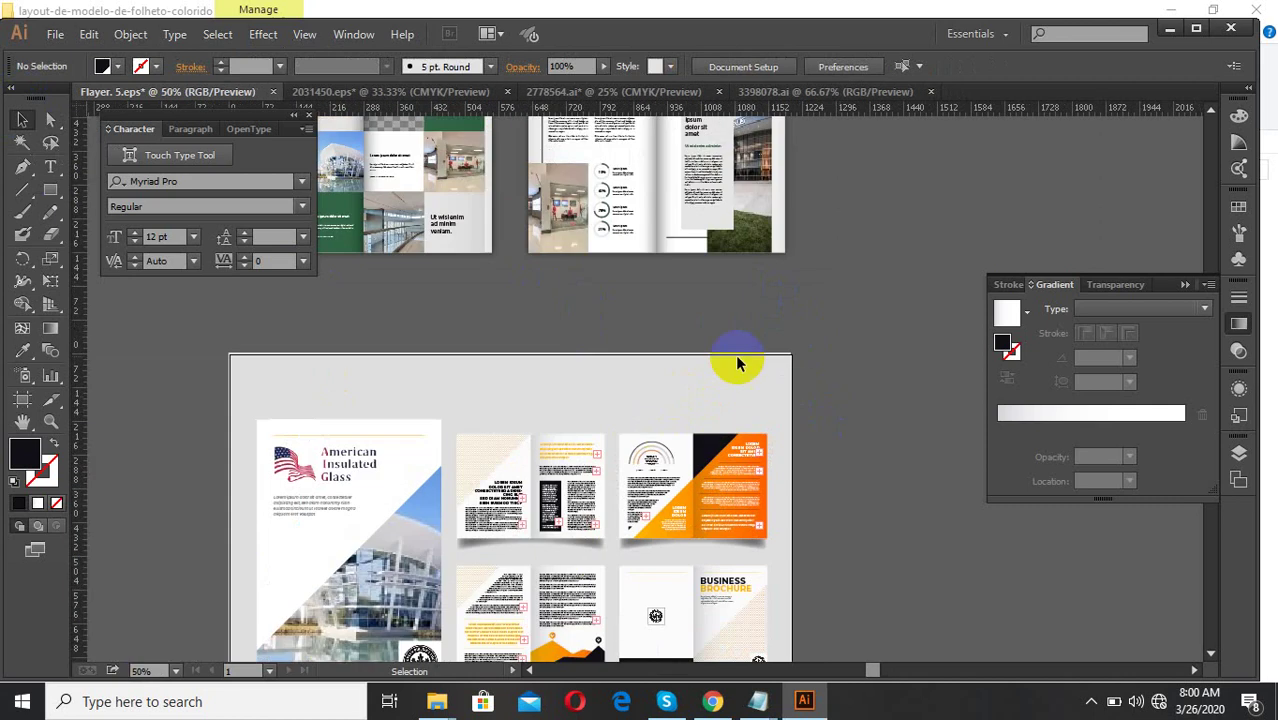
scroll(567, 217, up, 1)
scroll(656, 374, down, 1)
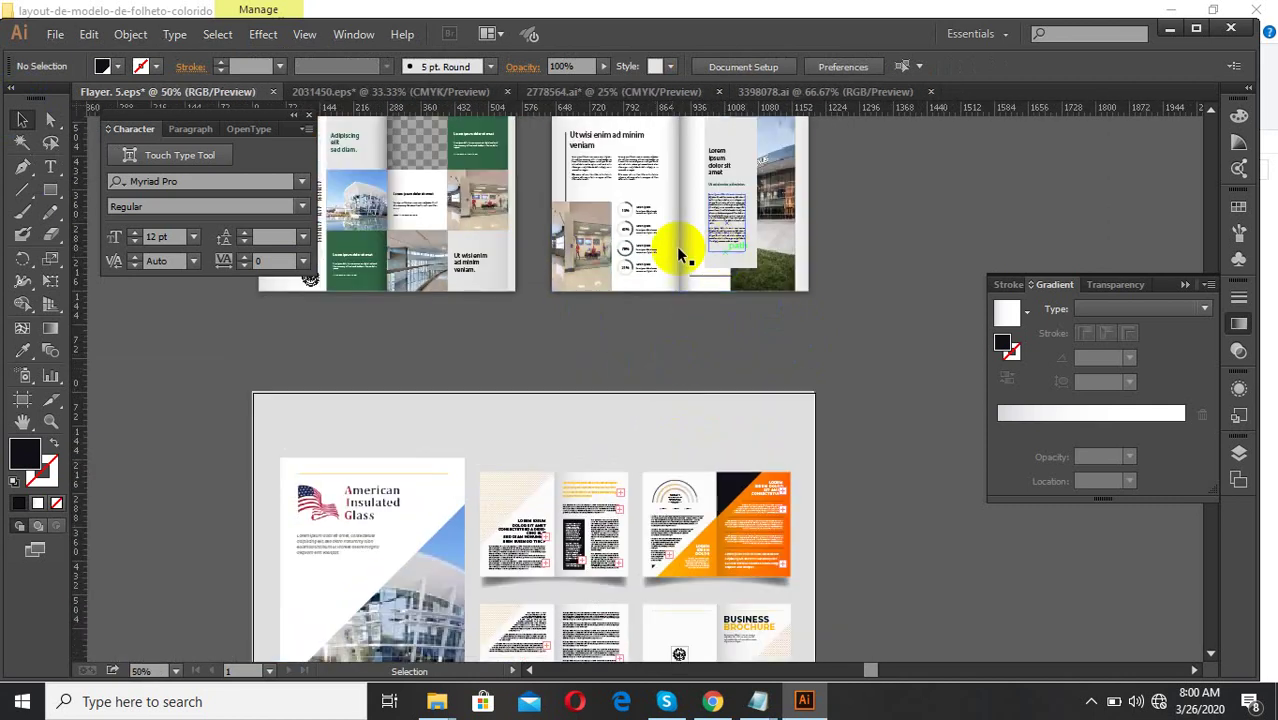
click(591, 243)
drag(594, 250, 728, 476)
- Position the lobby photo over the dark triangle and size it to about 96 by 99 px
scroll(727, 434, up, 3)
scroll(722, 418, up, 2)
drag(783, 445, 866, 324)
scroll(608, 594, up, 2)
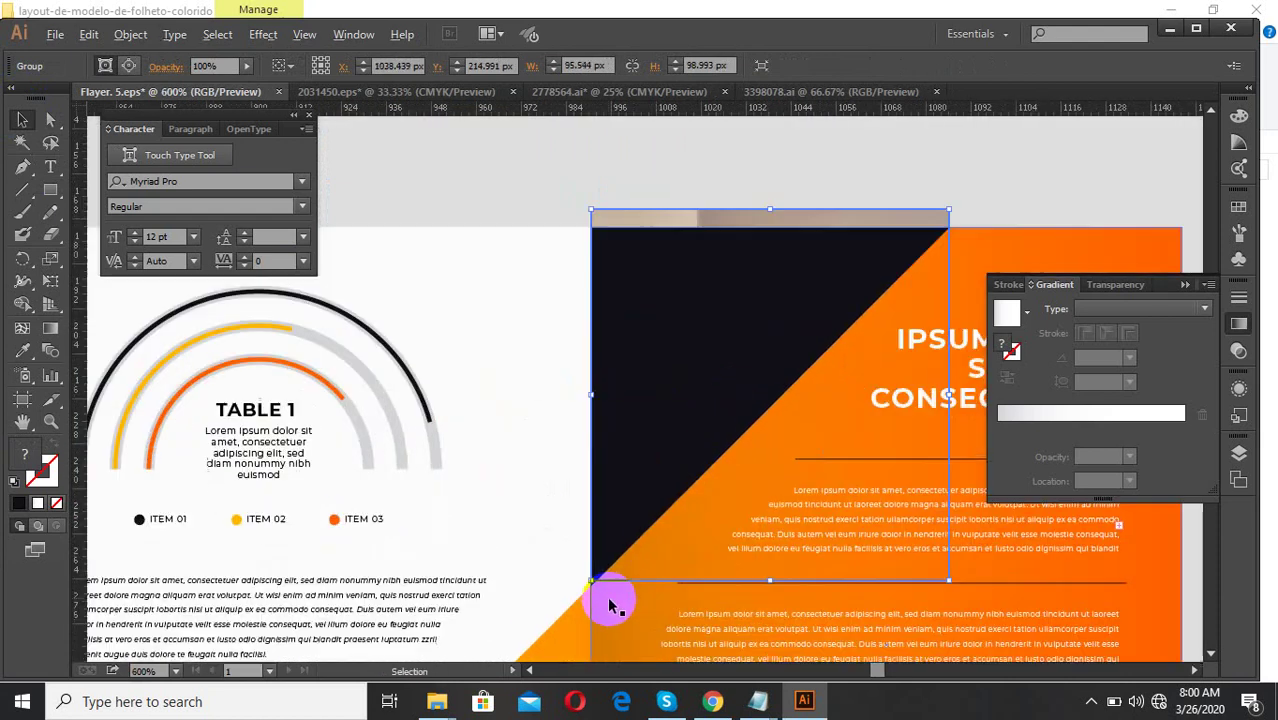
- Try to select the lobby photo together with the dark triangle on the orange page
drag(849, 569, 571, 586)
scroll(650, 605, down, 2)
key(ctrl+a)
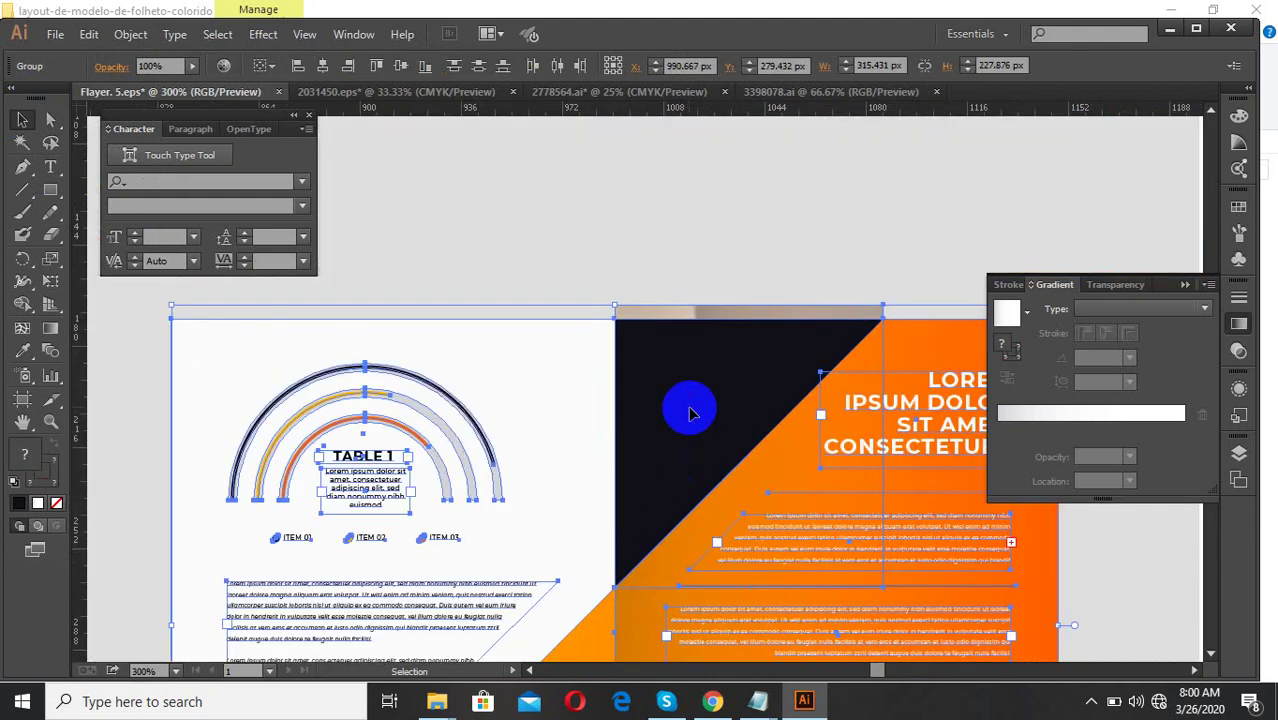
scroll(672, 417, down, 2)
click(688, 320)
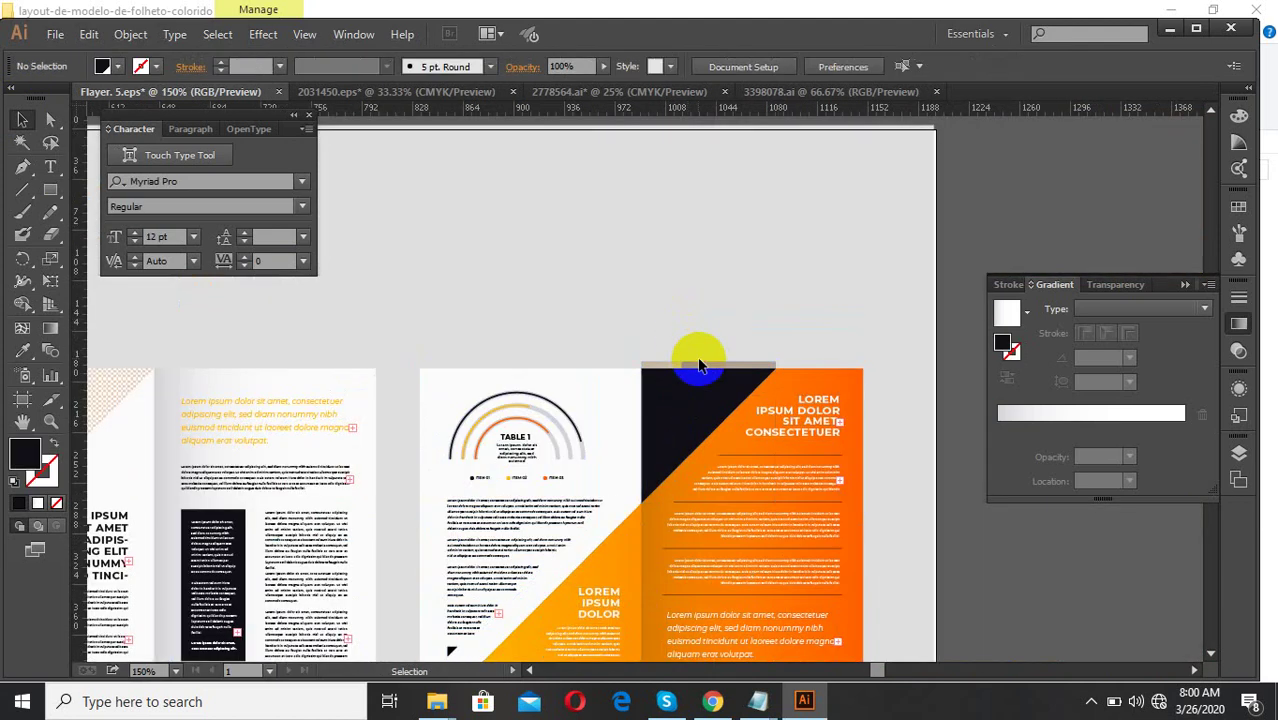
- Move the lobby photo off the small orange page into the empty area above the spread
double_click(700, 370)
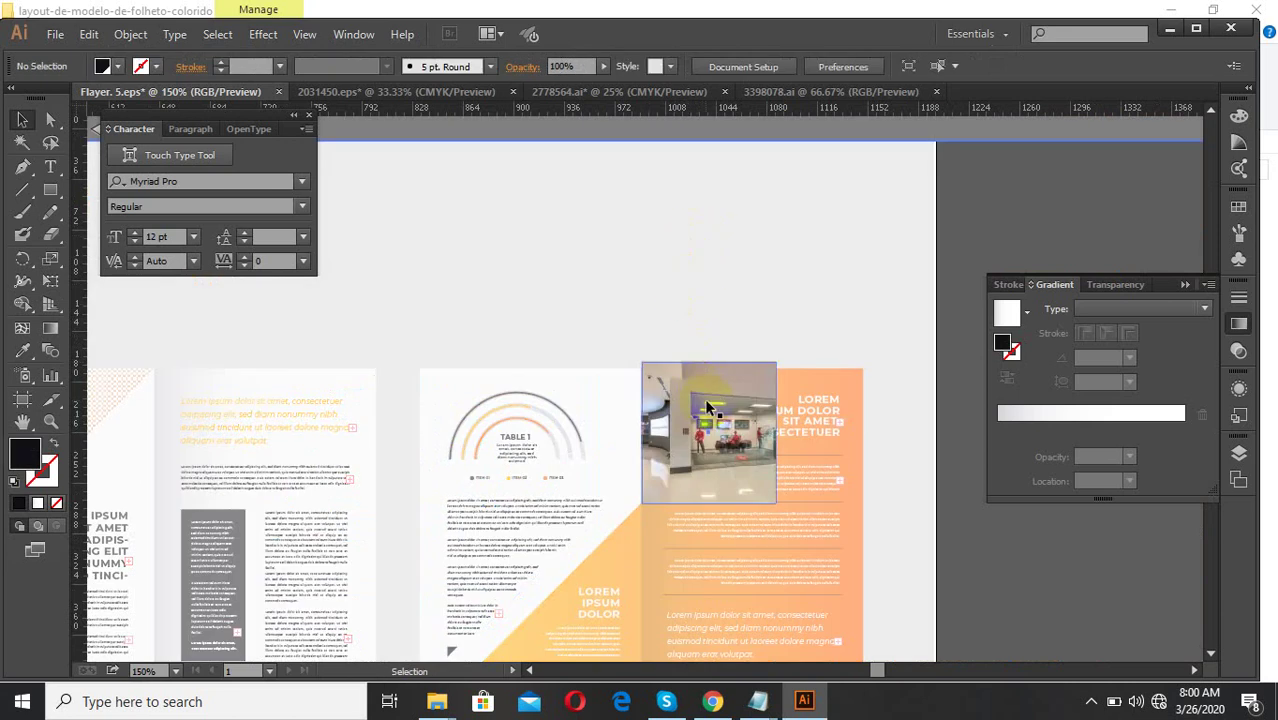
double_click(700, 398)
drag(705, 372, 765, 225)
- Ungroup the orange spread and move its dark triangle up over the lobby photo
click(688, 418)
right_click(688, 418)
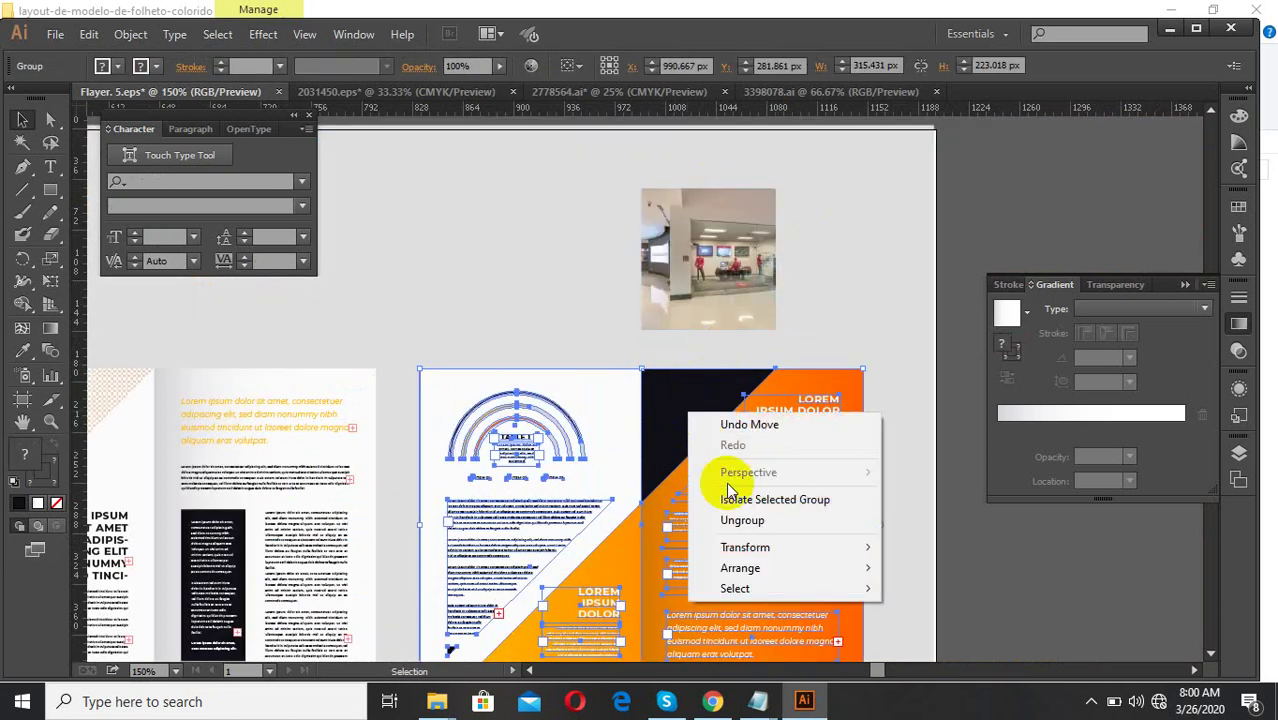
click(736, 521)
click(813, 320)
click(700, 412)
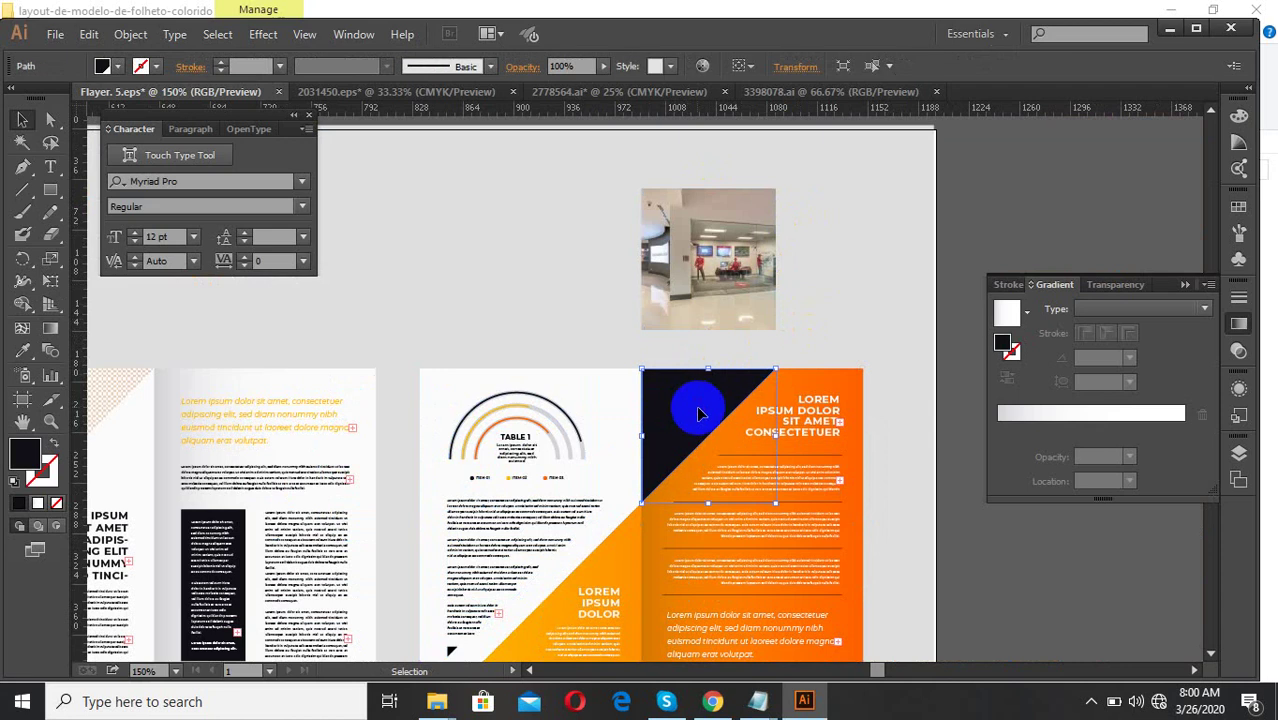
drag(697, 418, 697, 238)
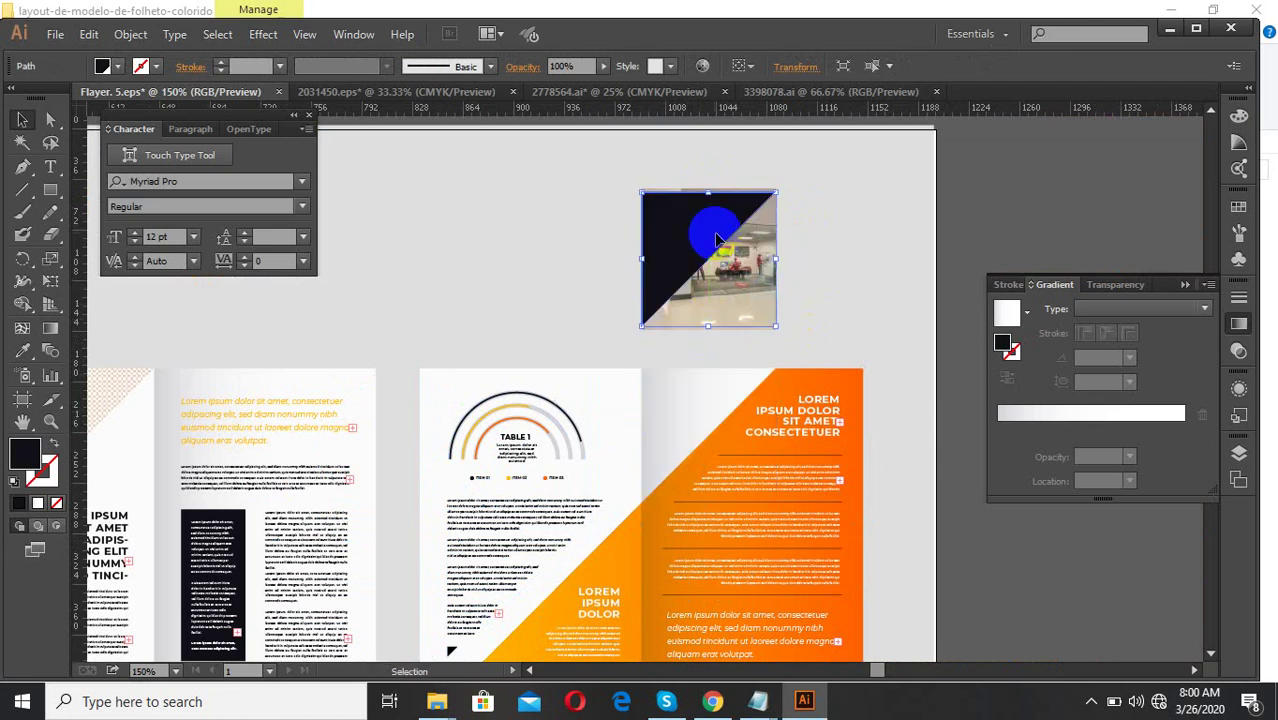
- Select the lobby photo and the dark triangle together and clip the photo to the triangle with a clipping mask
click(841, 239)
click(738, 282)
shift+click(716, 260)
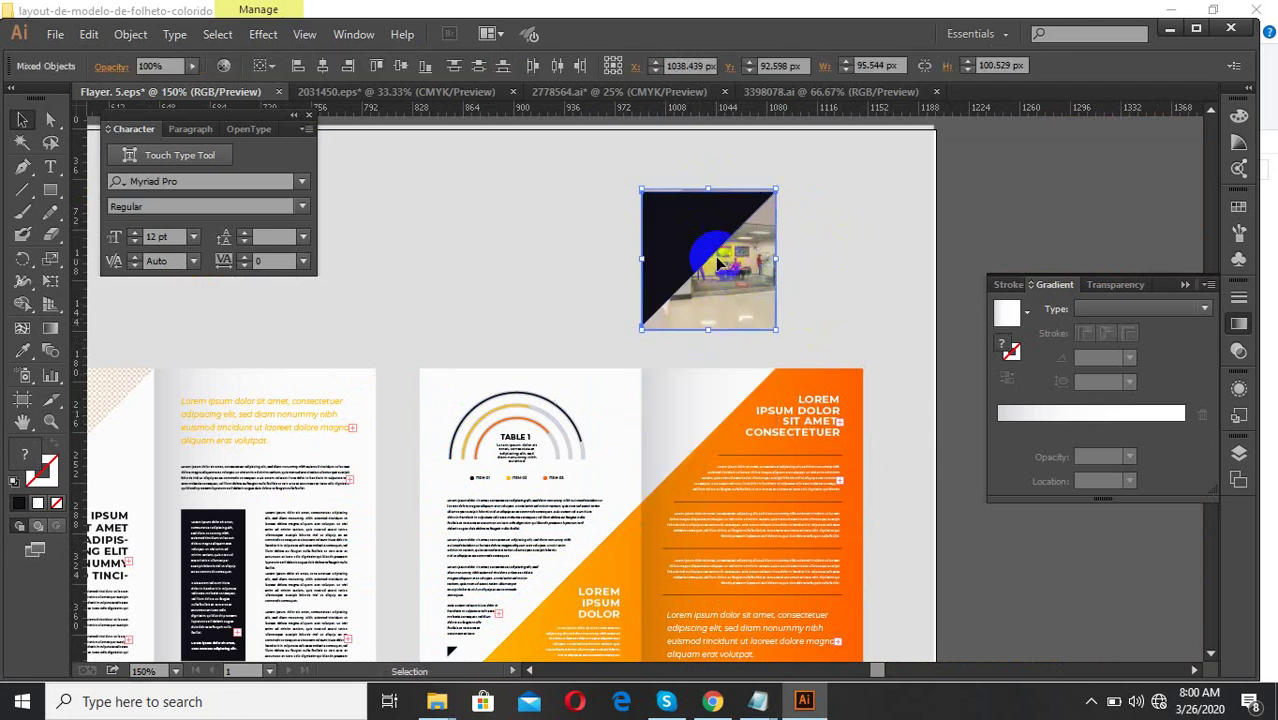
key(ctrl+g)
drag(936, 255, 610, 207)
right_click(657, 214)
click(739, 322)
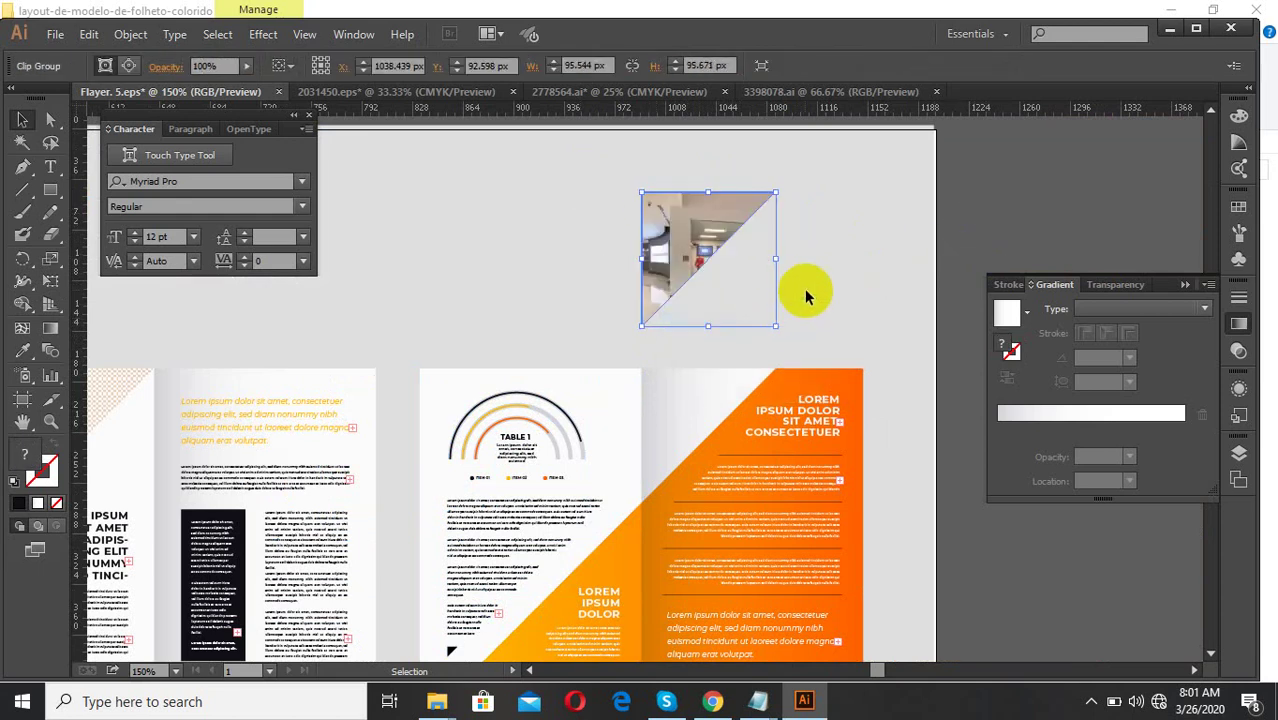
- Move the clipped lobby photo back onto the orange page, aligning its diagonal and upper edge with the orange shape
key(ctrl+plus)
key(ctrl+plus)
drag(656, 208, 656, 580)
scroll(927, 399, up, 6)
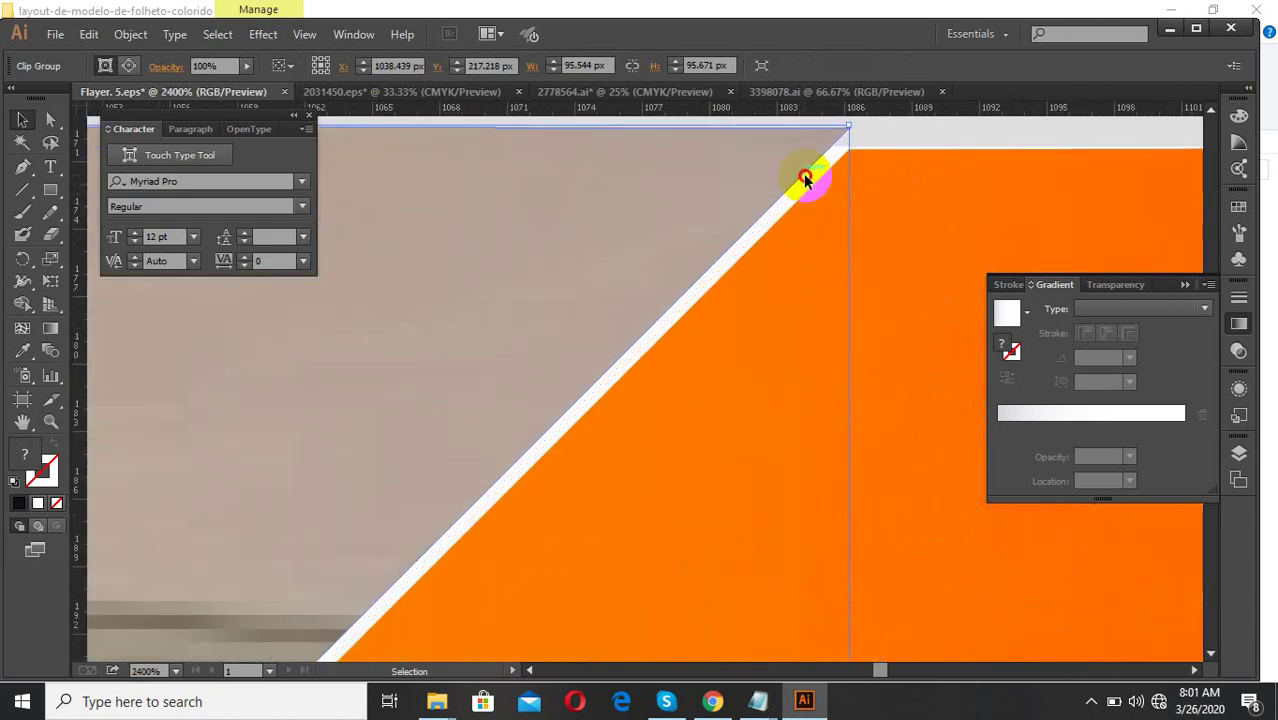
drag(805, 178, 819, 314)
scroll(870, 185, down, 6)
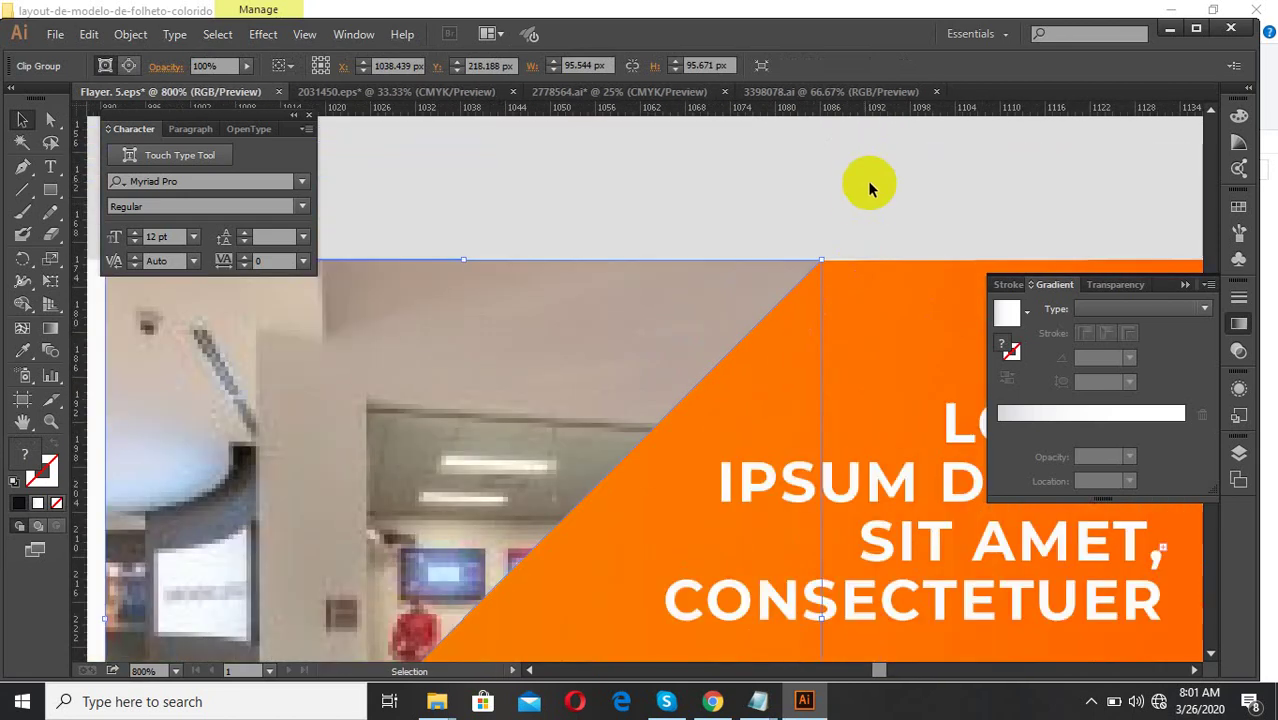
scroll(670, 368, down, 4)
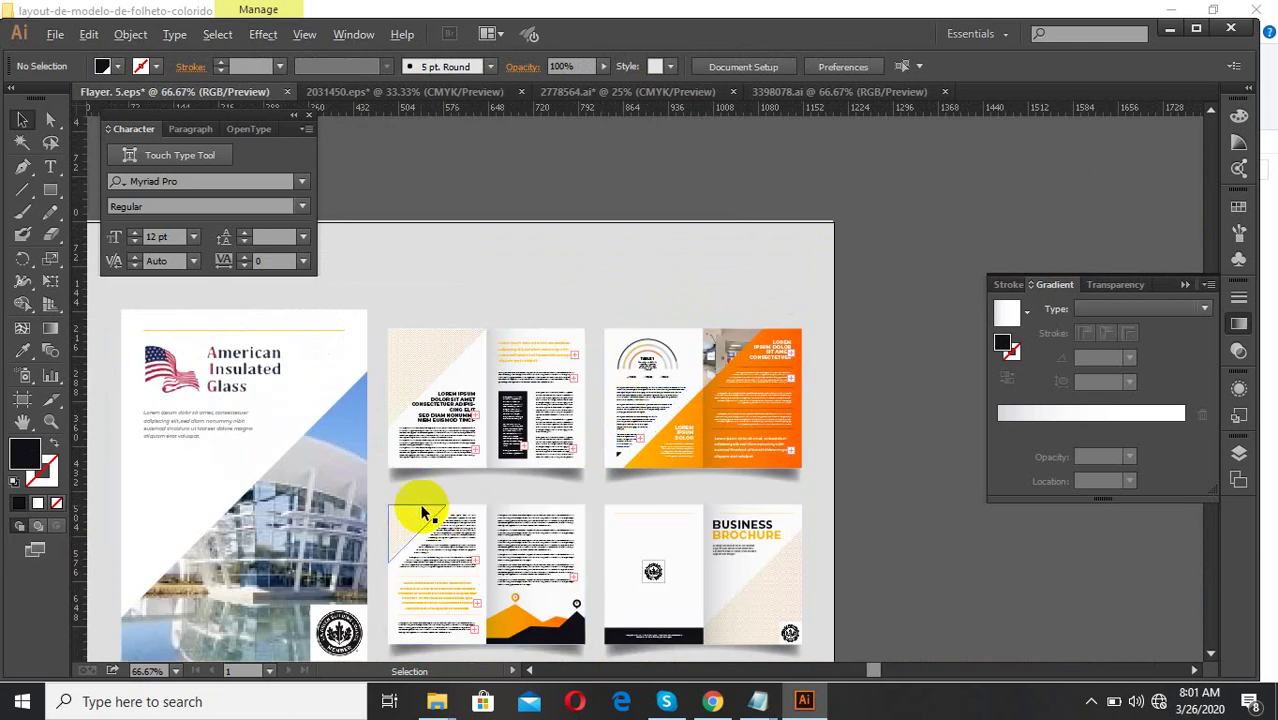
- Ungroup the small white spread beside the cover so its patterned triangle can be handled separately
scroll(440, 364, up, 3)
click(500, 375)
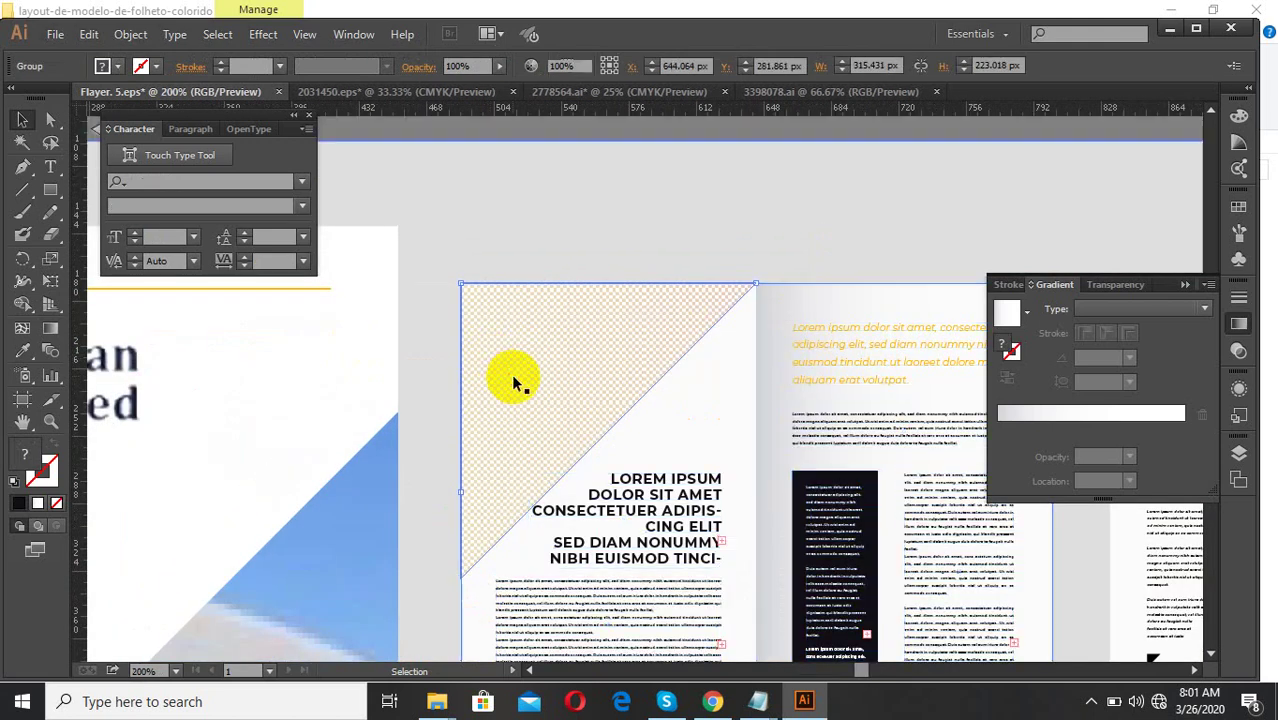
scroll(528, 405, down, 2)
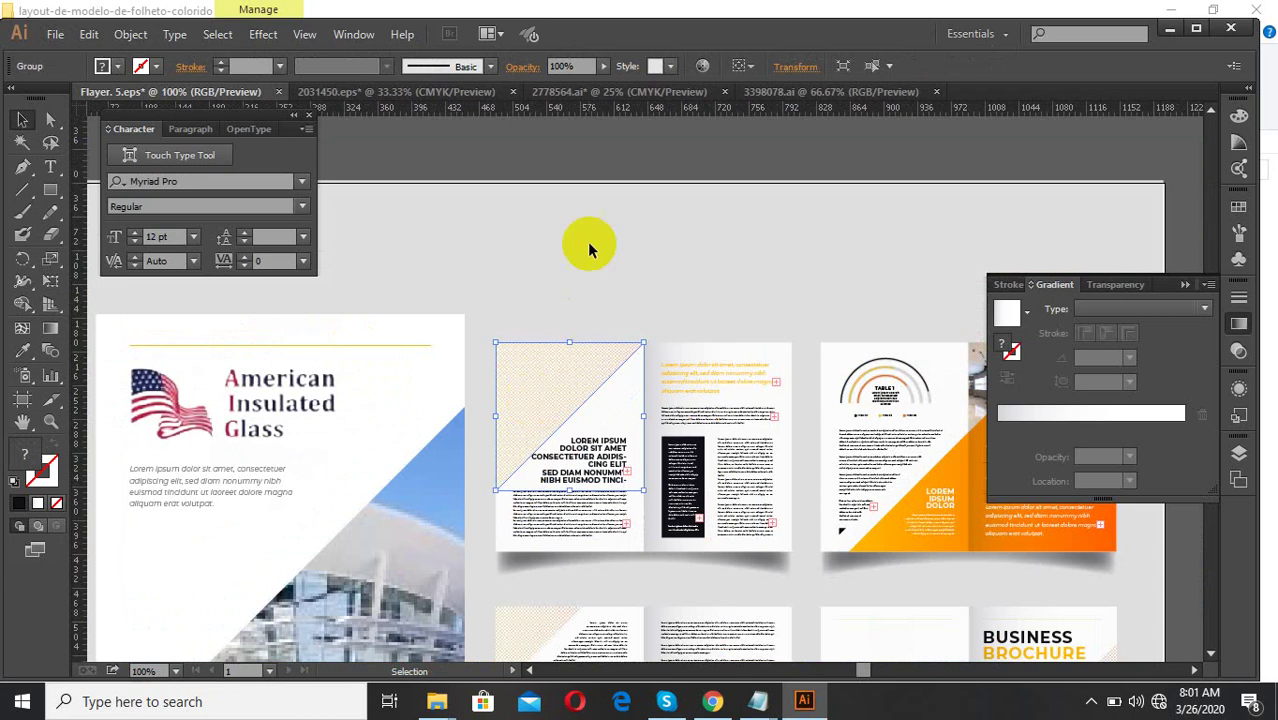
click(590, 248)
click(588, 373)
right_click(590, 380)
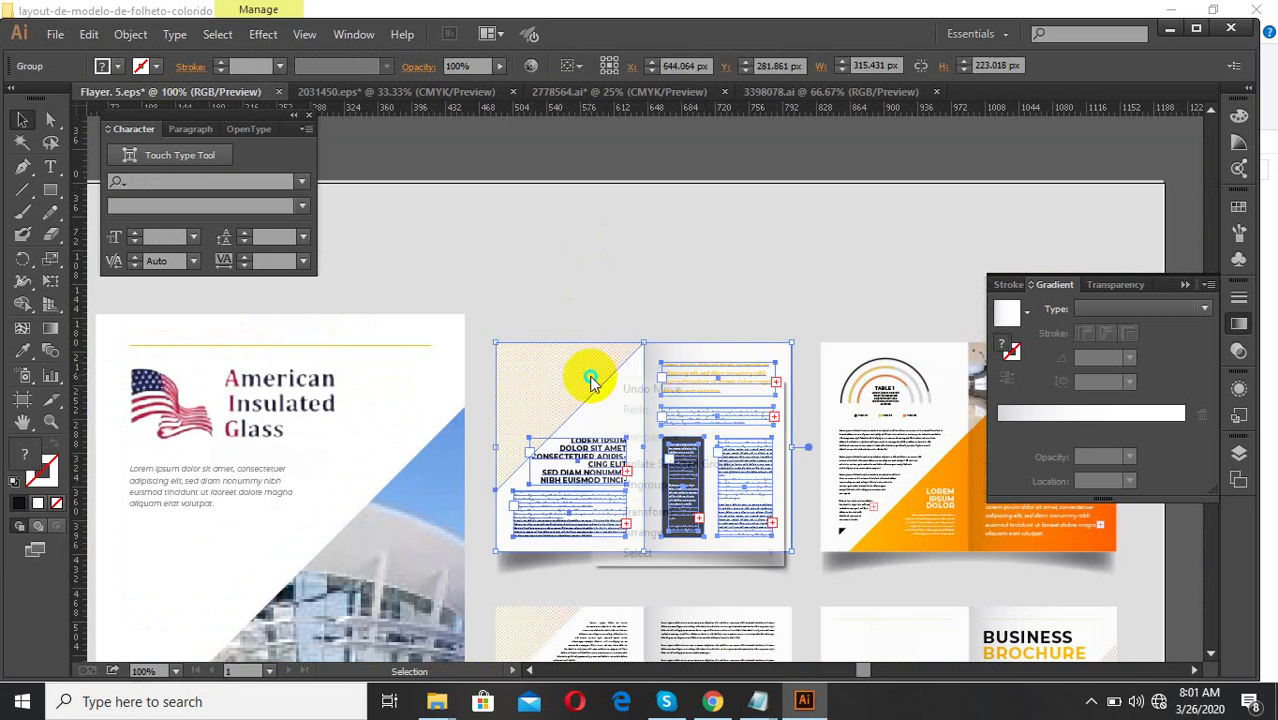
click(662, 485)
click(605, 442)
- Move the patterned triangle from the small white spread to the area above the artboard
scroll(605, 442, down, 3)
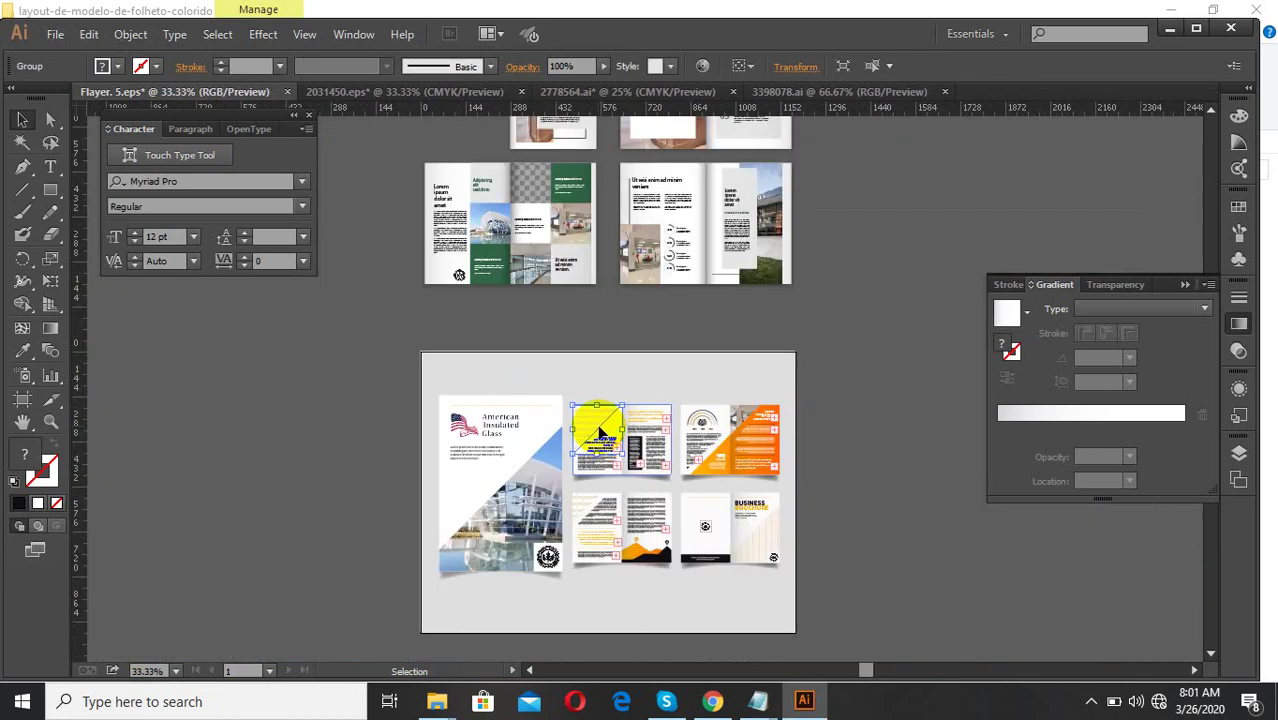
drag(600, 432, 594, 335)
click(672, 324)
scroll(658, 330, up, 1)
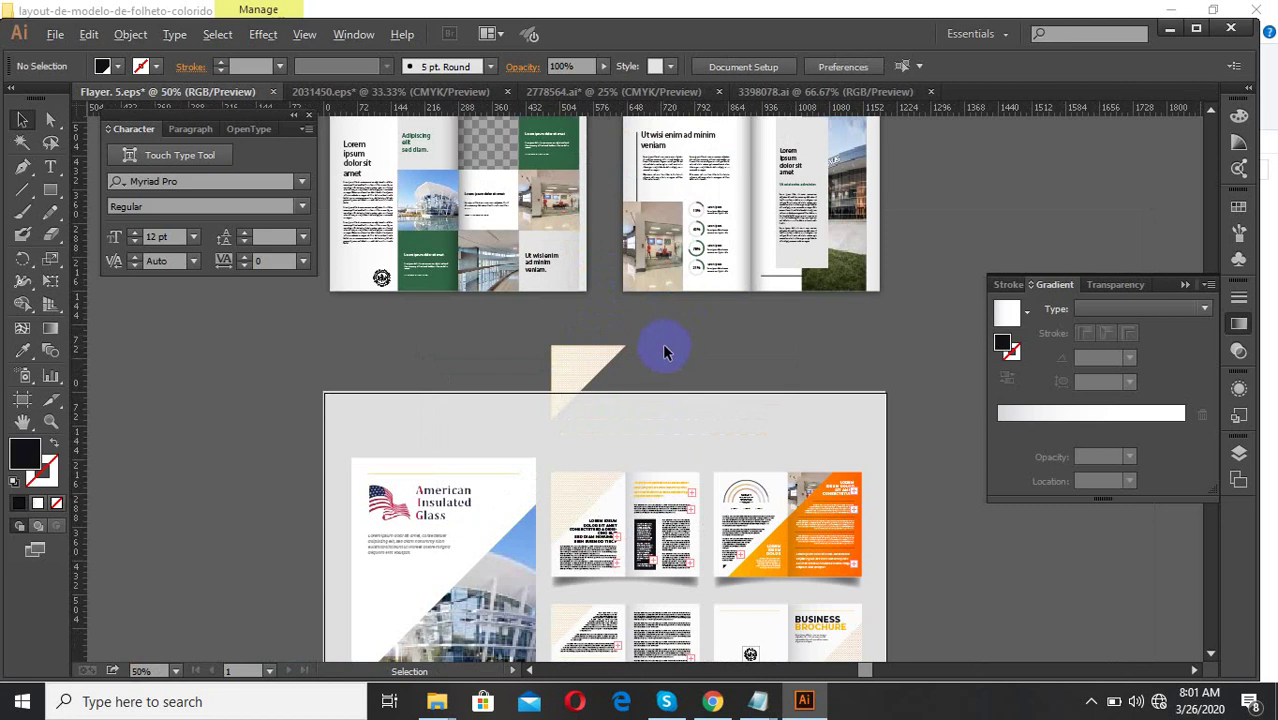
- Bring the building exterior photo from the inner spread above the artboard down to the patterned triangle
scroll(850, 220, up, 1)
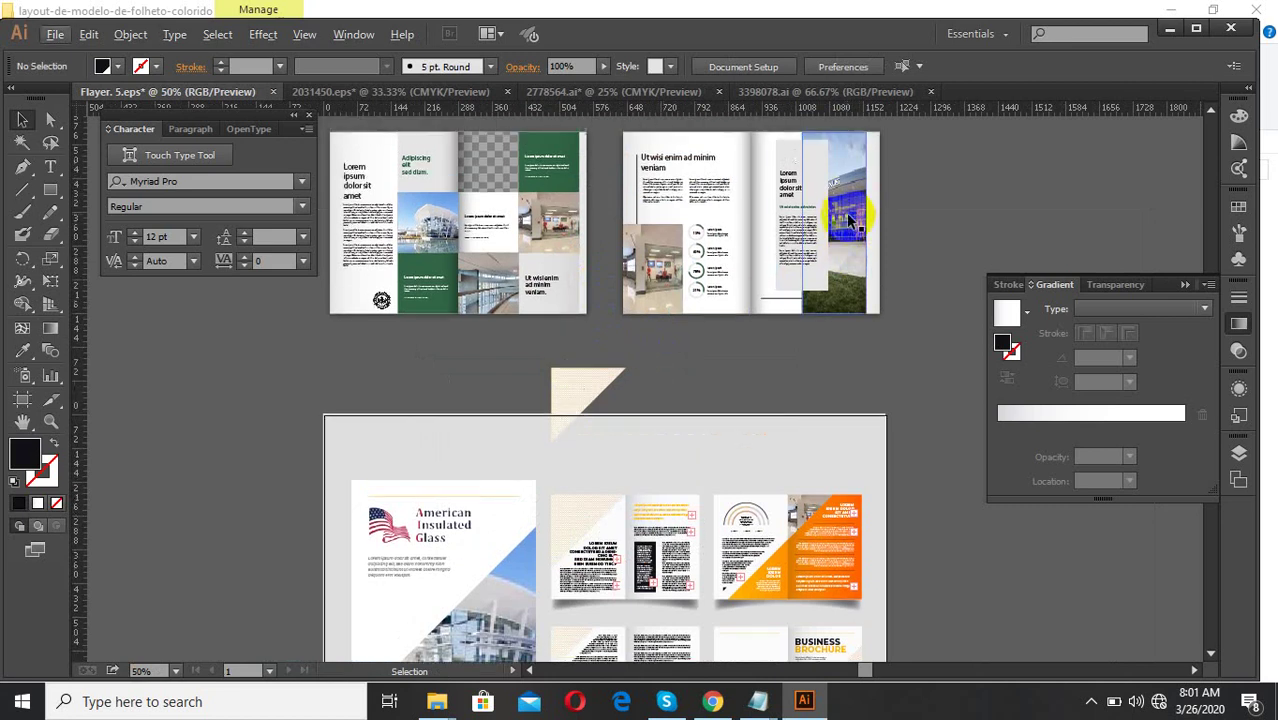
click(847, 198)
scroll(727, 368, down, 2)
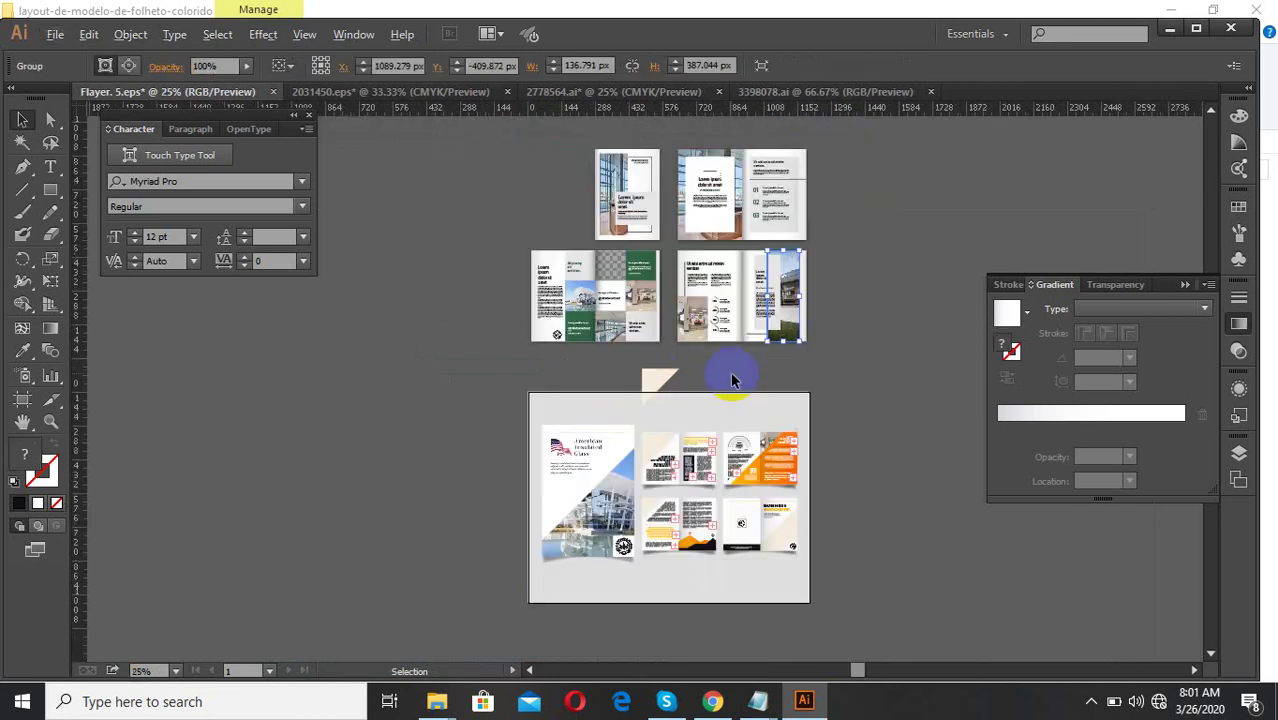
scroll(626, 210, up, 2)
drag(970, 375, 695, 520)
- Shorten the building photo to about 137 by 111 px and place it behind the patterned triangle's upper-left corner
scroll(700, 591, up, 2)
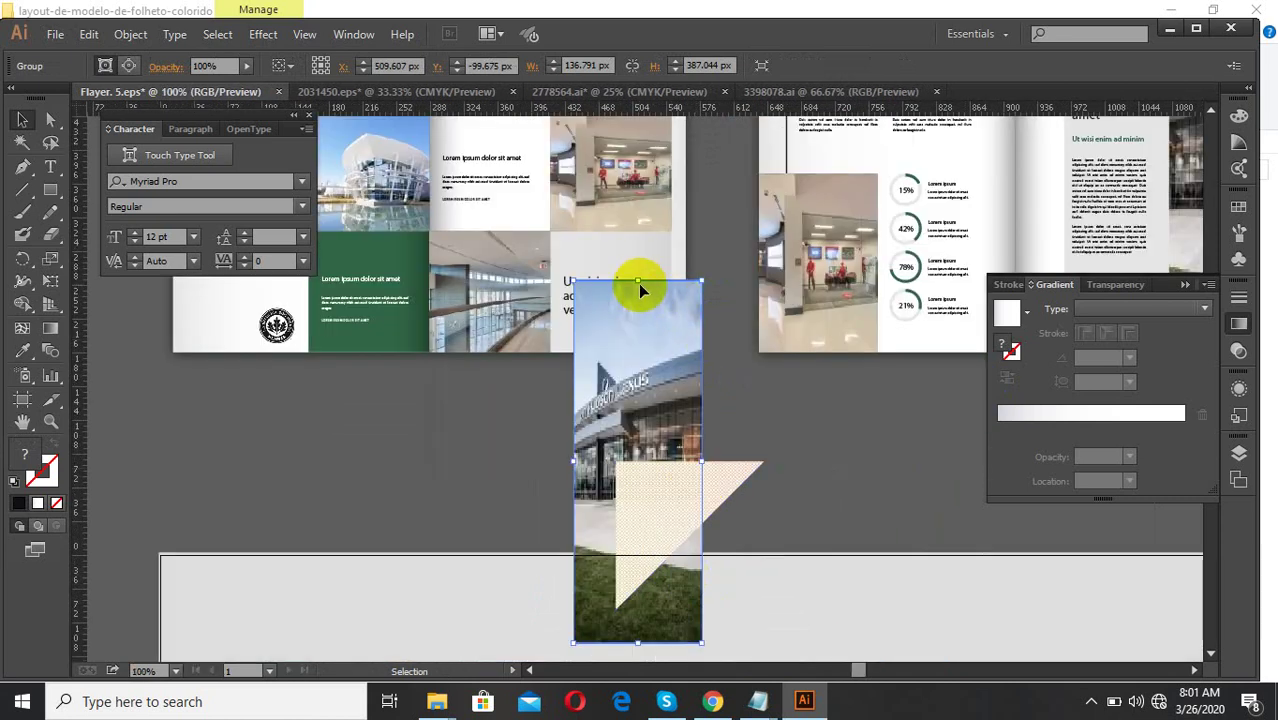
drag(639, 283, 565, 410)
drag(665, 432, 707, 487)
scroll(730, 553, up, 4)
scroll(847, 400, down, 3)
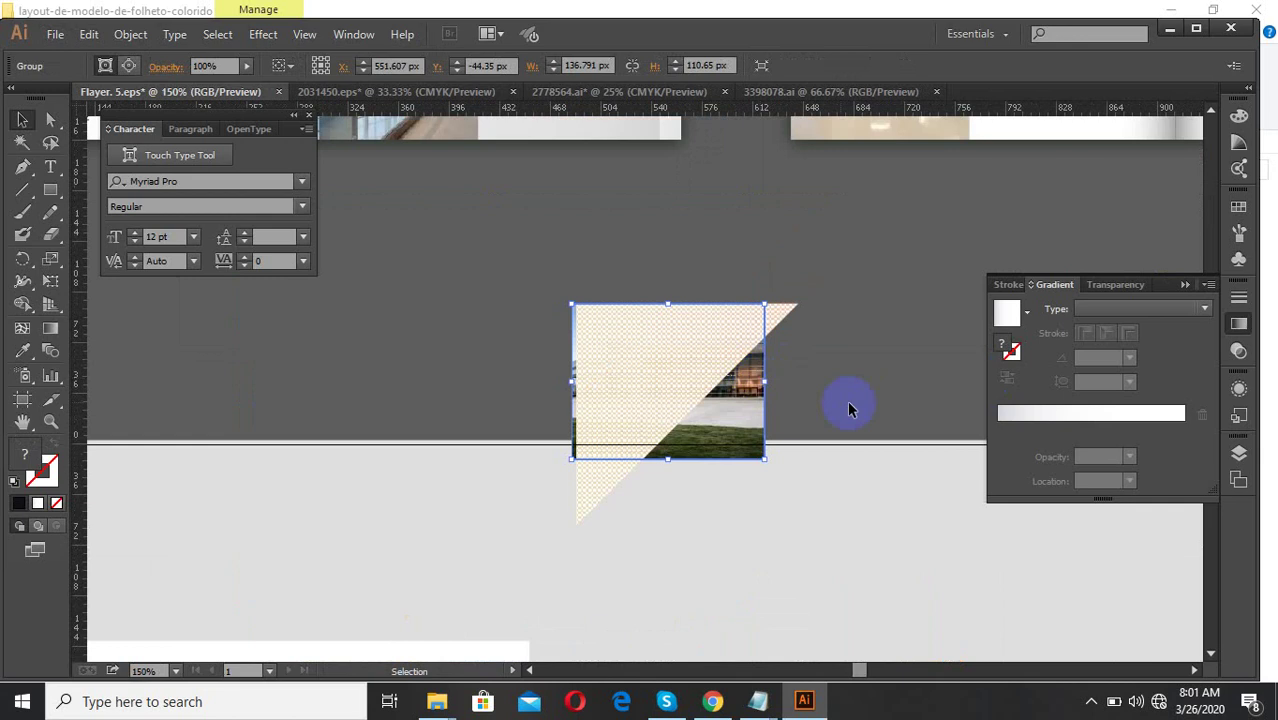
scroll(628, 332, down, 2)
click(830, 308)
- Enlarge the building photo to about 164 by 164 px so it covers the whole patterned triangle
scroll(730, 342, up, 3)
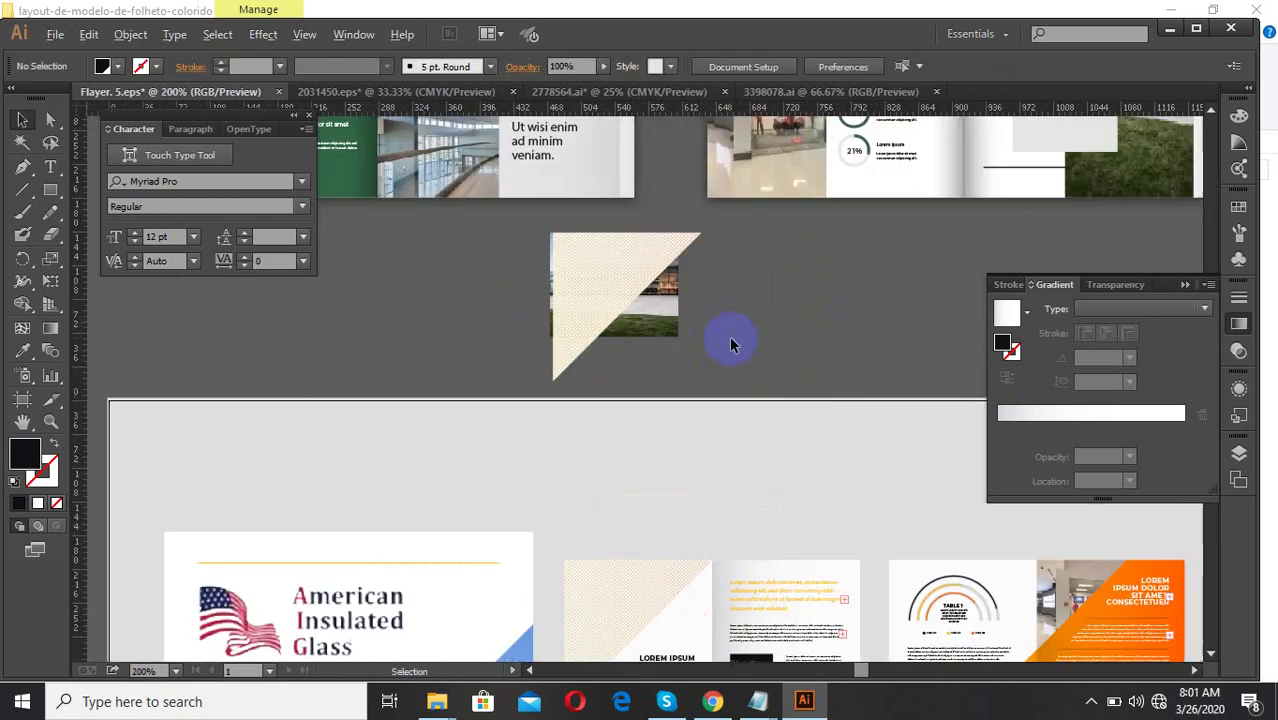
click(635, 314)
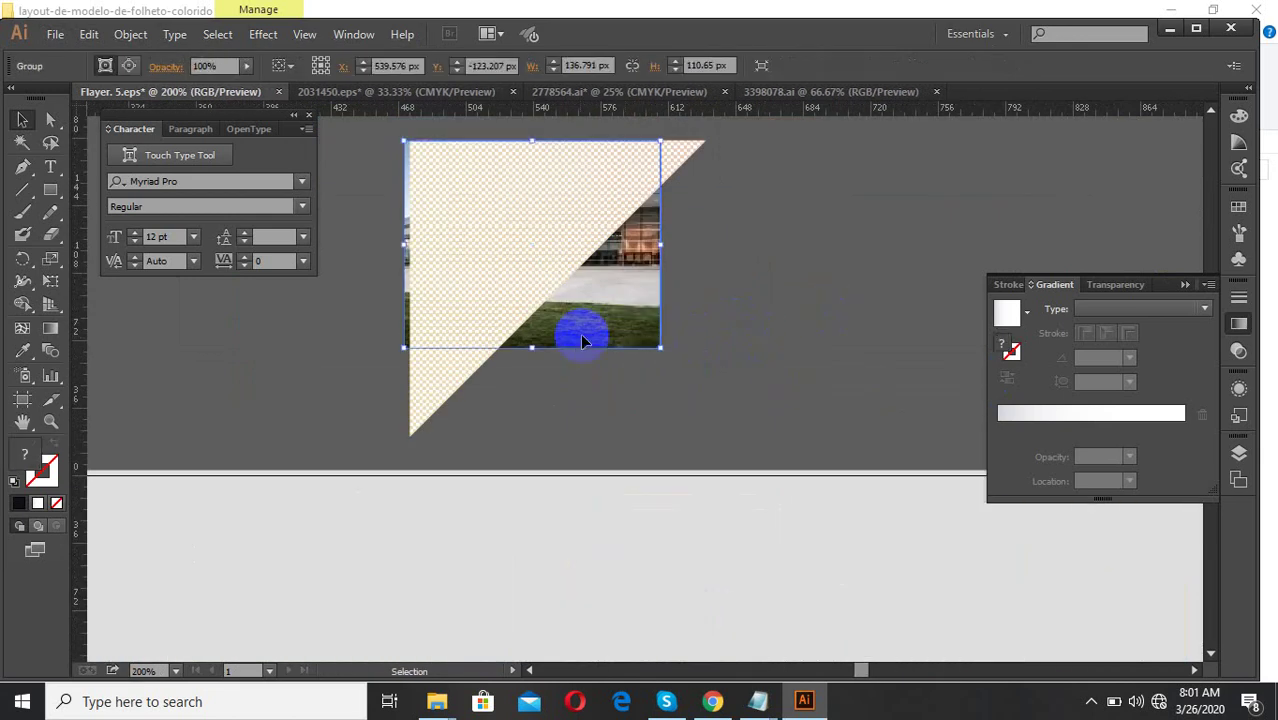
click(532, 360)
drag(536, 349, 516, 448)
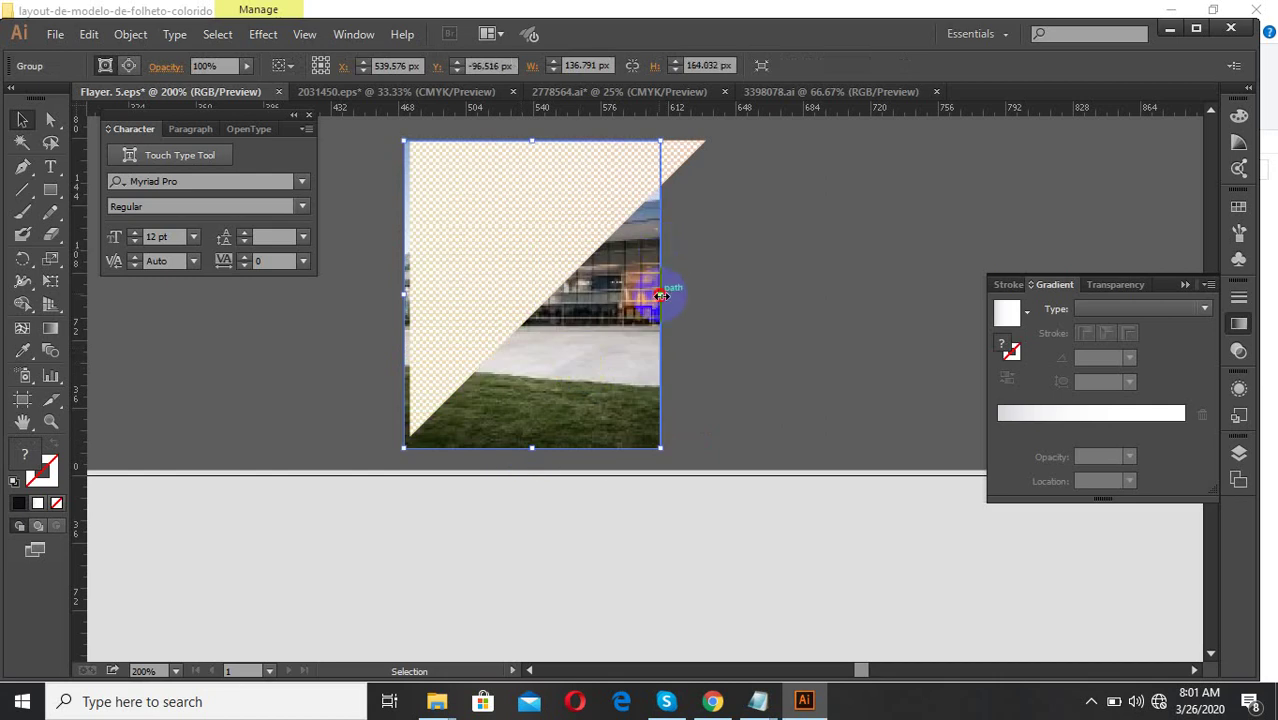
drag(661, 294, 713, 277)
click(668, 291)
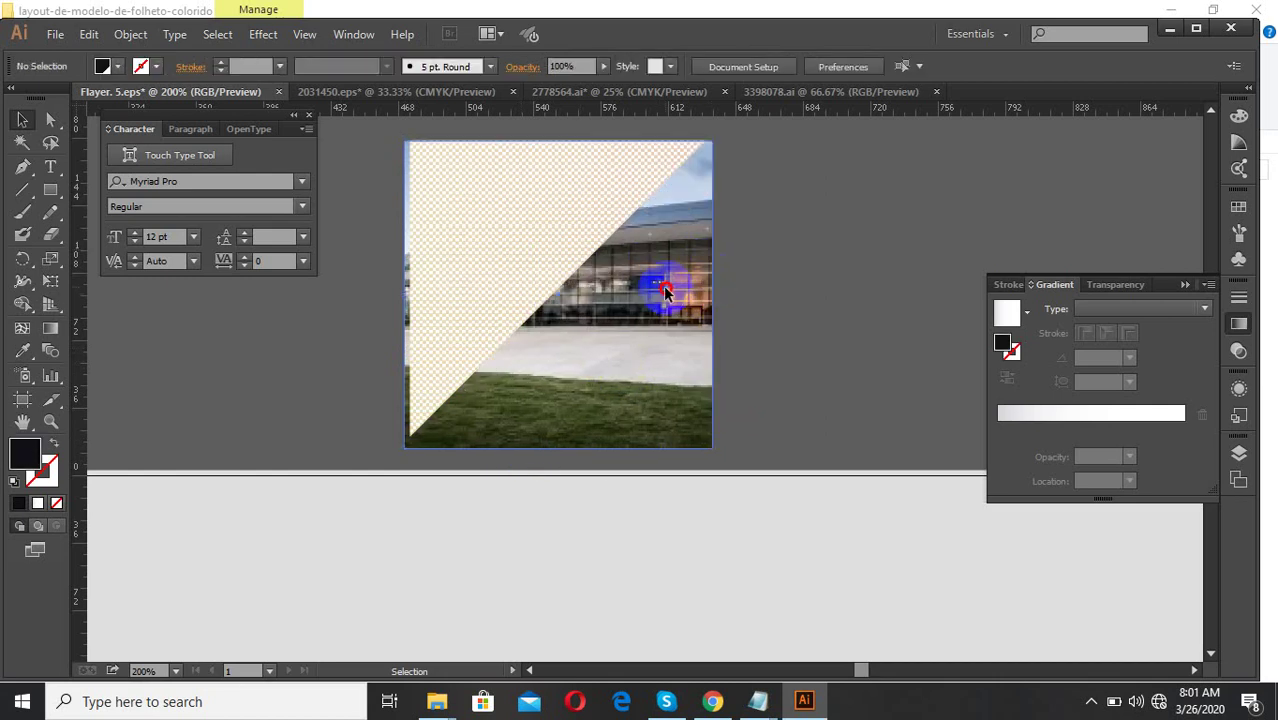
drag(666, 289, 665, 283)
- Select the building photo and the patterned triangle together and ungroup them
drag(799, 306, 394, 178)
right_click(460, 156)
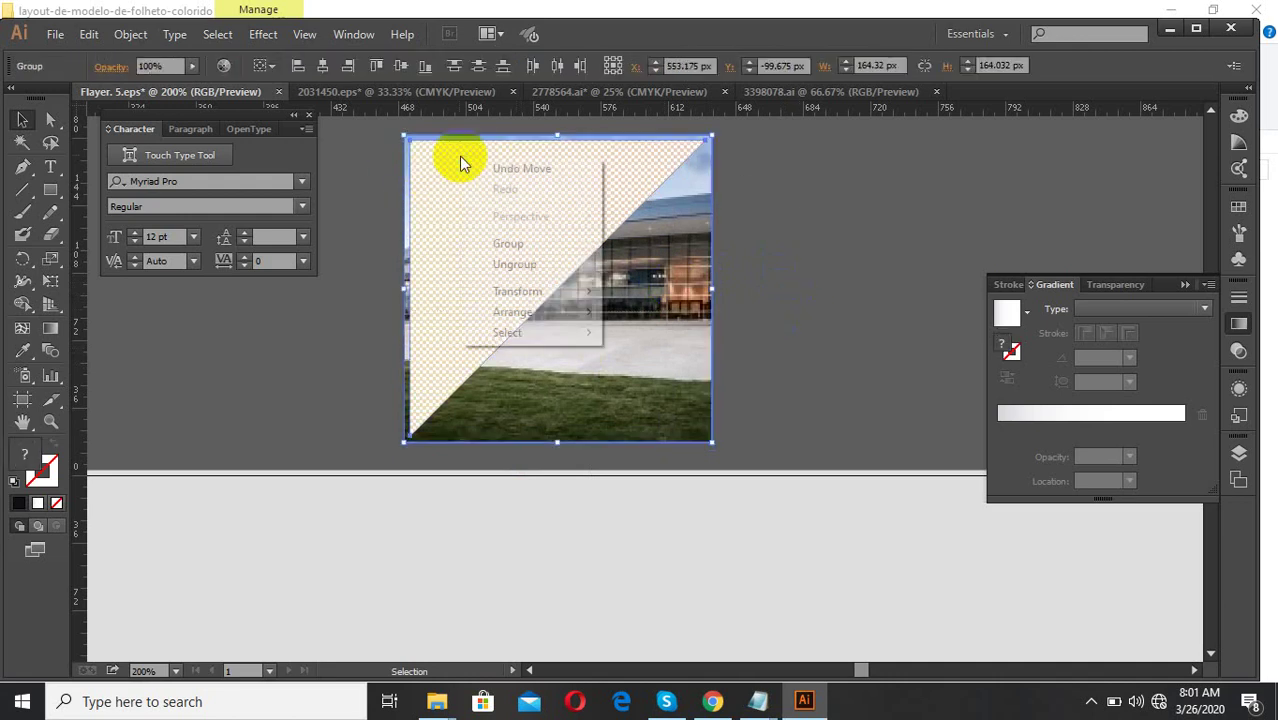
drag(828, 273, 424, 197)
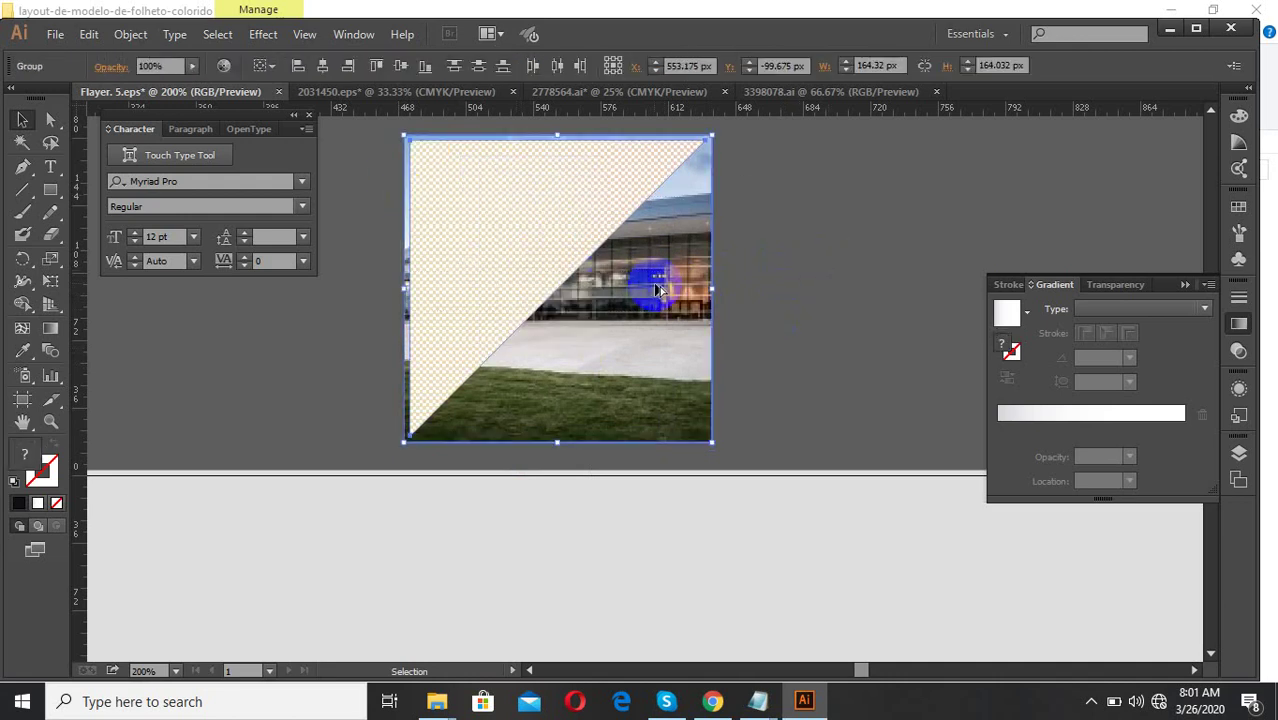
scroll(652, 285, down, 2)
right_click(587, 245)
click(640, 353)
click(693, 264)
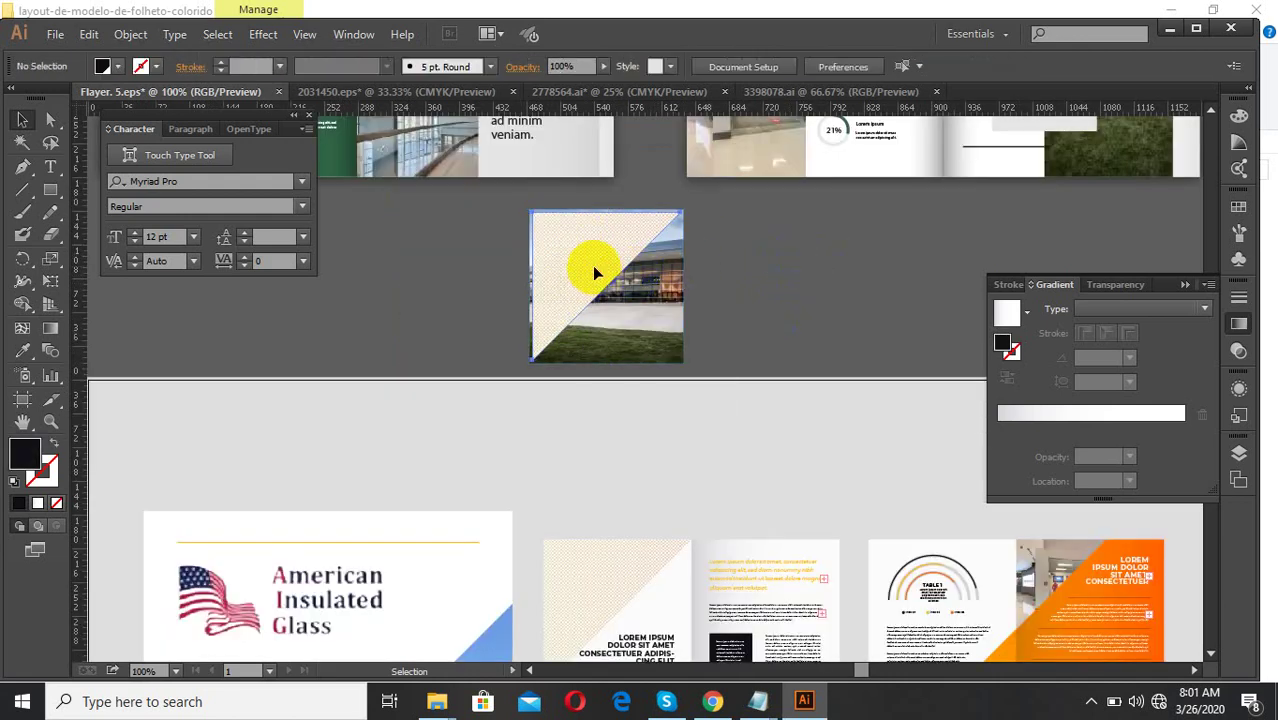
- Isolate the patterned triangle's group and cut out its orange gradient triangle path
click(593, 267)
double_click(592, 265)
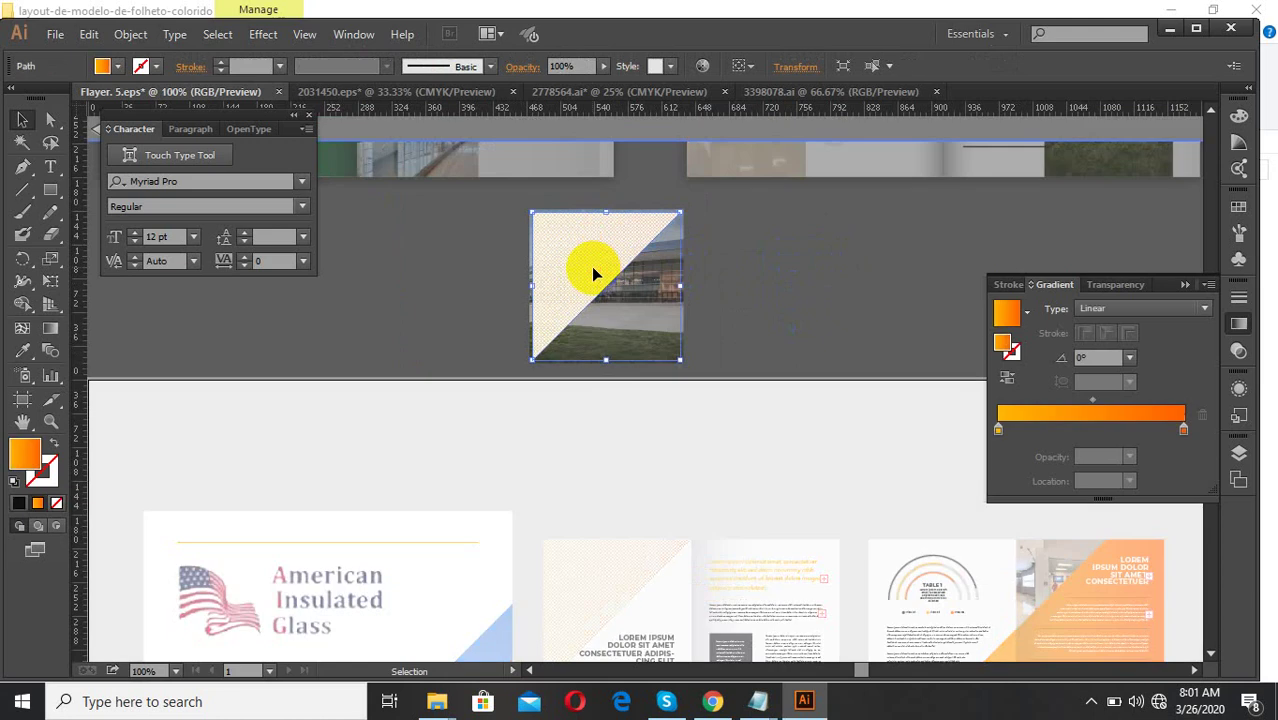
key(Escape)
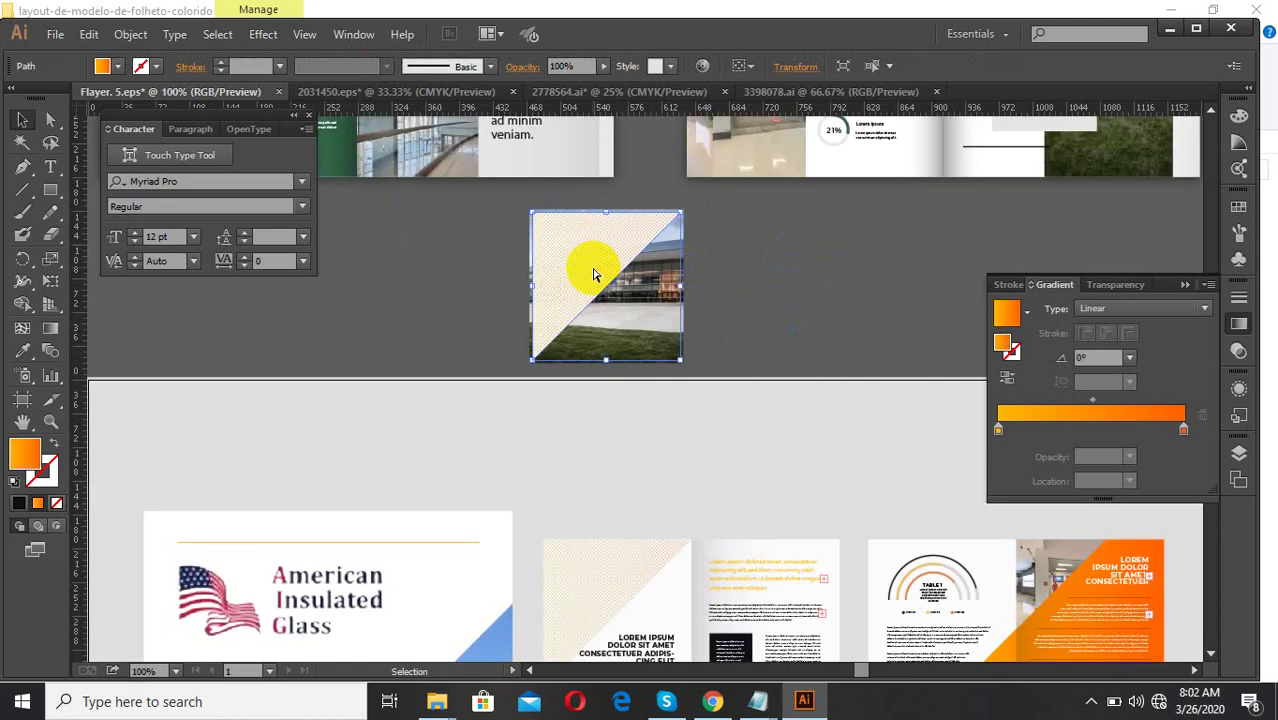
key(a)
double_click(590, 266)
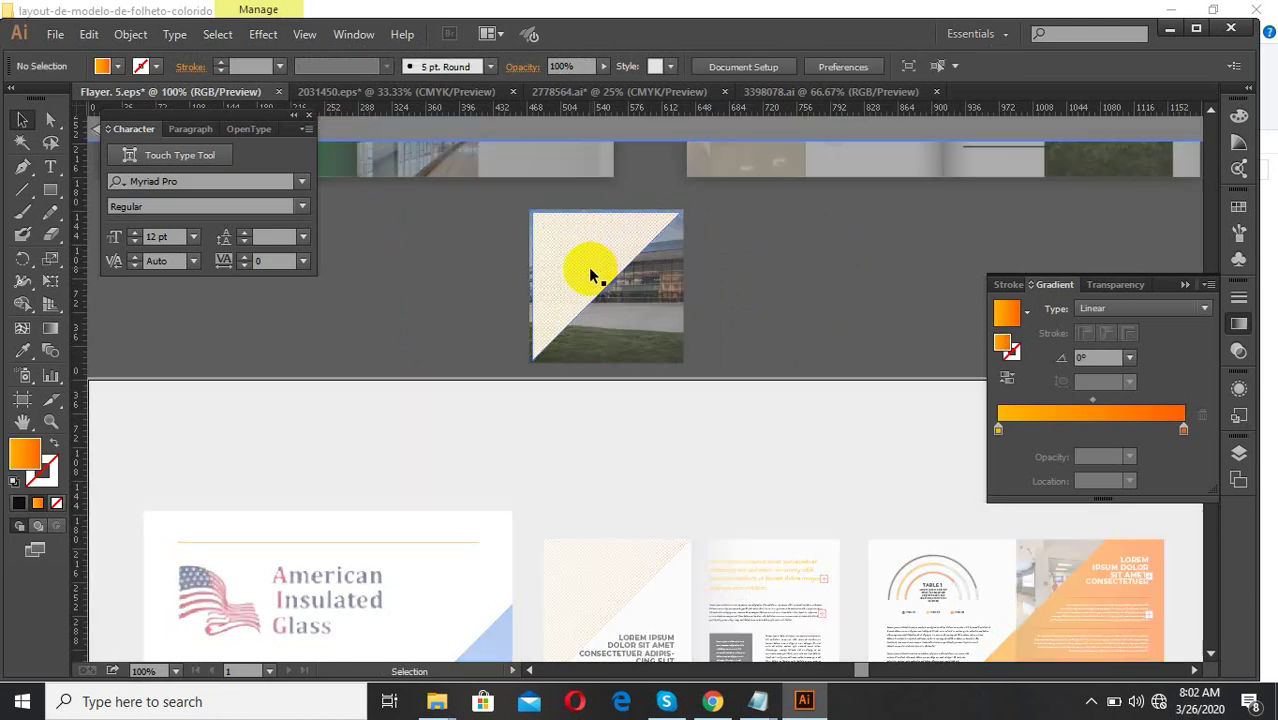
key(v)
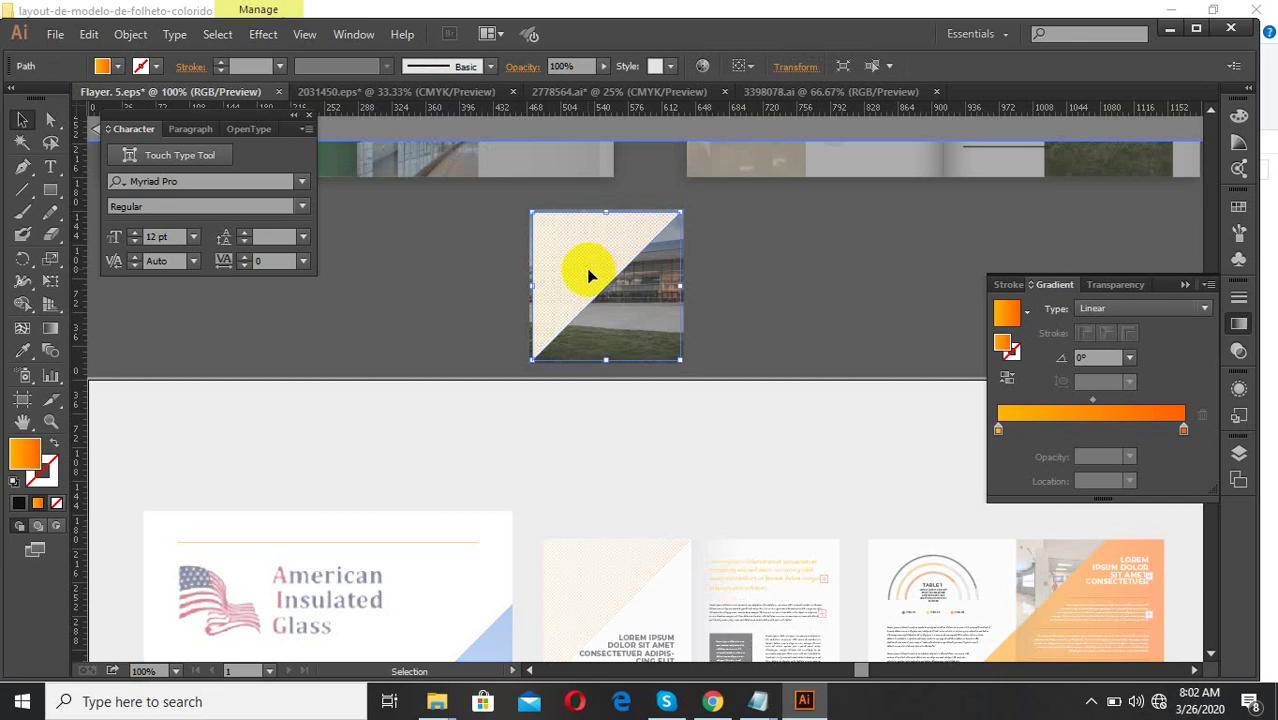
double_click(721, 257)
key(Delete)
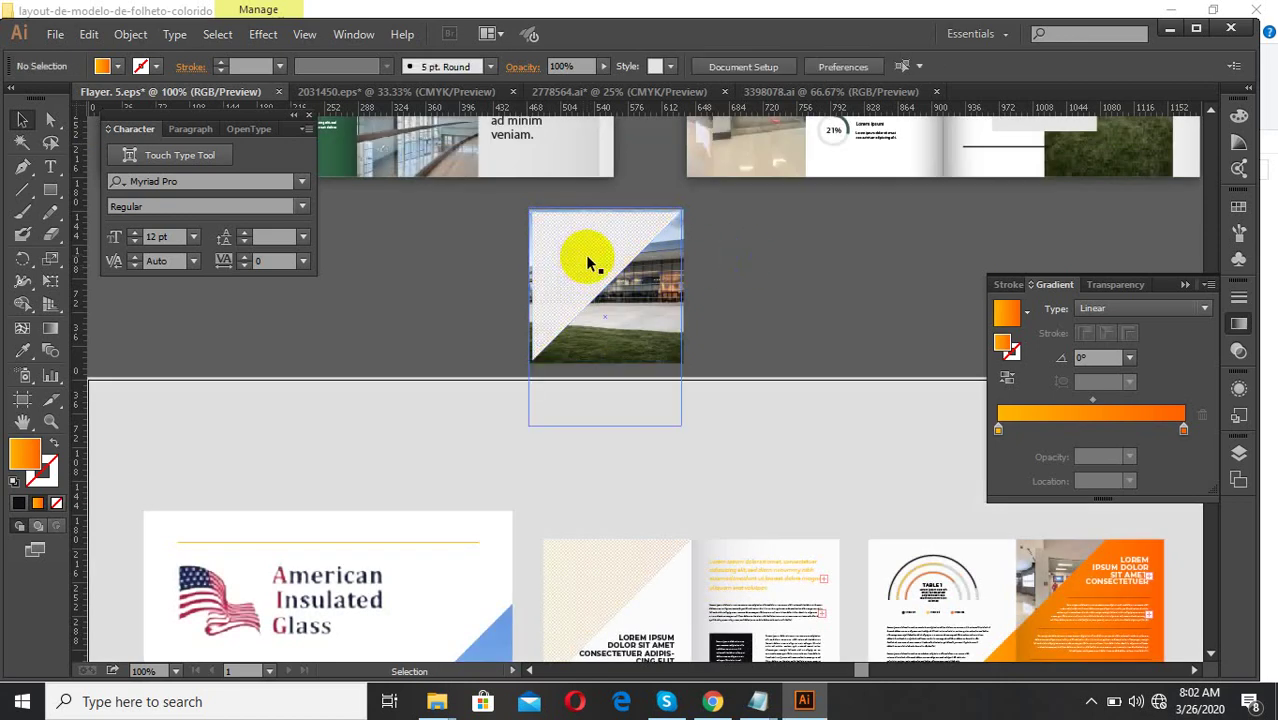
- Delete the remaining white patterned triangle group covering the building photo
click(722, 262)
click(582, 262)
scroll(592, 265, up, 1)
key(ctrl+plus)
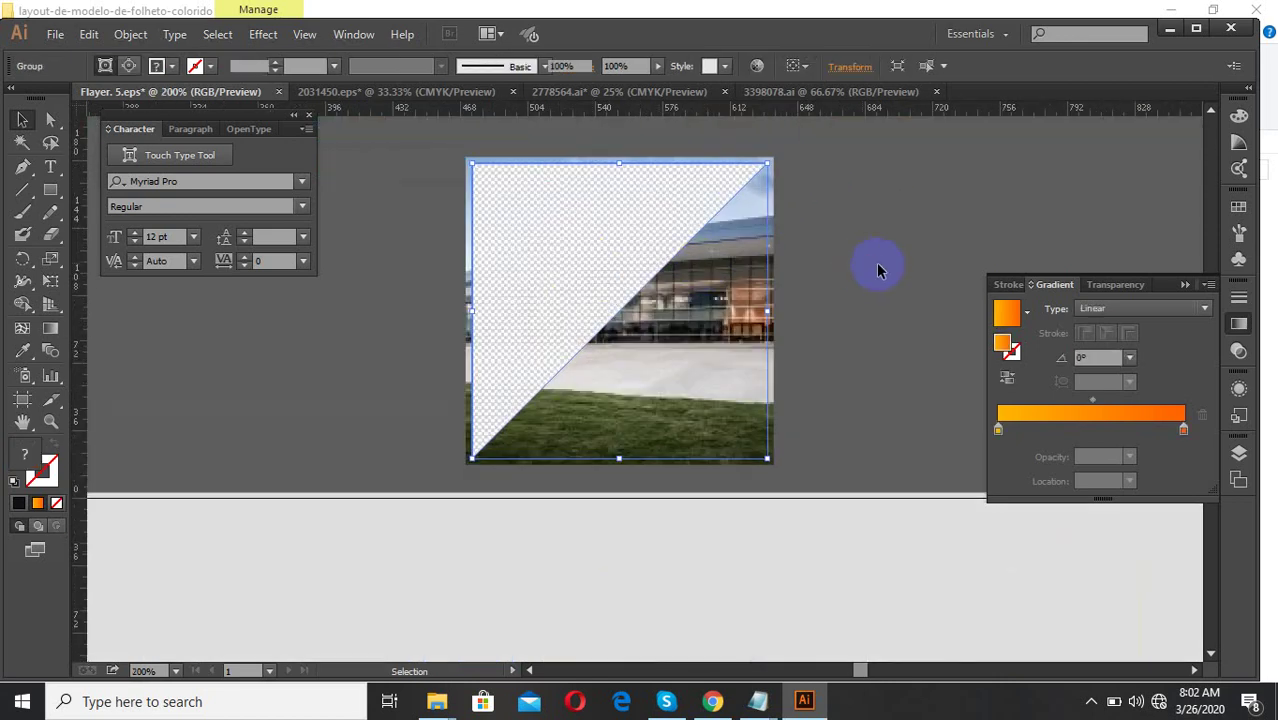
right_click(634, 254)
click(699, 342)
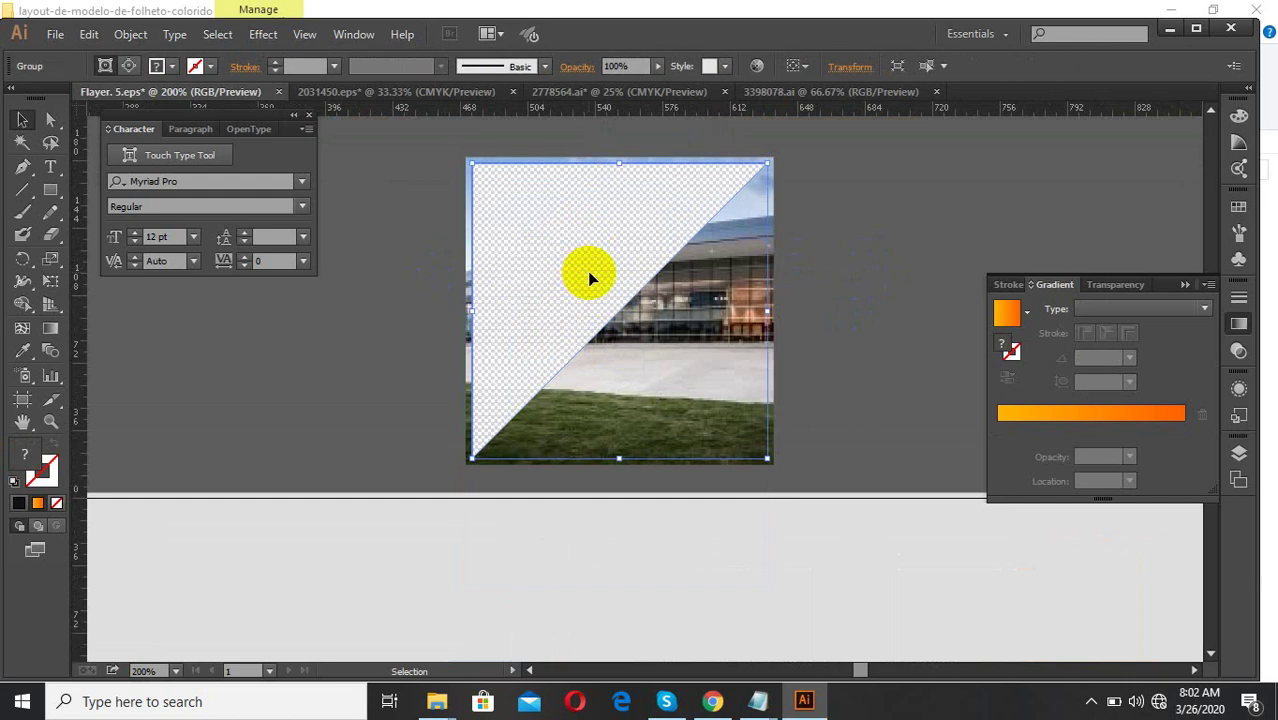
key(Delete)
- Paste the orange gradient triangle over the building photo's upper-left half and group it with the photo
key(ctrl+v)
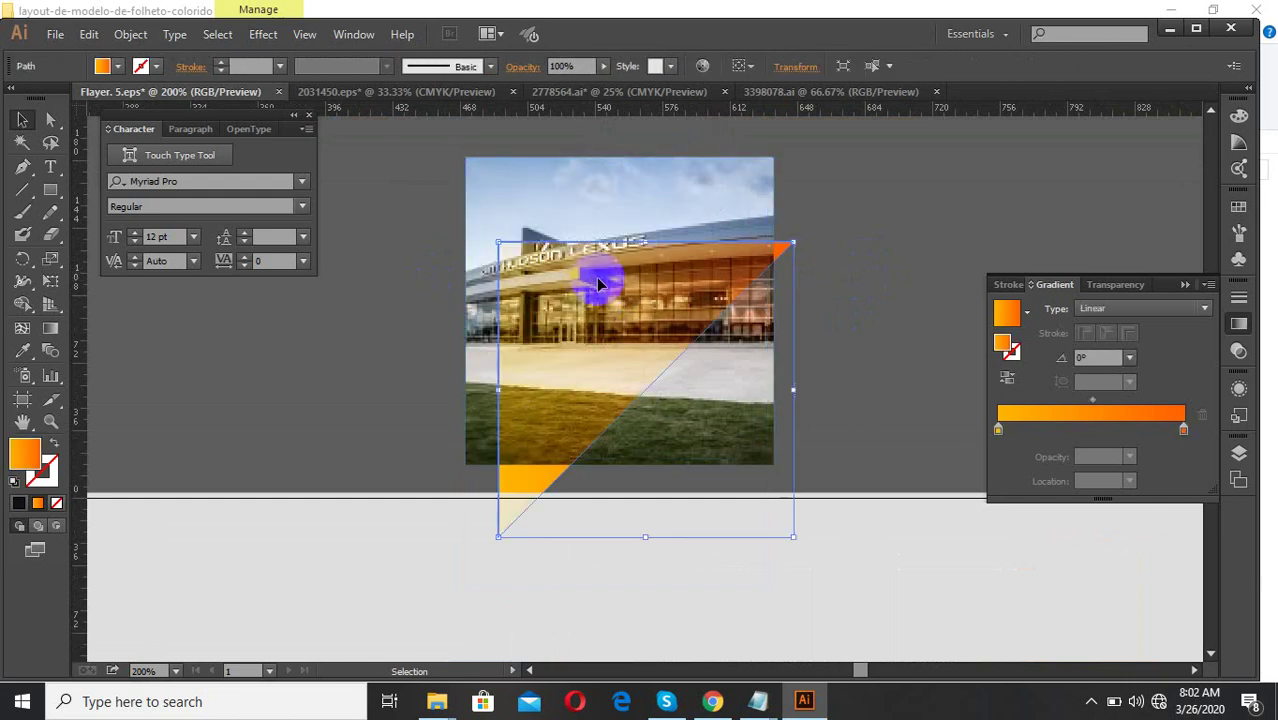
drag(598, 285, 568, 229)
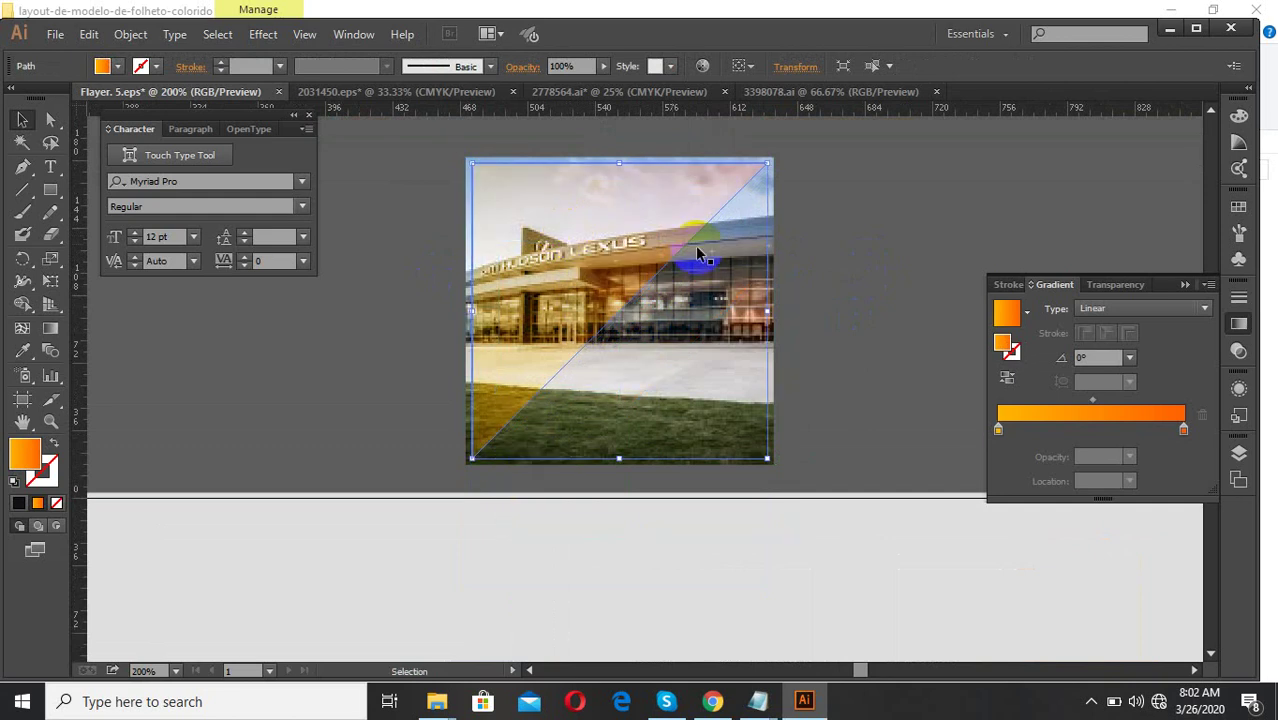
drag(783, 306, 551, 225)
right_click(552, 230)
click(638, 312)
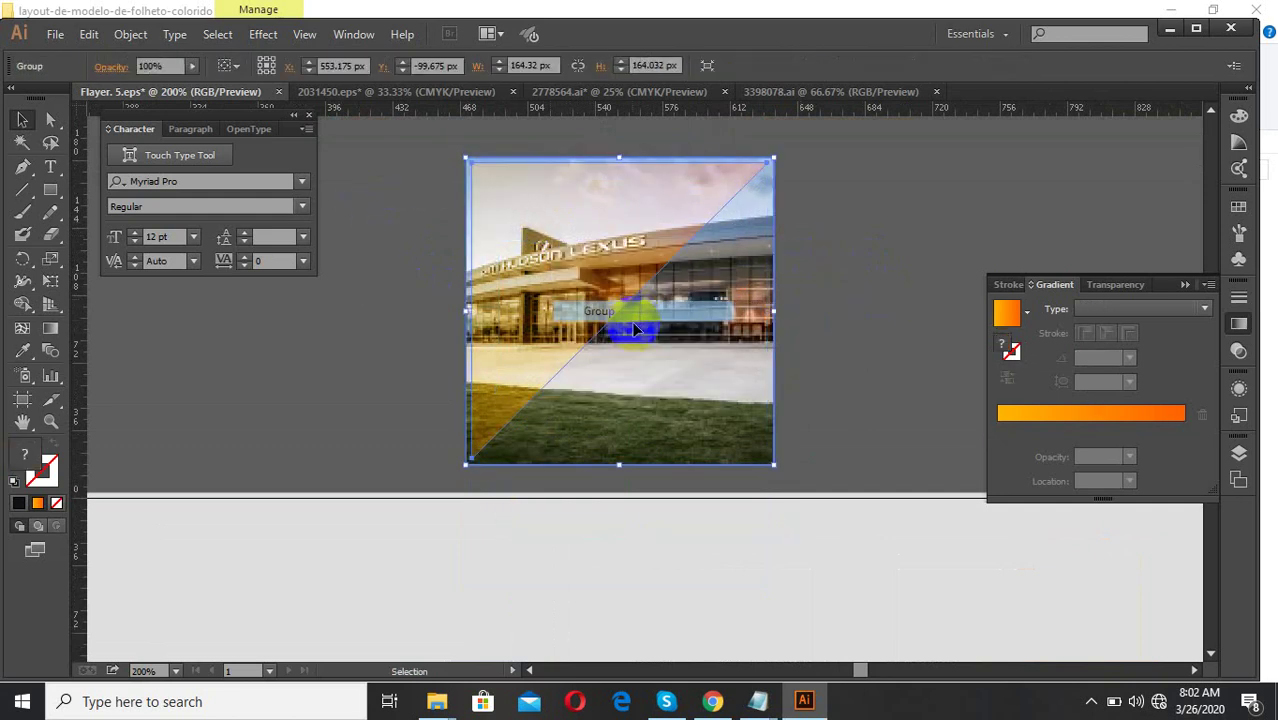
- Release the building photo and orange triangle from their group and clip the photo to the triangle with a clipping mask
right_click(598, 240)
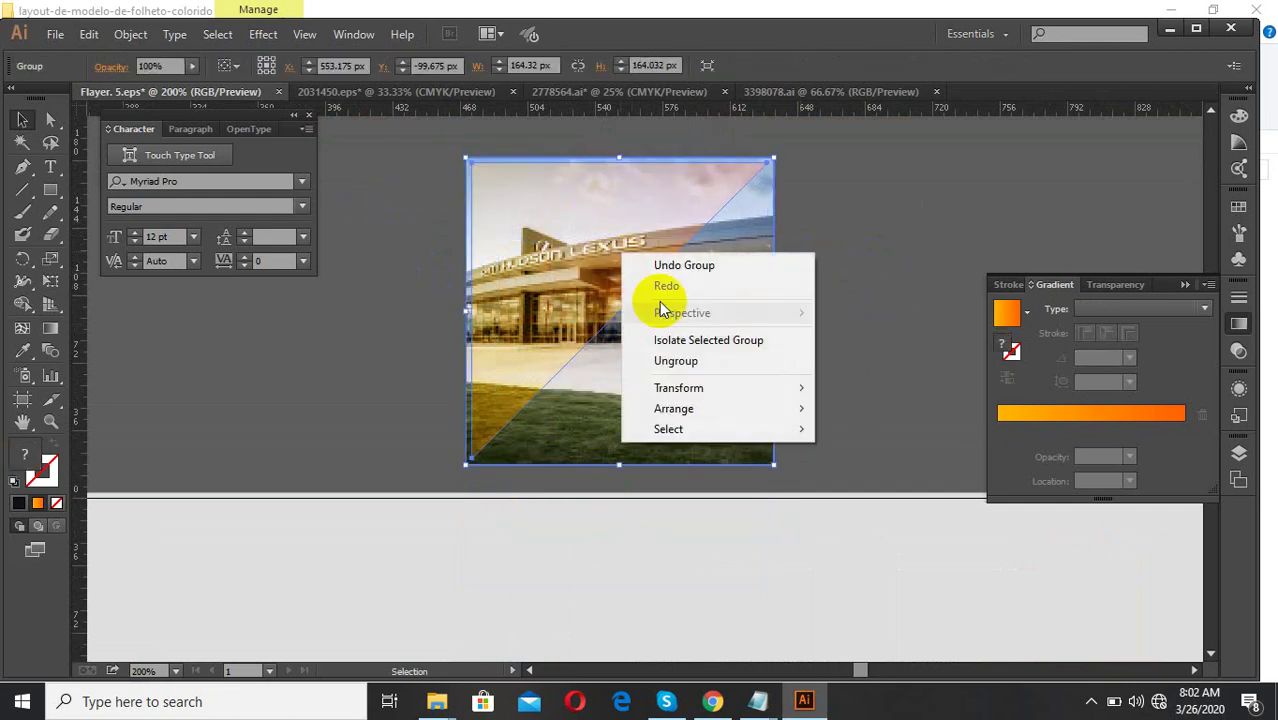
click(702, 340)
key(ctrl+a)
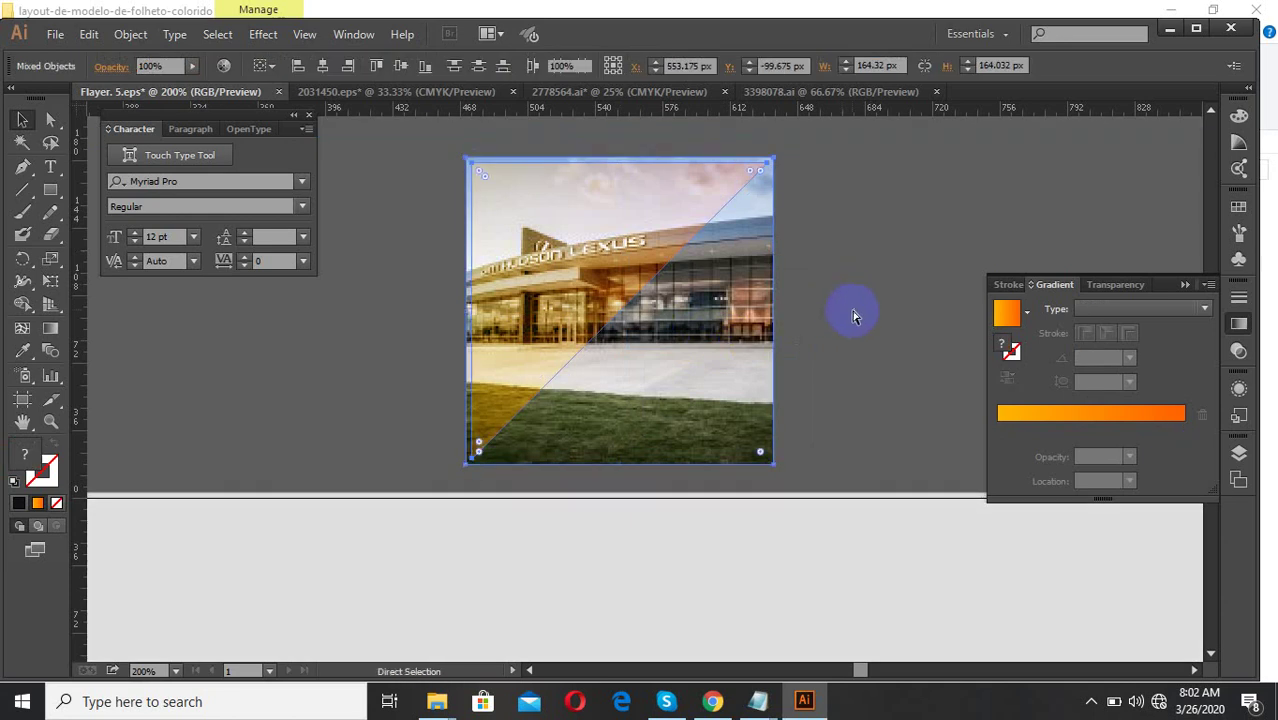
key(ctrl+z)
shift+click(495, 271)
click(876, 310)
drag(629, 300, 605, 228)
right_click(562, 214)
click(650, 321)
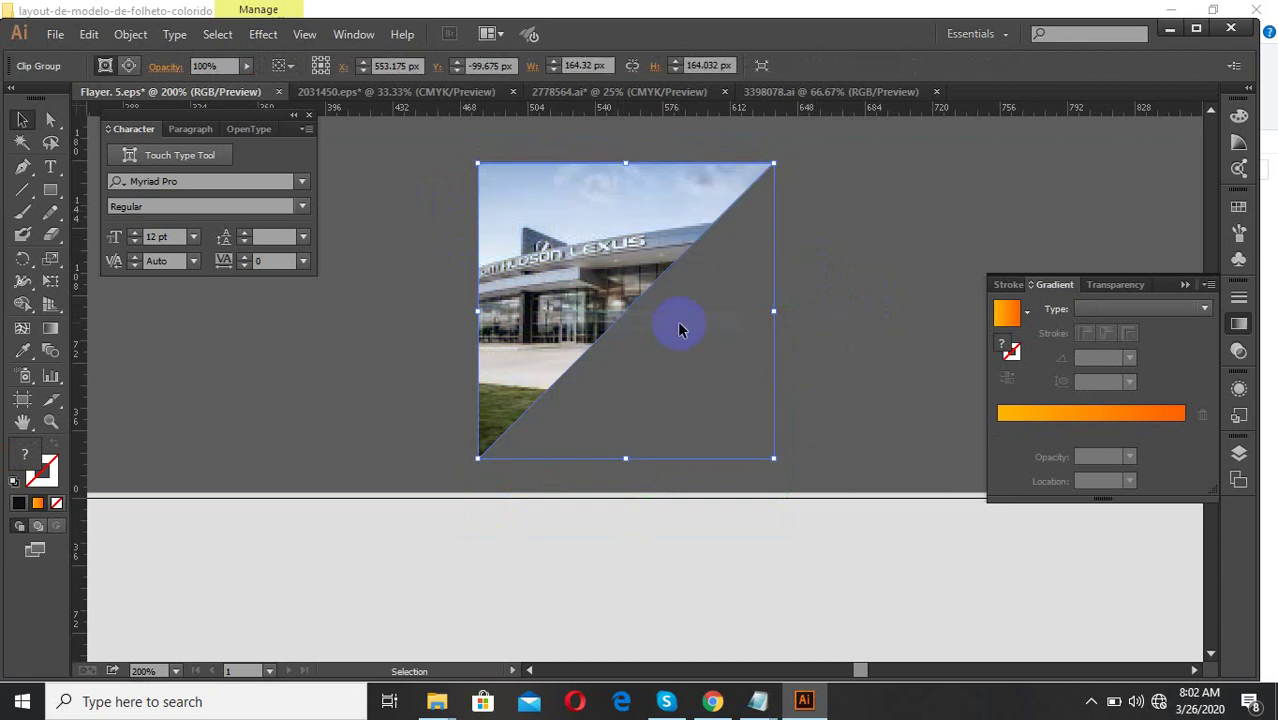
- Fit the triangular building photo into the upper-left corner of the first inner spread's left page at about 158 px square
click(775, 323)
scroll(598, 315, down, 4)
drag(541, 316, 530, 468)
scroll(530, 468, up, 3)
scroll(548, 457, up, 1)
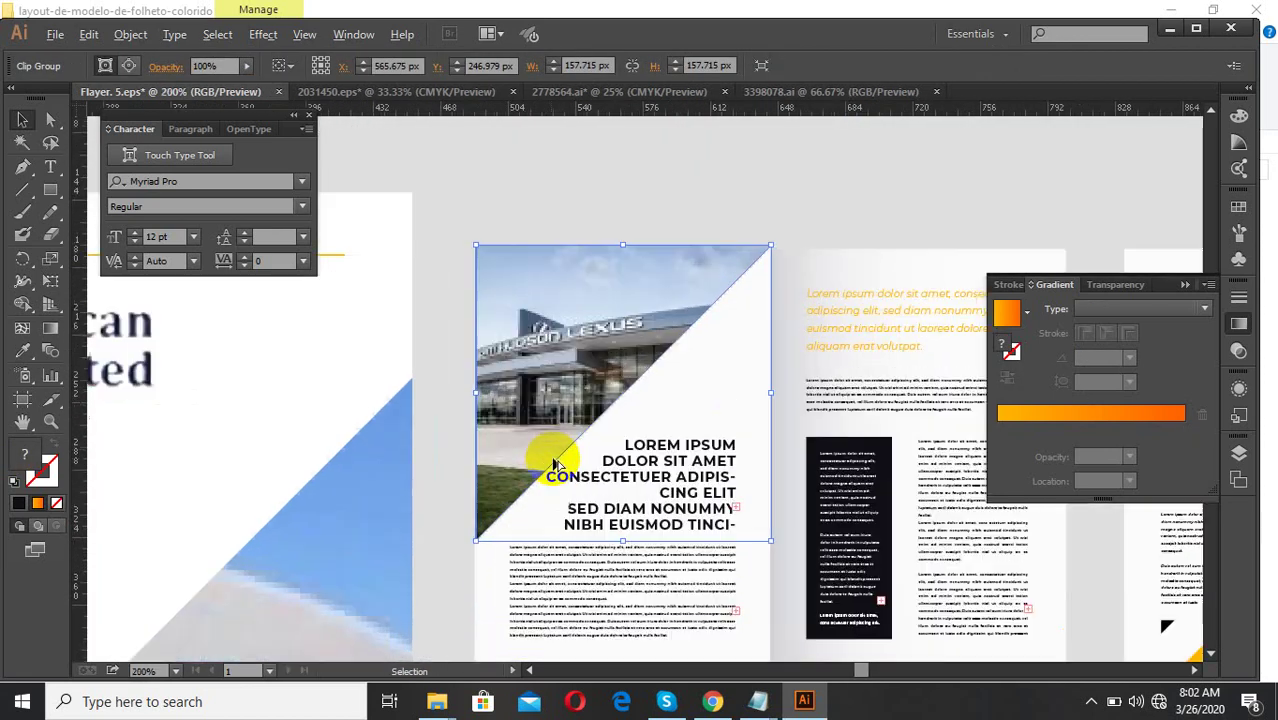
scroll(807, 208, up, 3)
scroll(866, 180, up, 2)
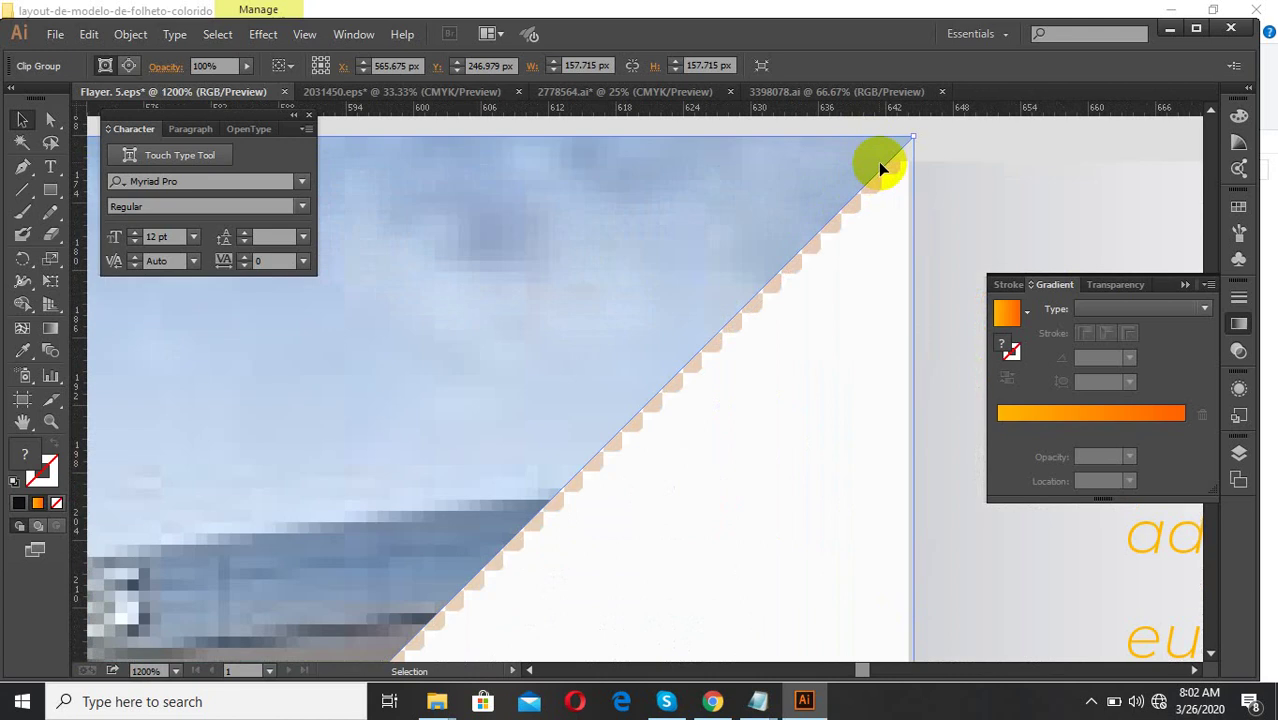
drag(878, 161, 872, 192)
scroll(807, 304, down, 8)
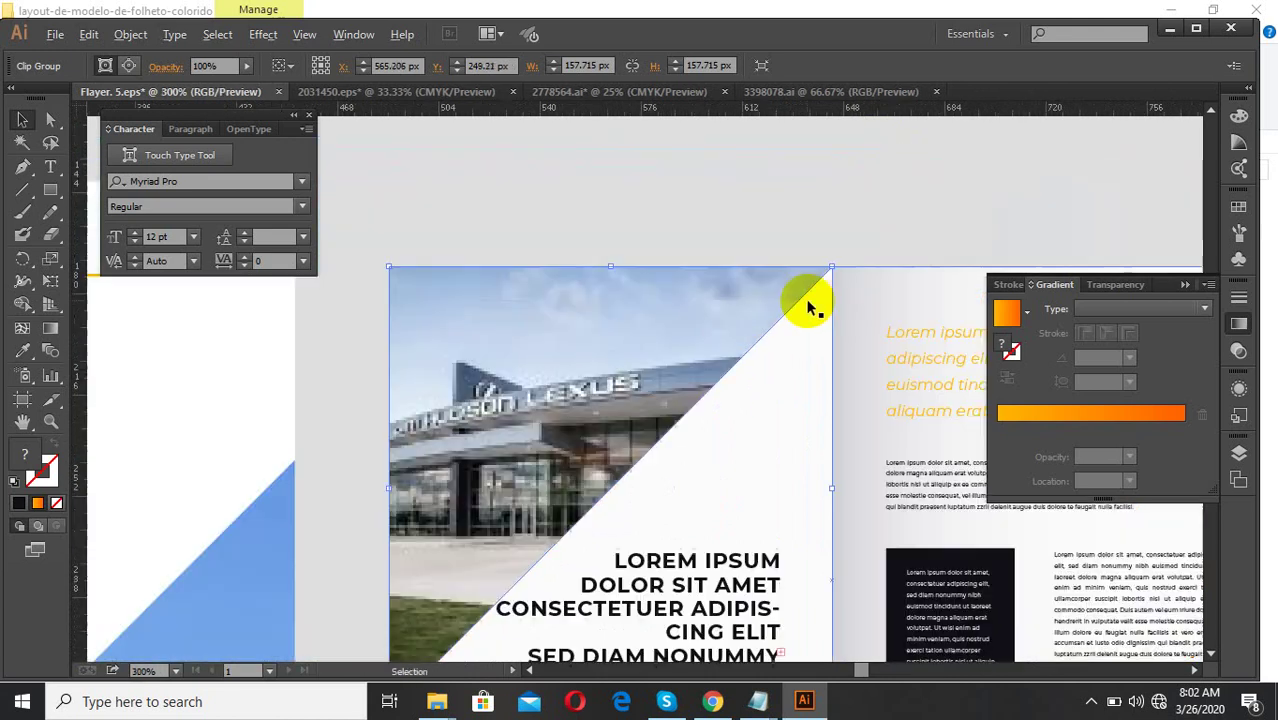
- Cut the patterned corner triangle from the left page of the lower-left inner spread
click(744, 237)
scroll(555, 300, down, 2)
scroll(628, 436, up, 5)
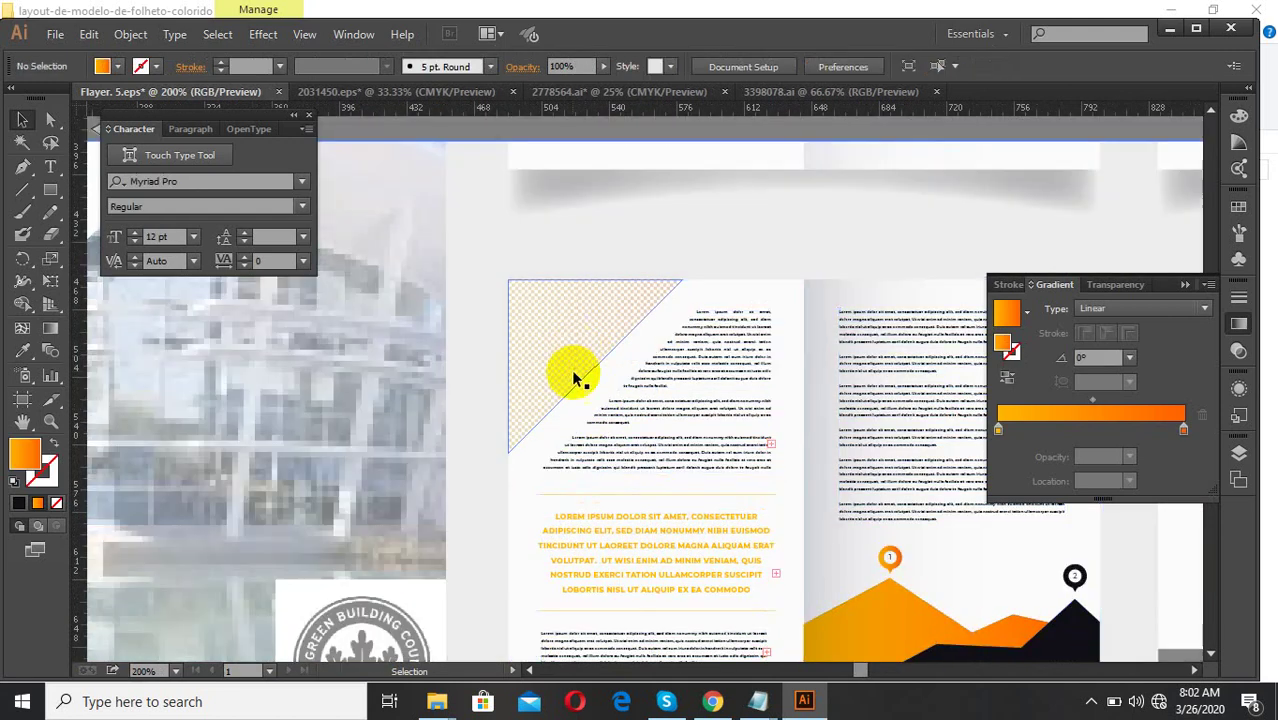
click(571, 369)
scroll(577, 390, down, 2)
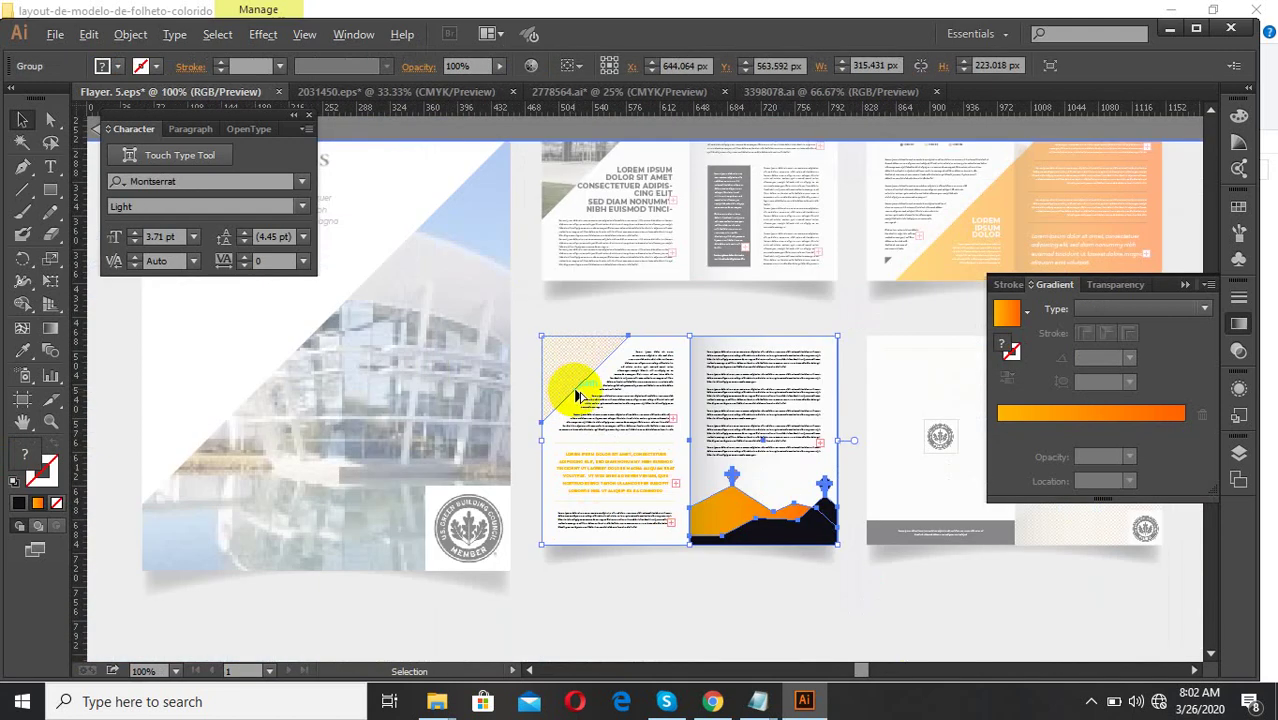
scroll(577, 397, up, 2)
click(577, 393)
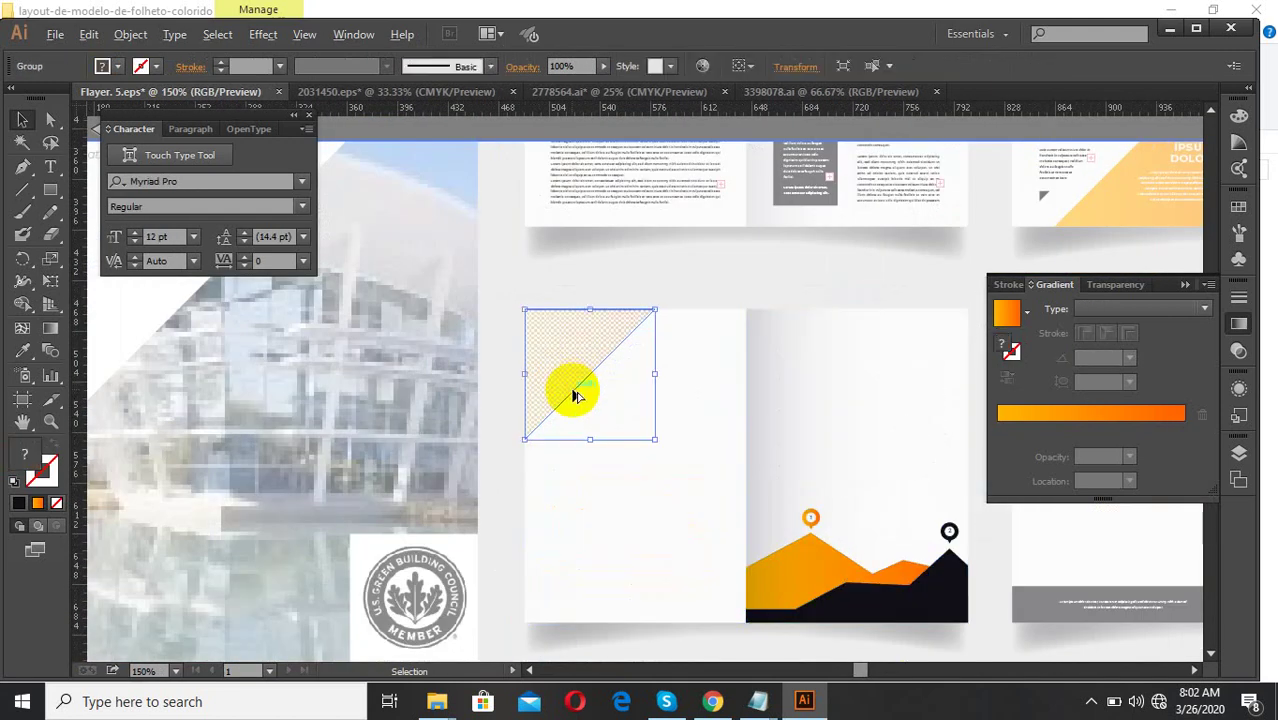
scroll(700, 465, up, 1)
drag(735, 489, 830, 546)
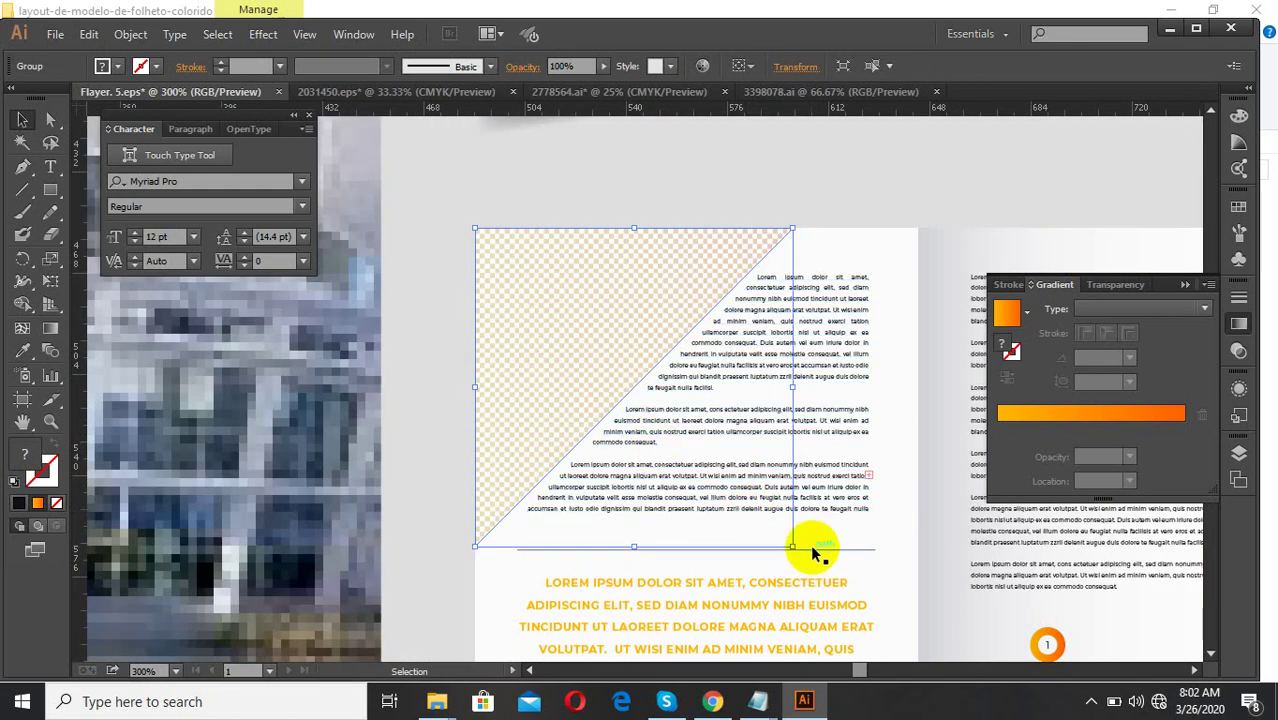
scroll(628, 474, down, 4)
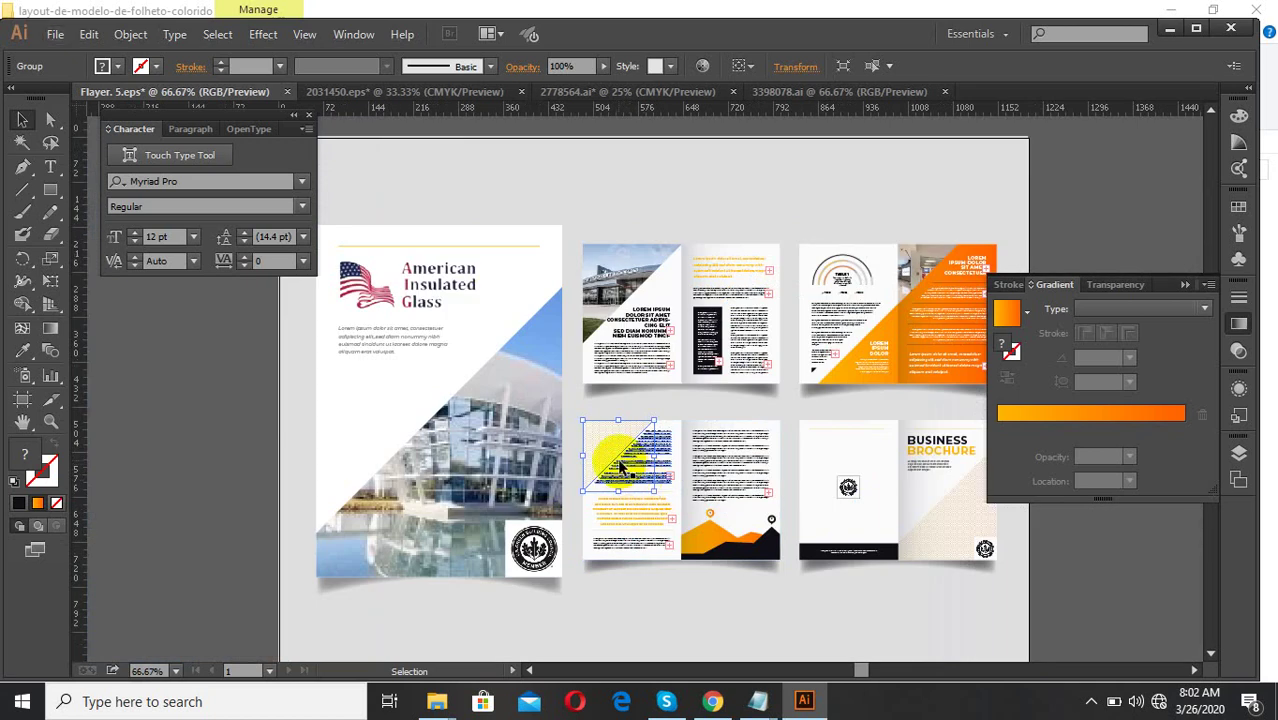
scroll(622, 466, down, 1)
key(ctrl+x)
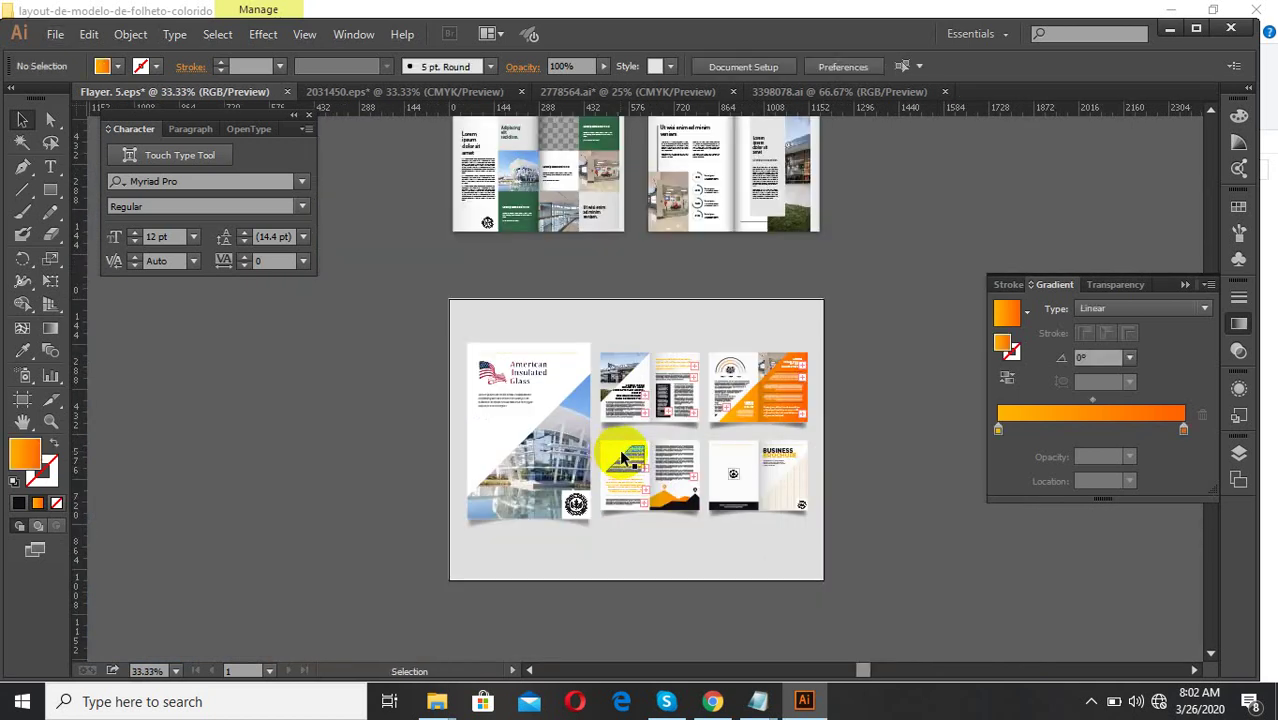
- Paste the patterned triangle and move it to the empty area above the artboard
click(627, 372)
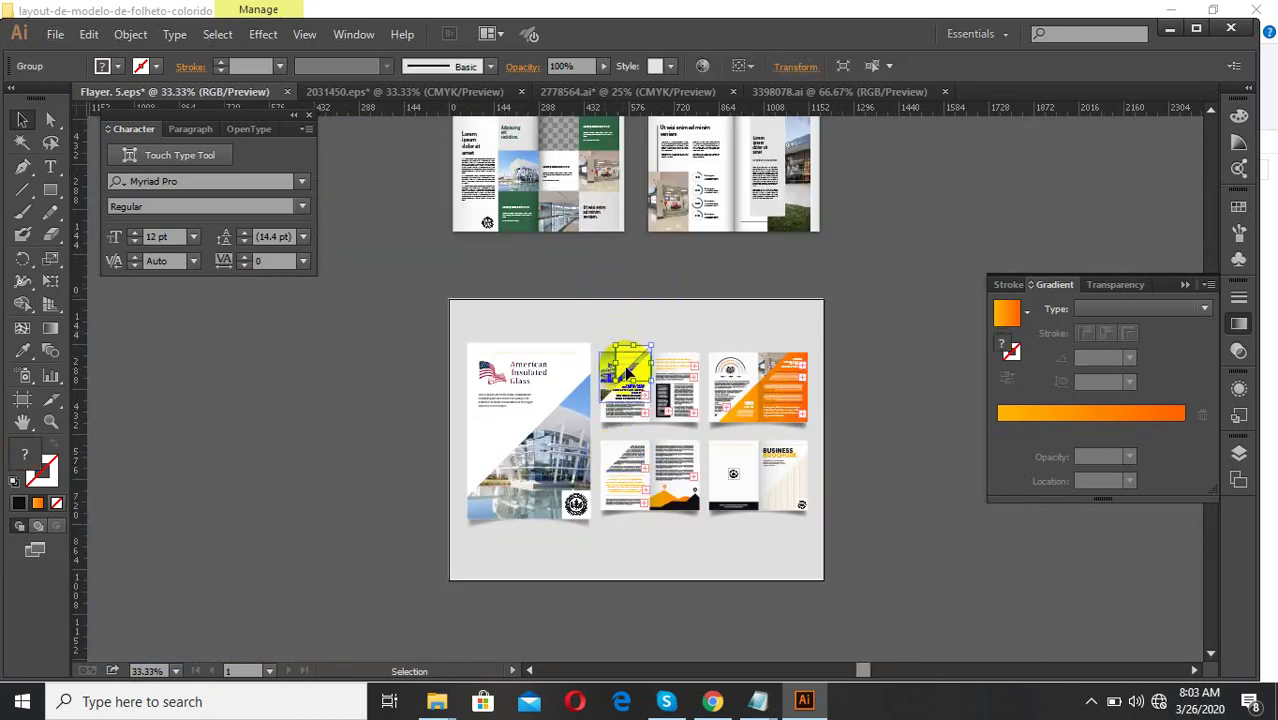
drag(627, 345, 622, 268)
scroll(665, 260, up, 2)
- Isolate the pasted patterned triangle's group, cut out its orange gradient triangle path, and leave isolation
double_click(654, 274)
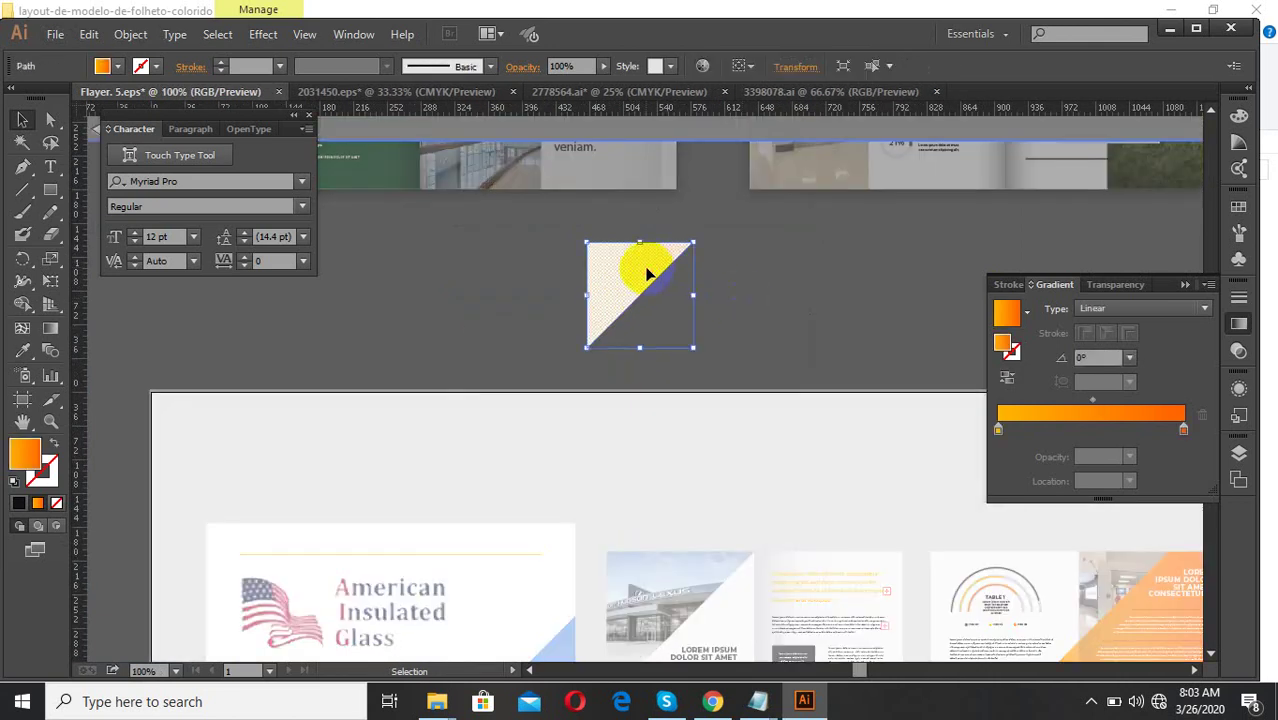
drag(656, 285, 812, 308)
key(ctrl+z)
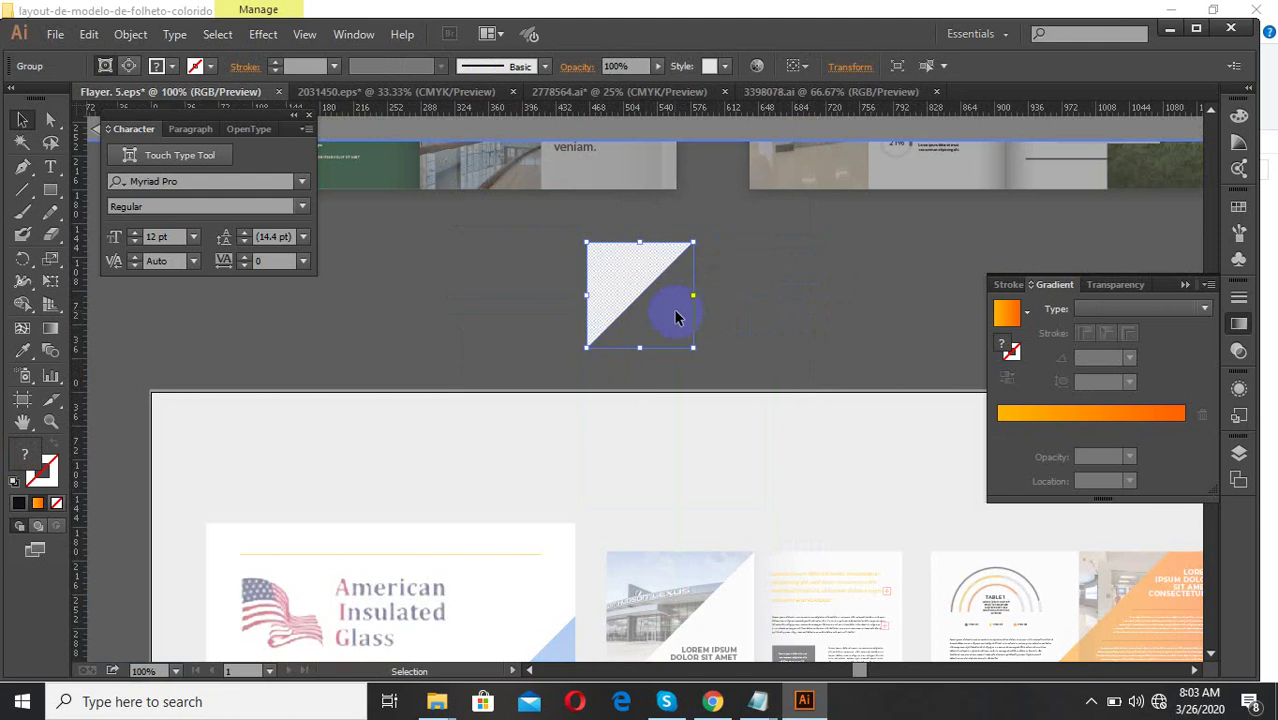
key(v)
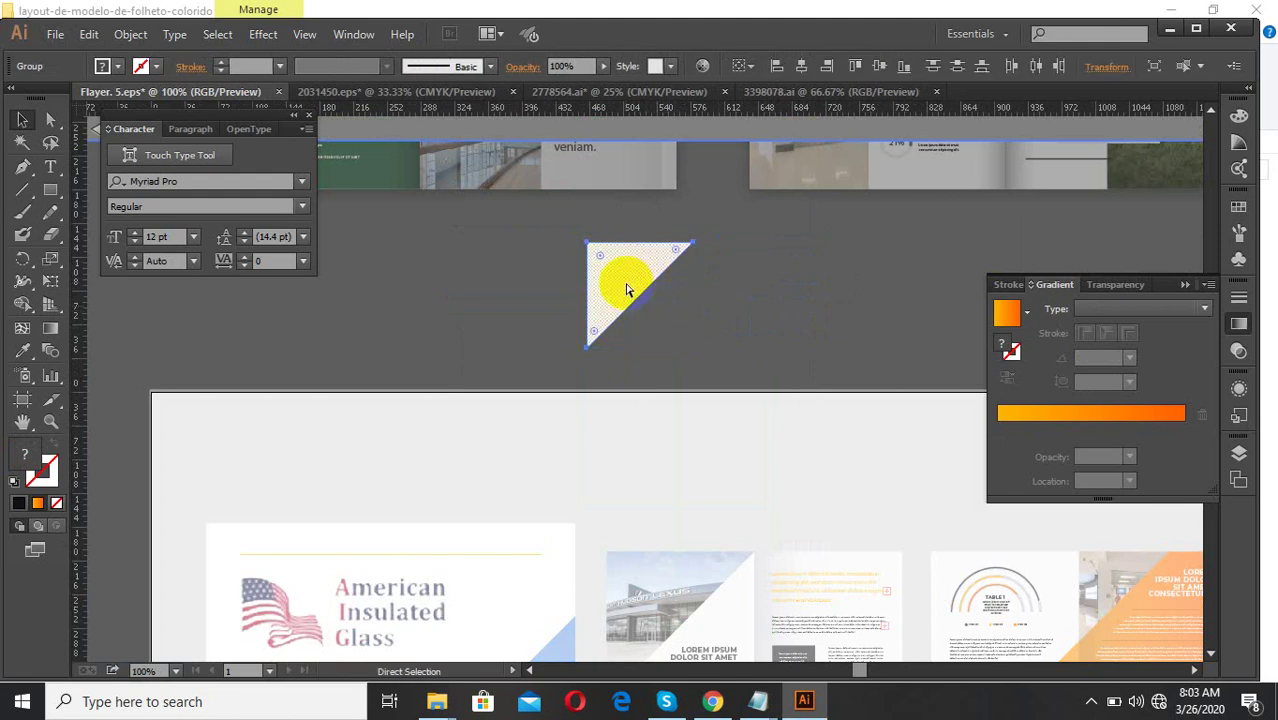
key(ctrl+x)
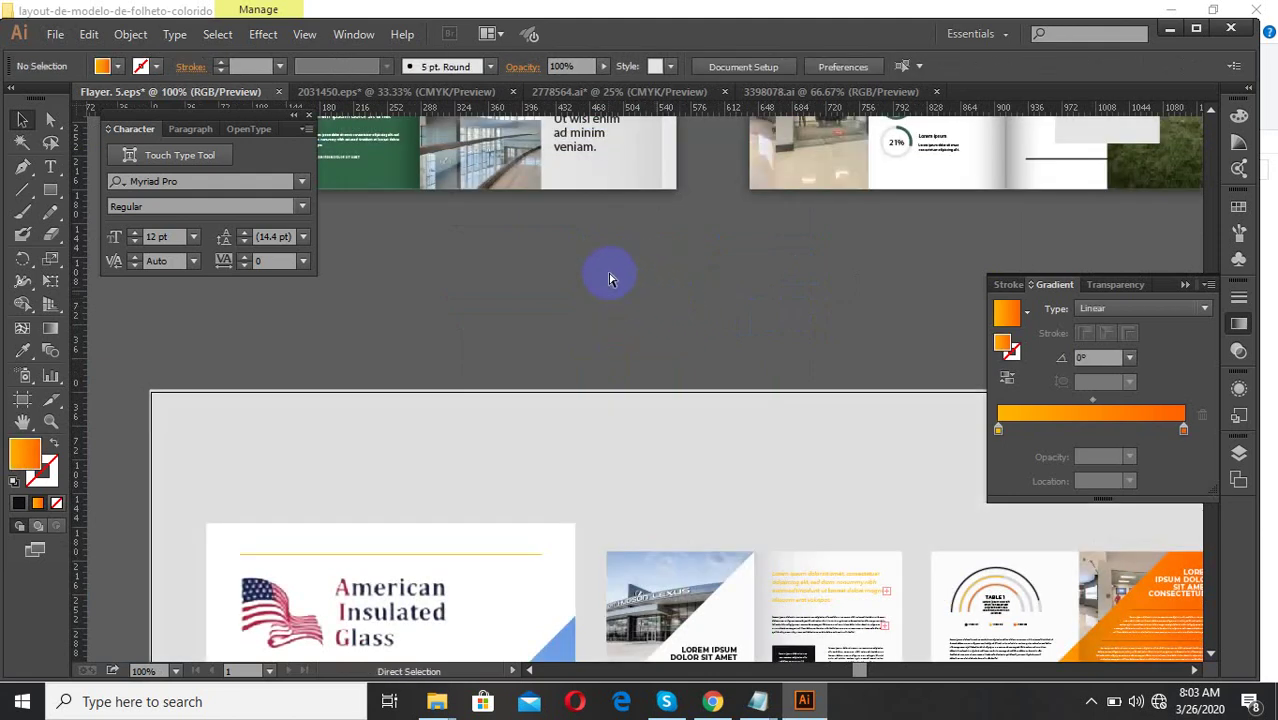
key(ctrl+z)
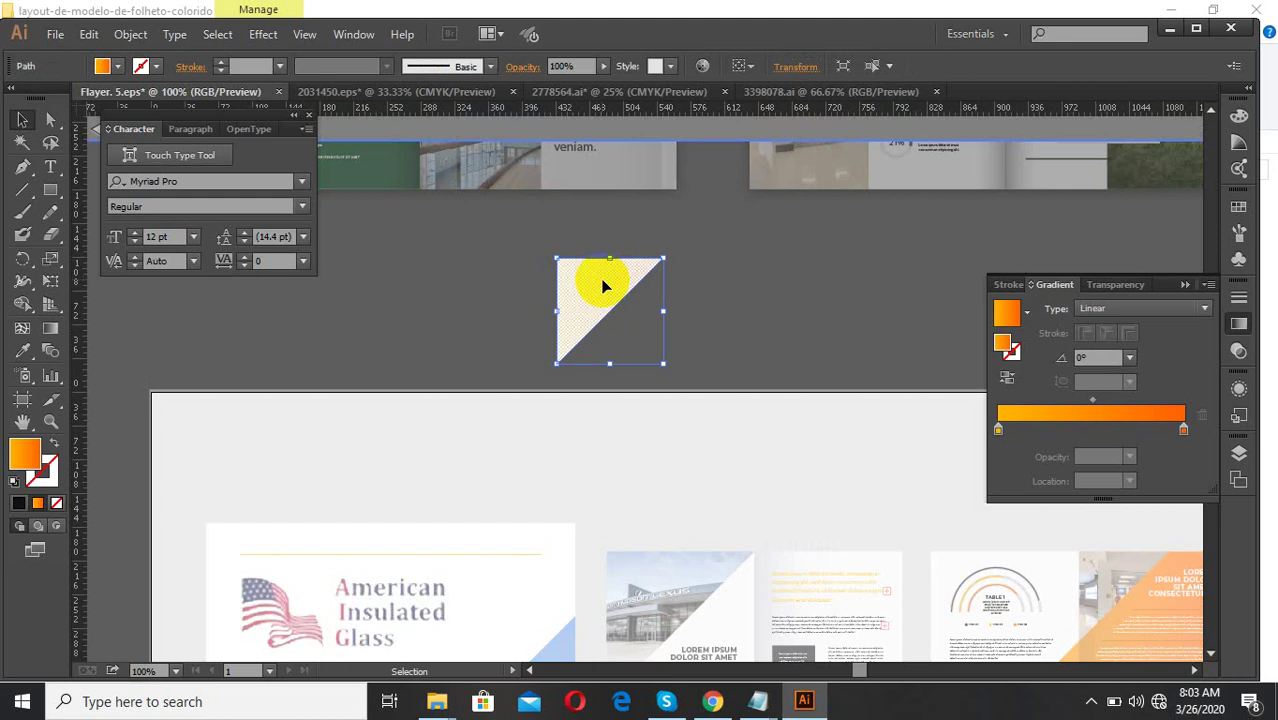
key(ctrl+x)
double_click(691, 308)
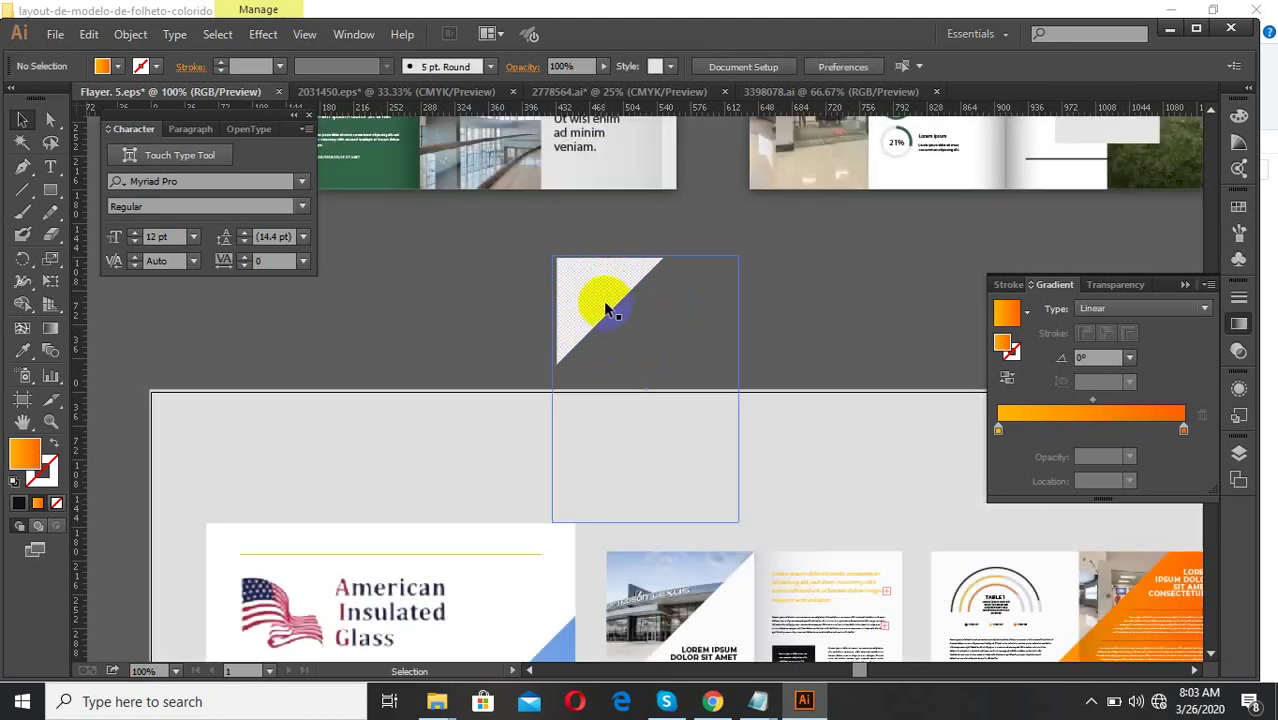
- Move the white patterned triangle aside and paste the orange gradient triangle separately above the artboard
drag(600, 297, 596, 297)
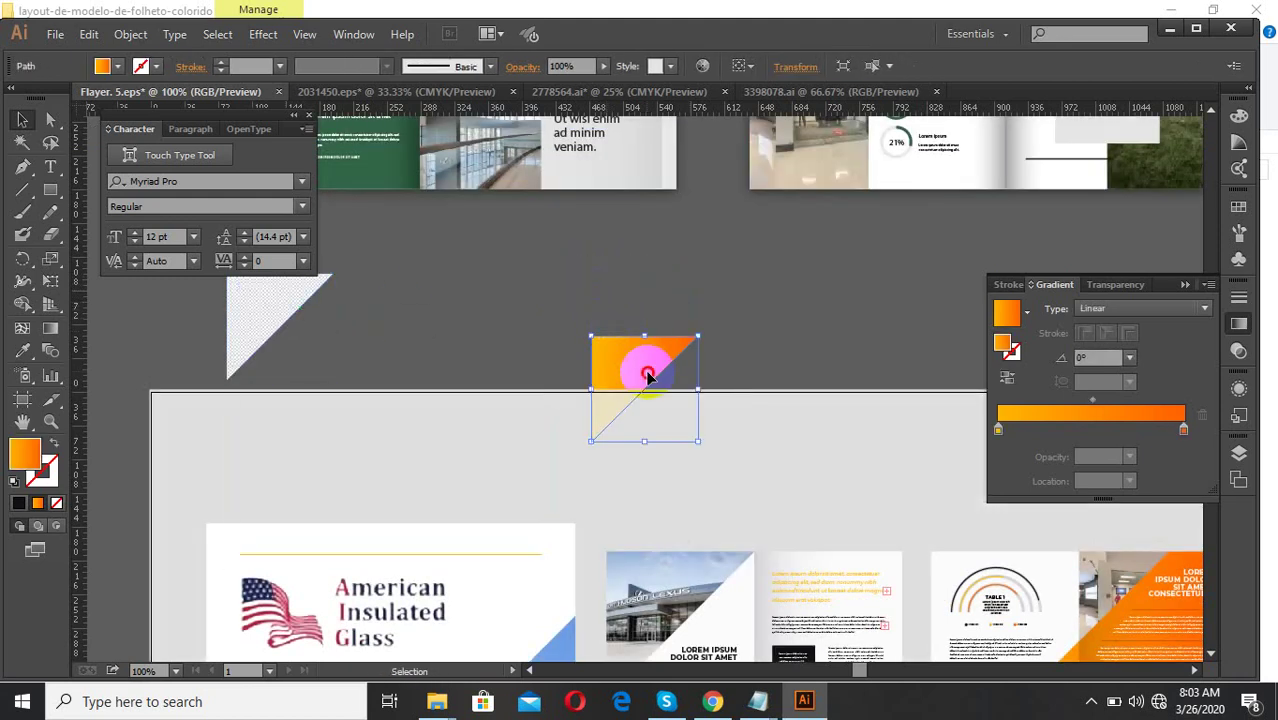
drag(647, 371, 620, 279)
click(790, 297)
- Bring the Lexus reception-desk photo from the upper brochure page down over the orange gradient triangle
key(ctrl+minus)
key(ctrl+minus)
drag(724, 315, 713, 417)
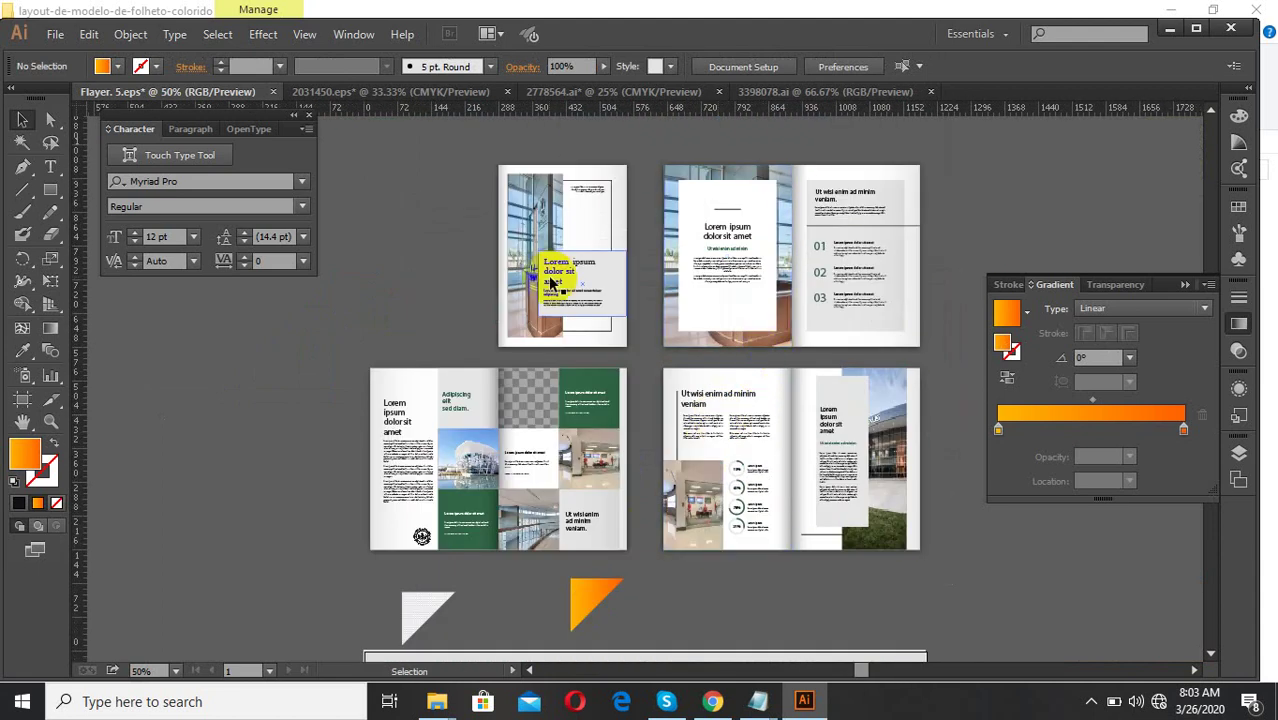
click(530, 211)
scroll(530, 211, down, 2)
drag(536, 225, 621, 383)
scroll(565, 445, up, 3)
scroll(565, 306, up, 2)
drag(570, 224, 579, 355)
scroll(585, 357, down, 2)
scroll(583, 484, up, 2)
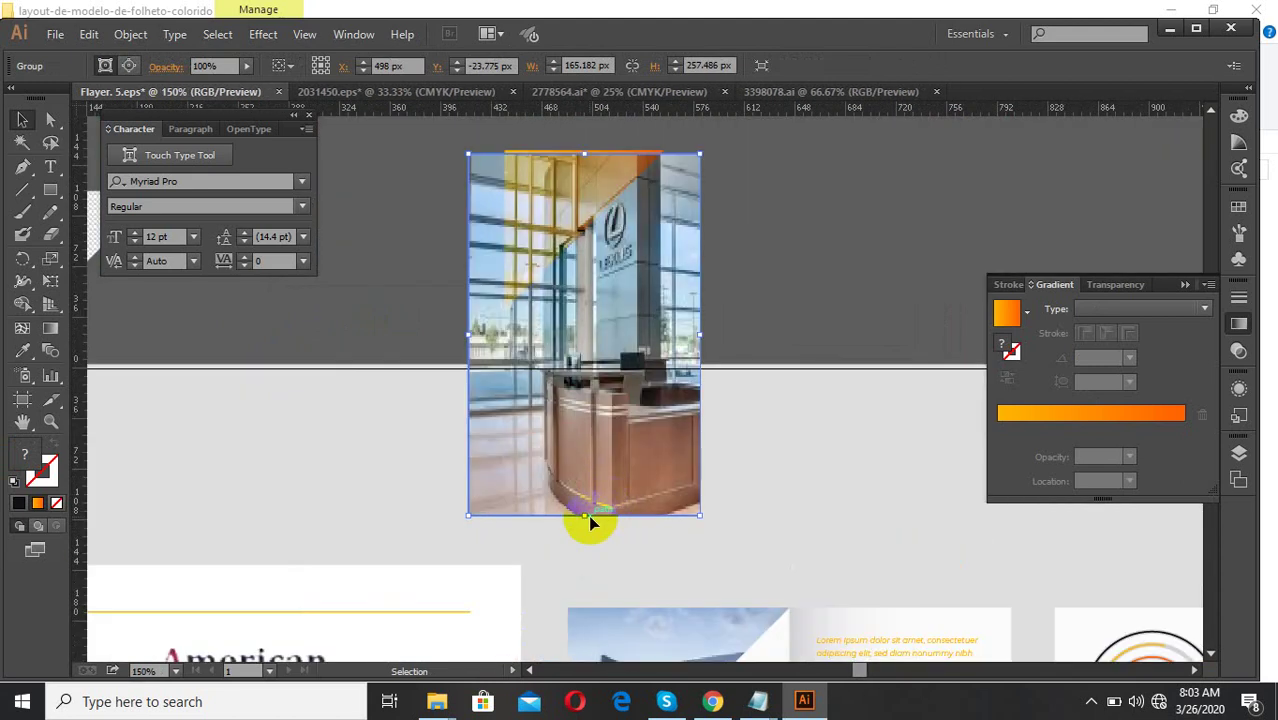
- Reduce the reception photo's height to about 135 px, with its upper edge extending above the orange triangle
drag(589, 517, 563, 334)
click(709, 277)
scroll(710, 279, down, 1)
click(680, 288)
scroll(634, 214, up, 3)
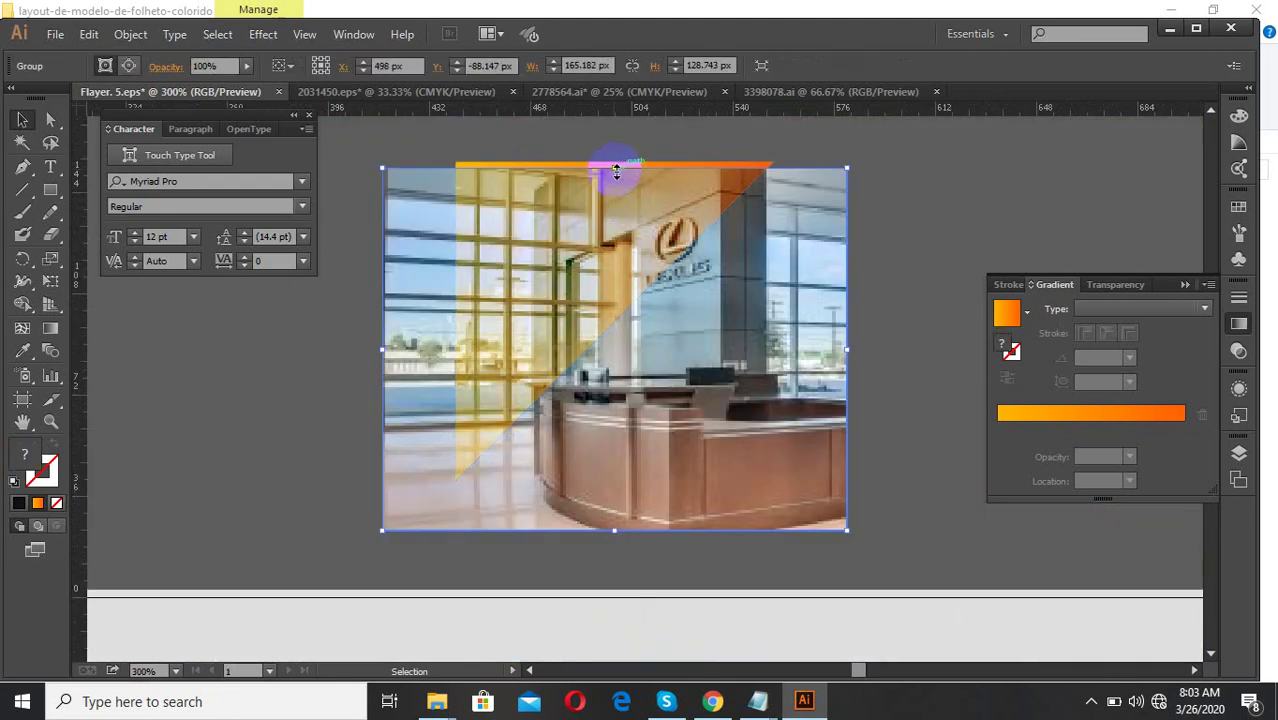
drag(608, 166, 624, 133)
click(624, 133)
scroll(728, 203, down, 3)
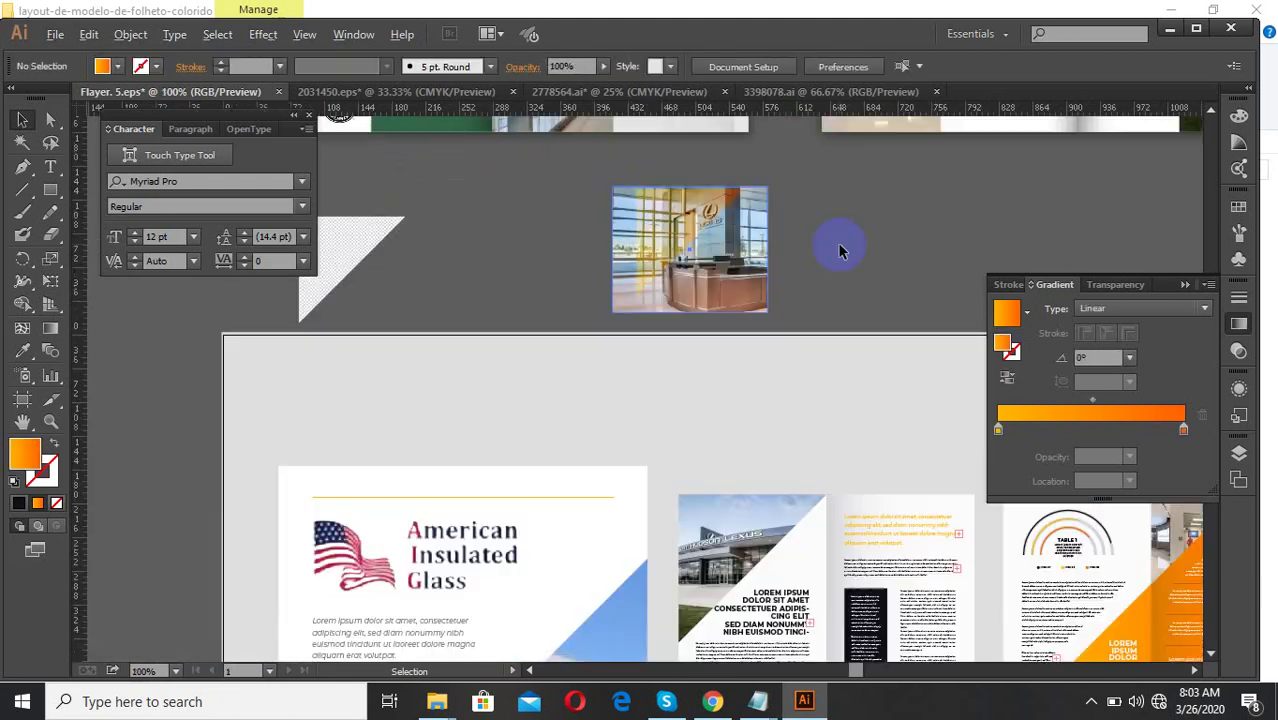
- Try to clip the reception photo to the orange triangle with a clipping mask
click(634, 218)
scroll(741, 196, up, 3)
right_click(634, 215)
click(722, 324)
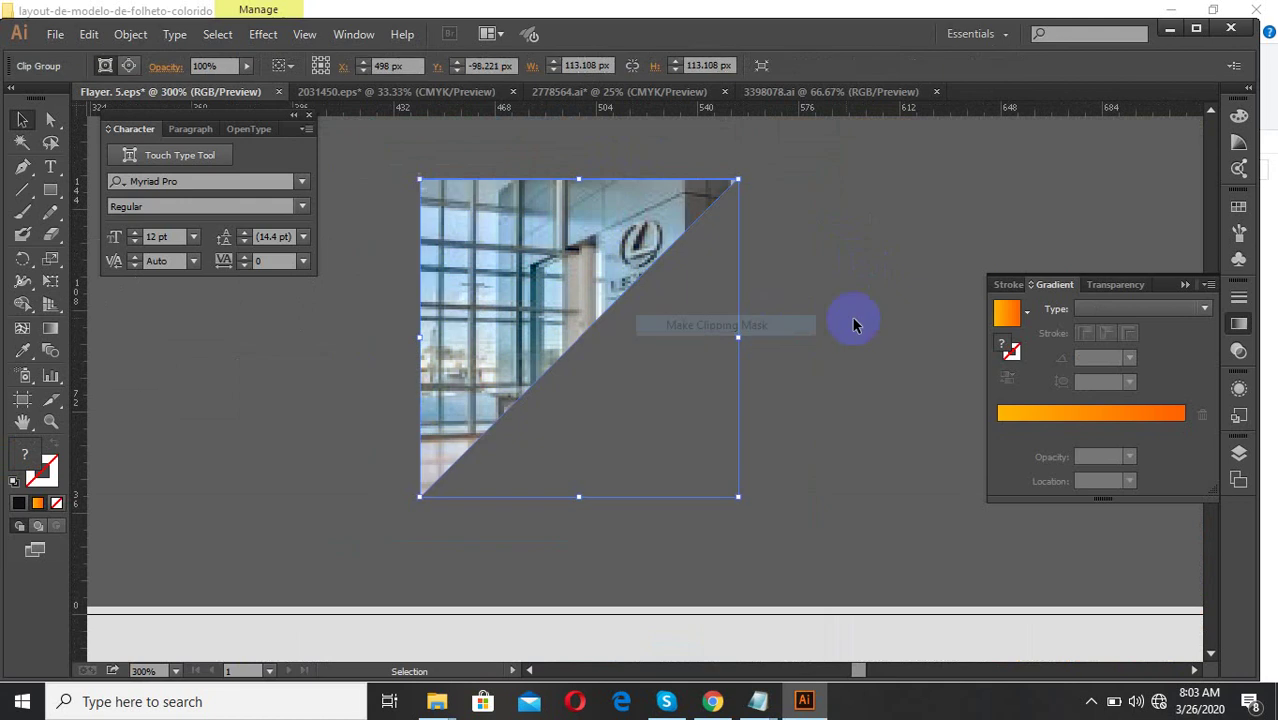
click(853, 323)
click(690, 322)
key(ctrl+z)
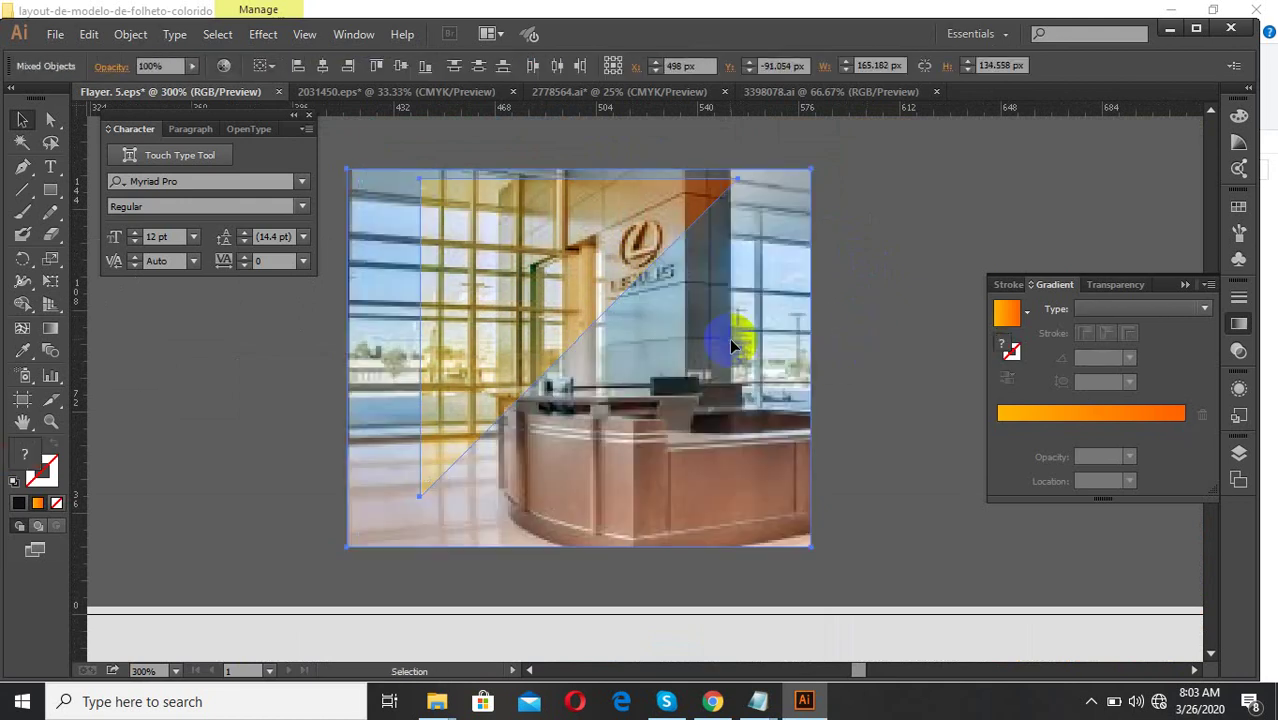
- Shift the reception photo so the sign and desk fall within the orange triangle, and clip it with a clipping mask
click(814, 340)
drag(731, 364, 632, 320)
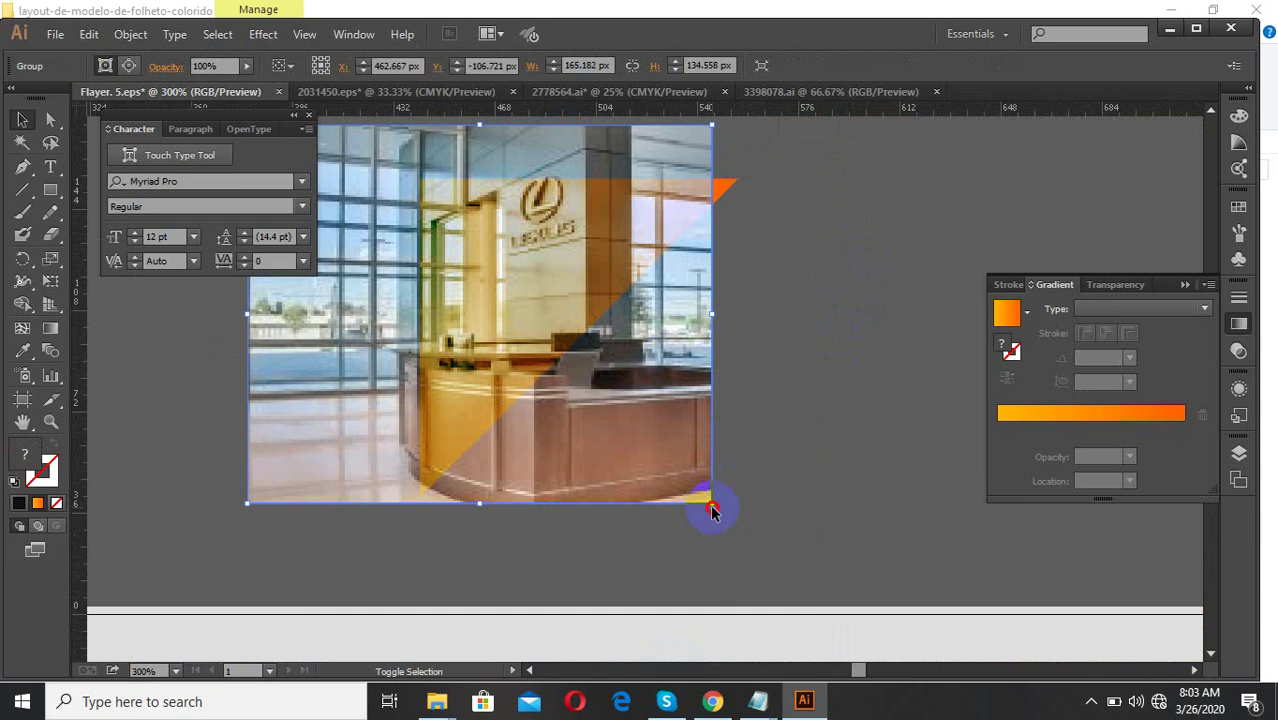
drag(627, 430, 680, 438)
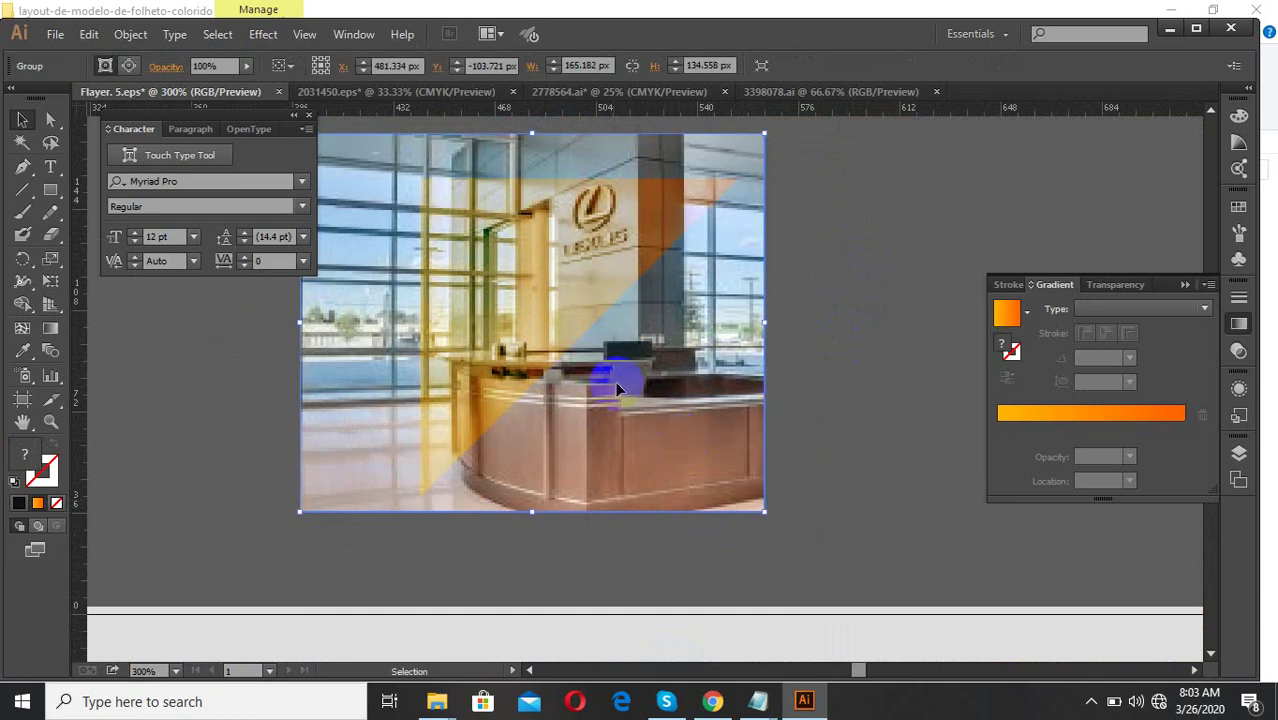
drag(879, 445, 529, 212)
right_click(529, 212)
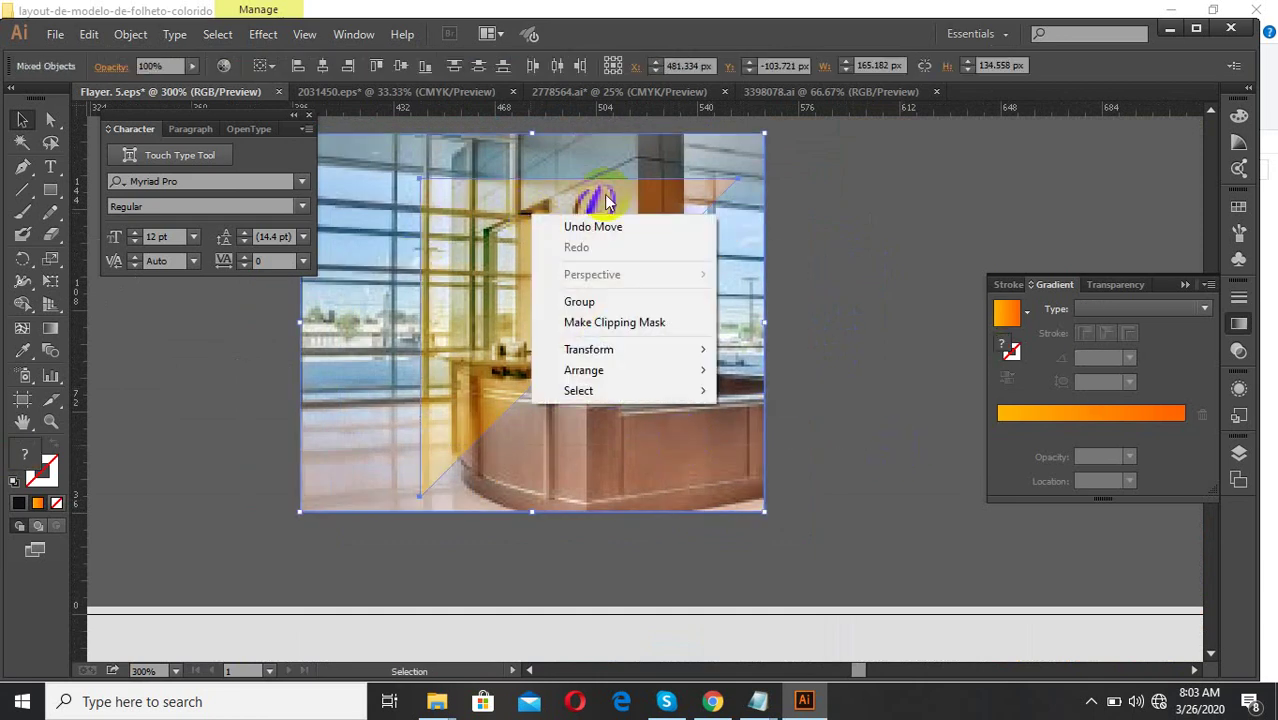
click(607, 328)
click(660, 290)
- Place a copy of the triangle-clipped Lexus reception photo at the upper left of the lower inner page
scroll(645, 300, down, 5)
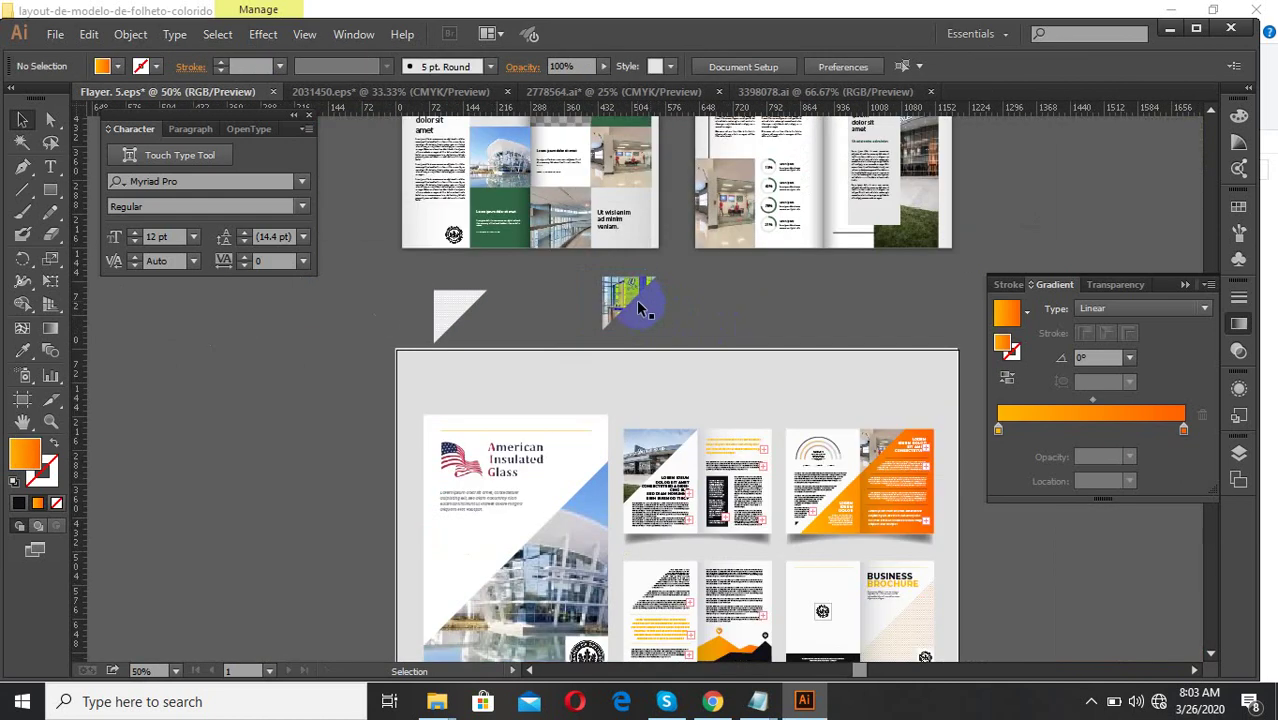
drag(625, 297, 648, 600)
scroll(646, 598, up, 4)
scroll(644, 580, up, 3)
scroll(536, 325, down, 3)
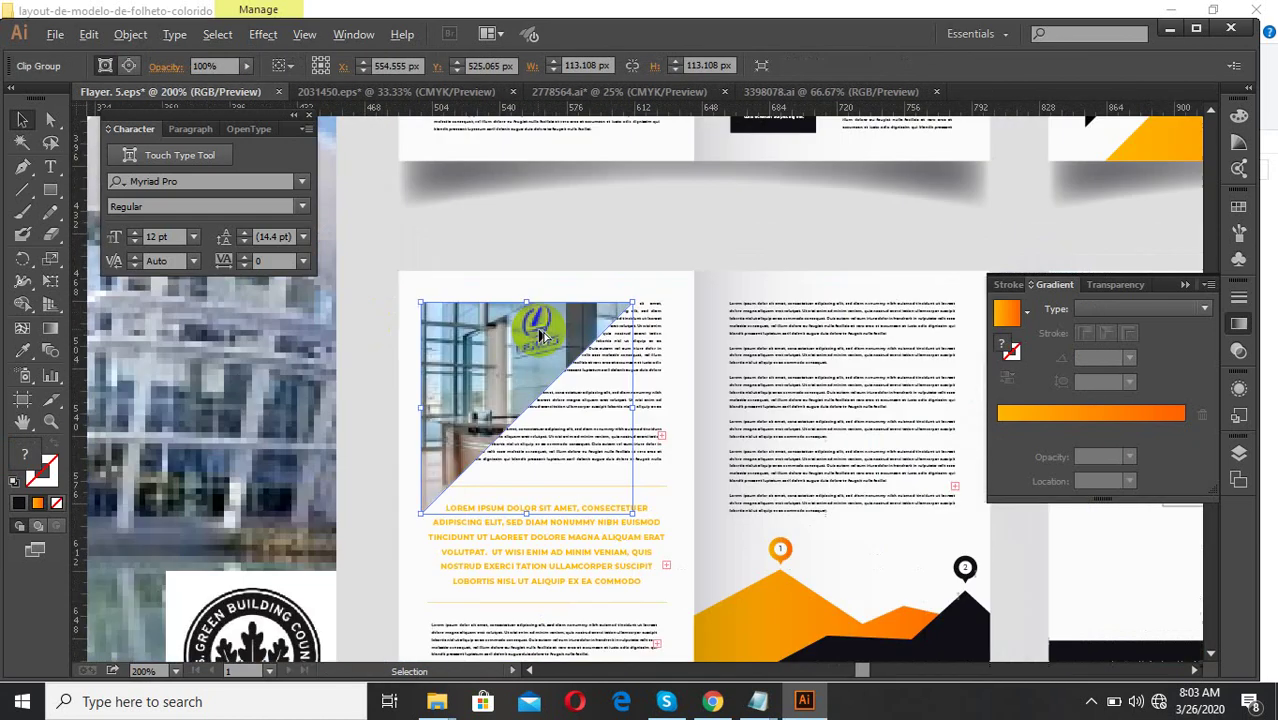
scroll(597, 305, up, 1)
drag(608, 322, 554, 297)
scroll(574, 320, down, 2)
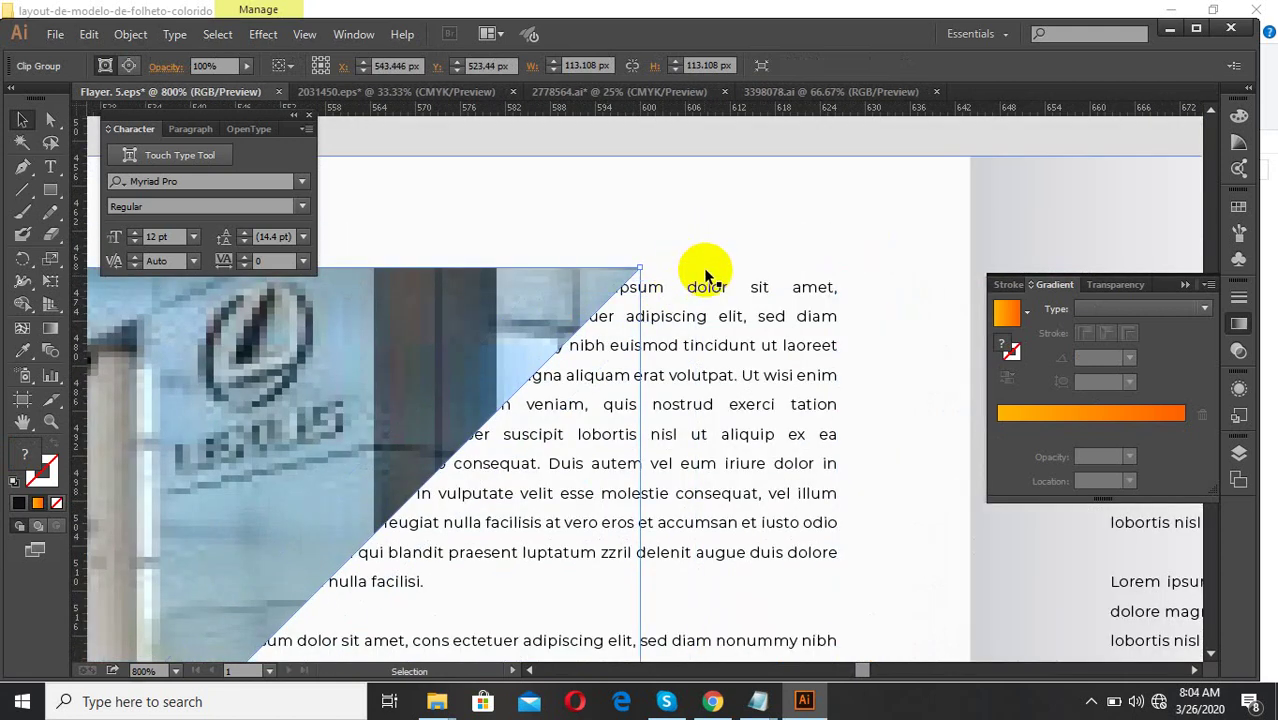
- Align the clipped reception photo with the upper-left corner of the lower inner page
click(722, 303)
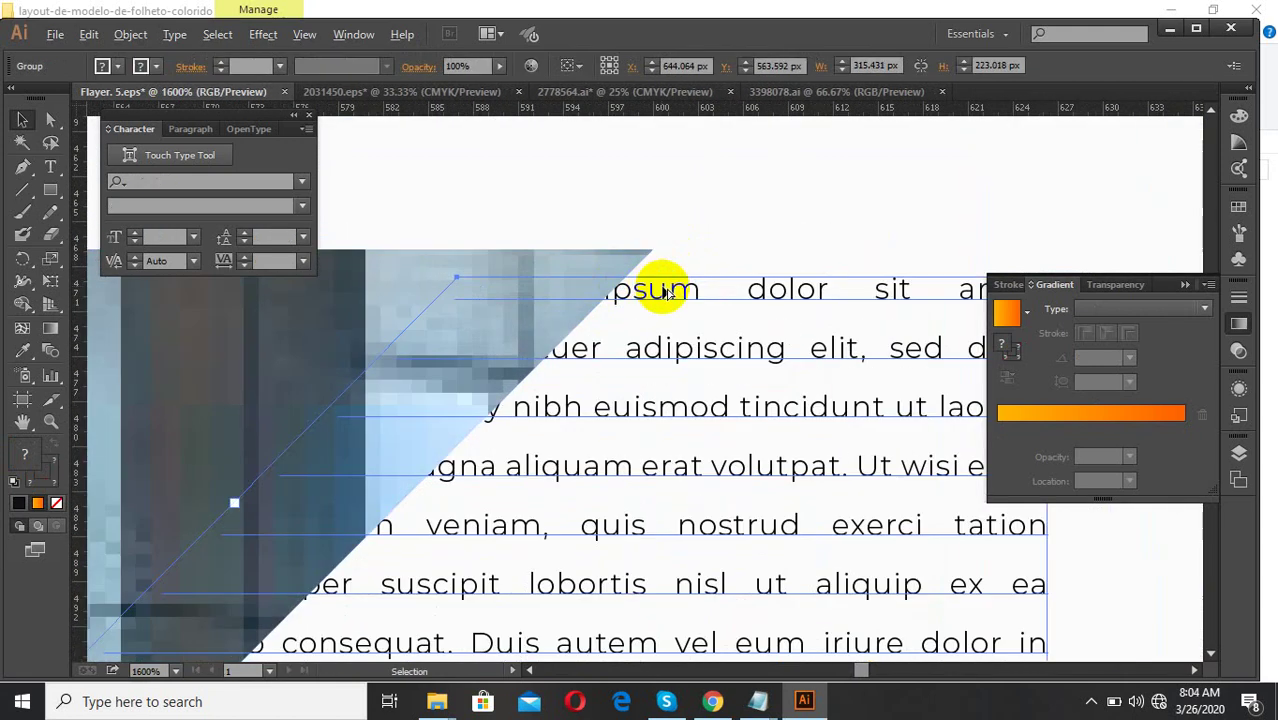
scroll(778, 290, down, 5)
scroll(474, 612, up, 4)
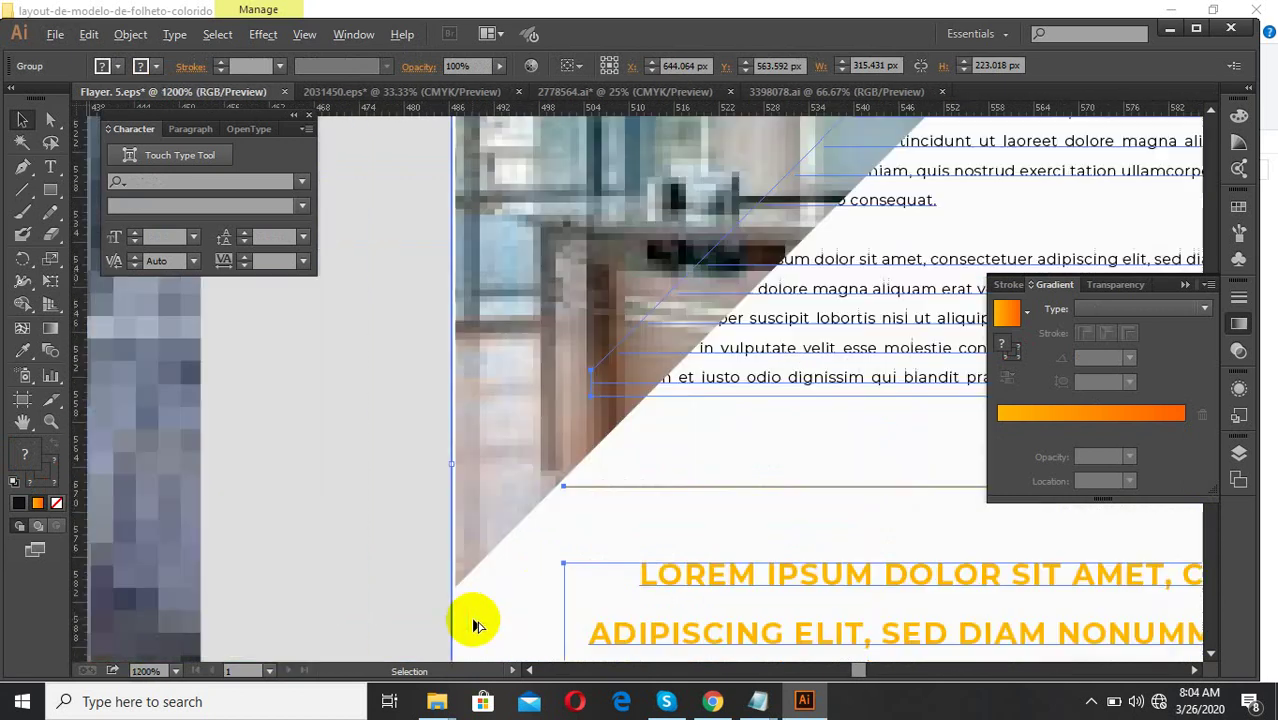
click(491, 447)
scroll(491, 463, down, 2)
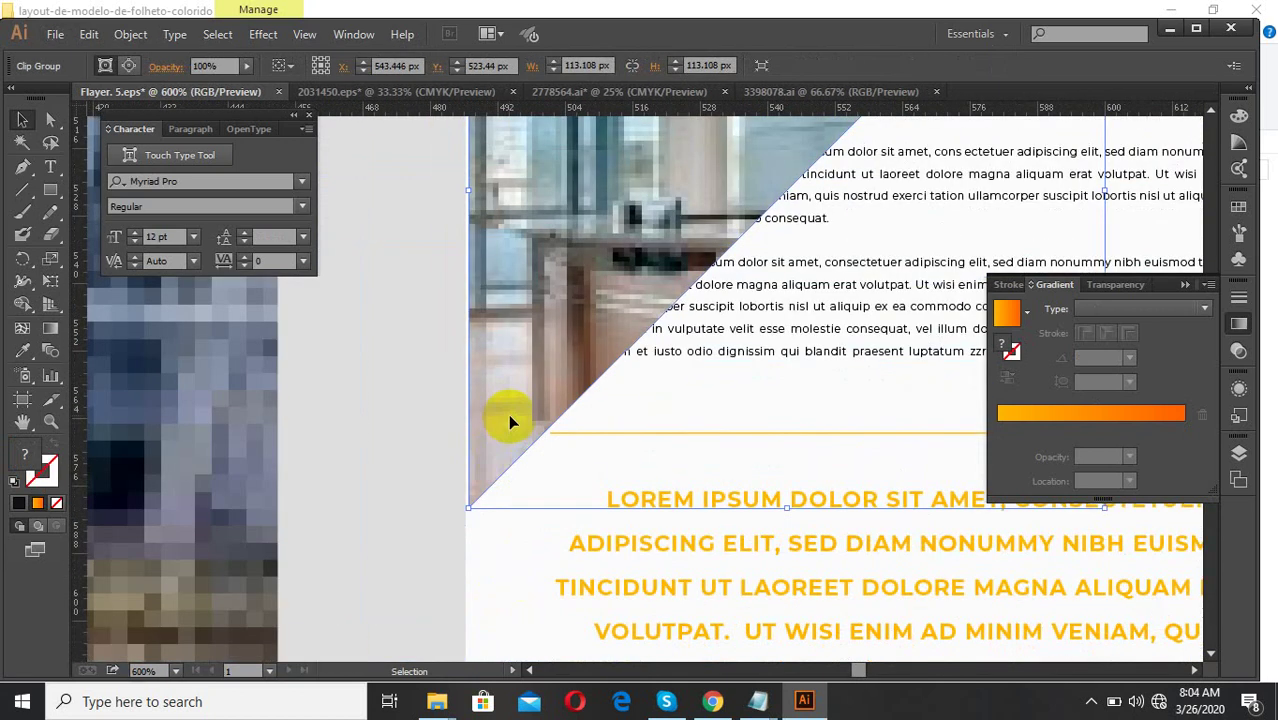
drag(508, 419, 516, 320)
scroll(513, 471, down, 4)
scroll(636, 321, up, 2)
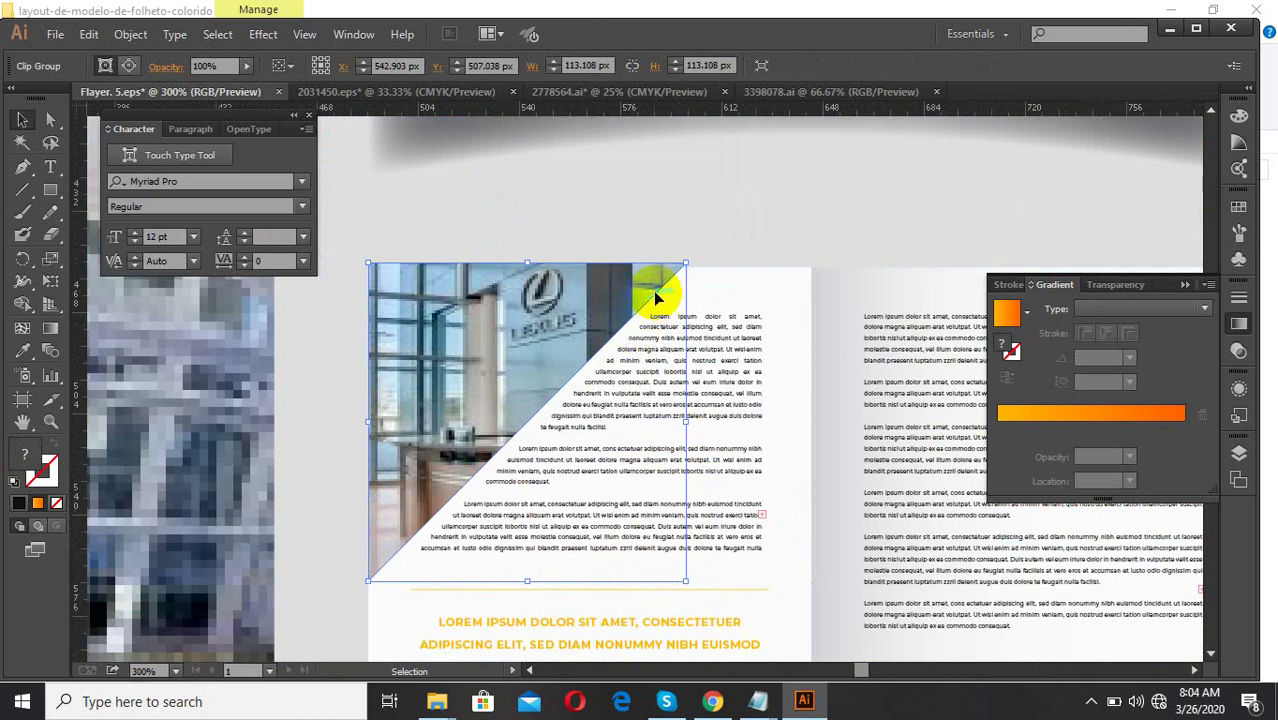
- Reduce the clipped reception photo to about 111.5 px wide and high so it fits the page corner, and deselect it
drag(687, 265, 688, 268)
scroll(688, 268, down, 5)
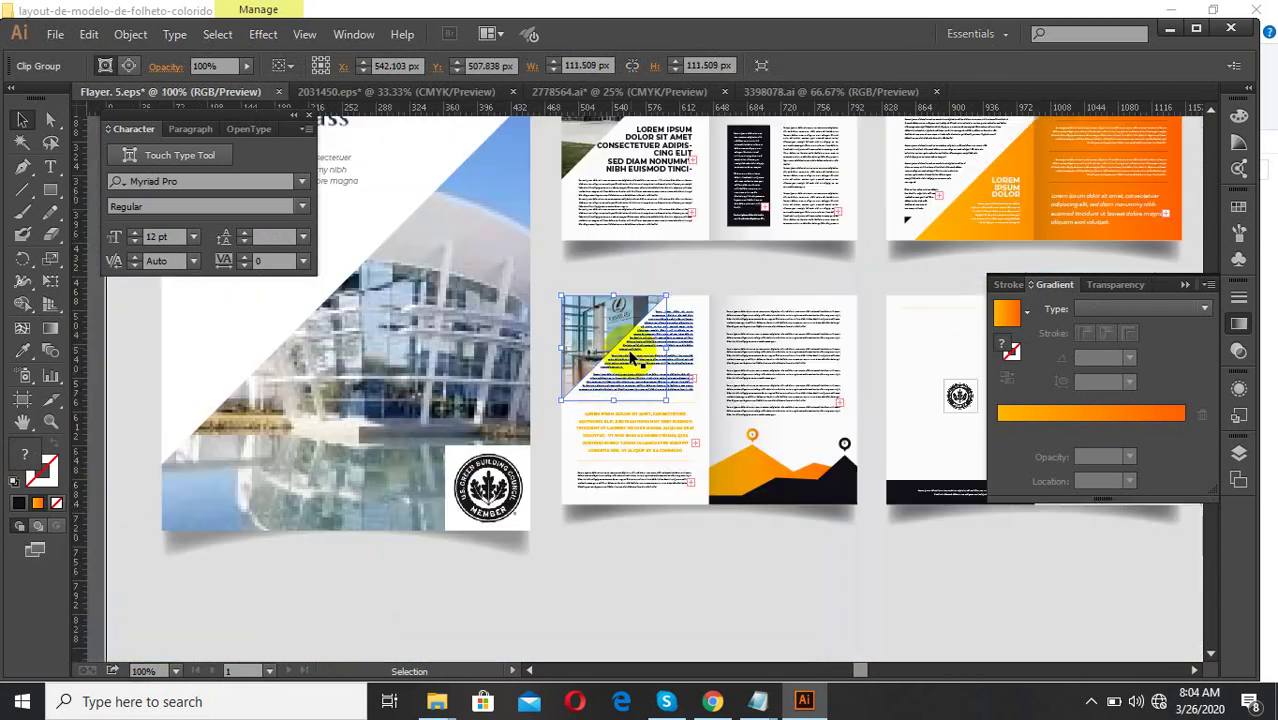
click(854, 487)
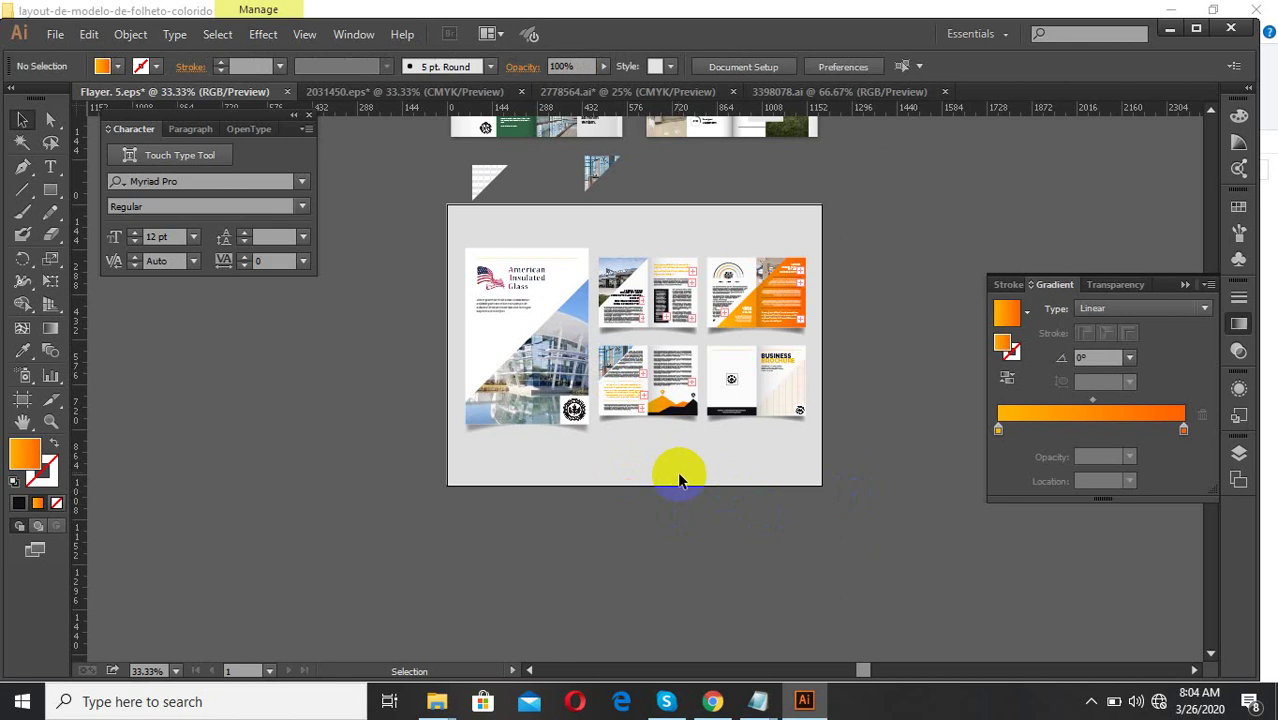
- Isolate the group containing the orange and black mountain graphic on the lower inner spread
scroll(700, 420, up, 3)
scroll(628, 486, up, 3)
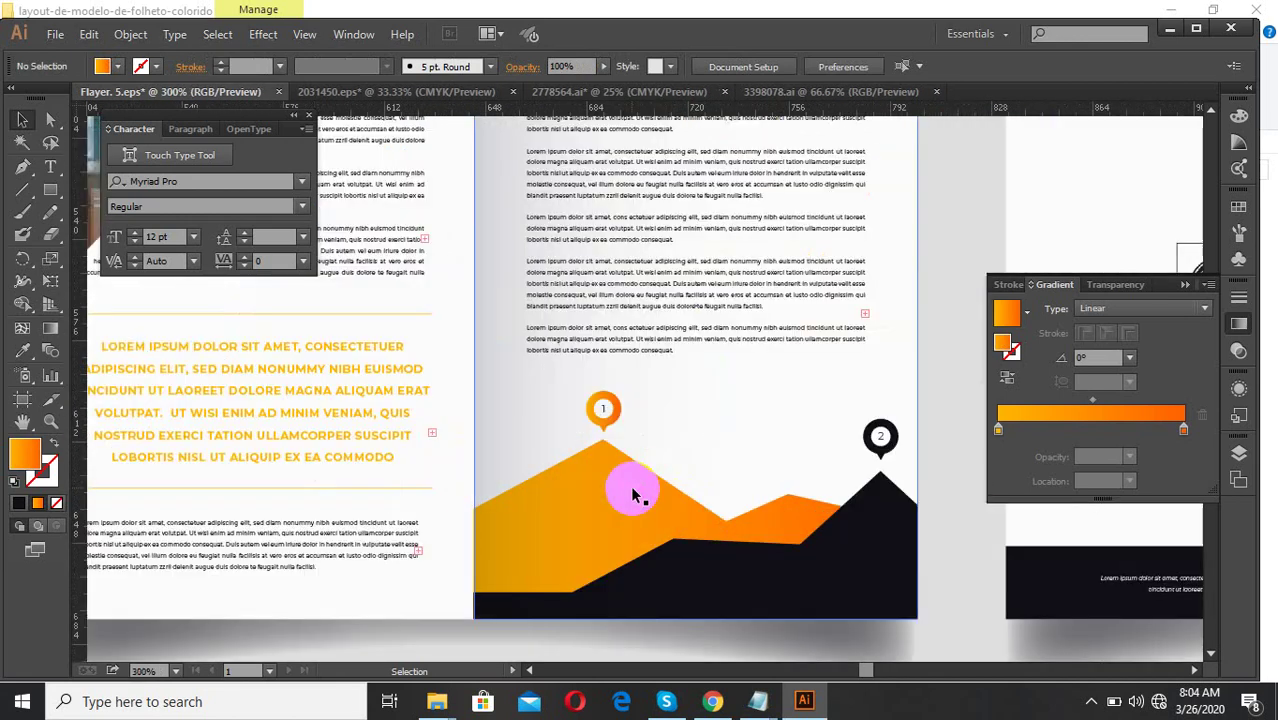
scroll(545, 430, down, 4)
click(545, 430)
scroll(614, 510, down, 3)
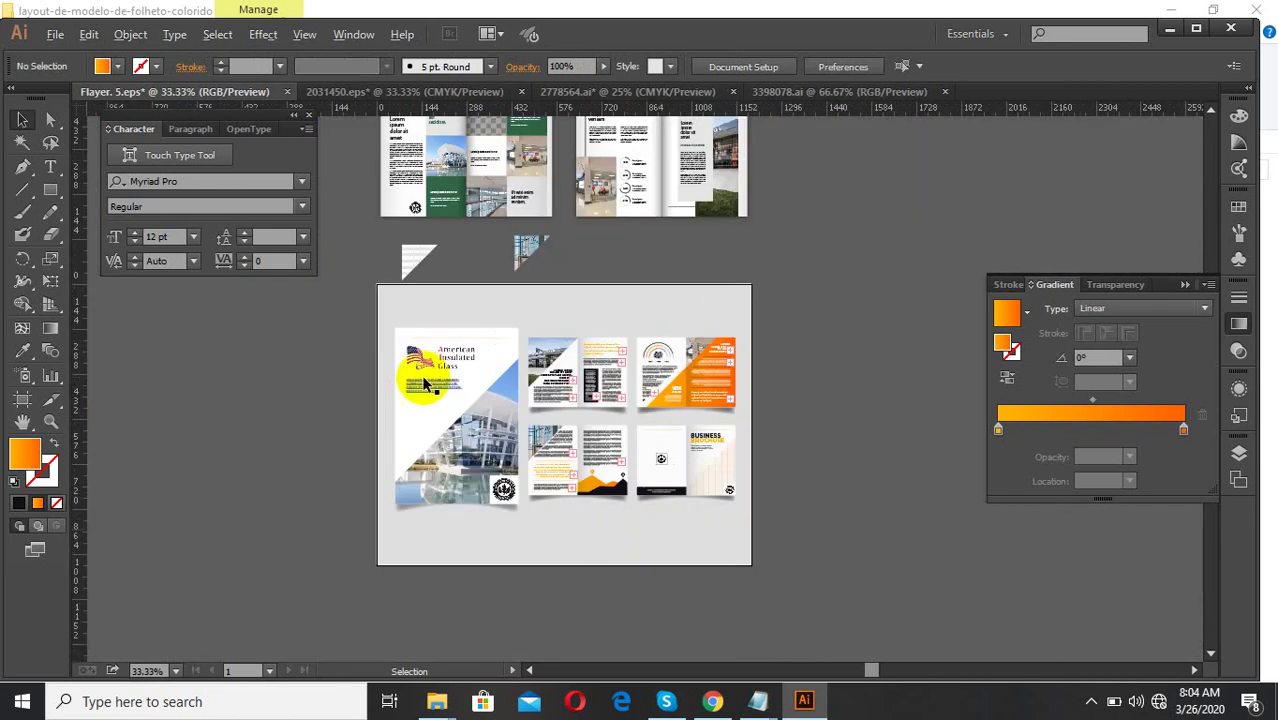
scroll(420, 375, up, 2)
scroll(466, 432, down, 1)
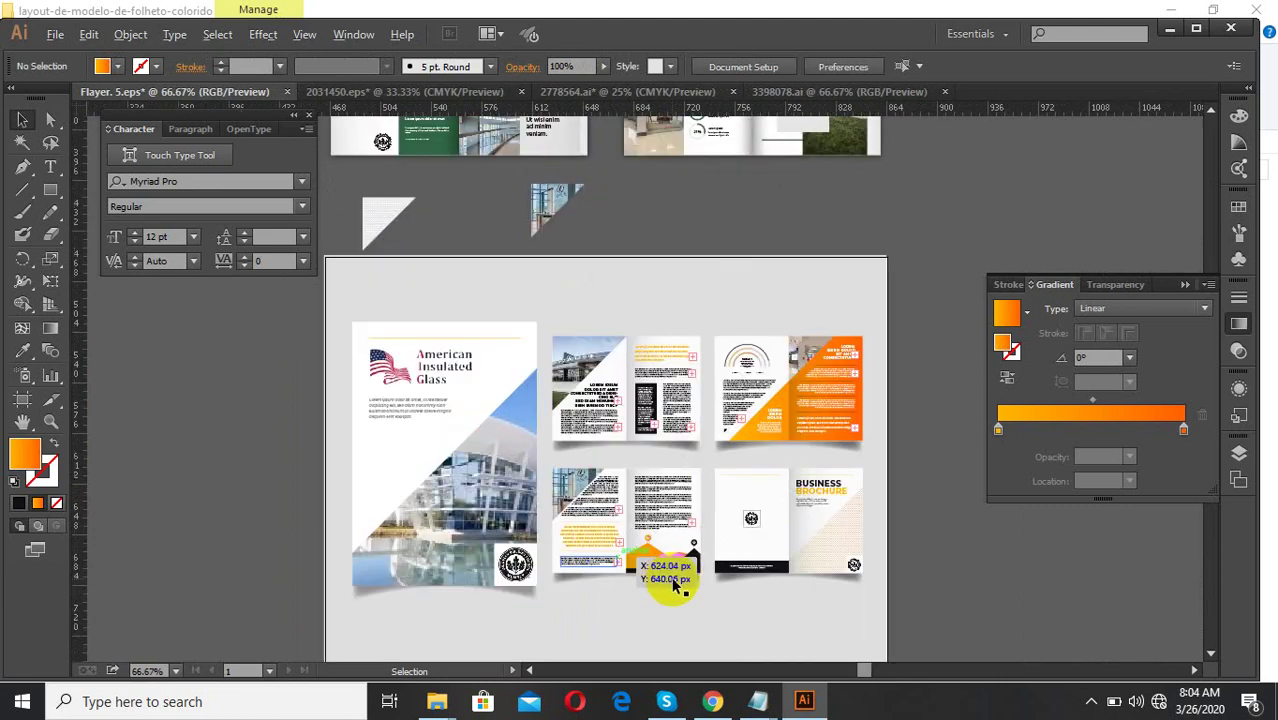
scroll(640, 580, up, 6)
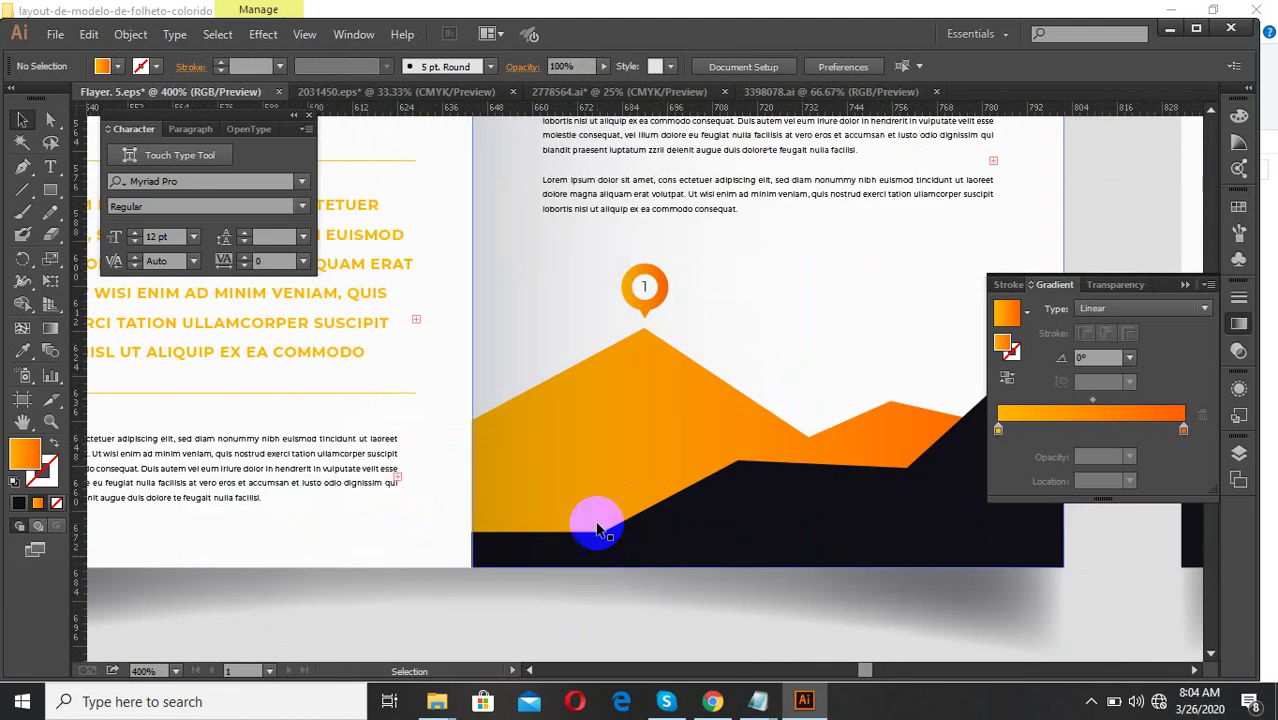
scroll(623, 477, down, 2)
click(625, 477)
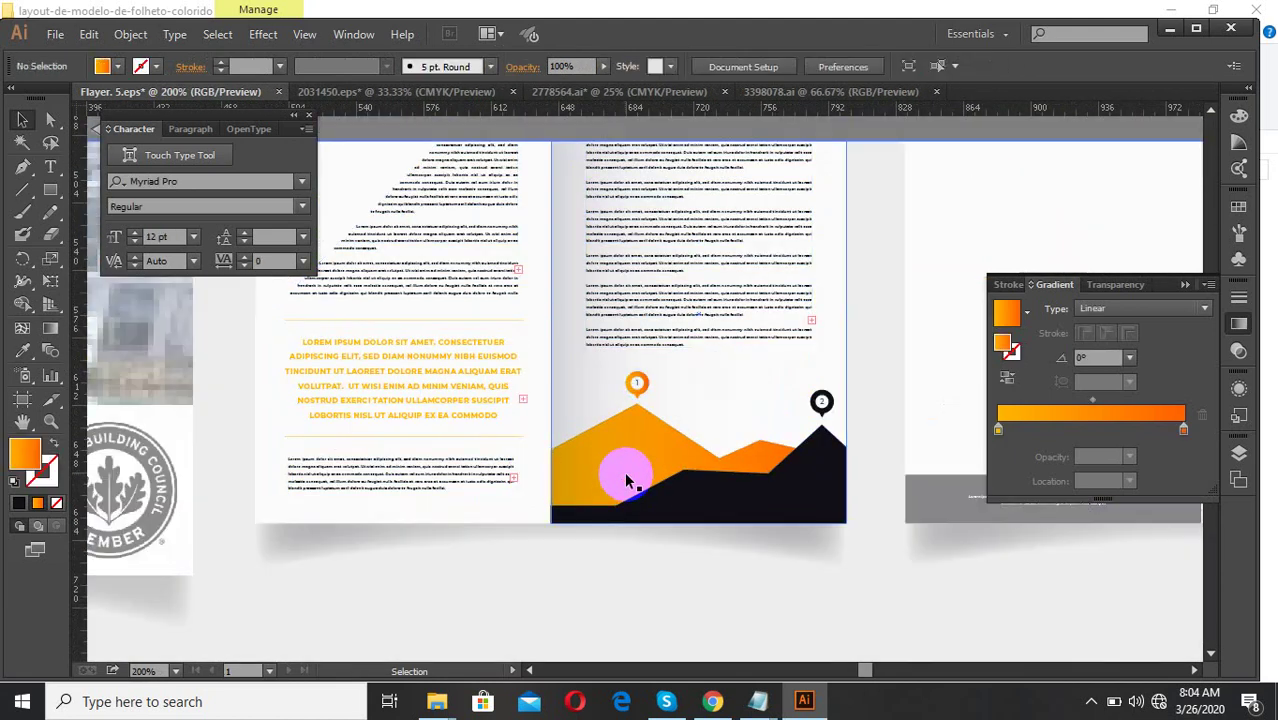
key(Delete)
click(630, 464)
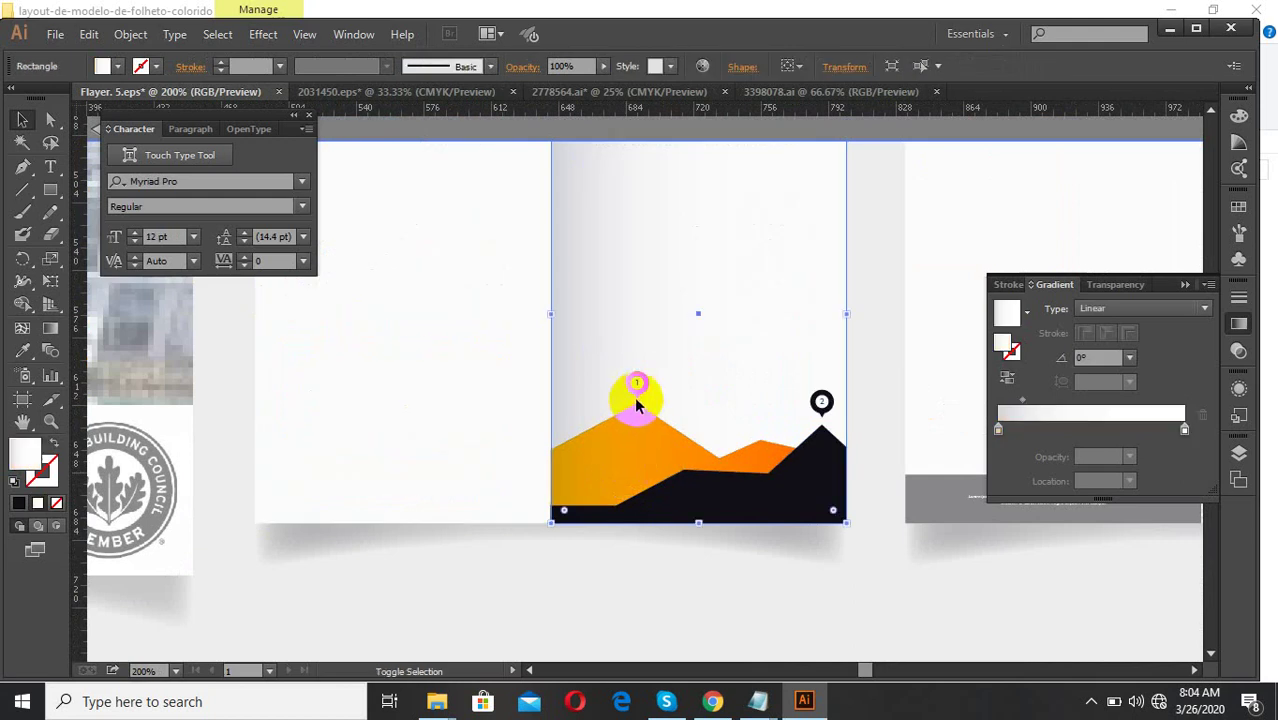
- Shift the mountain page's gradient background rectangle sideways so it starts at the page's outer edge
shift+click(638, 395)
click(641, 420)
scroll(633, 462, down, 2)
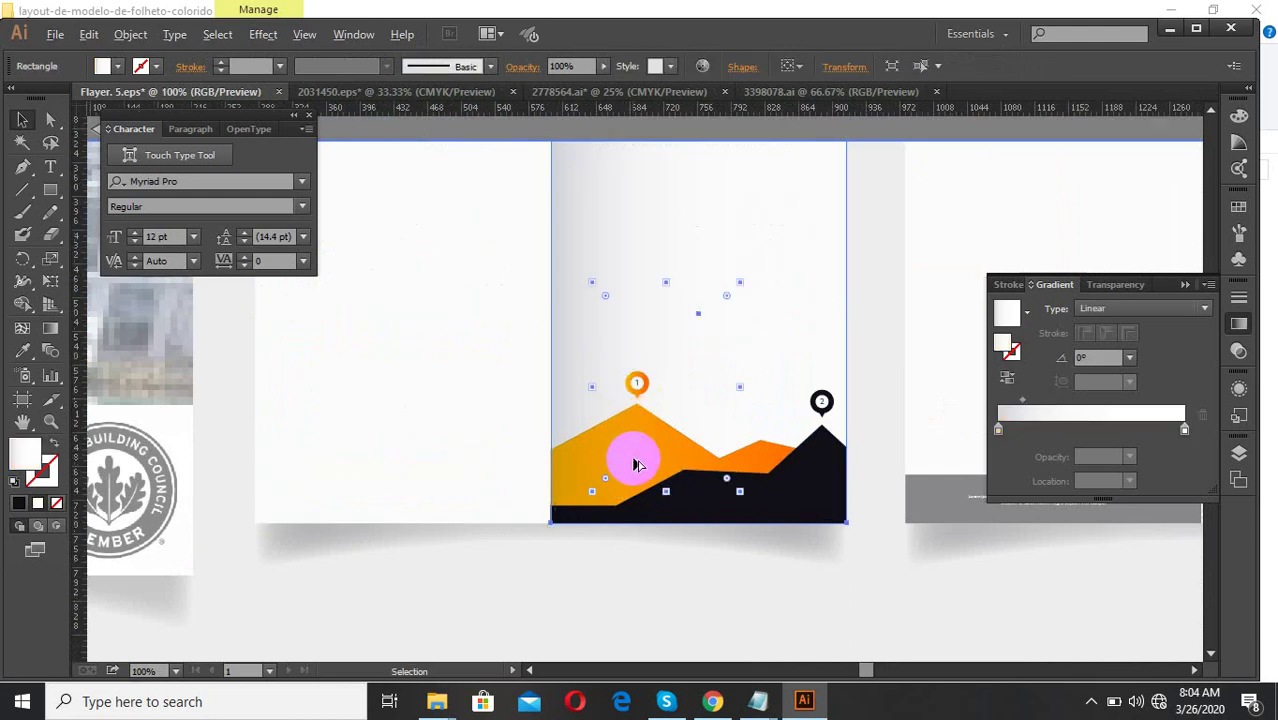
drag(629, 452, 776, 450)
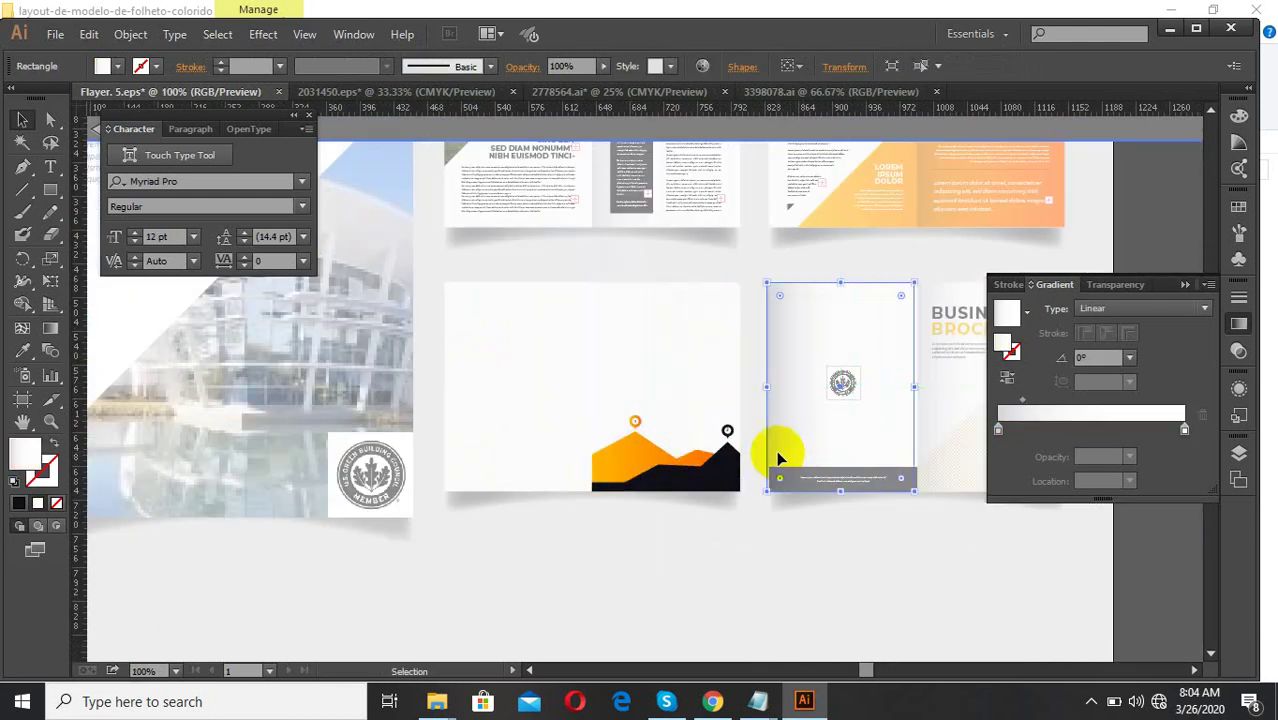
scroll(626, 460, up, 2)
drag(918, 420, 873, 422)
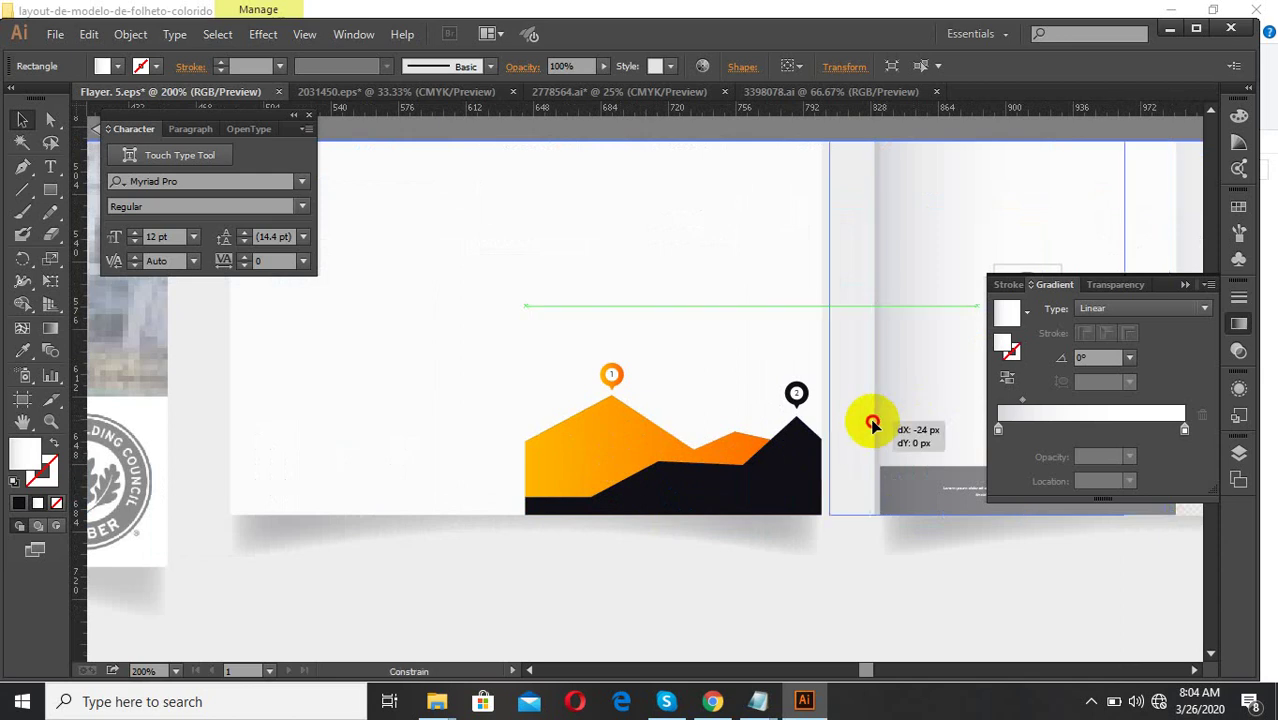
- Ungroup the mountain graphic and its numbered pins
click(639, 434)
right_click(621, 427)
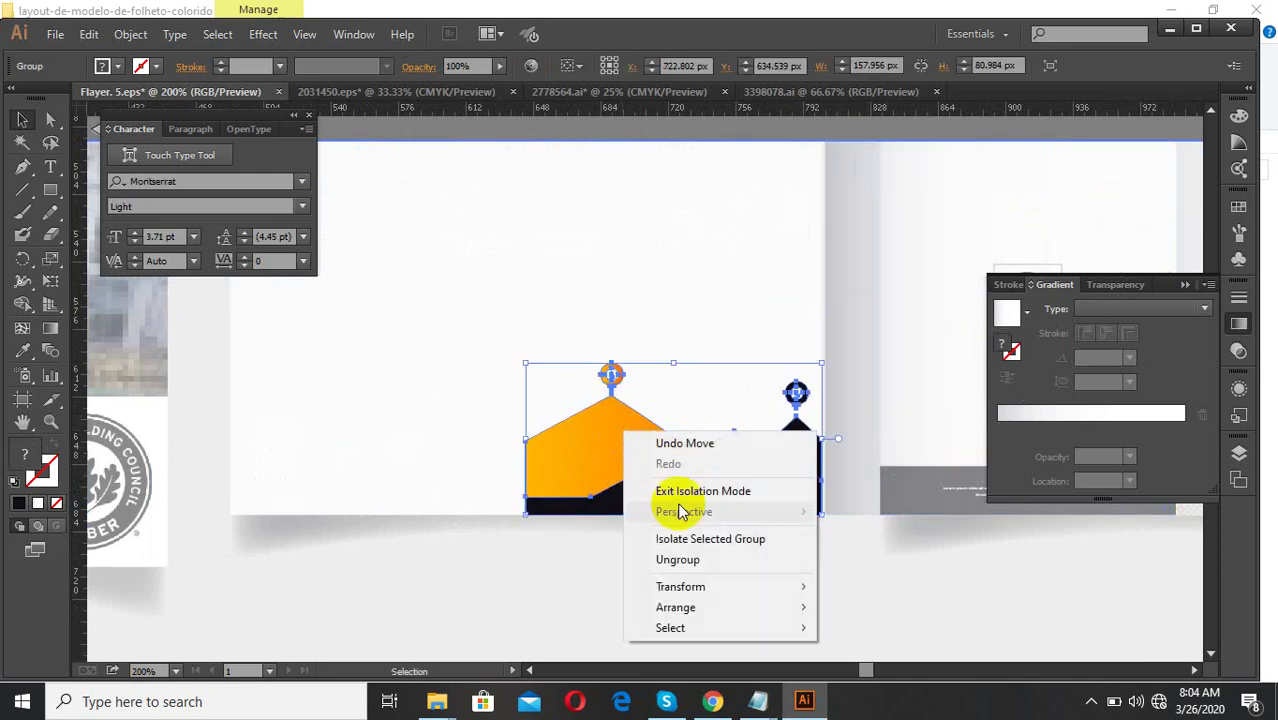
click(685, 562)
- Try to recolour the orange mountain and pin 1 with the sky blue sampled from the brochure's white building photo
click(615, 463)
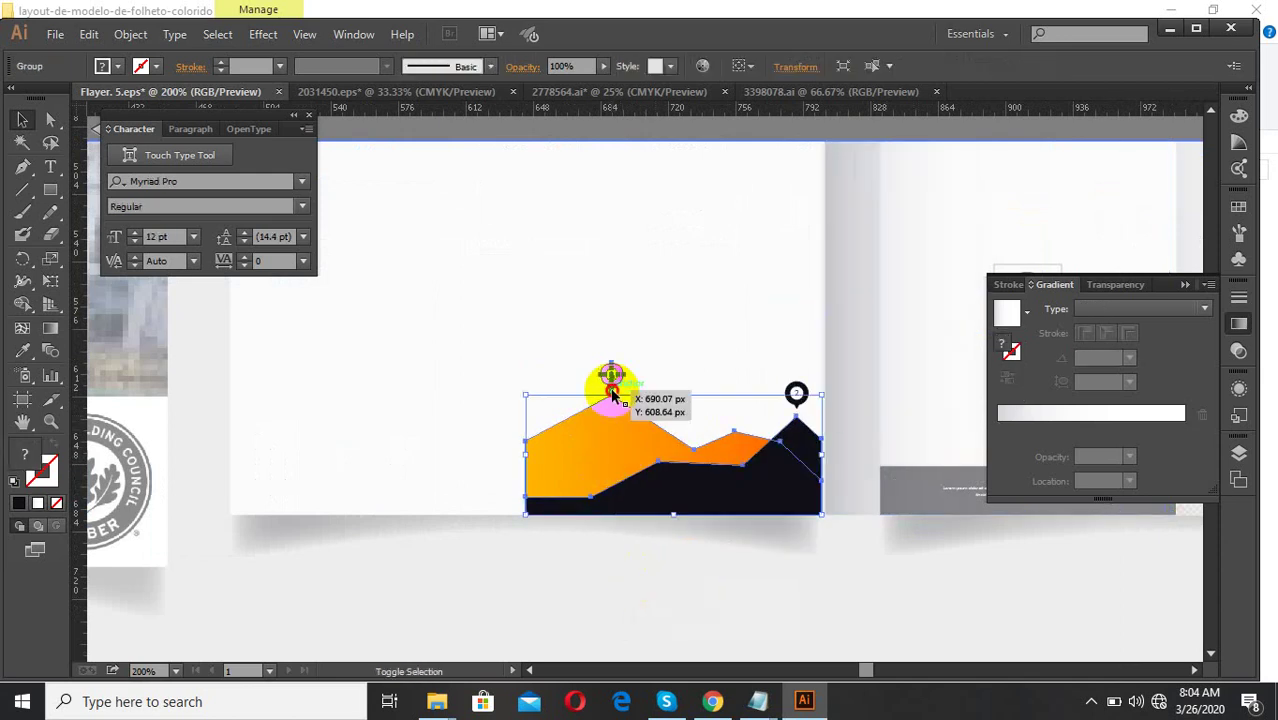
click(22, 350)
scroll(573, 513, down, 3)
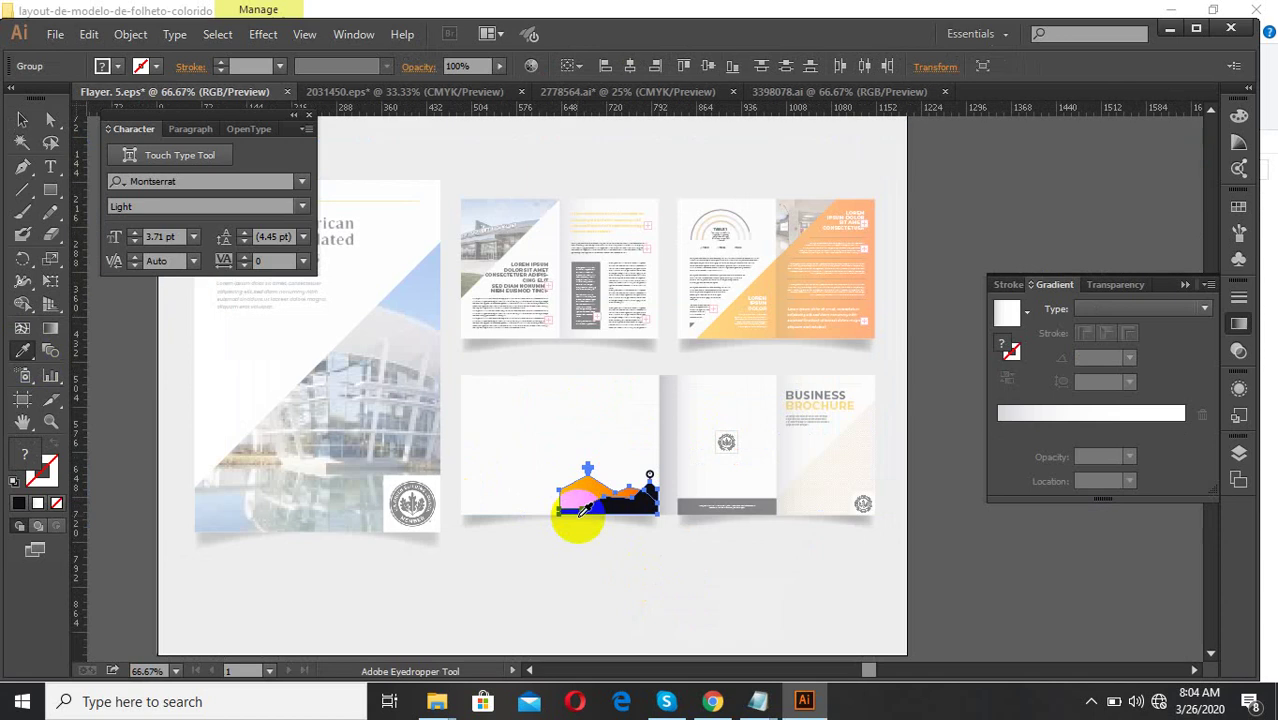
scroll(577, 515, down, 5)
scroll(690, 268, up, 3)
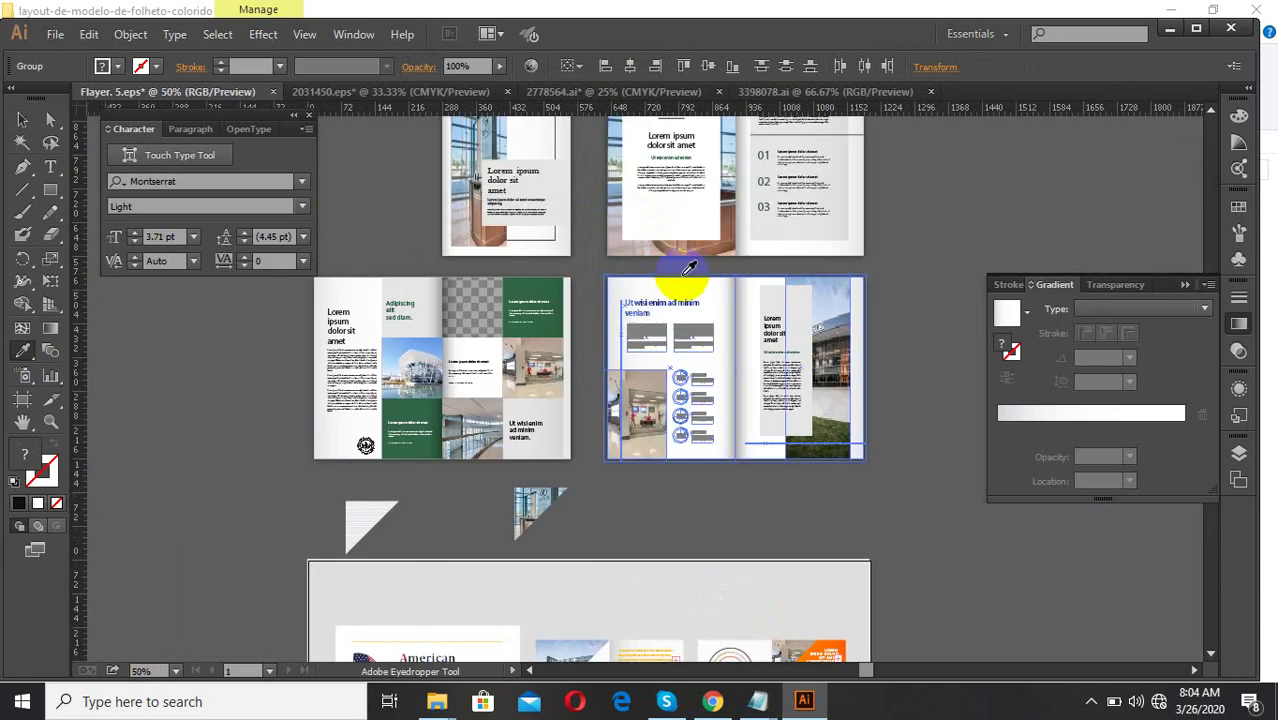
scroll(448, 348, up, 2)
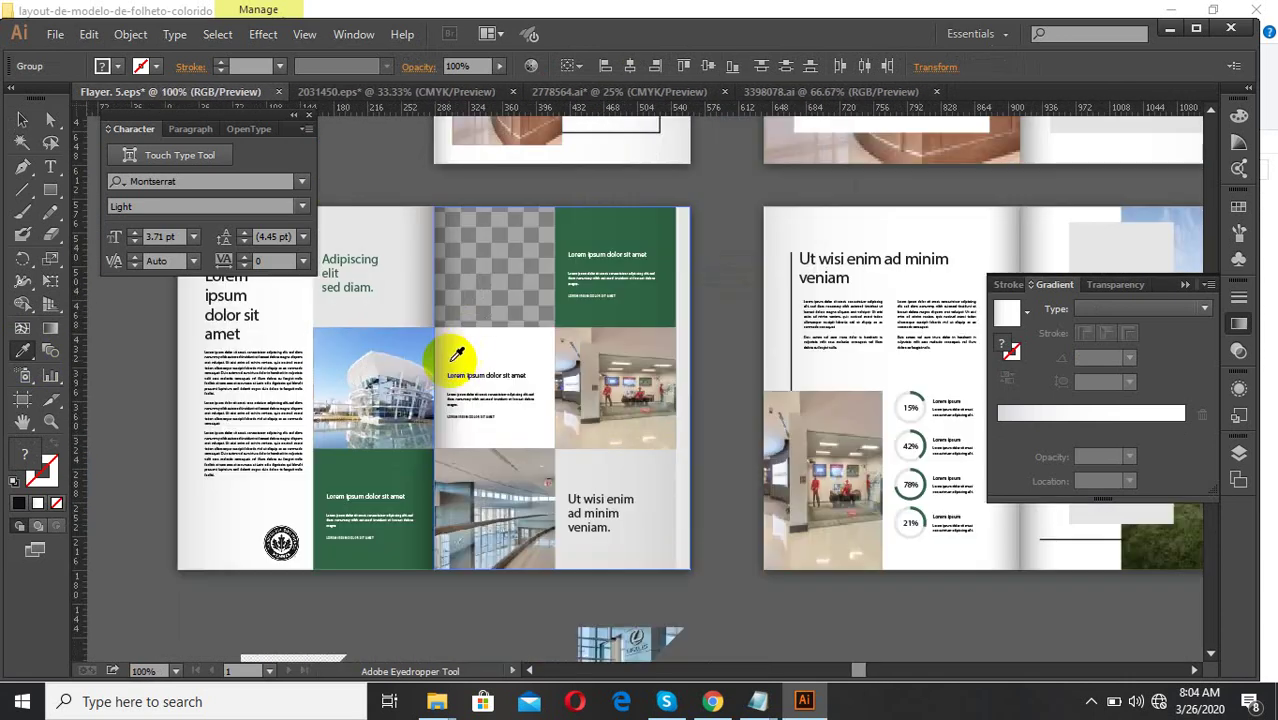
click(404, 331)
scroll(634, 247, down, 3)
scroll(662, 600, up, 4)
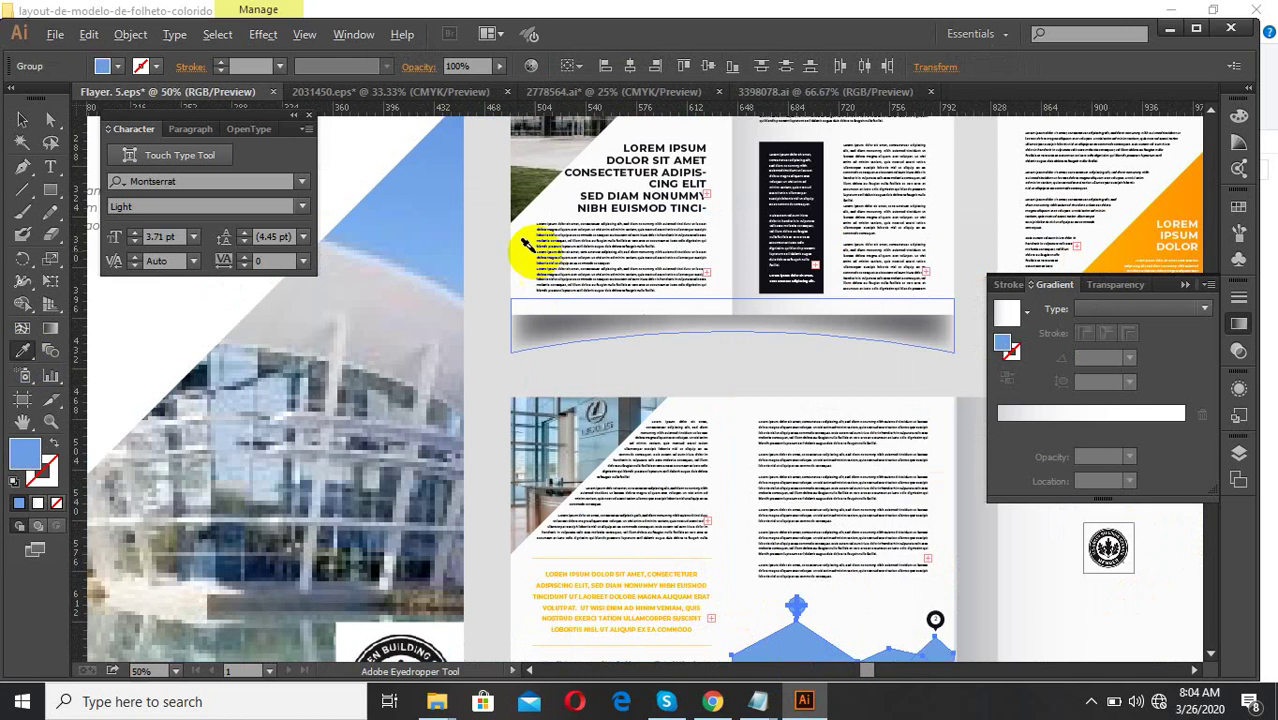
scroll(590, 379, down, 3)
scroll(765, 442, up, 5)
click(513, 415)
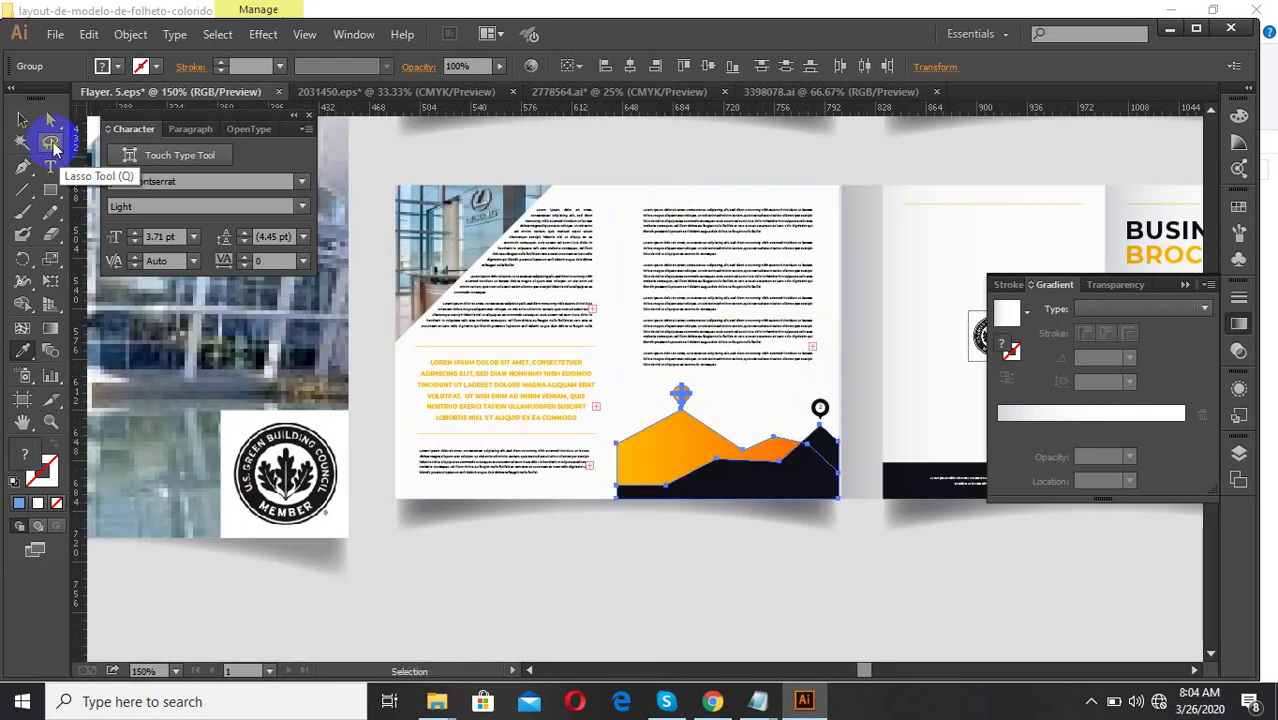
- Ungroup the selected mountain shapes and the group that holds the whole lower inner spread
right_click(700, 443)
click(794, 550)
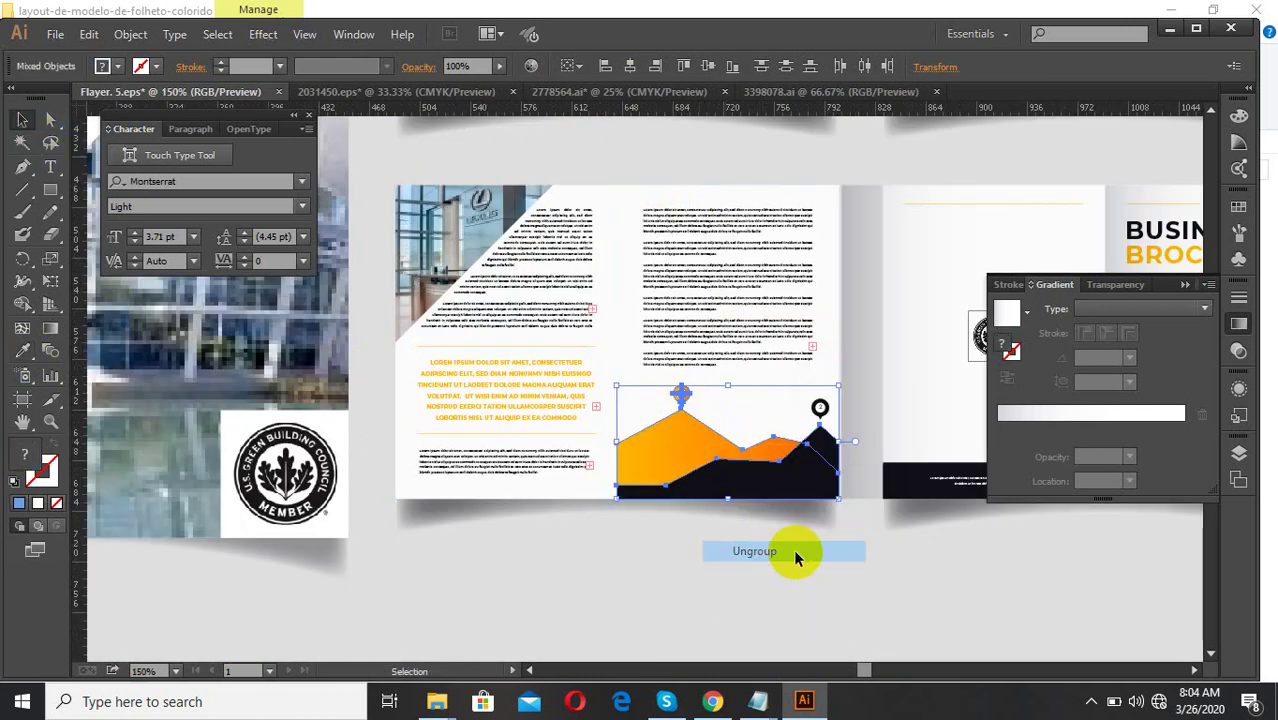
click(730, 542)
click(664, 398)
scroll(664, 402, up, 2)
right_click(697, 443)
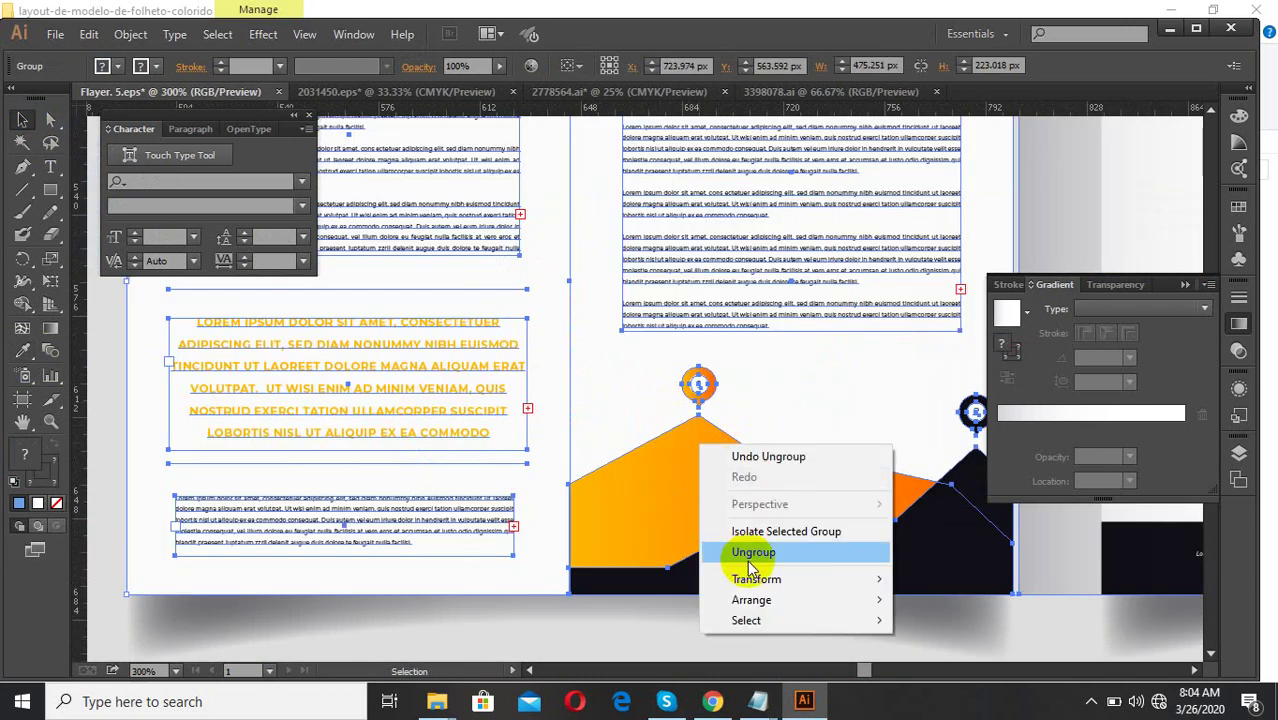
click(830, 555)
scroll(606, 372, down, 3)
click(677, 550)
- Ungroup the remaining group of page backgrounds and mountain shapes on the lower inner spread
click(630, 407)
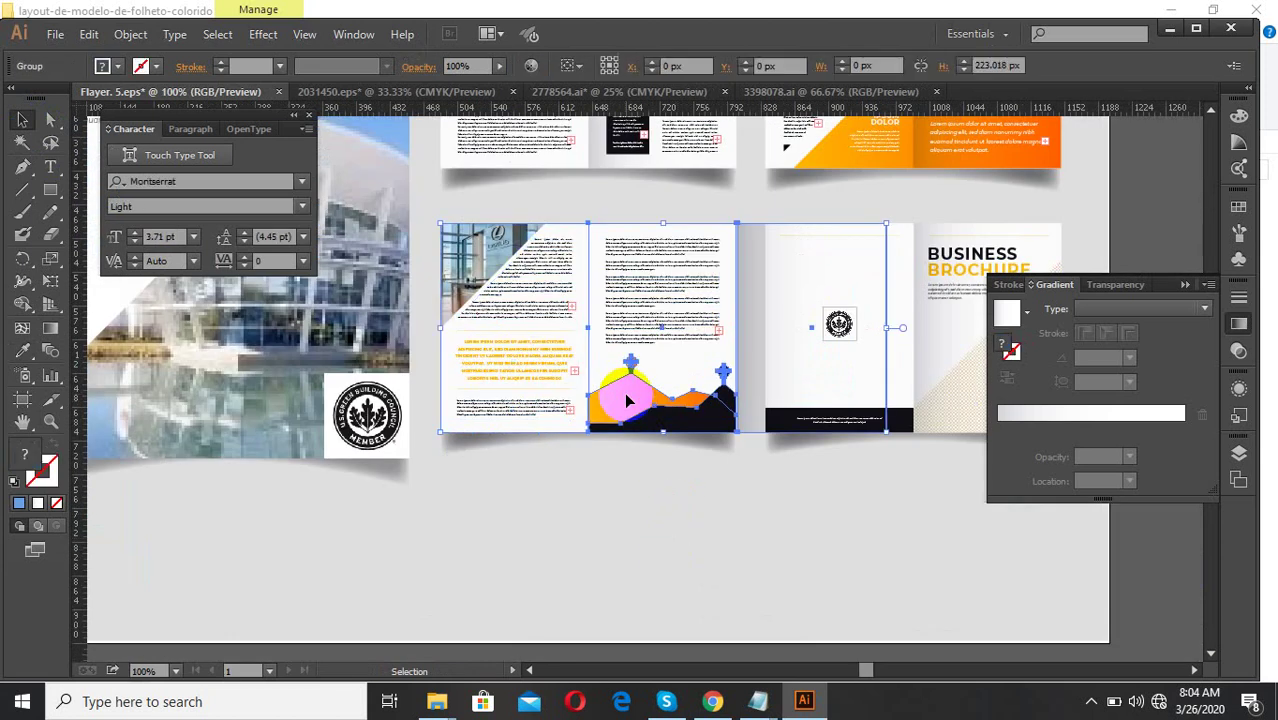
scroll(624, 392, up, 2)
right_click(622, 384)
click(682, 494)
click(677, 532)
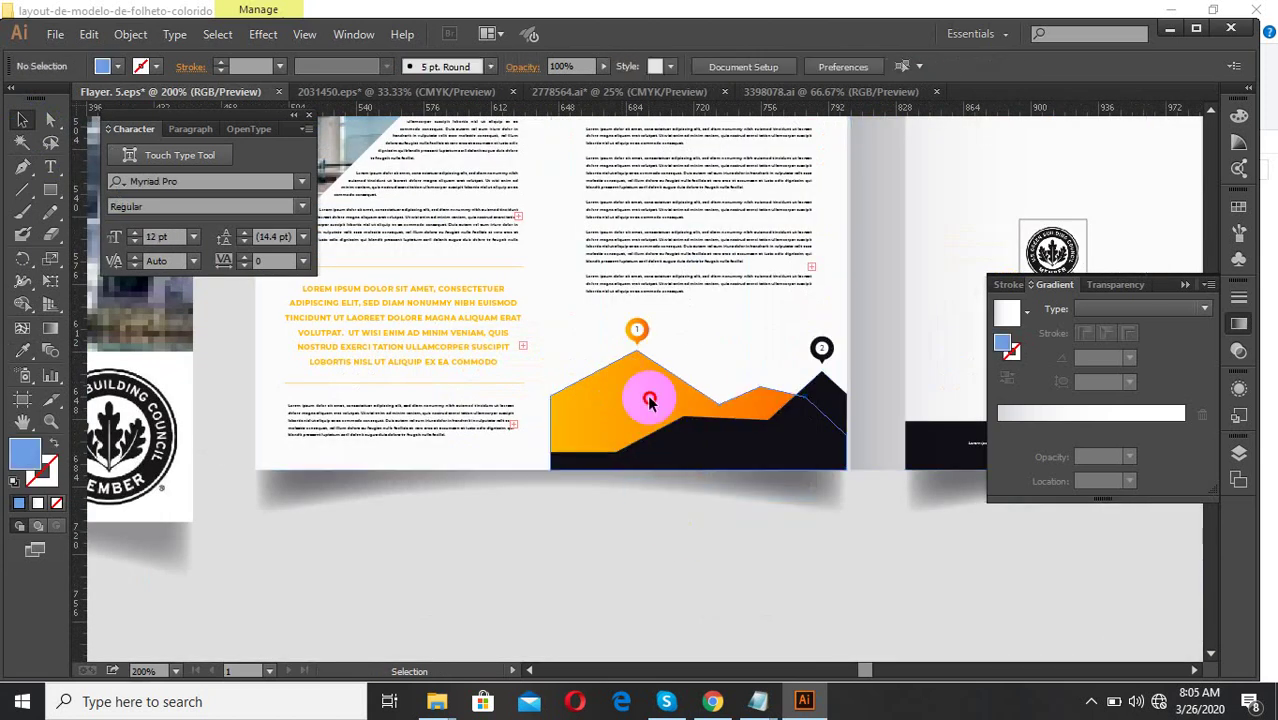
- Recolour the orange mountain and its number 1 pin with the sky blue sampled from the cover photo, and deselect them
click(648, 399)
scroll(630, 342, up, 3)
scroll(632, 348, up, 3)
scroll(660, 350, down, 3)
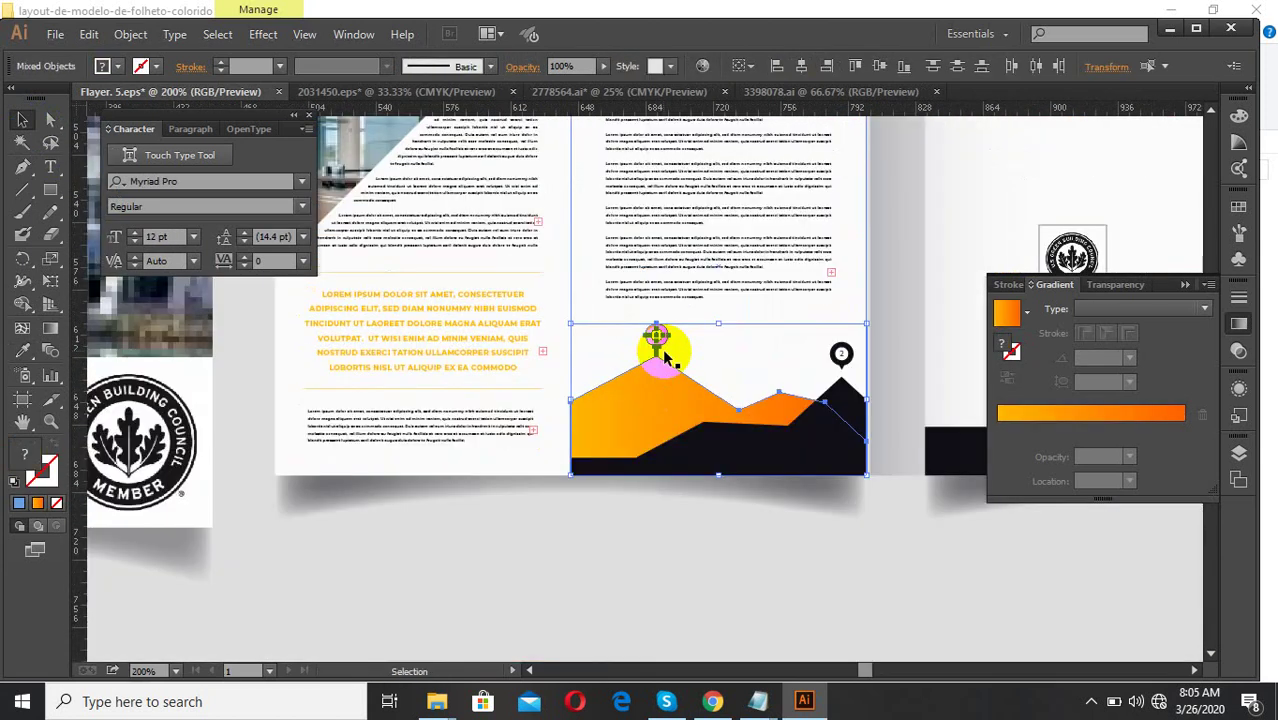
shift+click(655, 478)
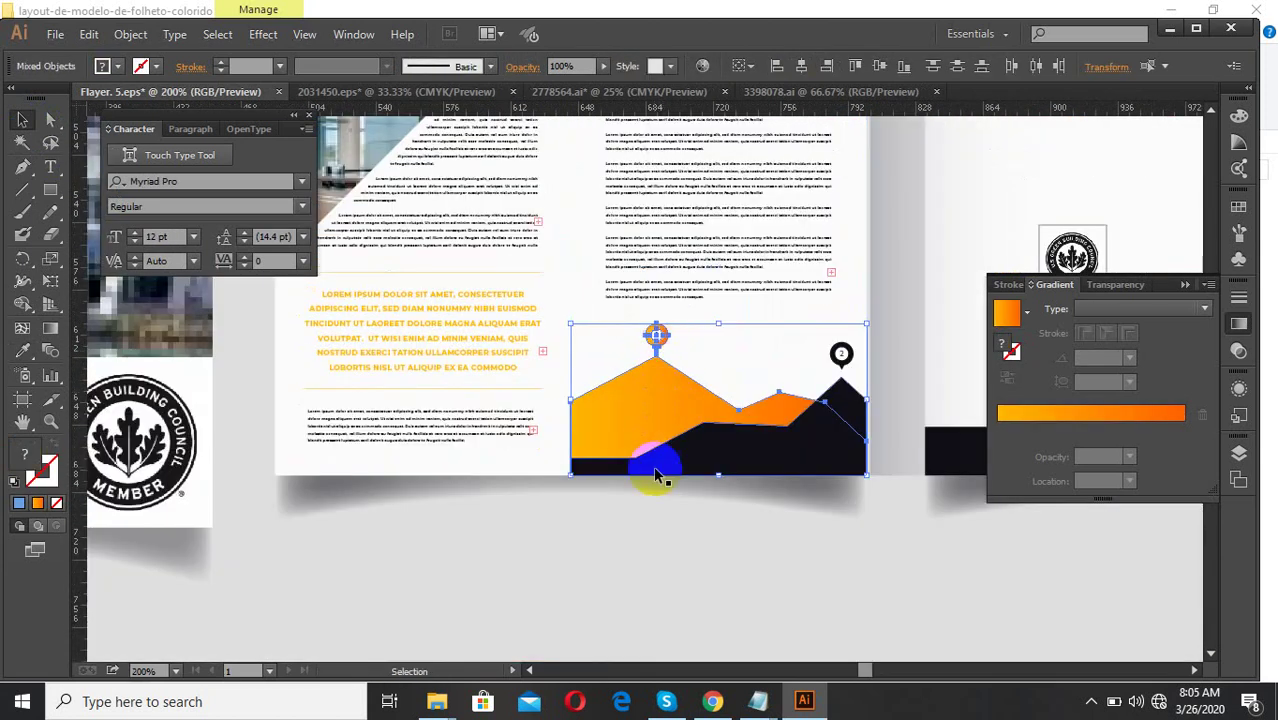
click(22, 351)
scroll(760, 545, down, 4)
click(605, 352)
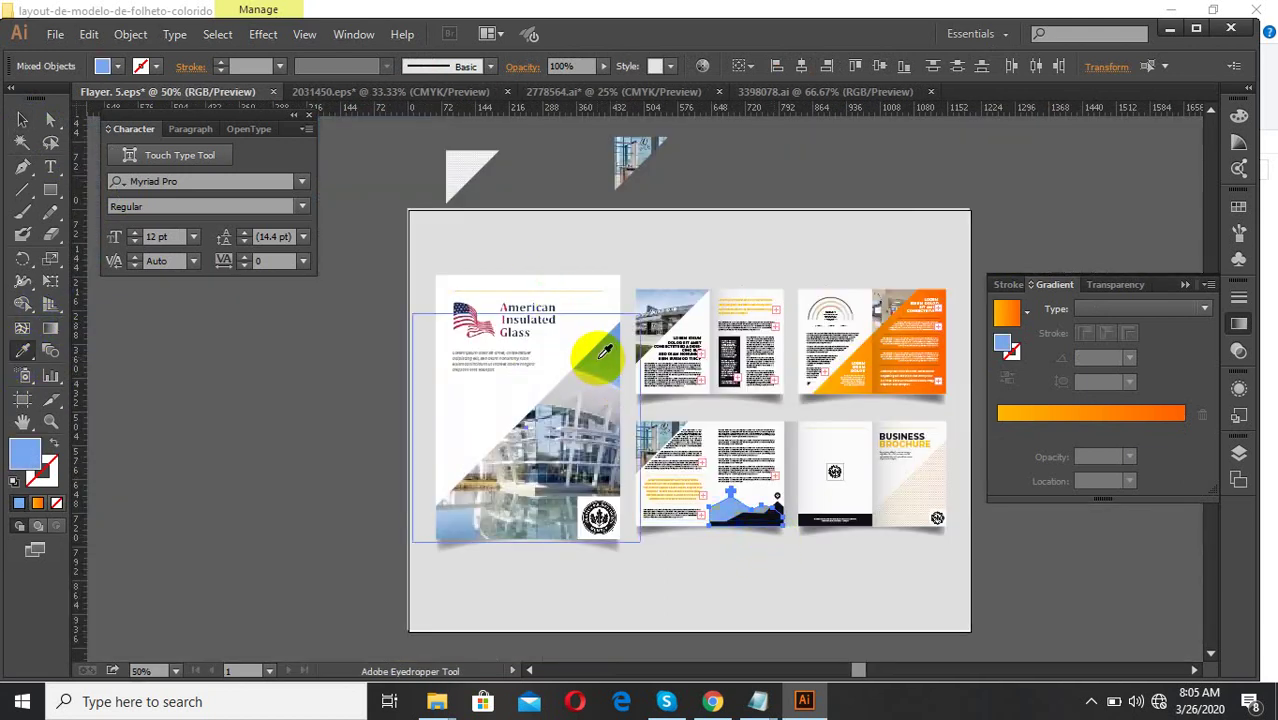
scroll(750, 536, up, 4)
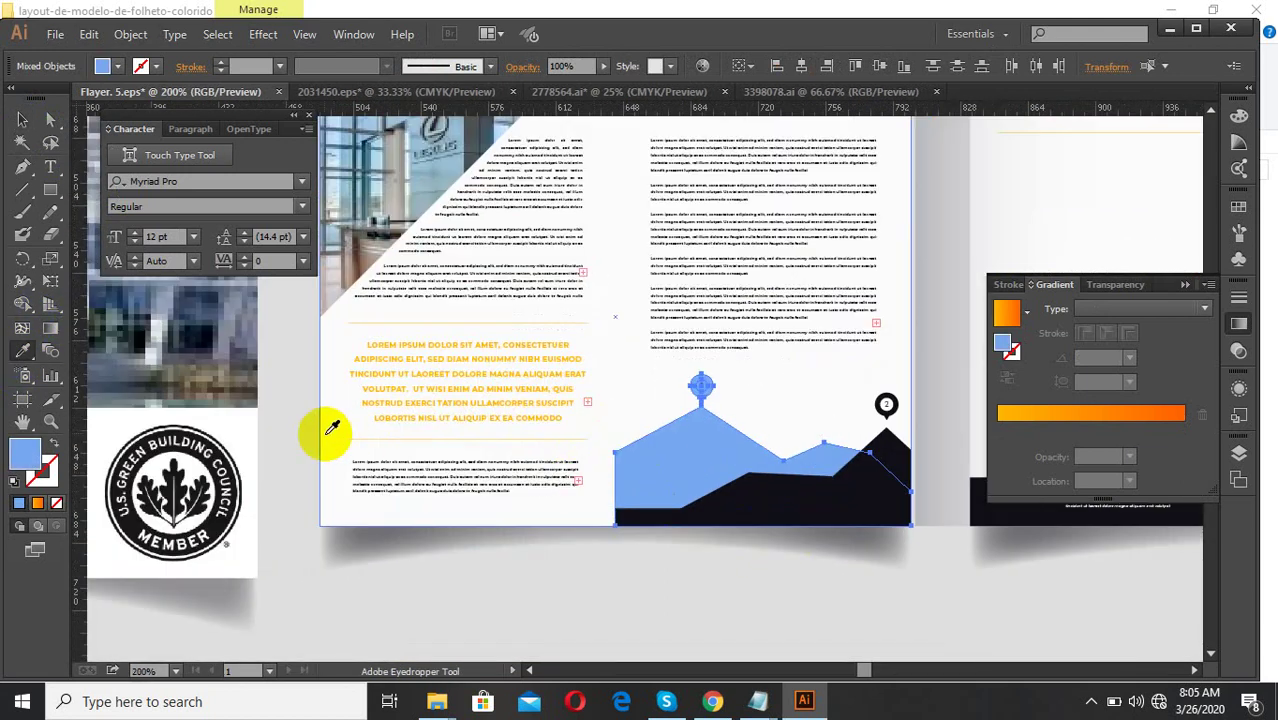
click(27, 124)
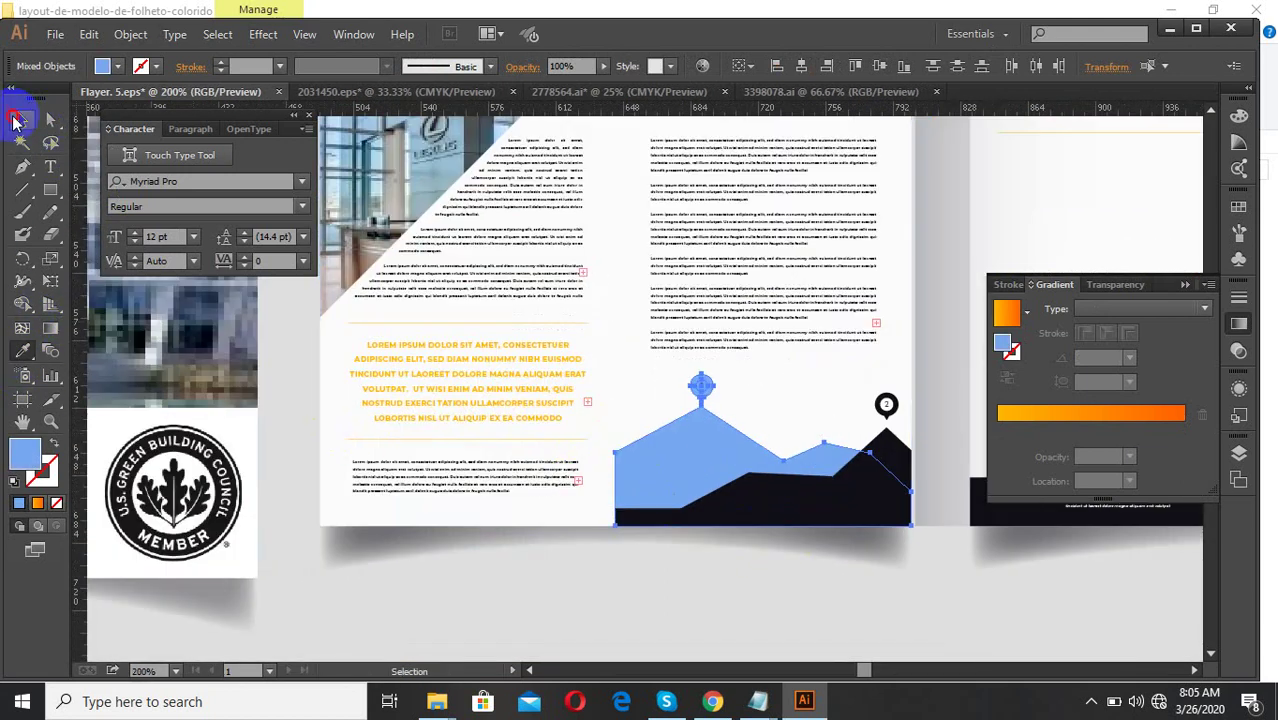
click(811, 623)
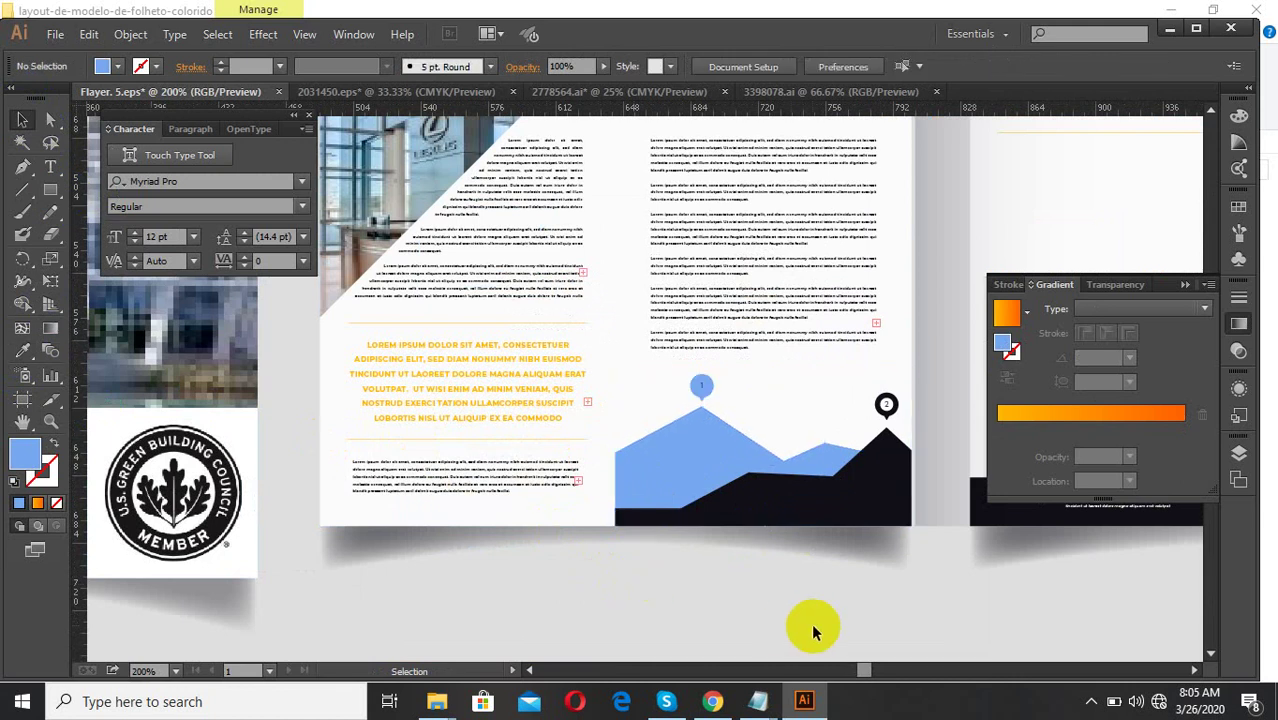
- Undo the last mountain and pin recolour, and fill only the number 1 pin with sky blue sampled from the cover's diagonal shape
scroll(695, 382, up, 2)
key(ctrl+z)
scroll(673, 371, up, 3)
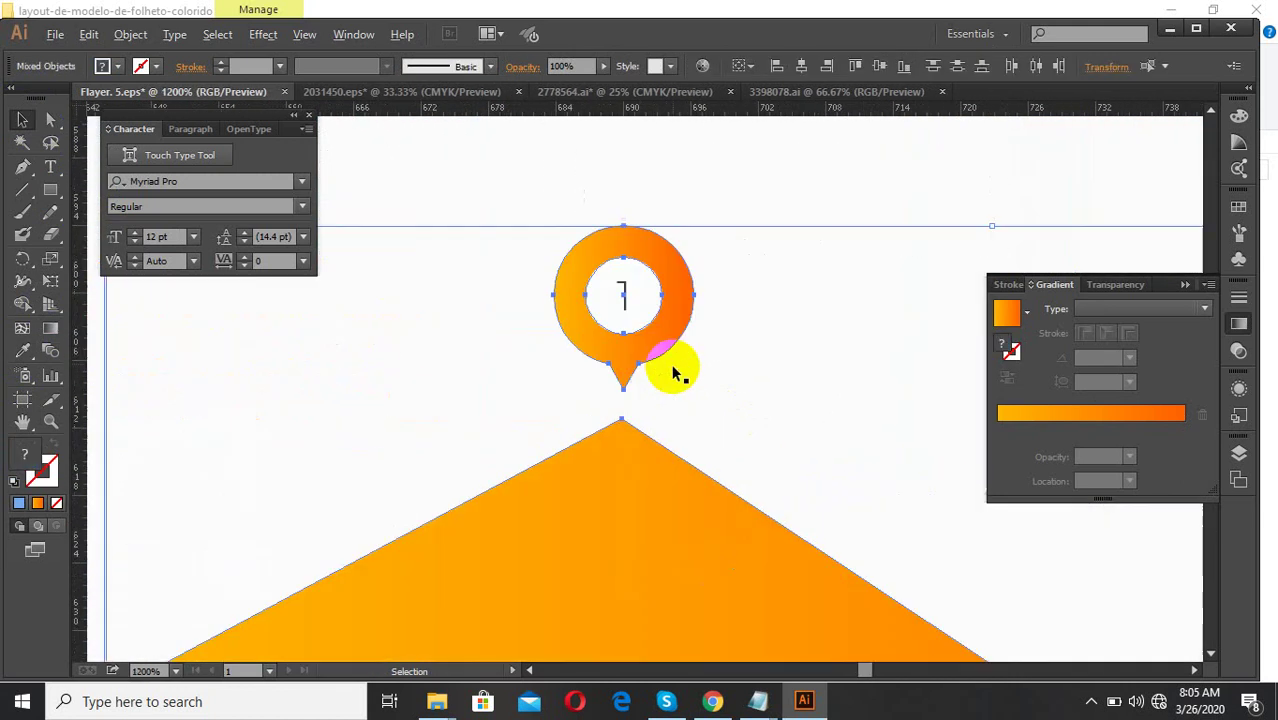
double_click(653, 340)
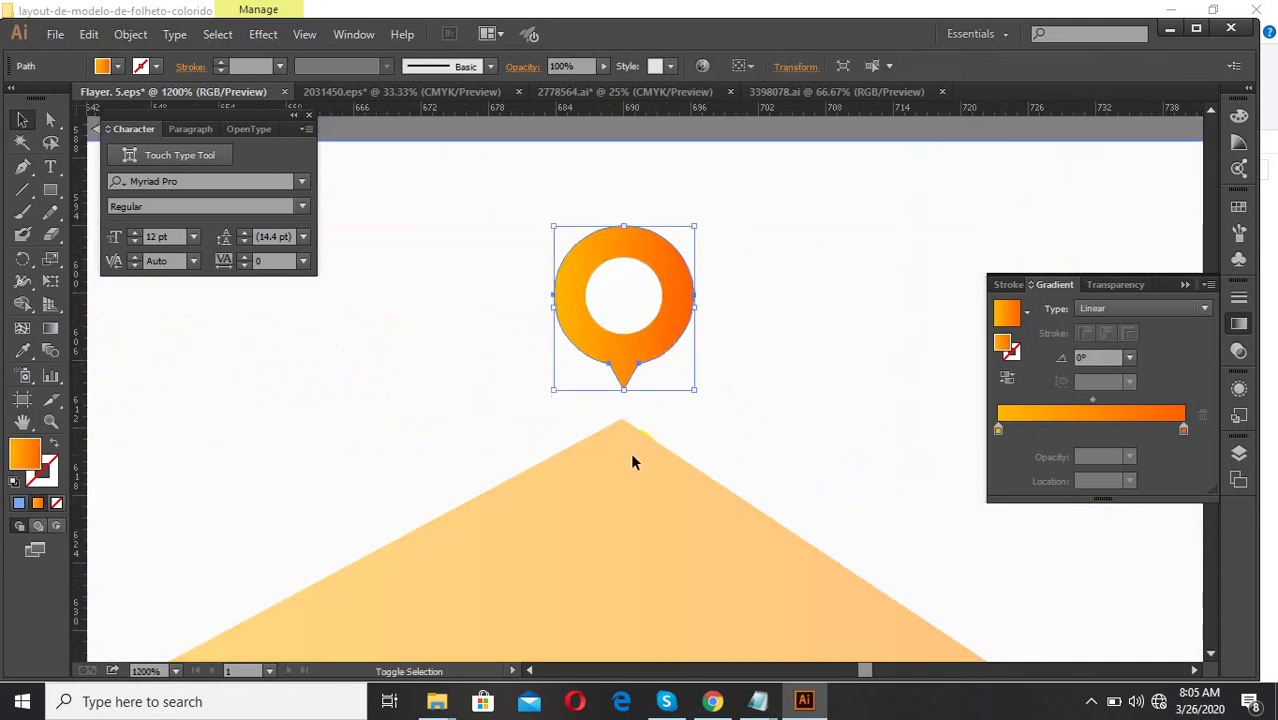
click(25, 353)
scroll(972, 487, down, 3)
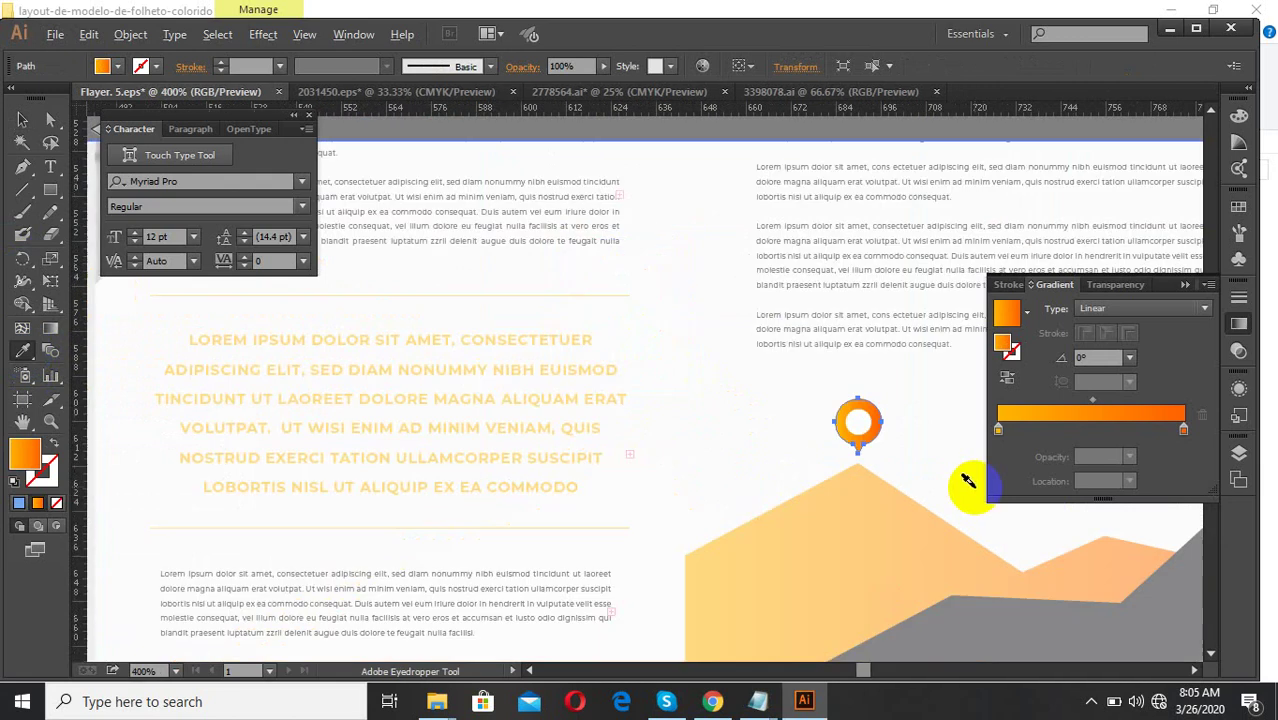
key(Escape)
scroll(777, 489, down, 3)
scroll(496, 325, down, 2)
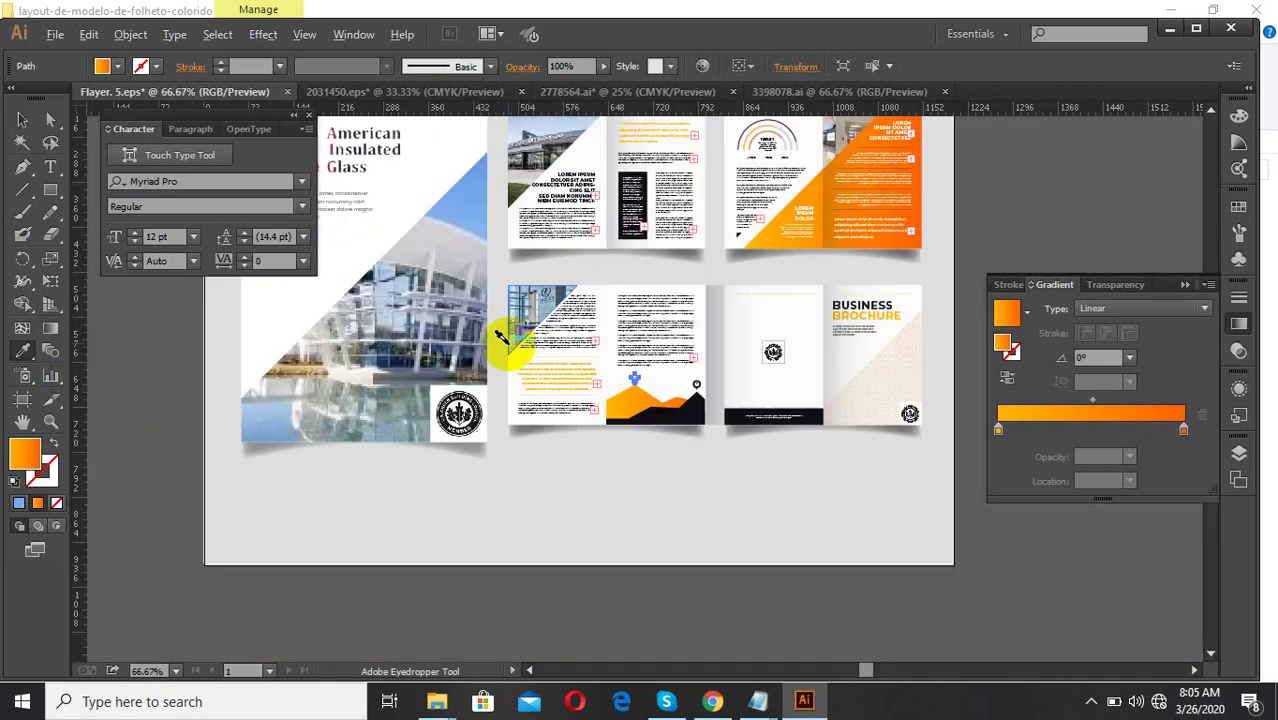
click(465, 188)
scroll(640, 400, up, 6)
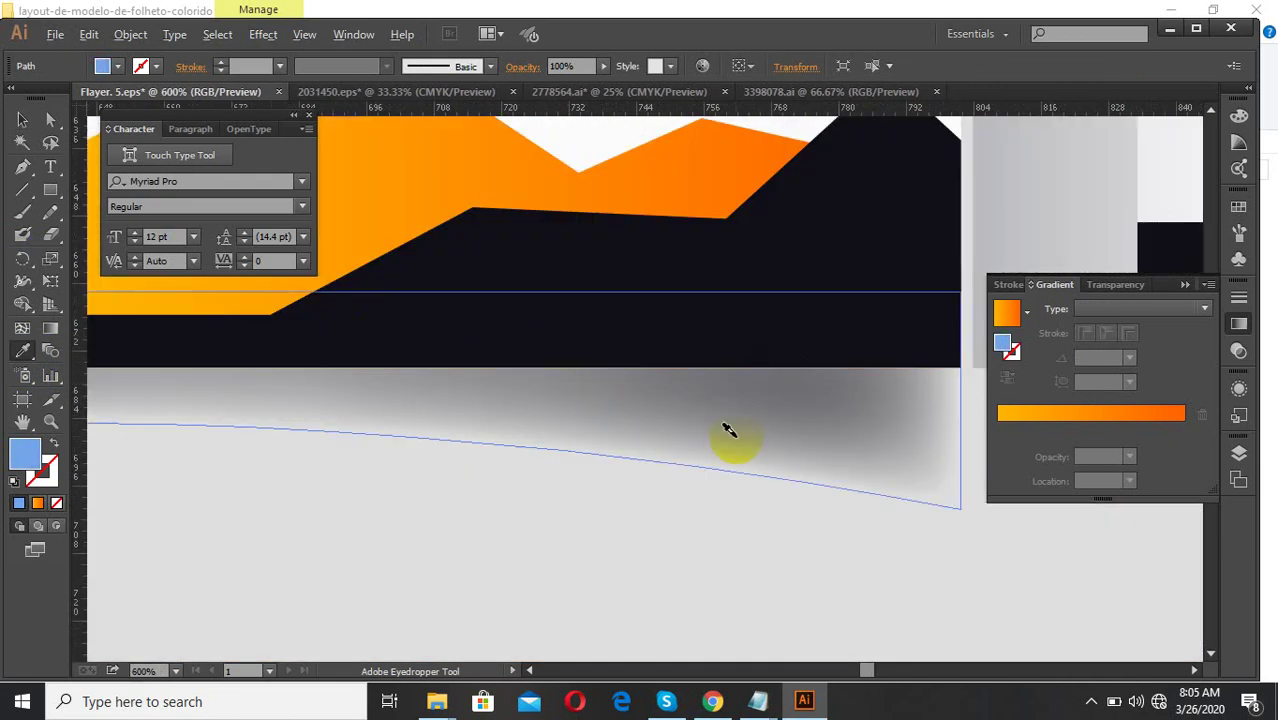
- Isolate the orange mountain on the lower inner spread, recolour it with the number 1 pin's sky blue, and deselect it
scroll(727, 428, down, 2)
click(22, 119)
click(506, 347)
scroll(515, 300, up, 1)
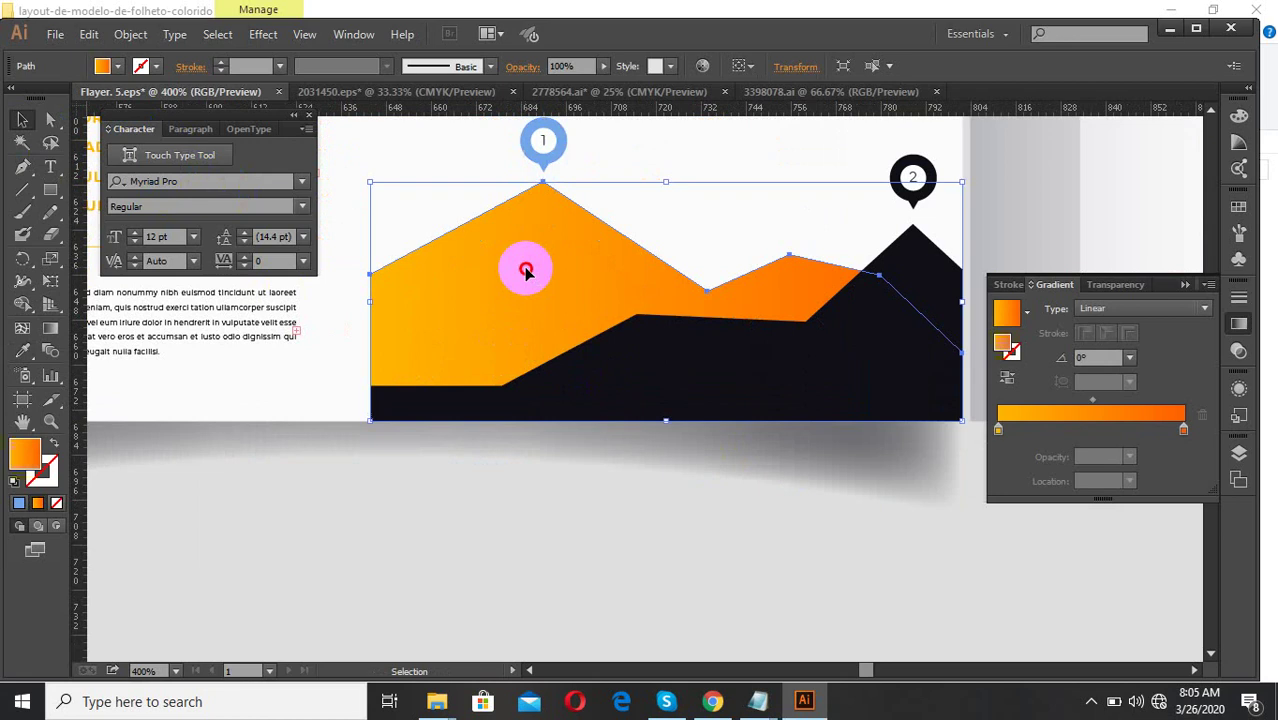
double_click(522, 268)
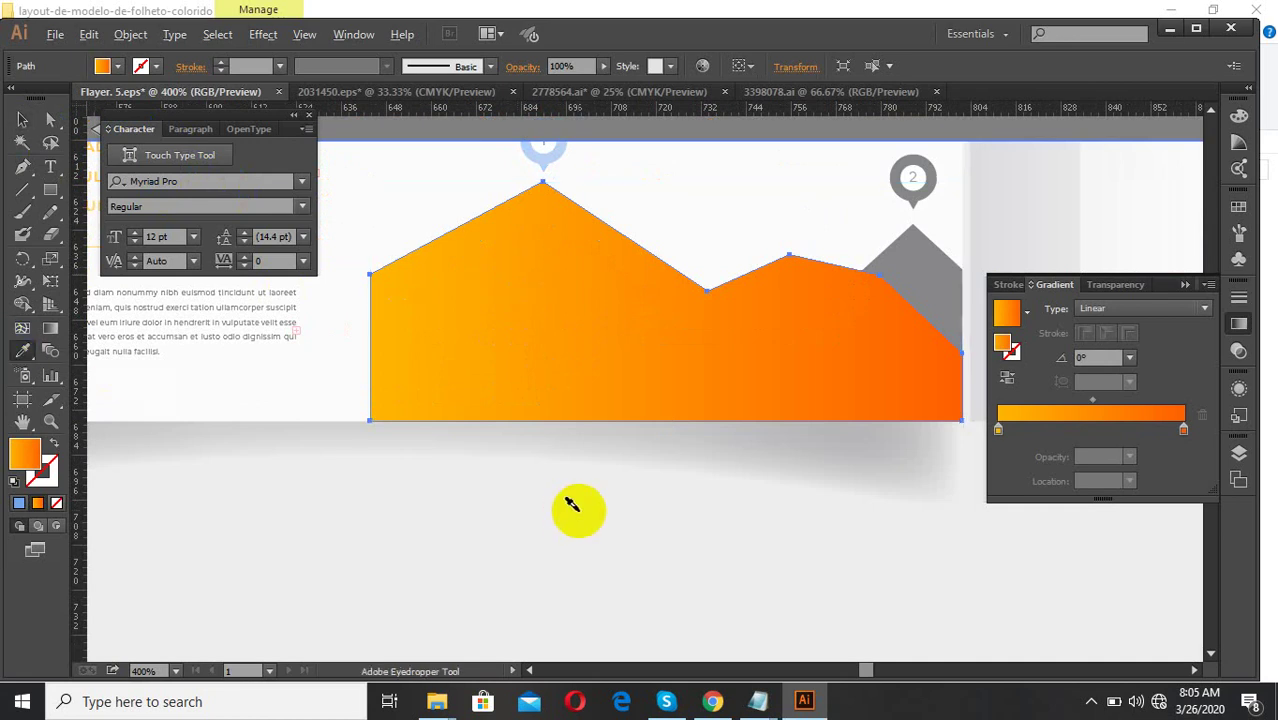
scroll(571, 505, down, 1)
click(551, 246)
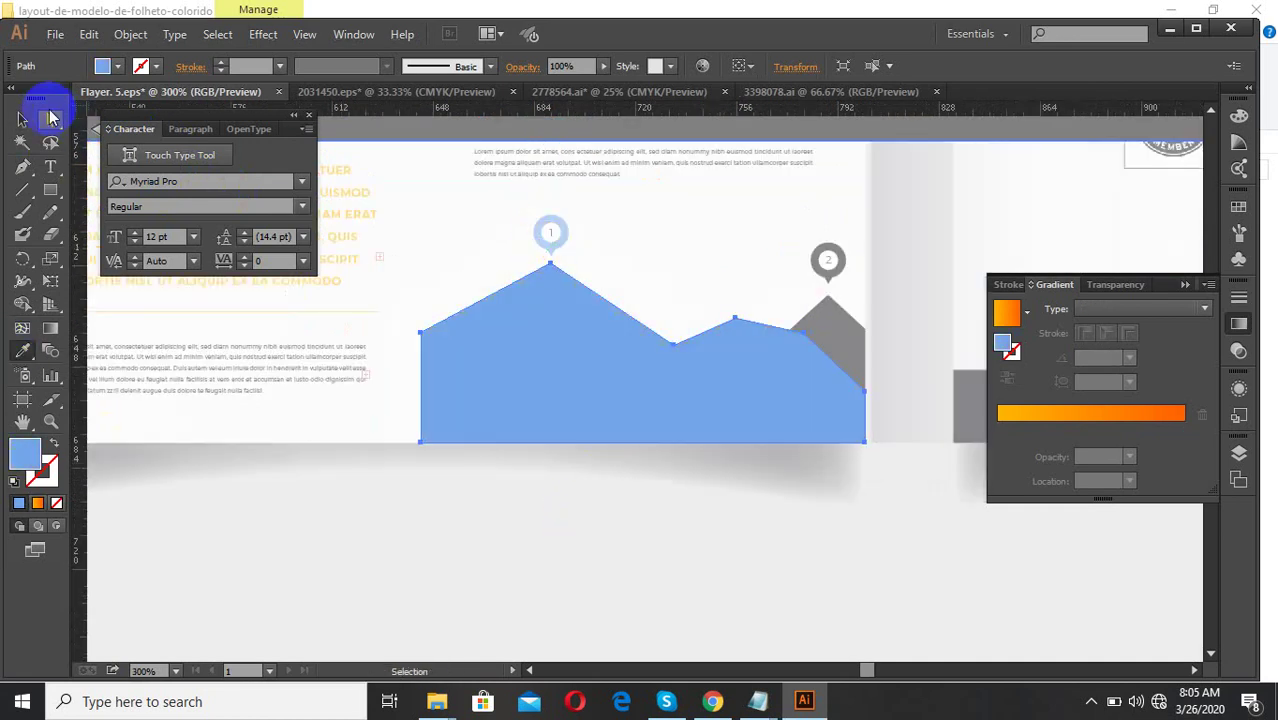
click(24, 119)
key(Escape)
click(711, 528)
scroll(656, 555, down, 3)
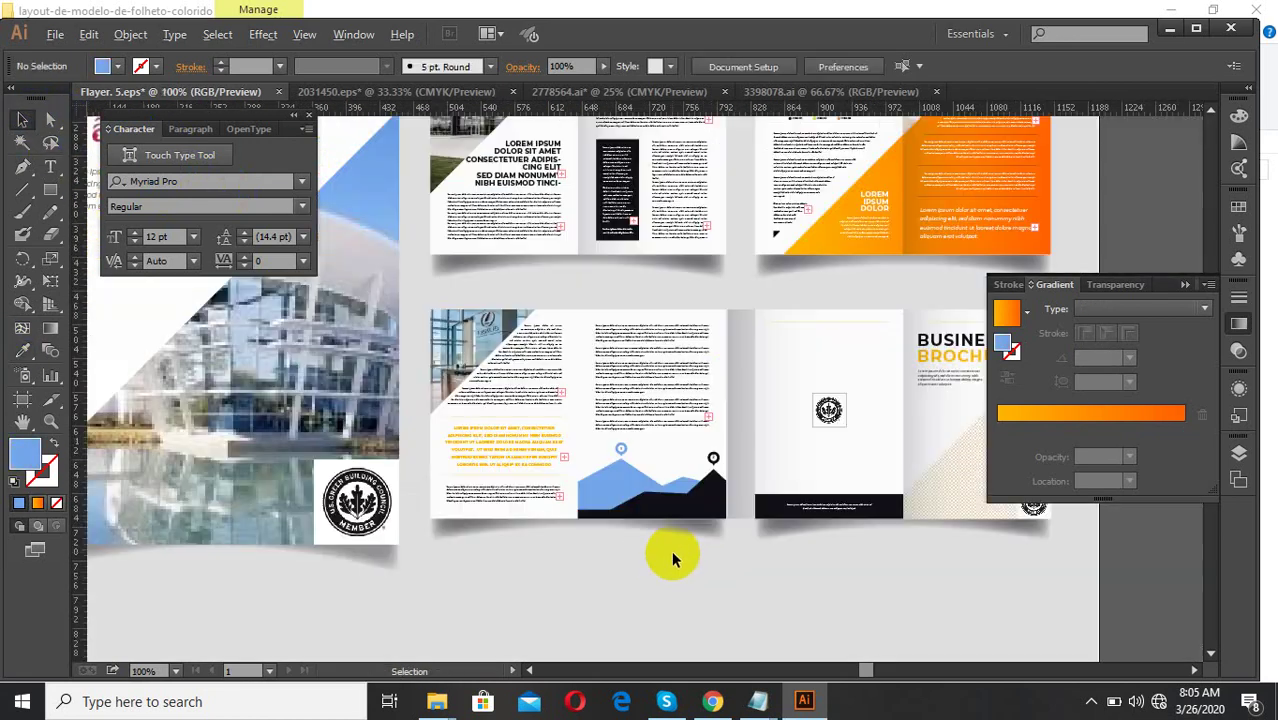
- Isolate the large orange diagonal shape on the Table 1 spread, recolour it with the cover's sky blue, and deselect it
scroll(678, 379, up, 2)
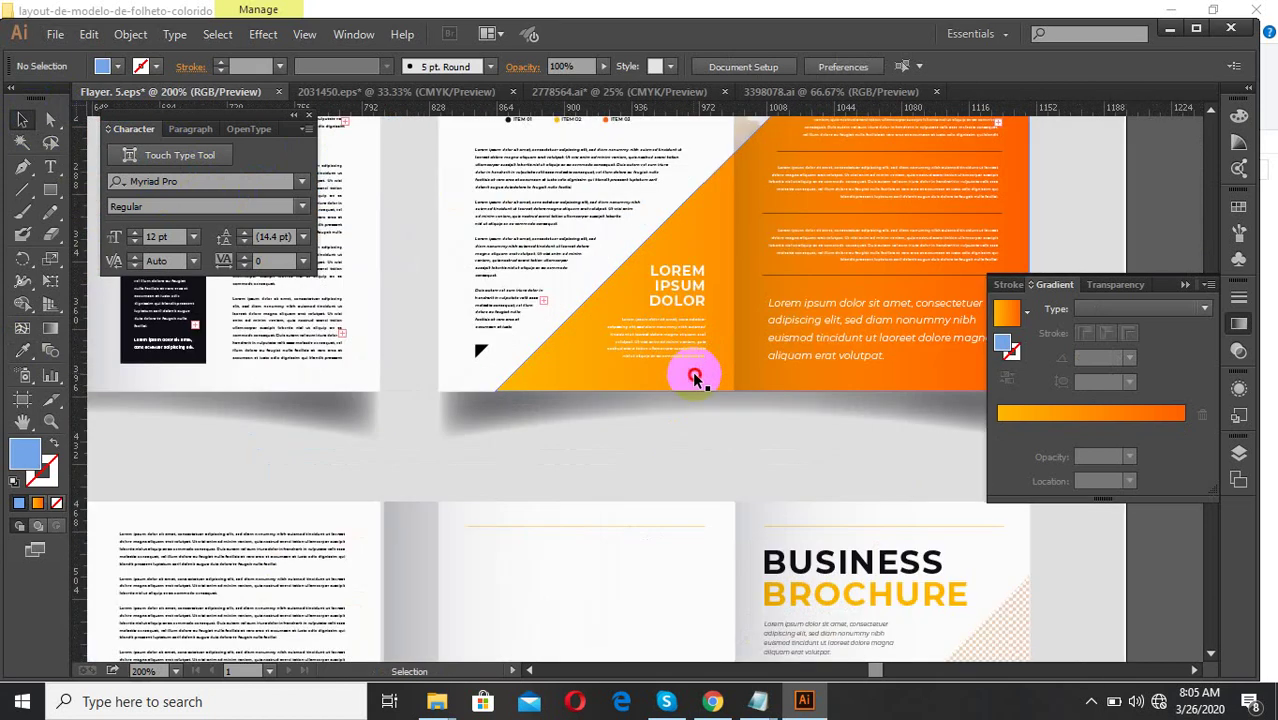
double_click(692, 375)
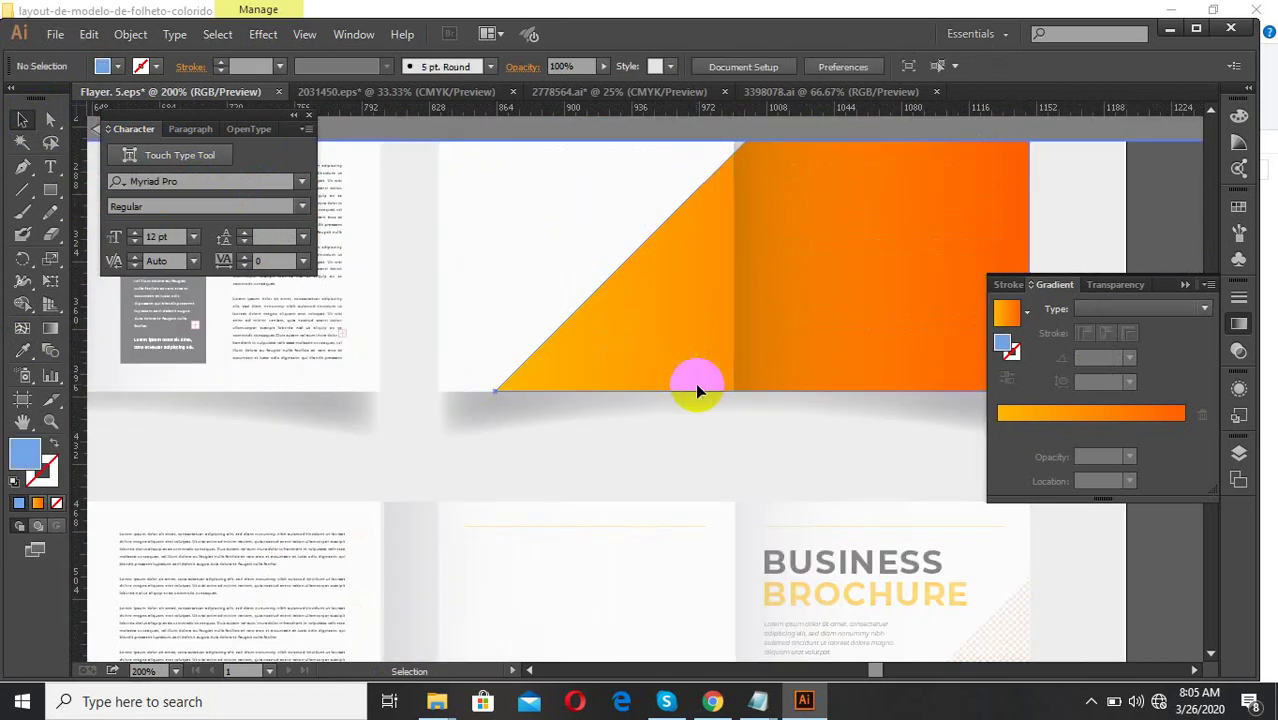
click(697, 390)
click(23, 330)
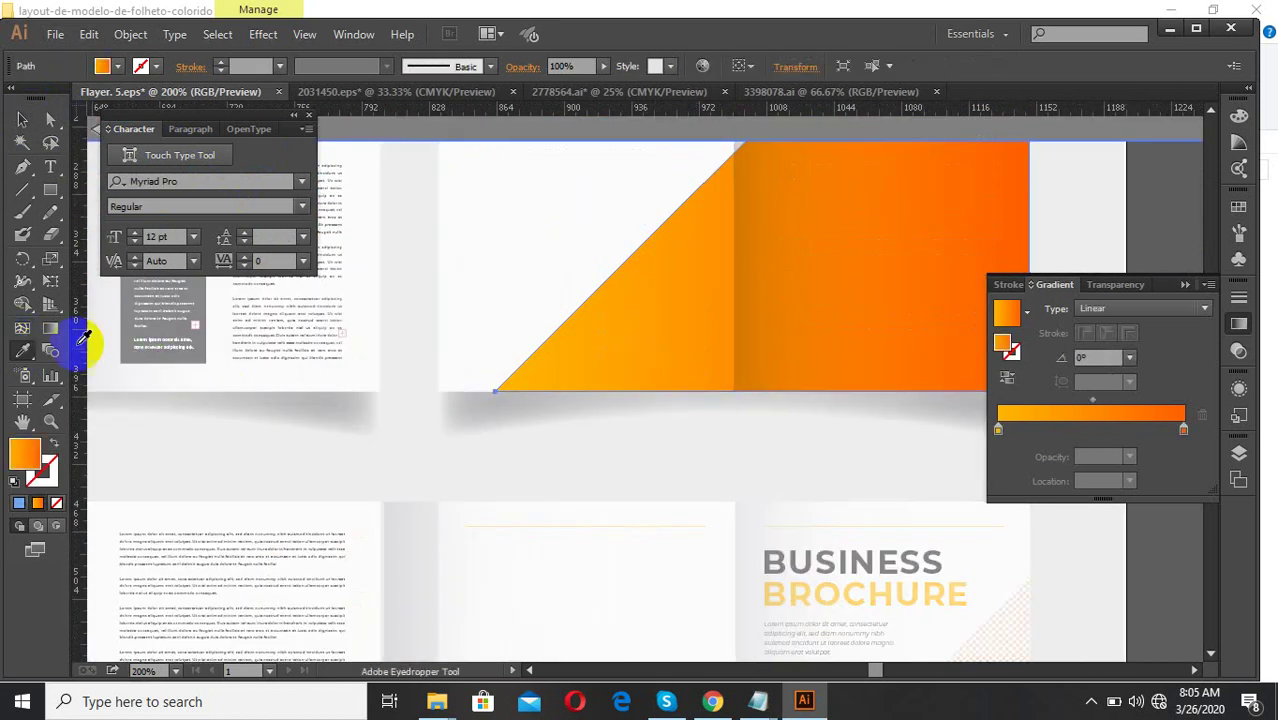
scroll(745, 440, down, 2)
click(214, 374)
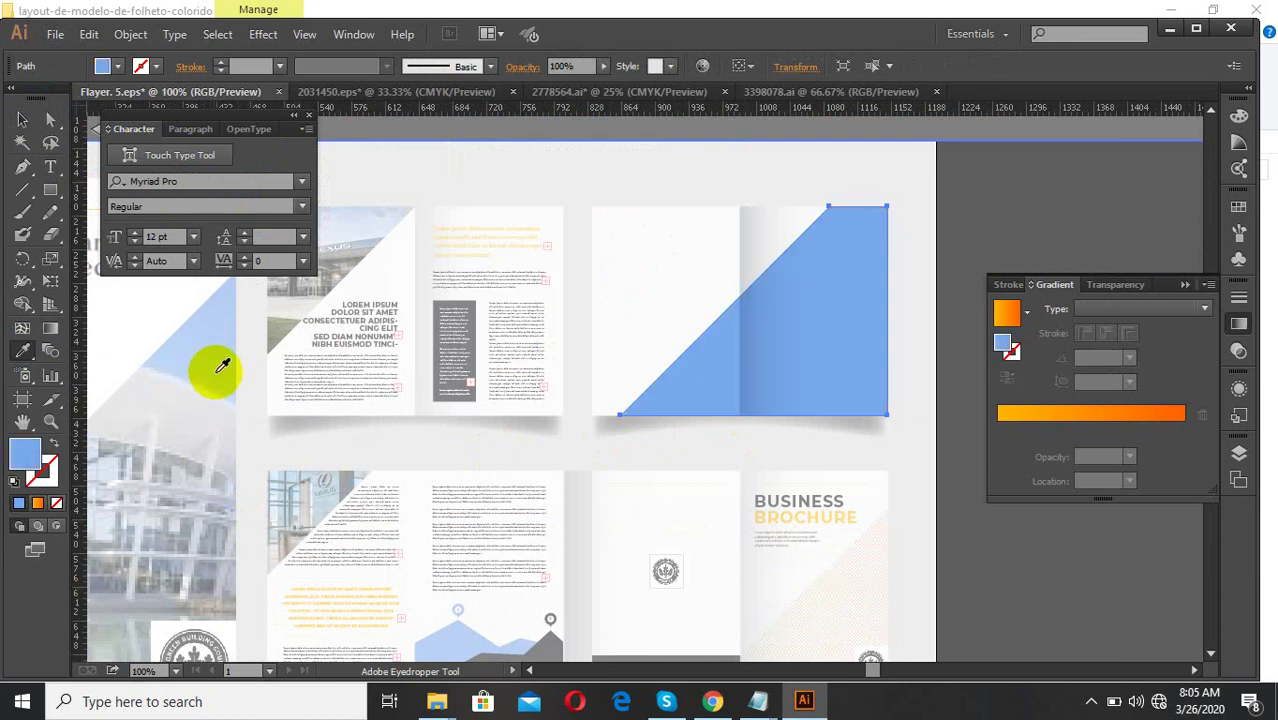
click(50, 210)
click(20, 122)
key(Escape)
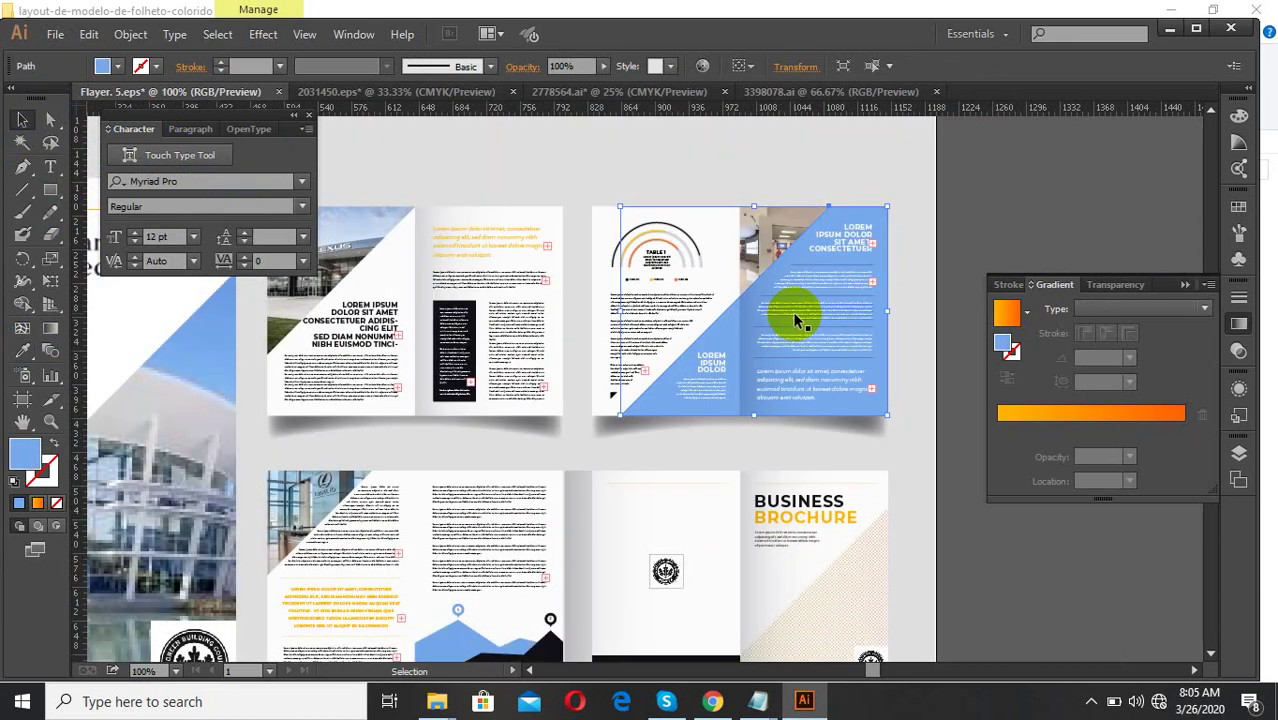
scroll(795, 314, down, 3)
click(920, 276)
- Examine the number 2 pin and mountain graphic up close and the overall look of all the brochure spreads
scroll(736, 424, up, 3)
scroll(668, 408, up, 3)
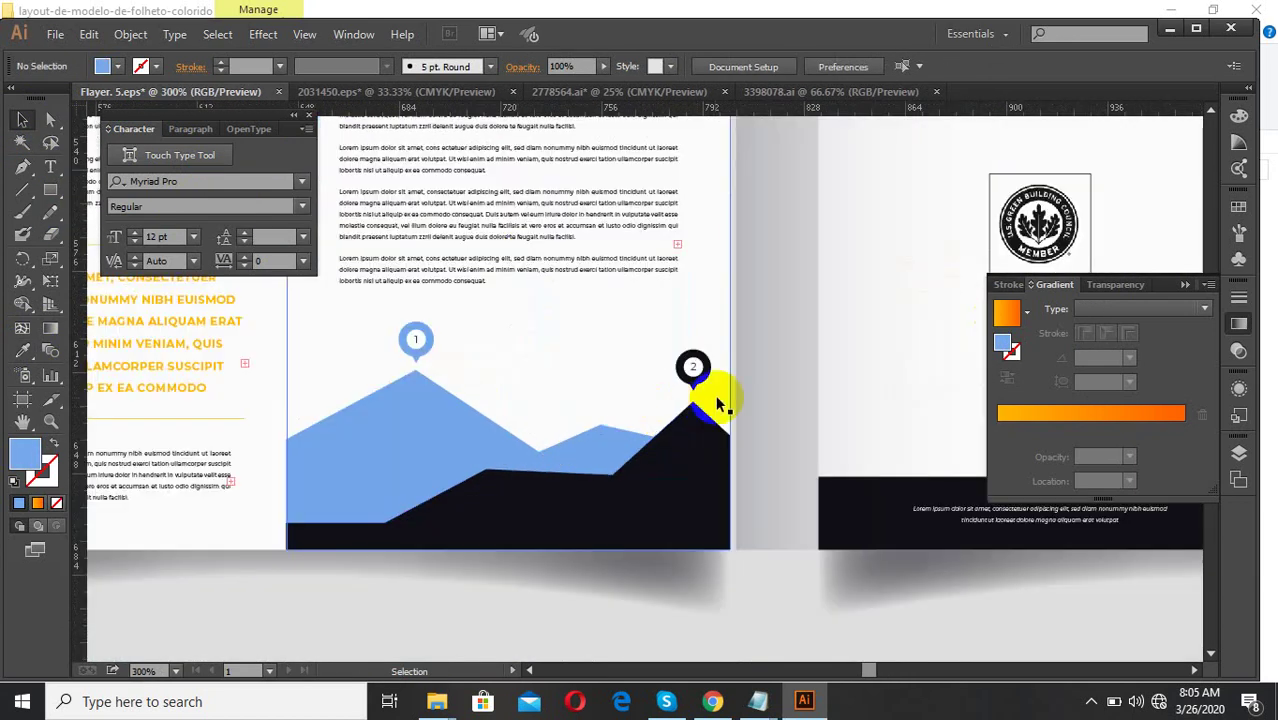
click(692, 399)
drag(790, 398, 340, 395)
scroll(637, 466, down, 3)
click(652, 546)
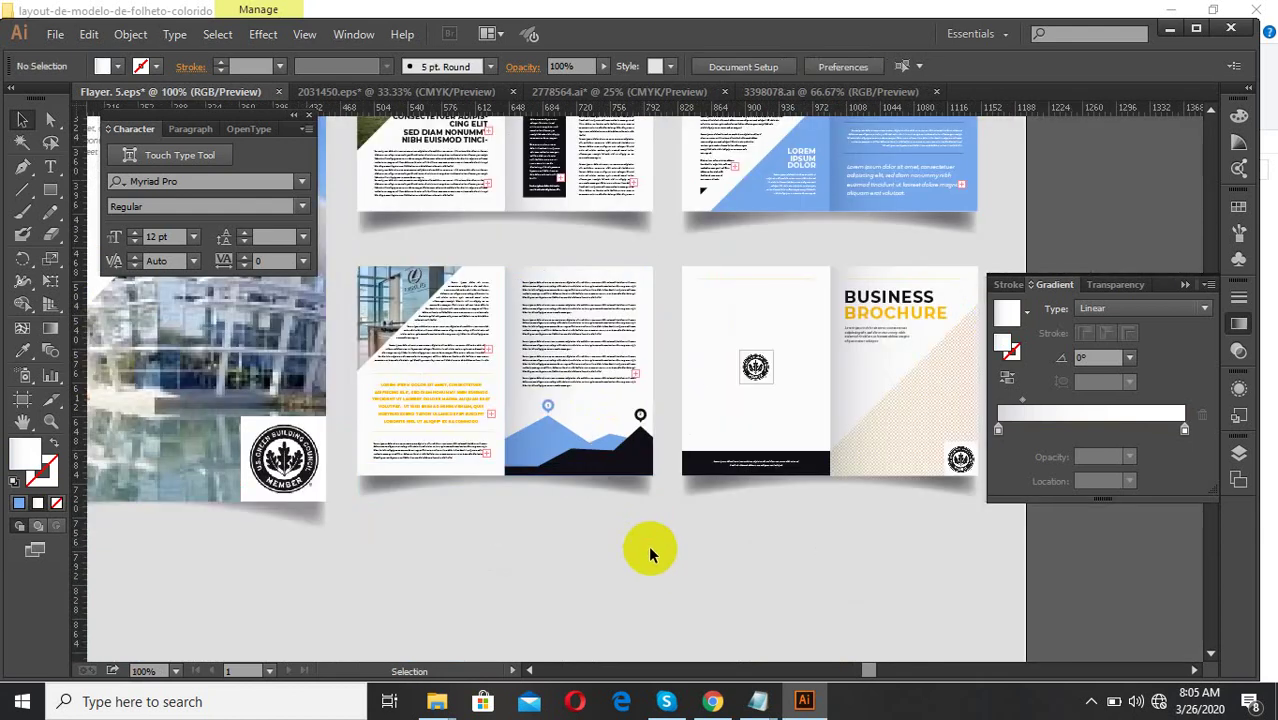
scroll(567, 574, down, 3)
scroll(562, 399, up, 2)
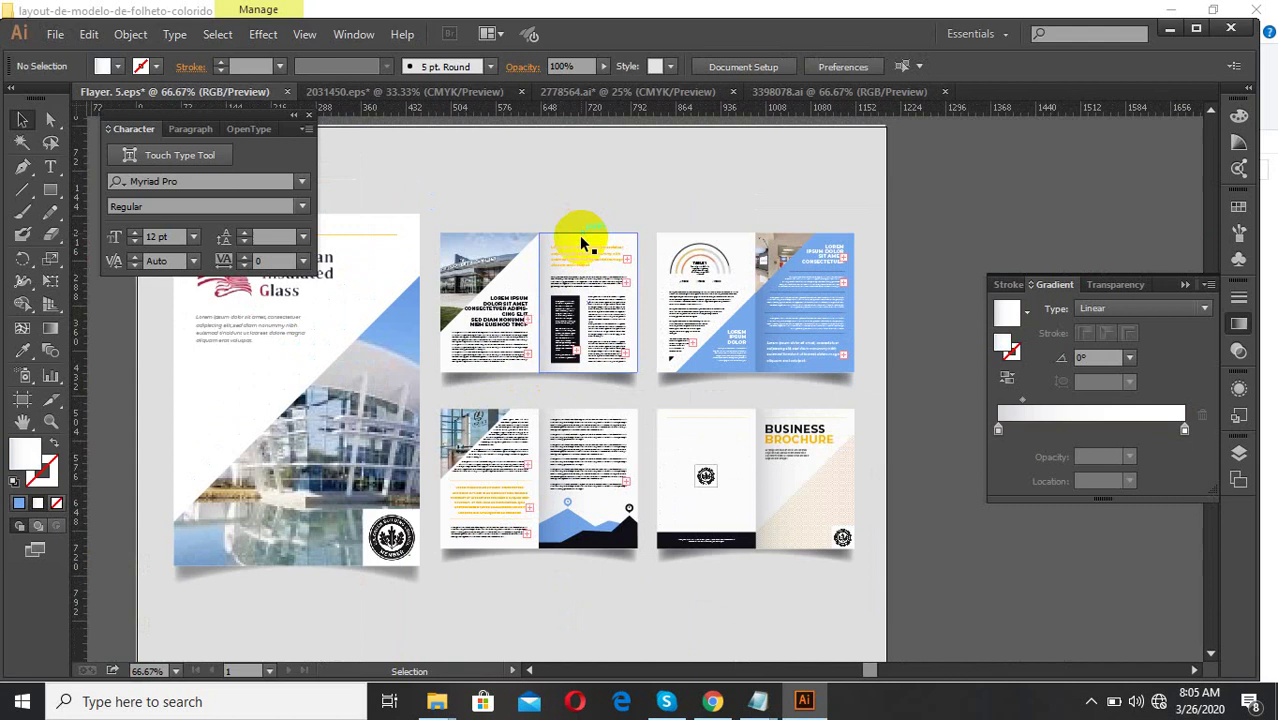
click(579, 238)
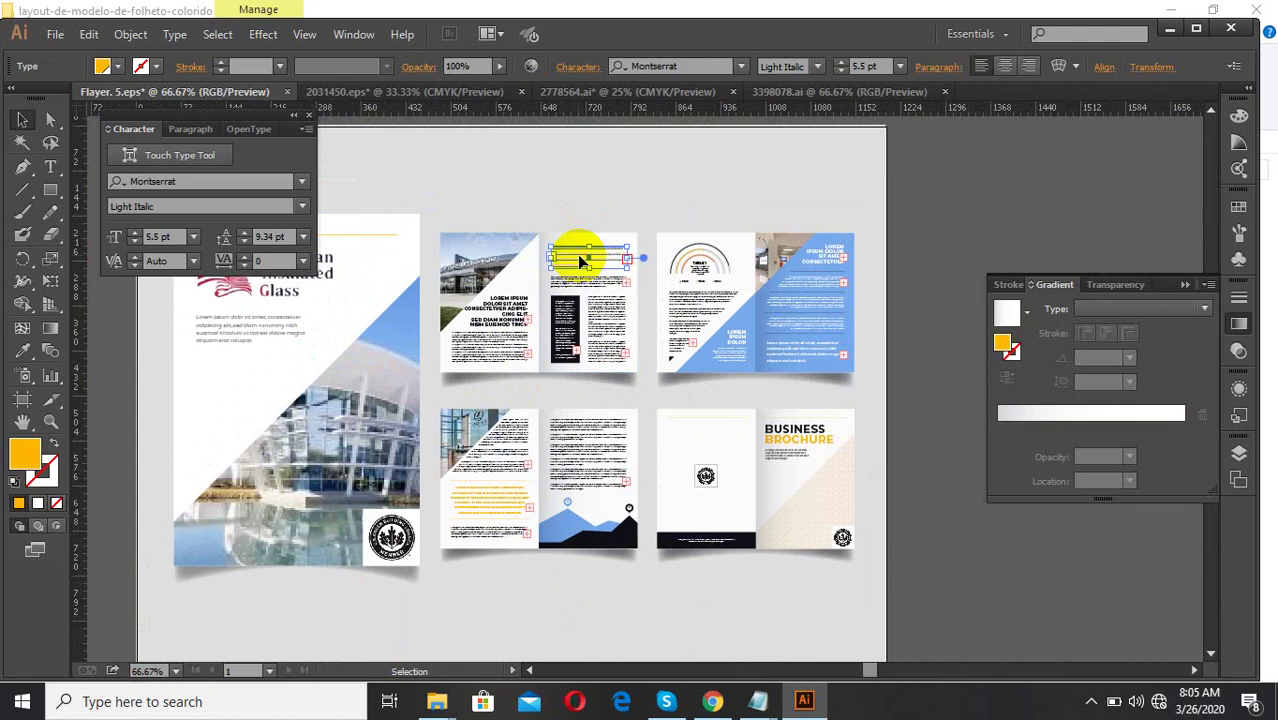
shift+click(490, 502)
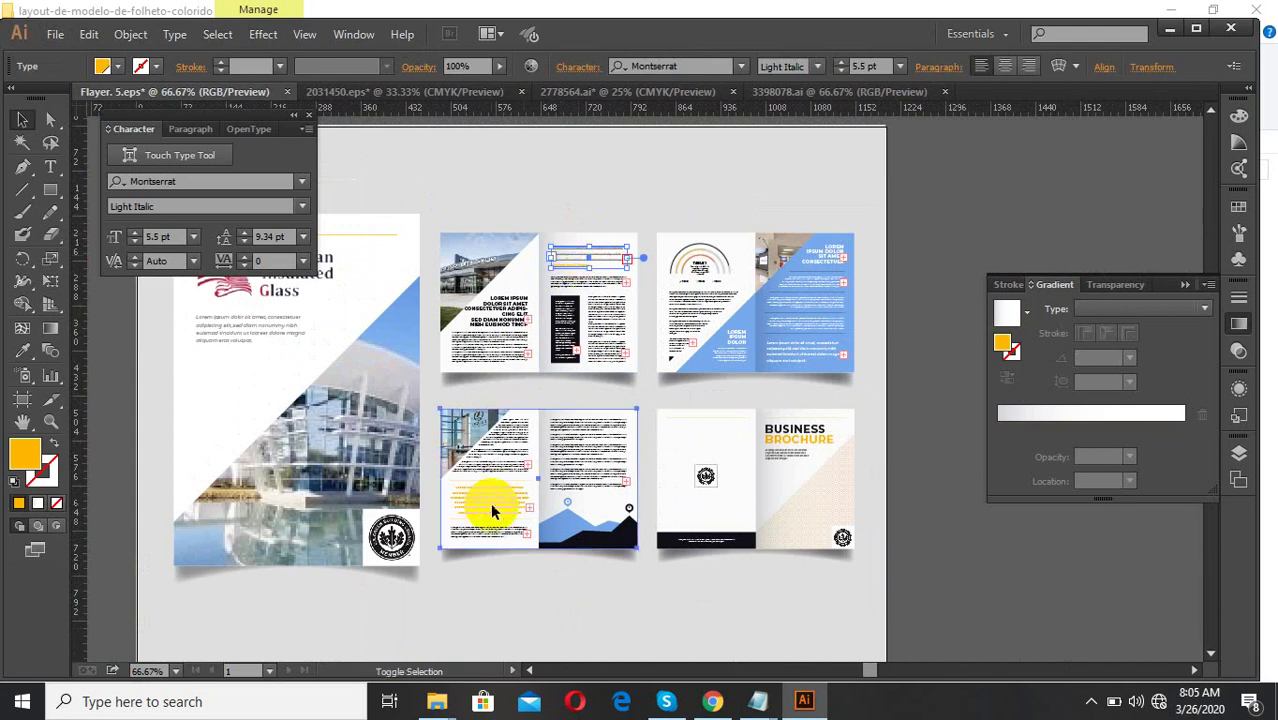
click(648, 194)
- Recolour the orange italic paragraph on the upper inner spread with the blue sampled from the Table 1 spread's diagonal shape
click(568, 251)
click(22, 351)
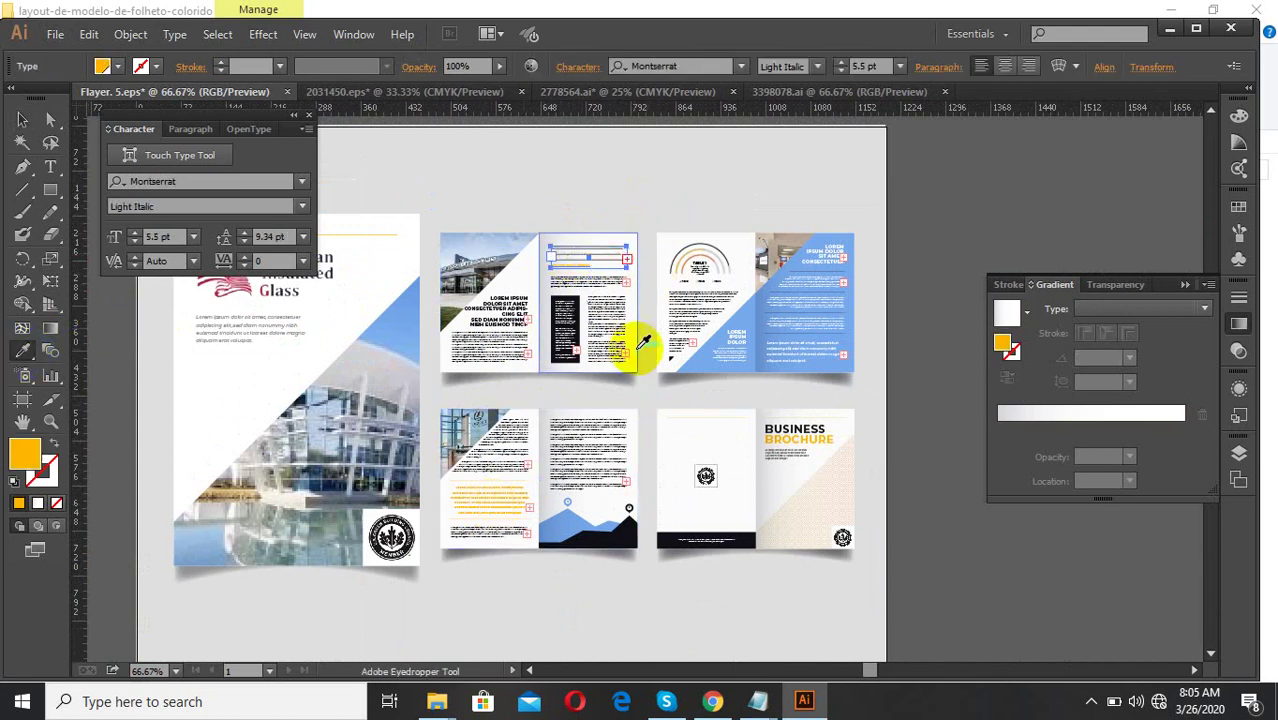
click(745, 320)
scroll(550, 266, up, 3)
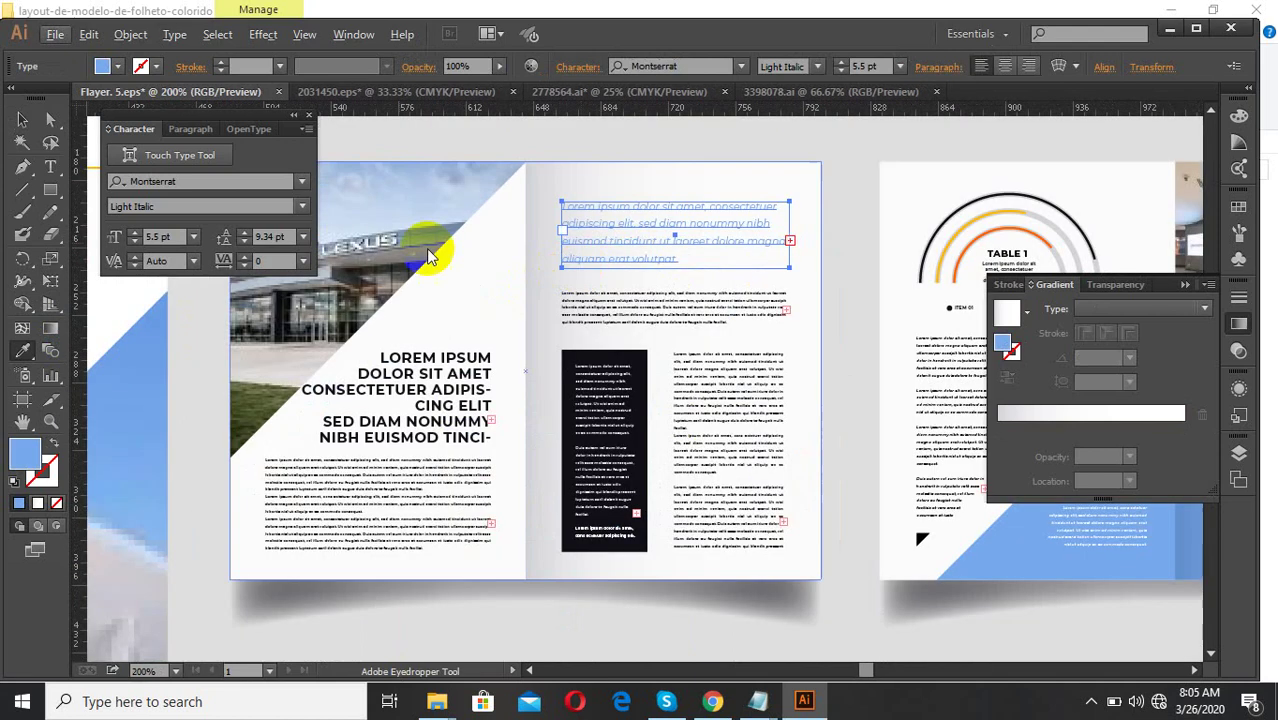
click(19, 124)
scroll(456, 165, down, 2)
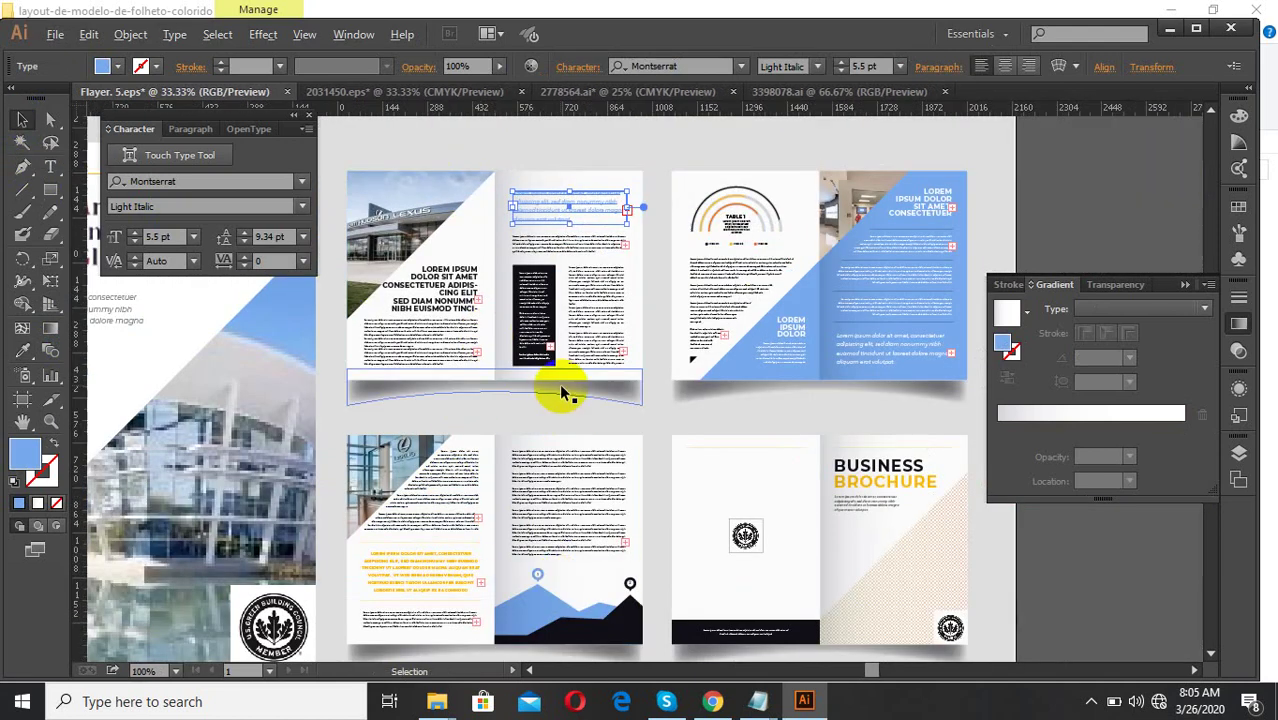
- Select the orange bold quote group on the lower inner spread and try to recolour it by sampling the adjoining page
scroll(565, 385, down, 3)
scroll(572, 430, up, 2)
double_click(457, 247)
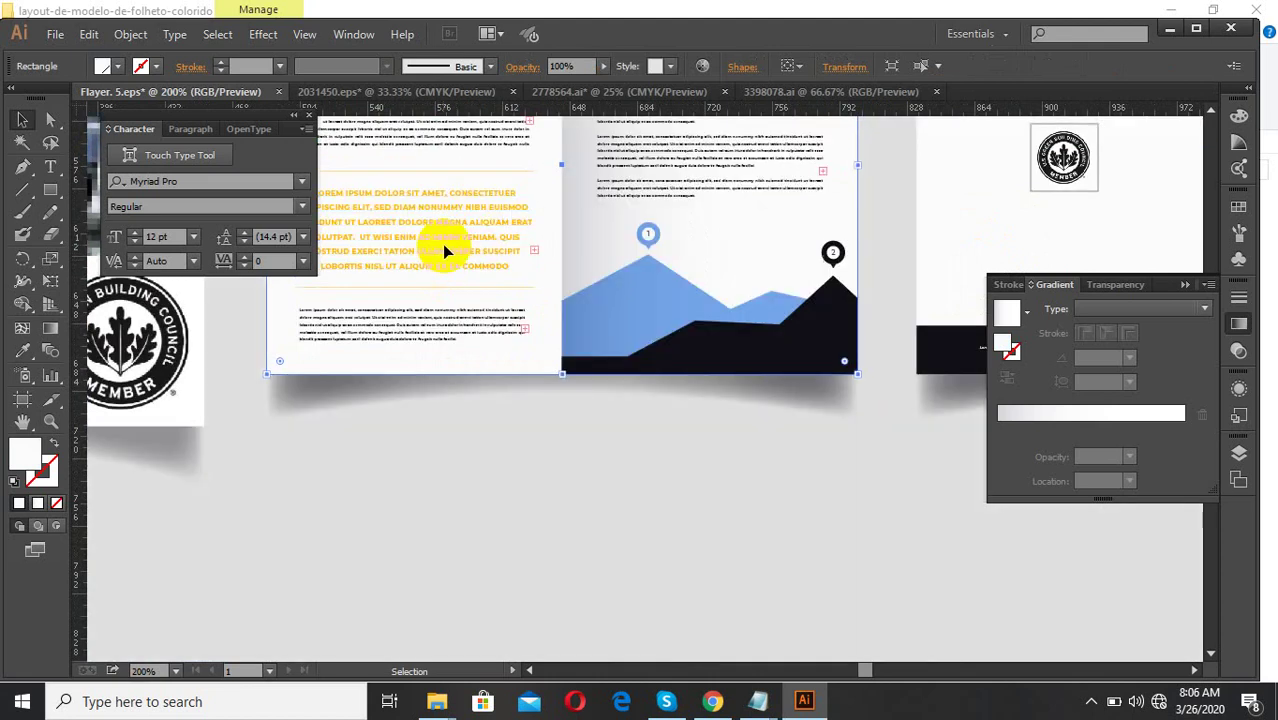
right_click(446, 248)
click(388, 440)
click(448, 224)
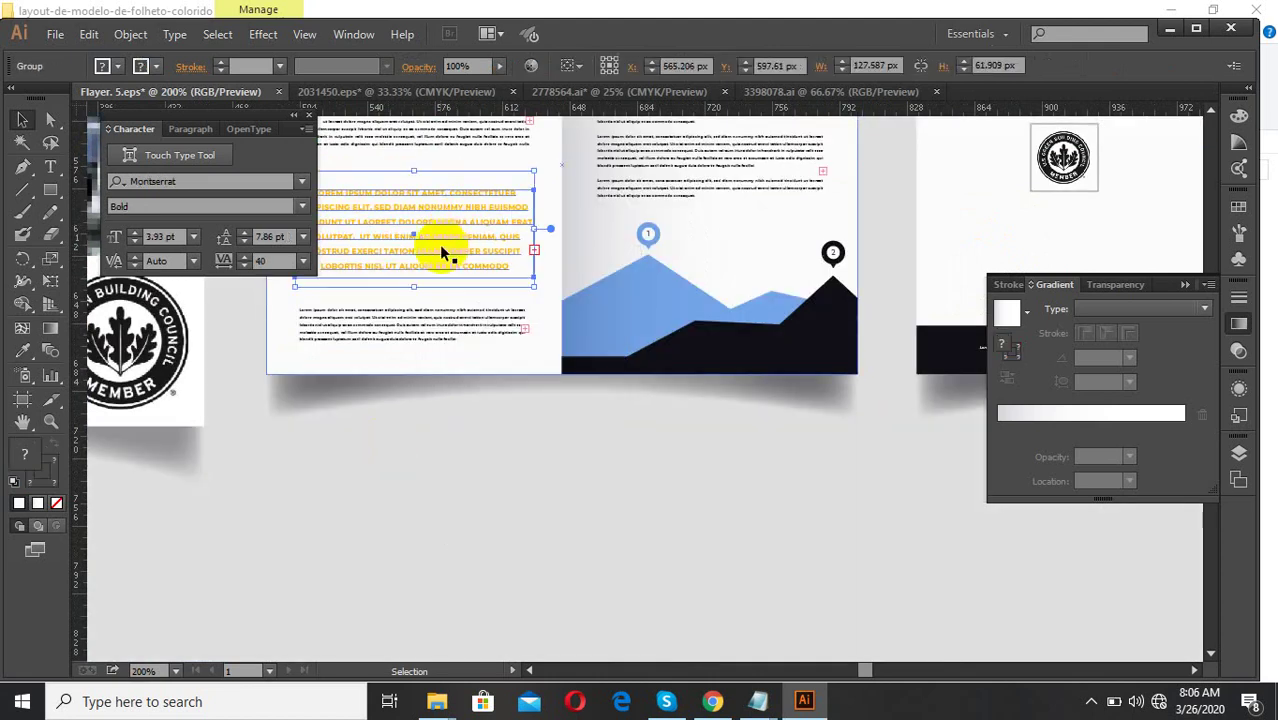
click(23, 351)
click(676, 300)
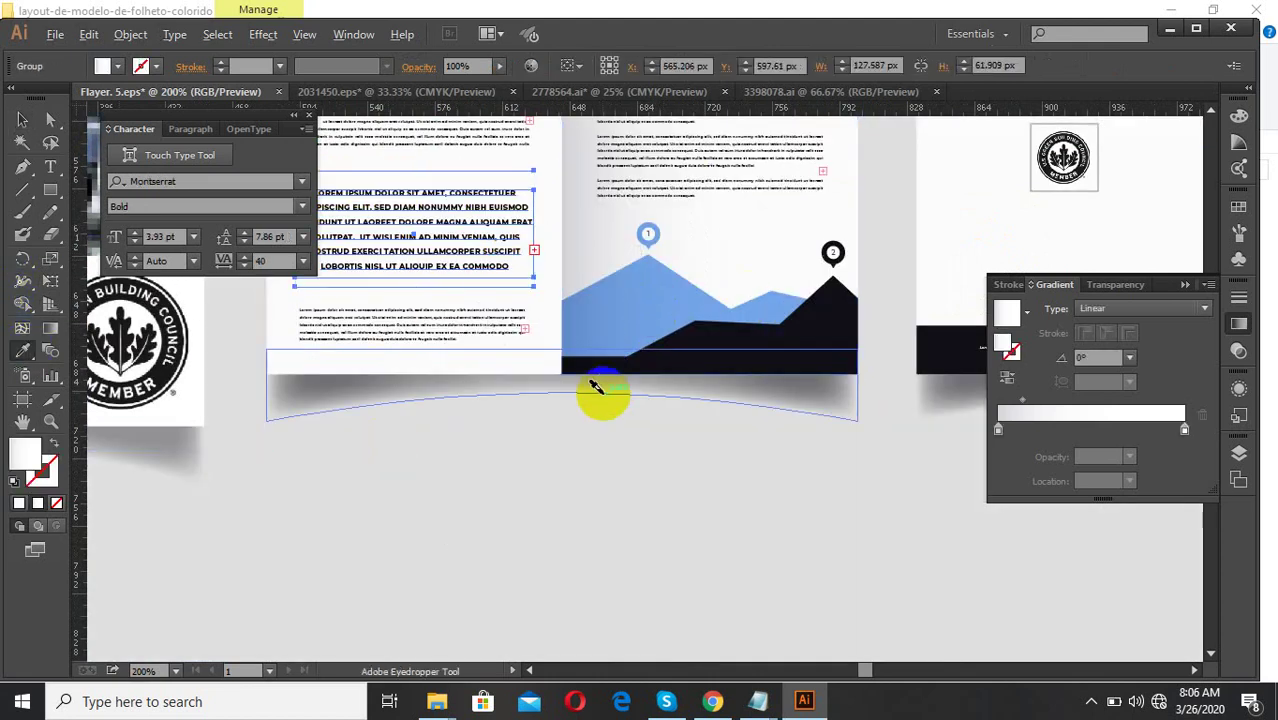
- Recolour the bold quote group on the lower inner spread with the mountain's blue, and deselect it
scroll(603, 402, down, 2)
scroll(600, 335, up, 2)
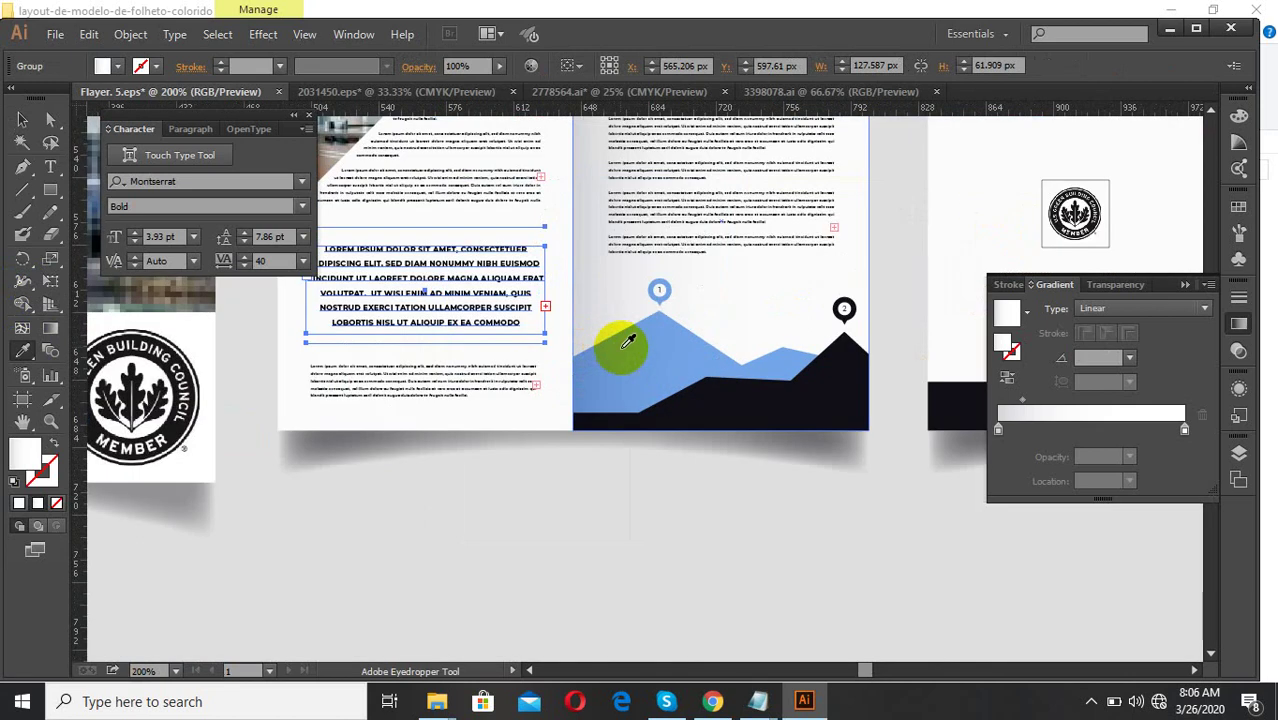
scroll(432, 300, up, 3)
scroll(556, 337, down, 2)
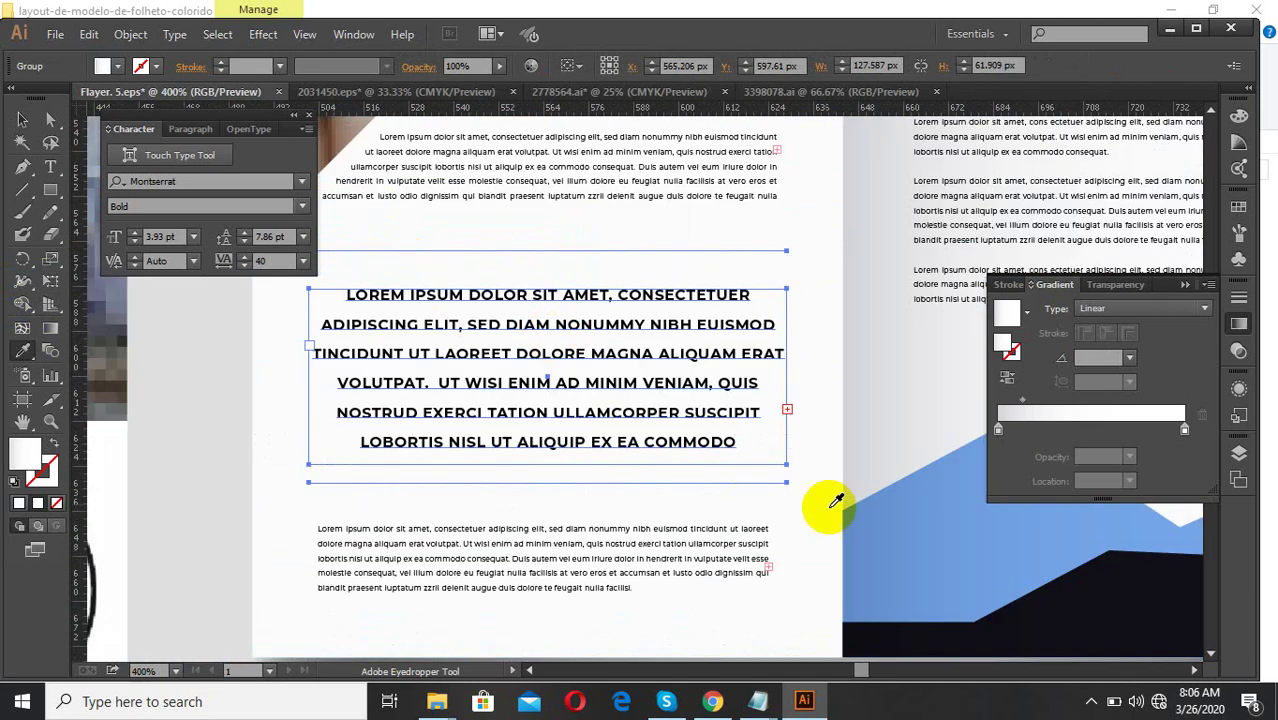
click(936, 520)
key(v)
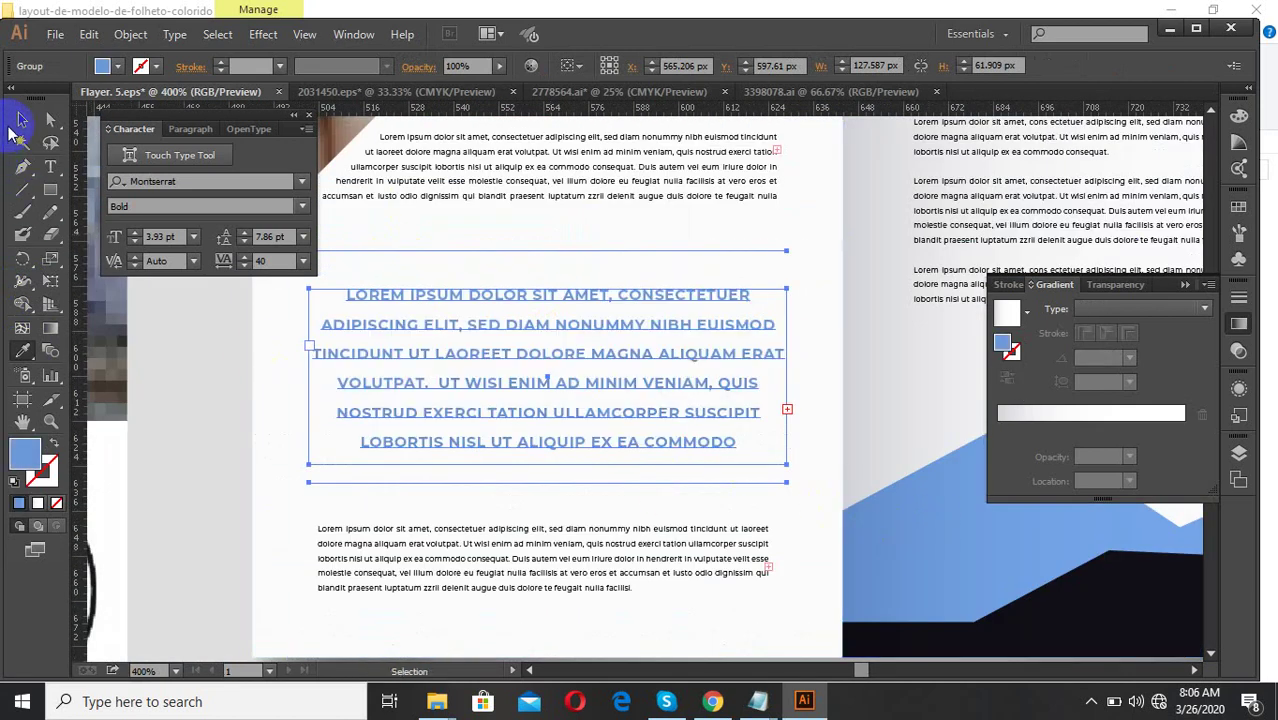
scroll(434, 308, down, 4)
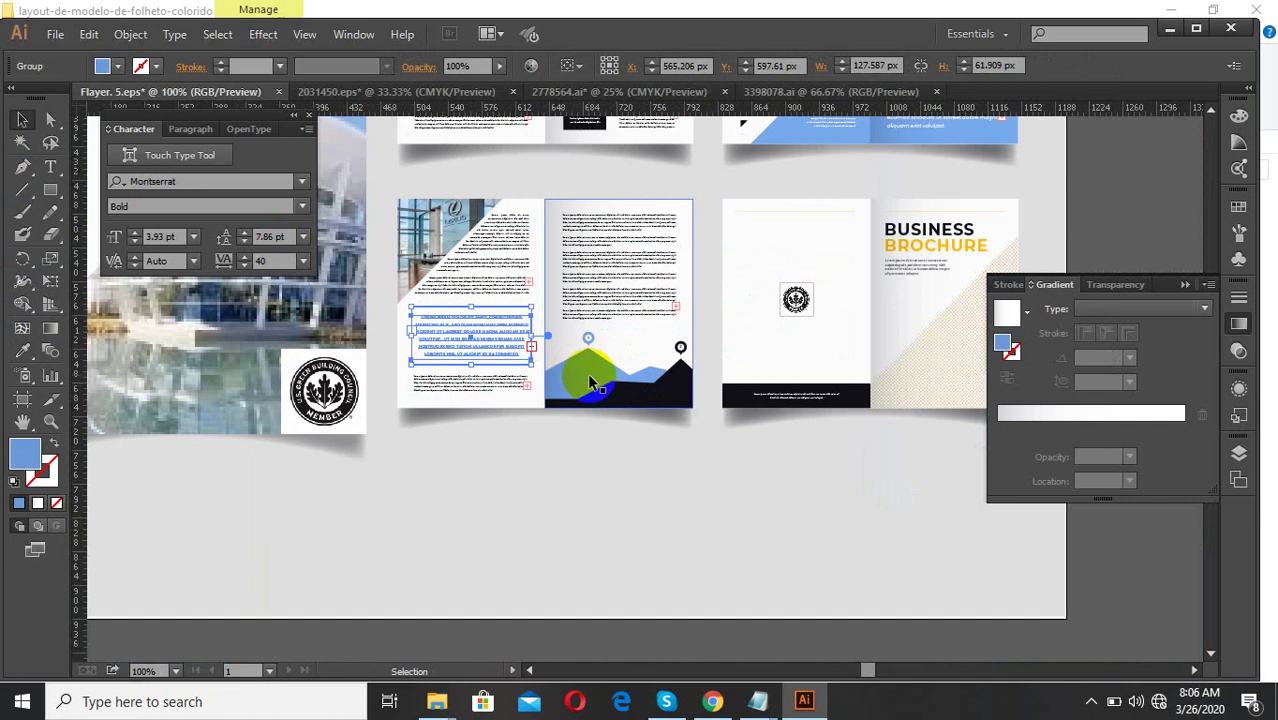
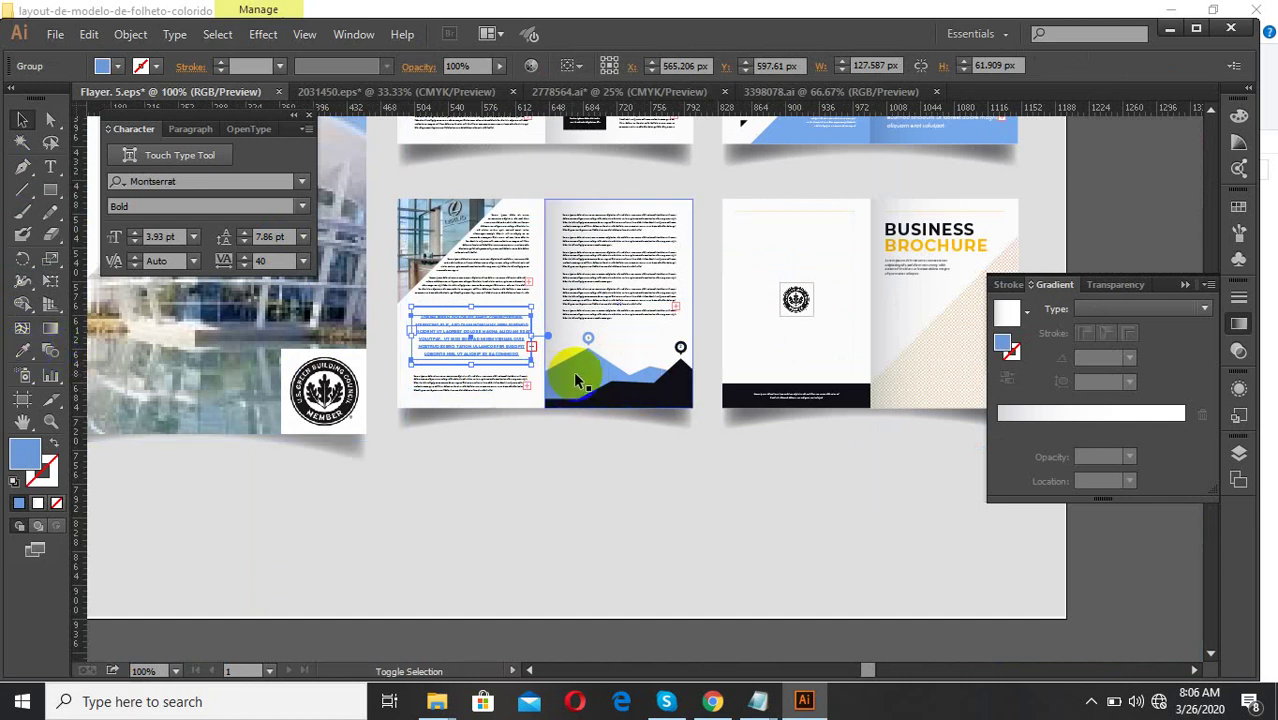
click(593, 476)
- Move the shading rectangle covering the Business Brochure page sideways to uncover part of the page
scroll(1019, 208, up, 2)
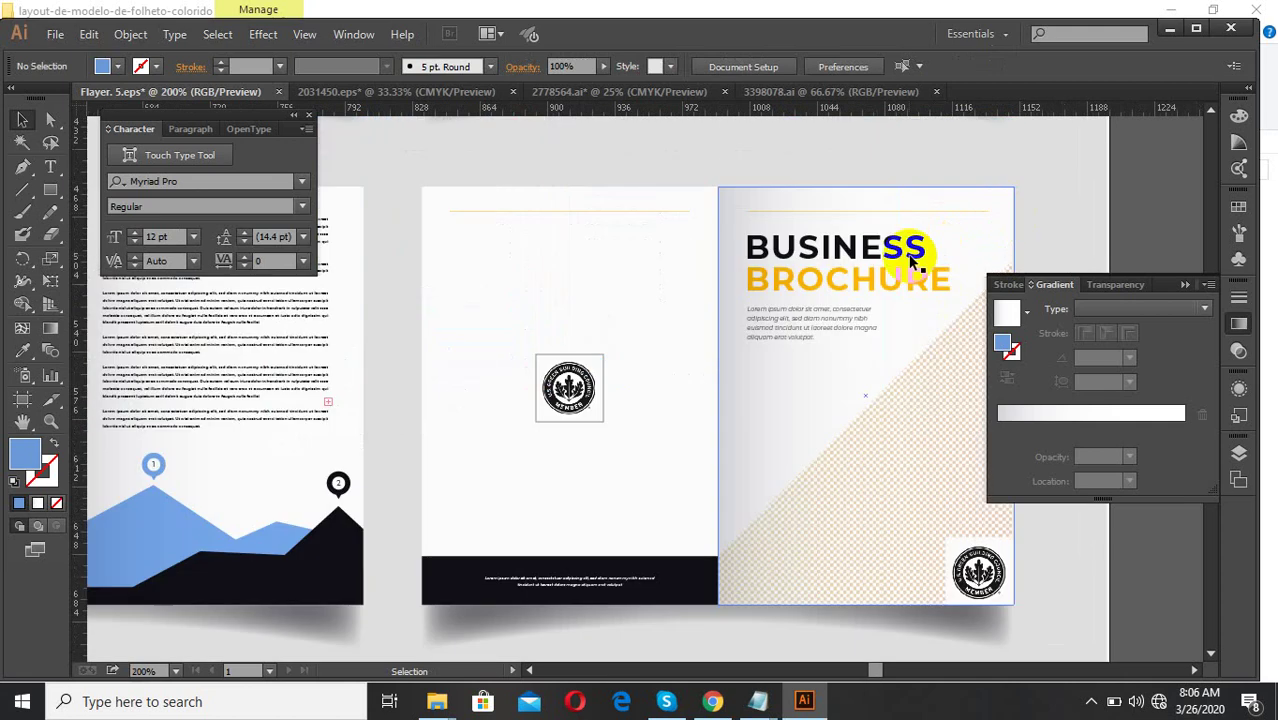
click(868, 286)
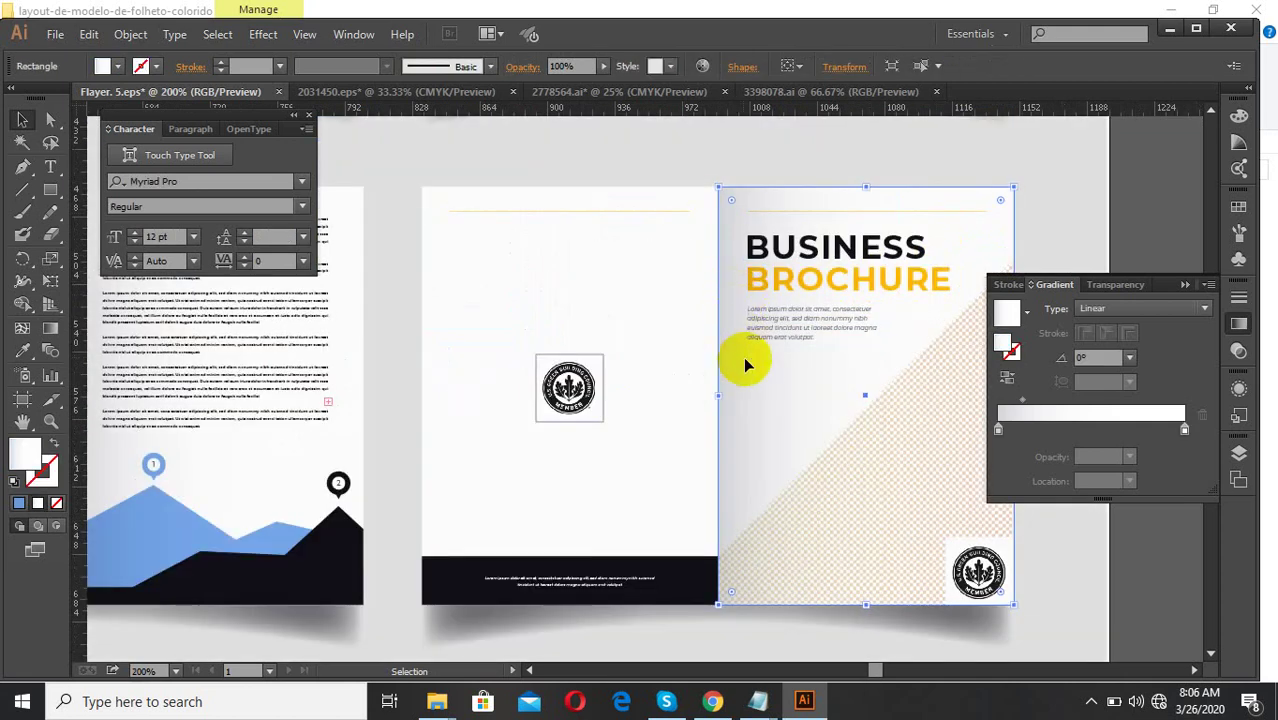
scroll(743, 362, down, 1)
drag(779, 374, 927, 370)
- Recolour the word BROCHURE in the Business Brochure page's title with the blue sampled from the mountain shape
click(801, 306)
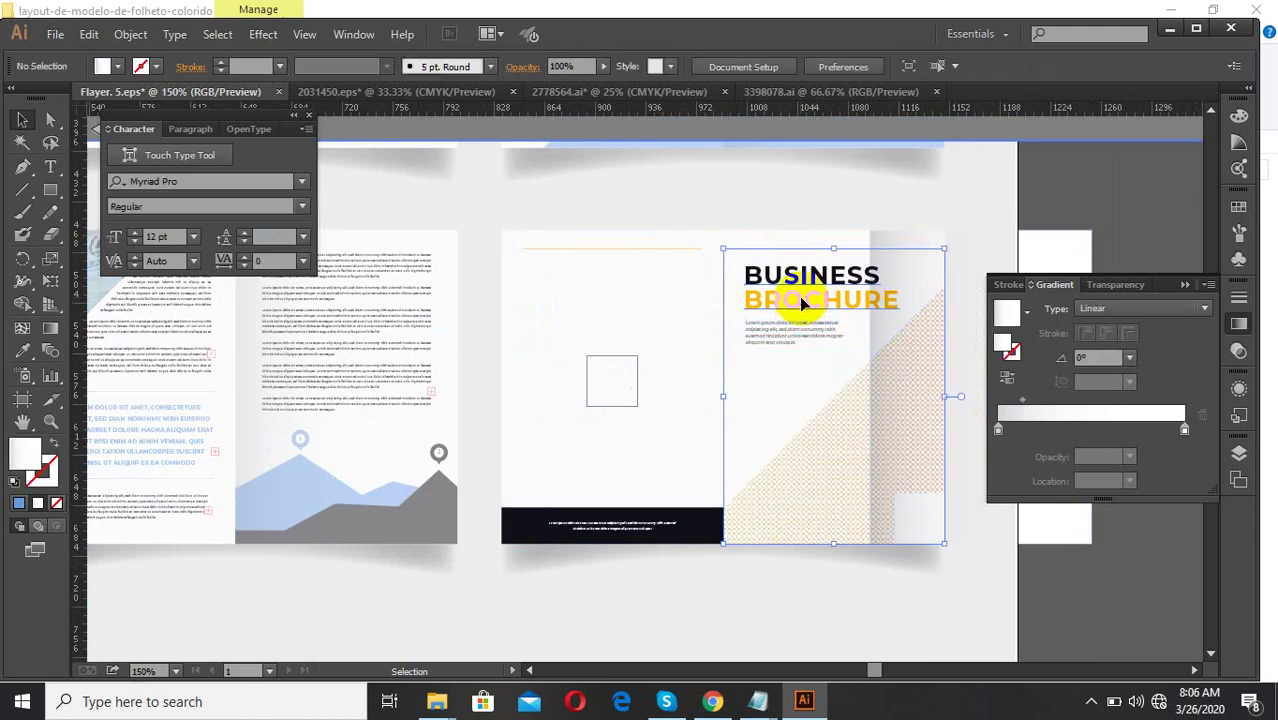
double_click(800, 297)
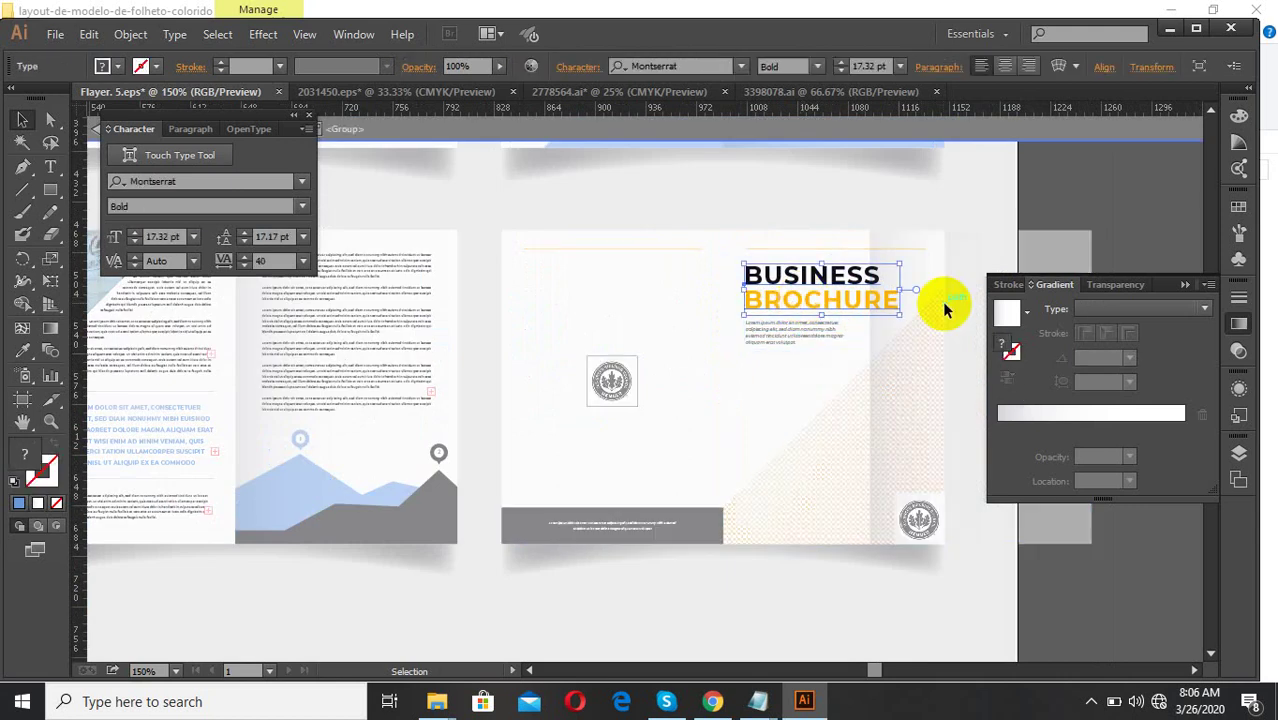
key(t)
scroll(886, 296, up, 3)
drag(918, 300, 456, 323)
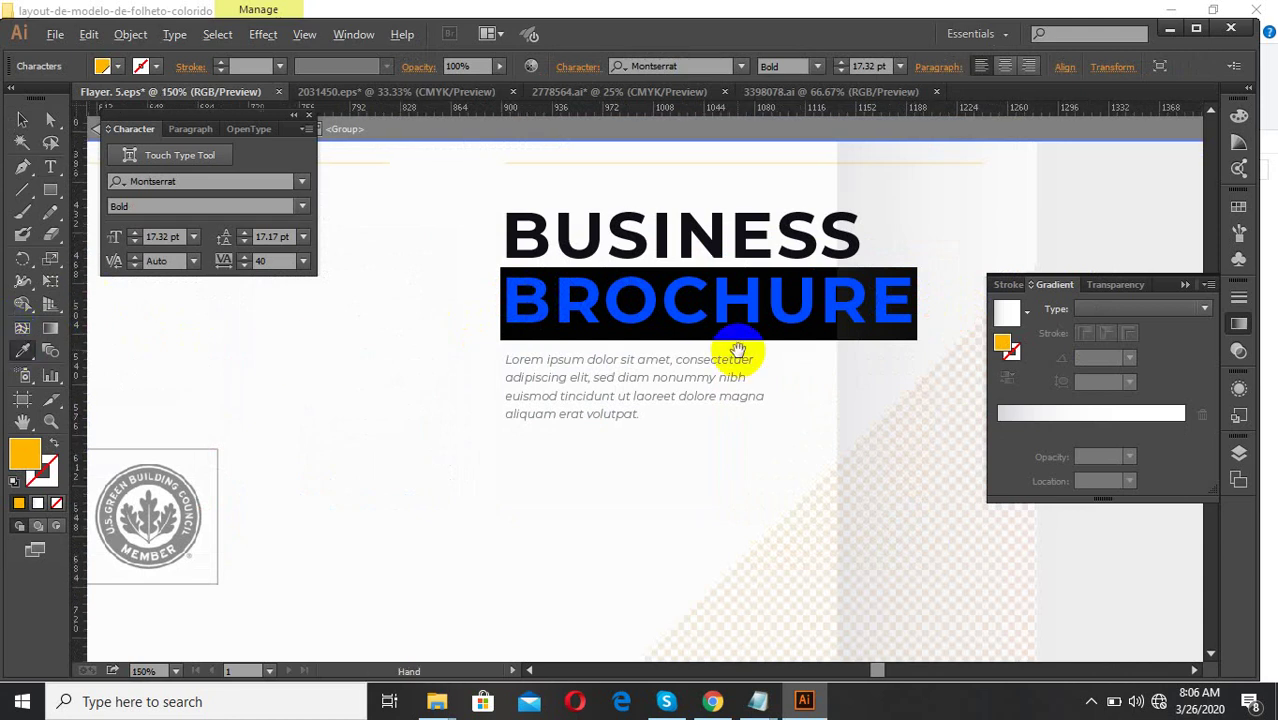
scroll(736, 353, down, 3)
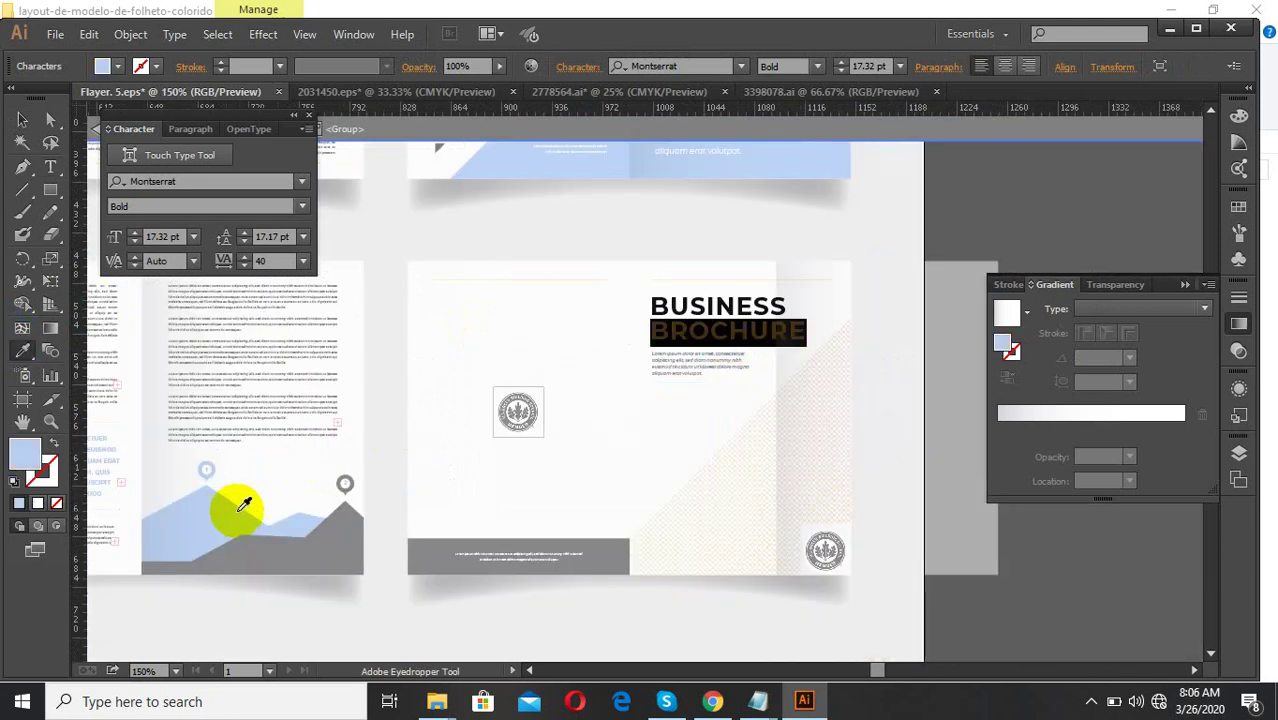
click(22, 120)
click(690, 298)
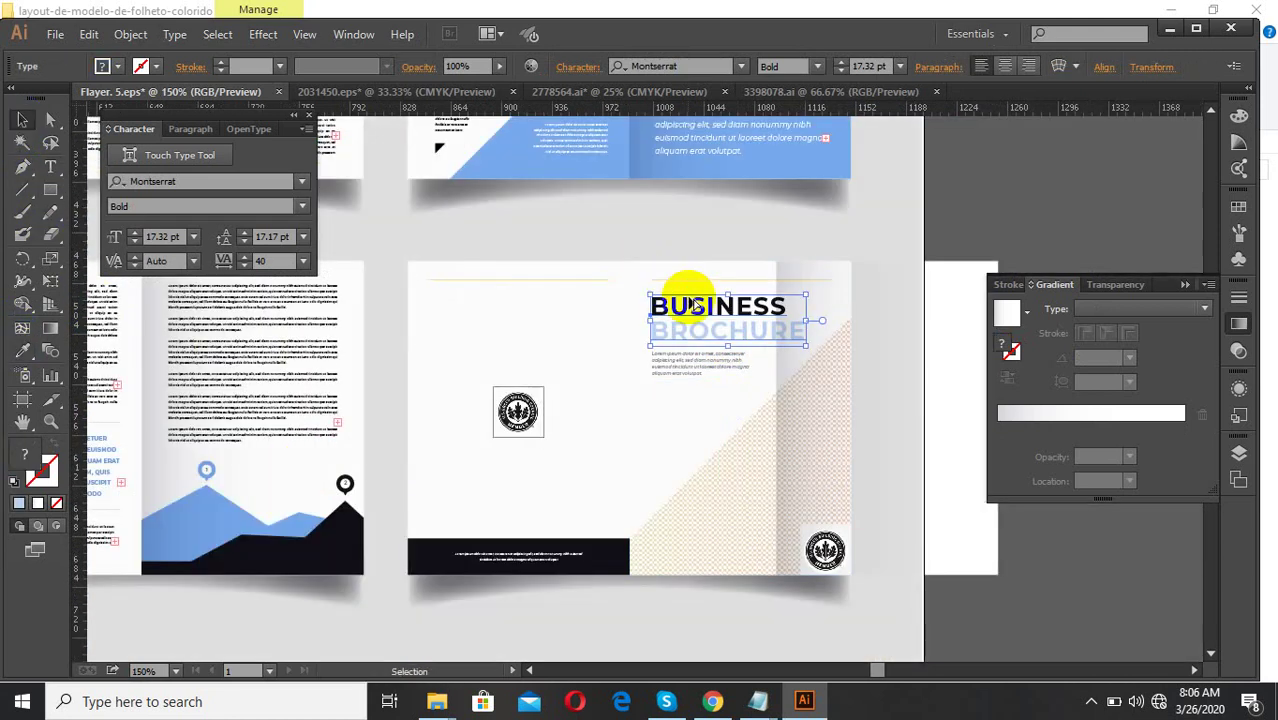
- Move the shading rectangle back over the Business Brochure page and deselect it
scroll(690, 300, down, 3)
click(907, 234)
scroll(723, 318, up, 3)
click(885, 310)
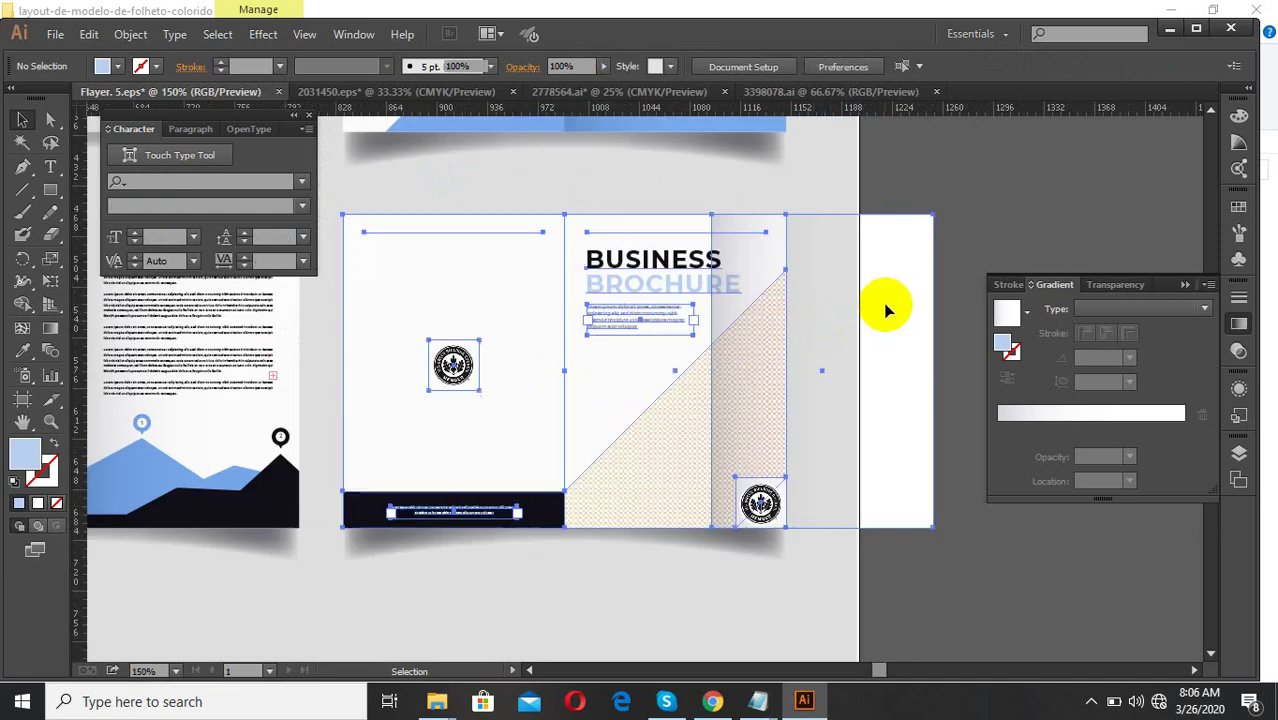
drag(911, 316, 764, 326)
click(906, 232)
key(alt)
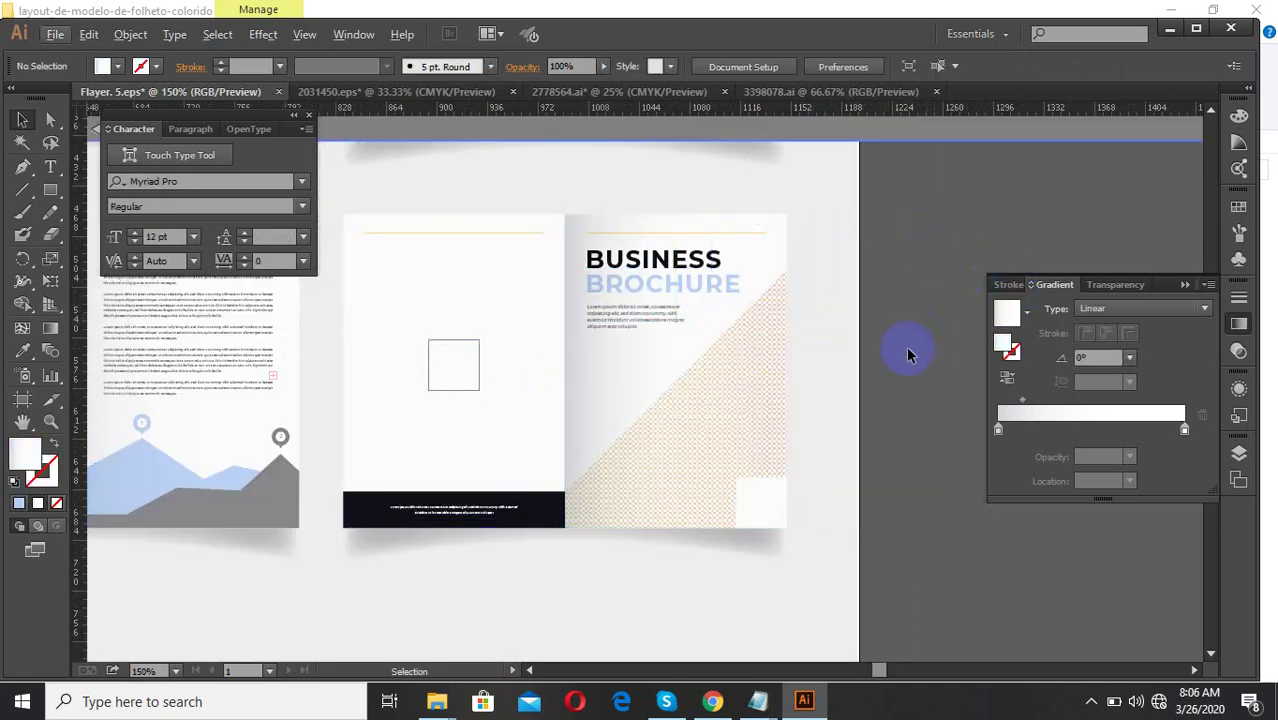
- Recolour the thin orange line at the top of the back cover page with a blue sampled from the artwork
scroll(842, 465, down, 3)
scroll(746, 320, up, 3)
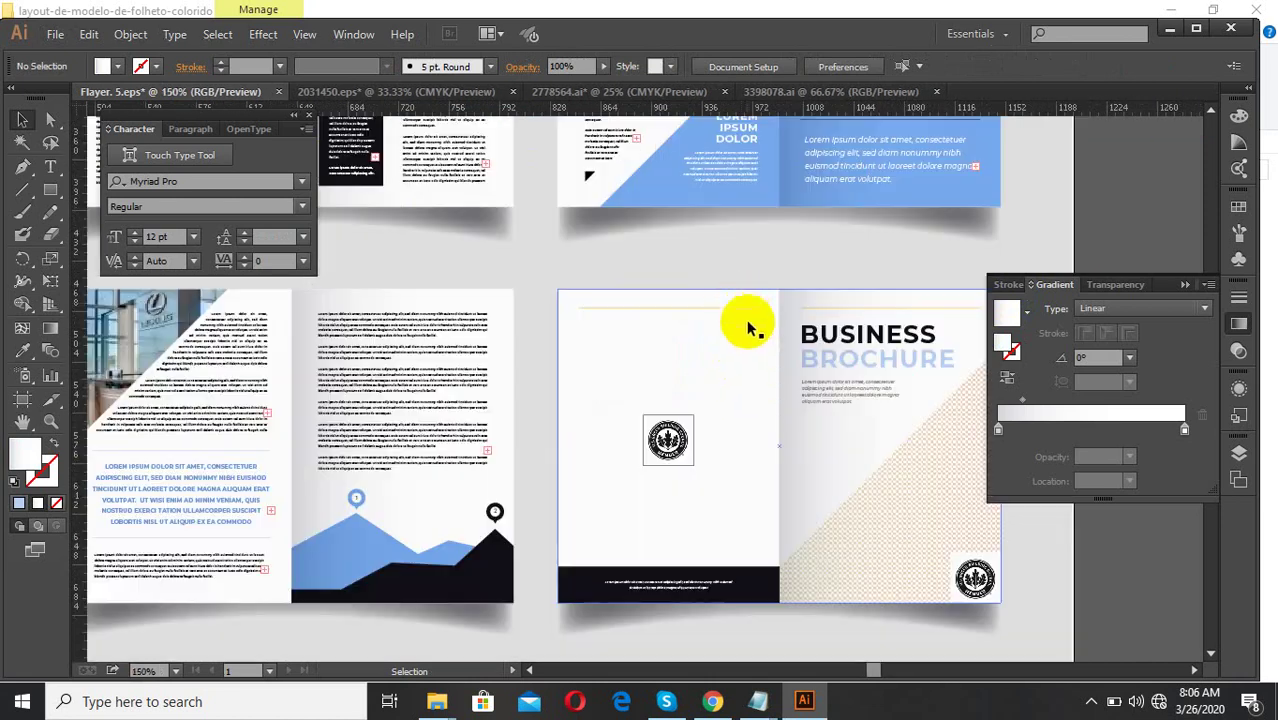
double_click(742, 307)
scroll(739, 308, up, 4)
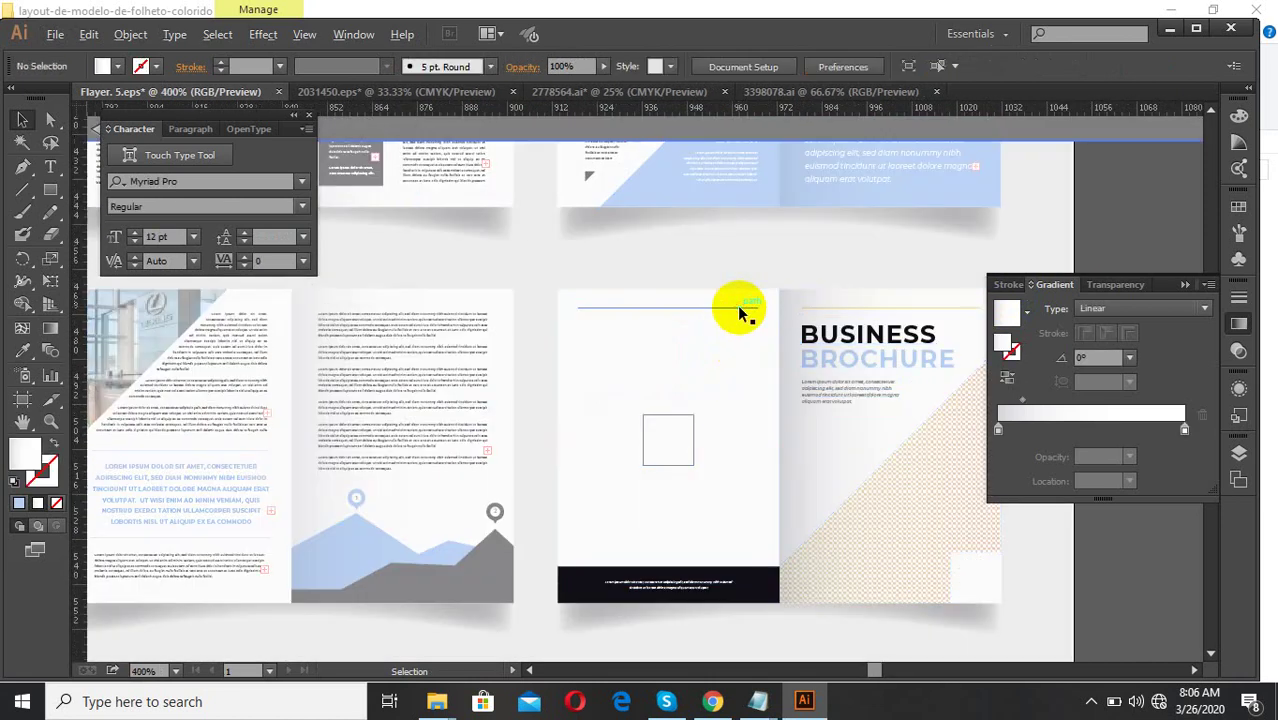
click(764, 300)
scroll(543, 345, down, 2)
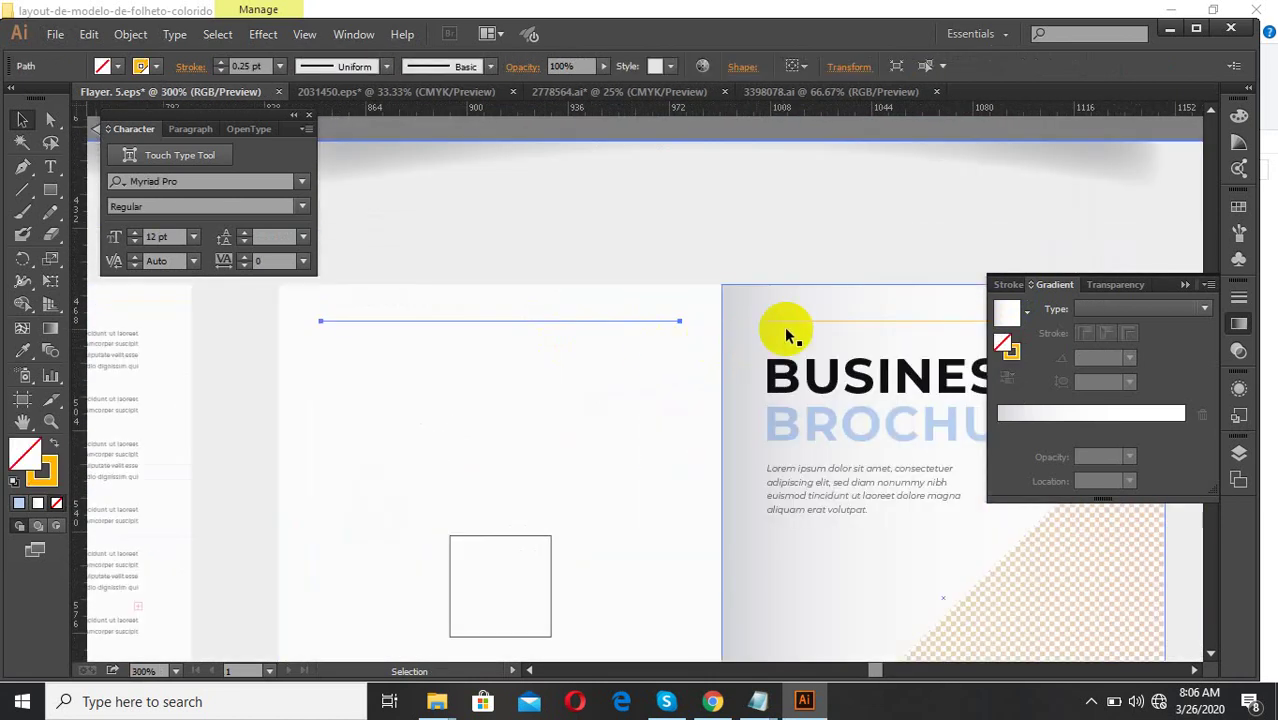
shift+click(806, 319)
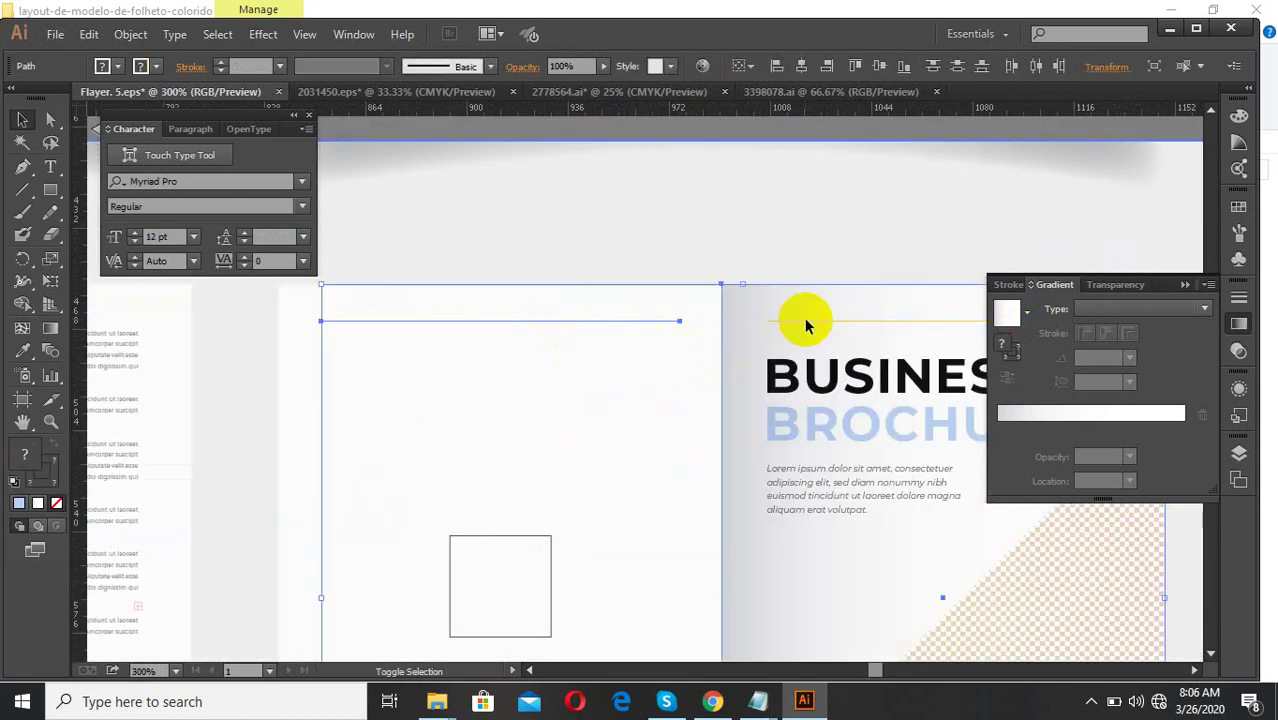
shift+click(681, 319)
click(662, 321)
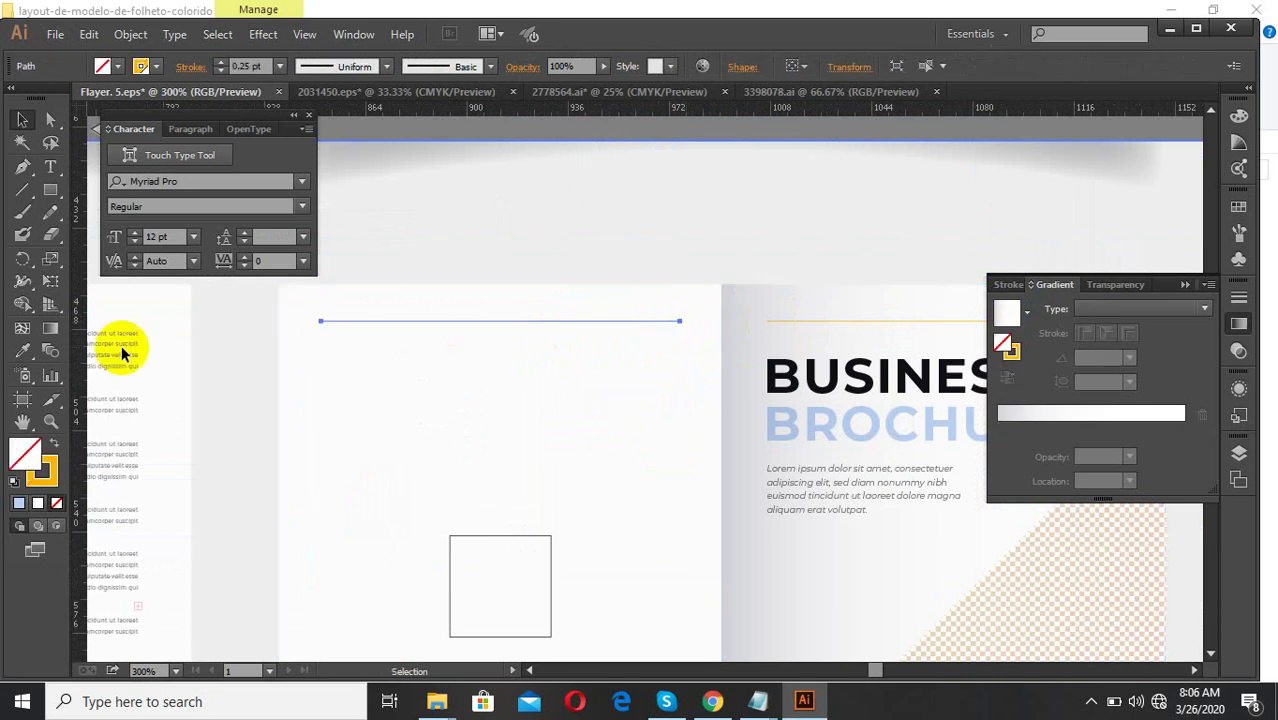
click(24, 351)
scroll(410, 445, down, 2)
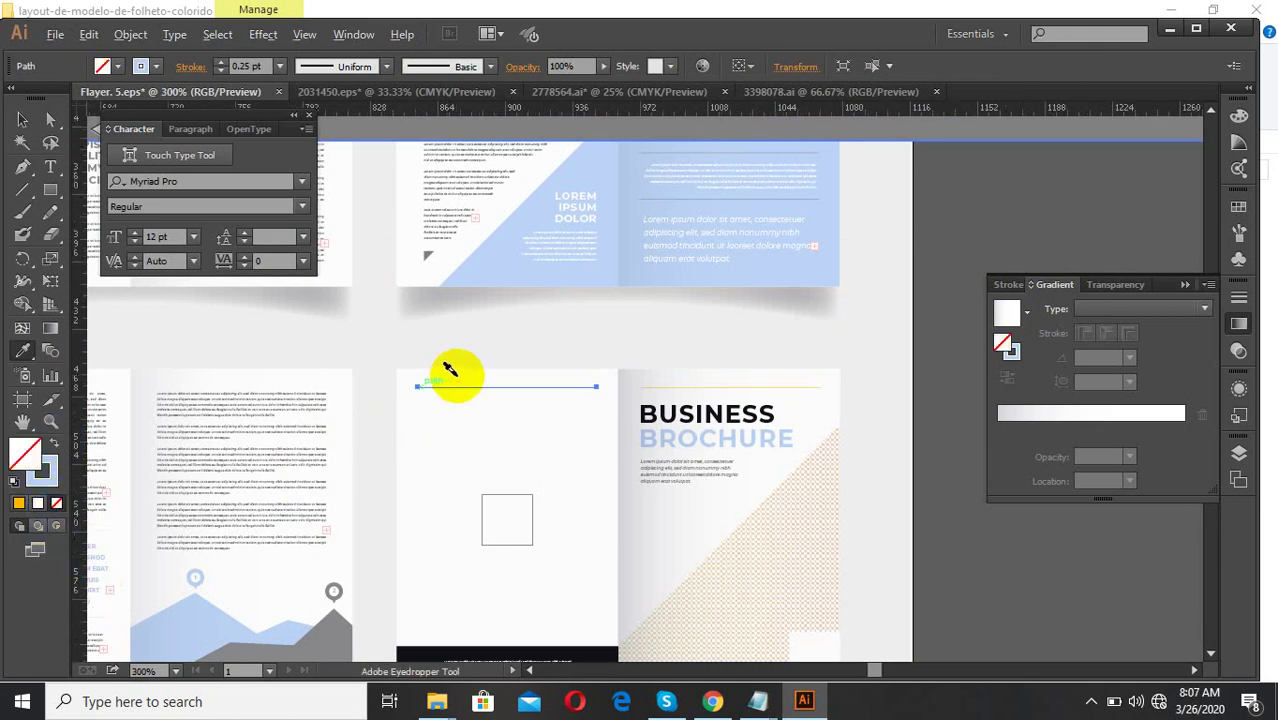
scroll(451, 371, up, 2)
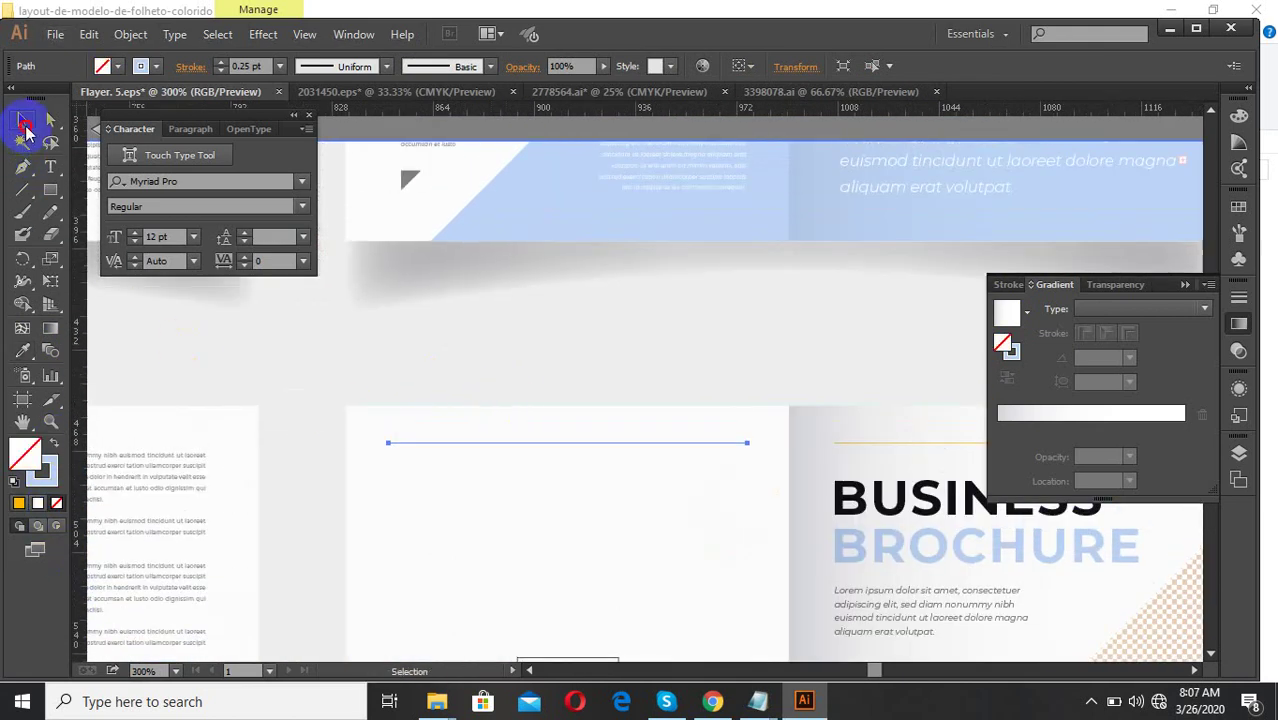
- Move the shading rectangle sideways to uncover the start of the orange line above the BUSINESS BROCHURE title
scroll(703, 418, up, 2)
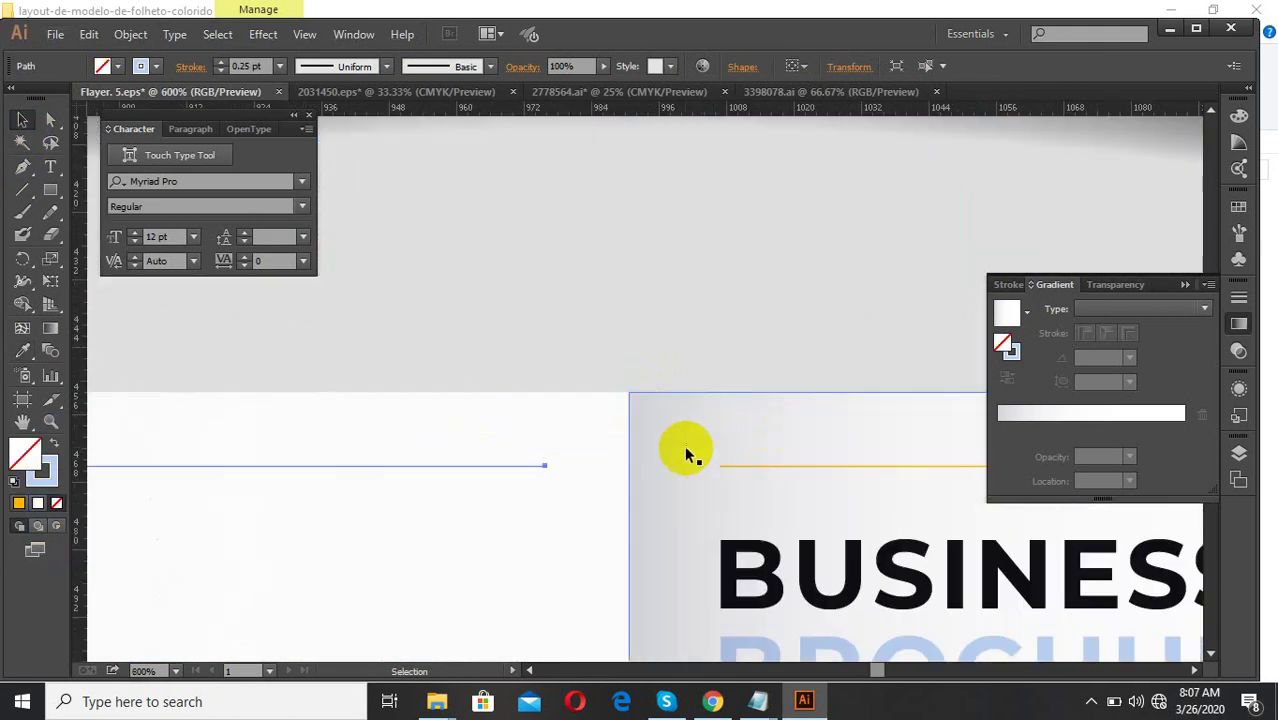
drag(686, 450, 855, 450)
key(ctrl+z)
double_click(700, 432)
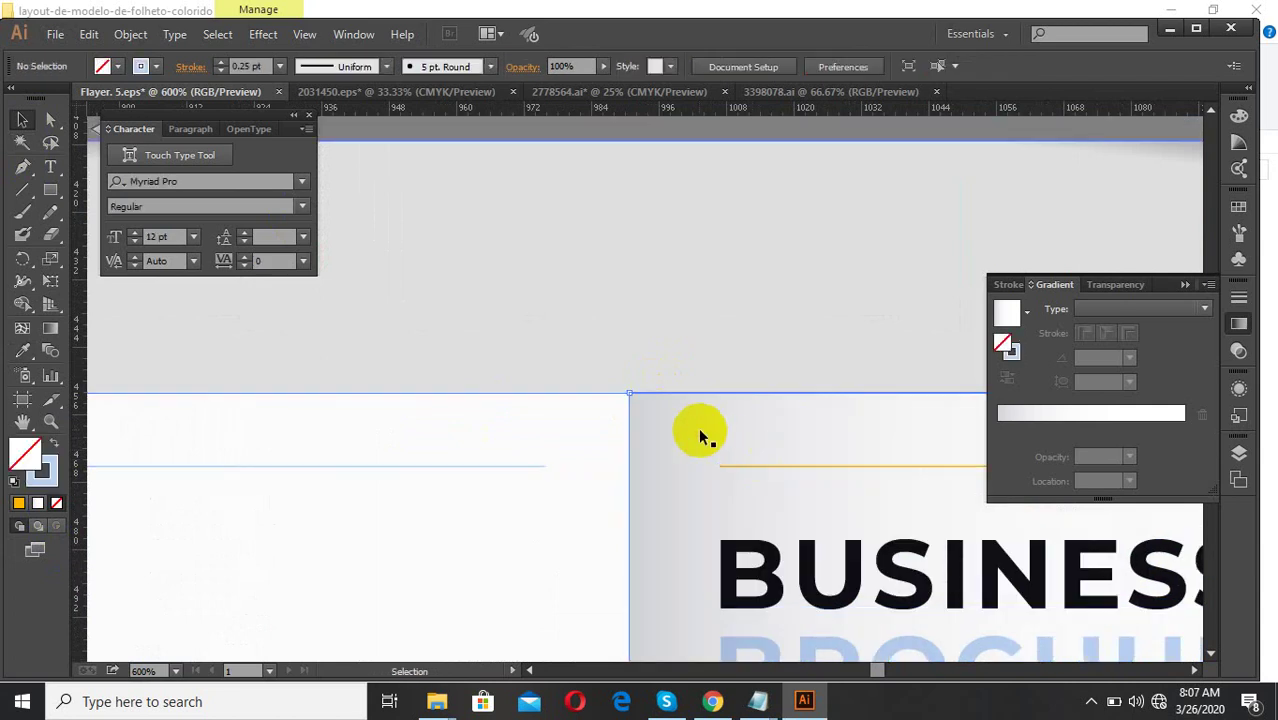
drag(727, 448, 864, 440)
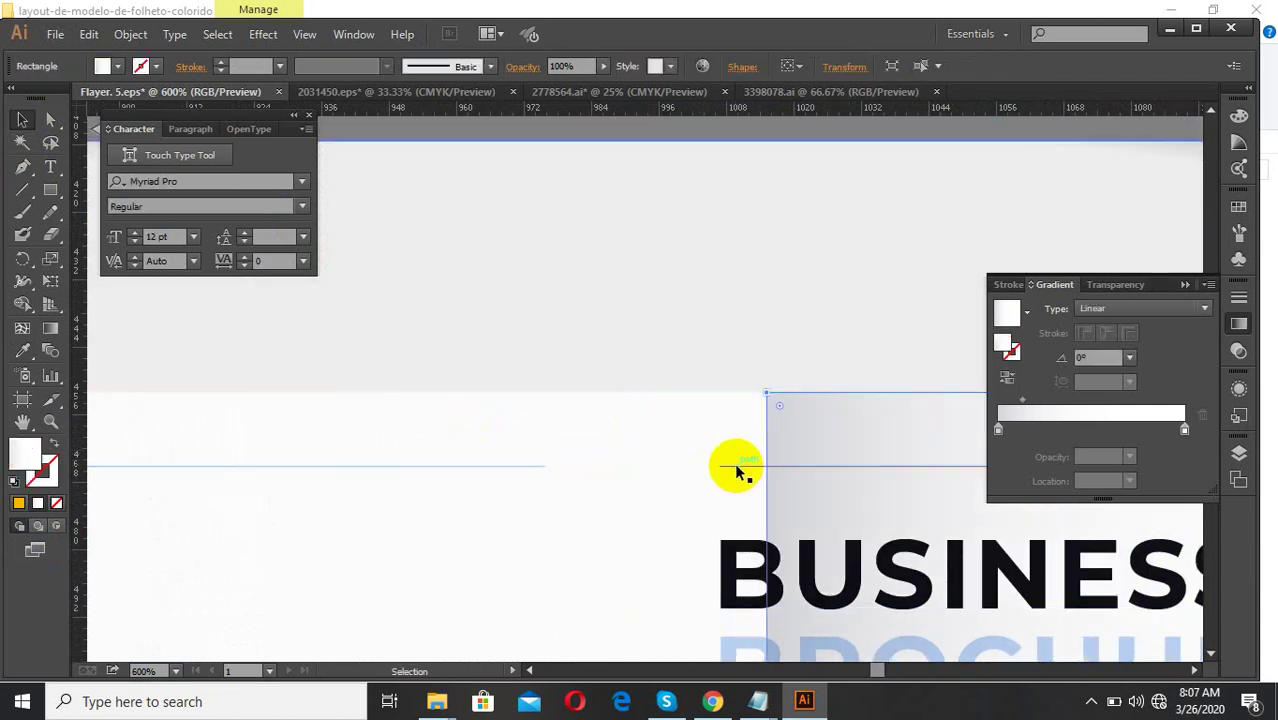
- Recolour the orange line above the BUSINESS BROCHURE title with the same blue stroke as the back cover's line
click(734, 462)
click(741, 466)
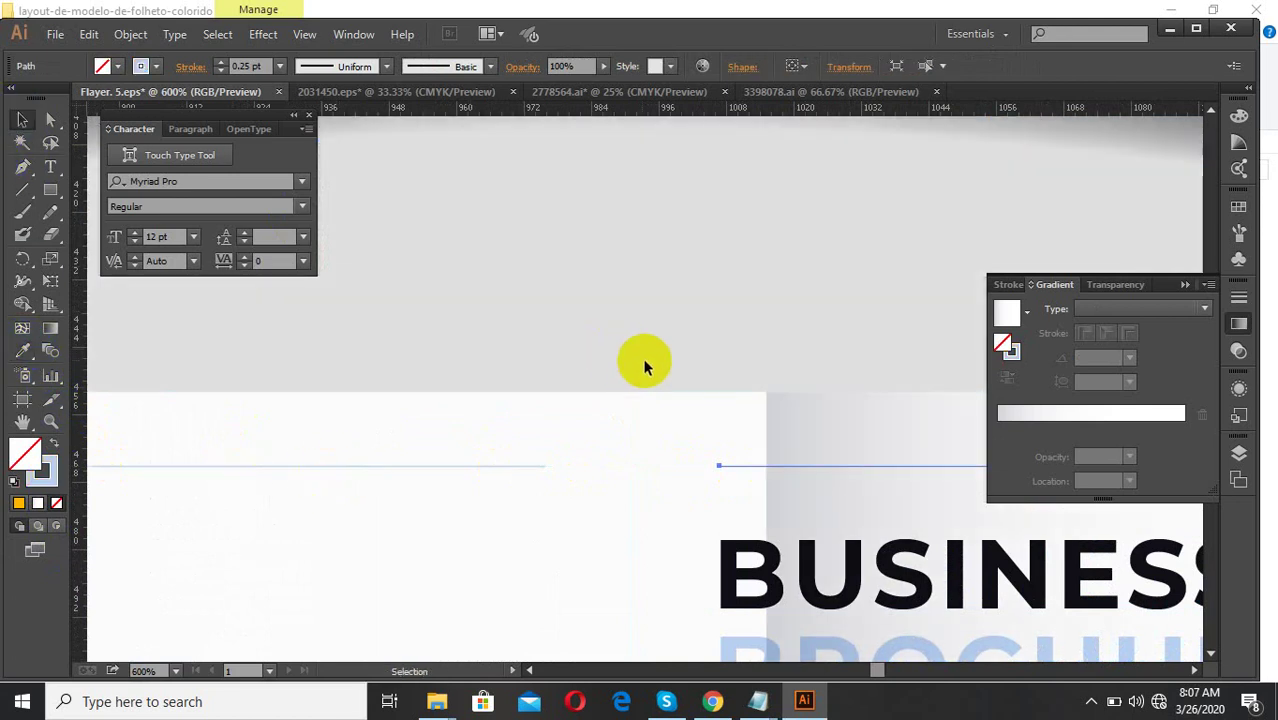
key(ctrl+minus)
- Align the shading rectangle with the Business Brochure page again, check its lower edge and deselect it
click(789, 426)
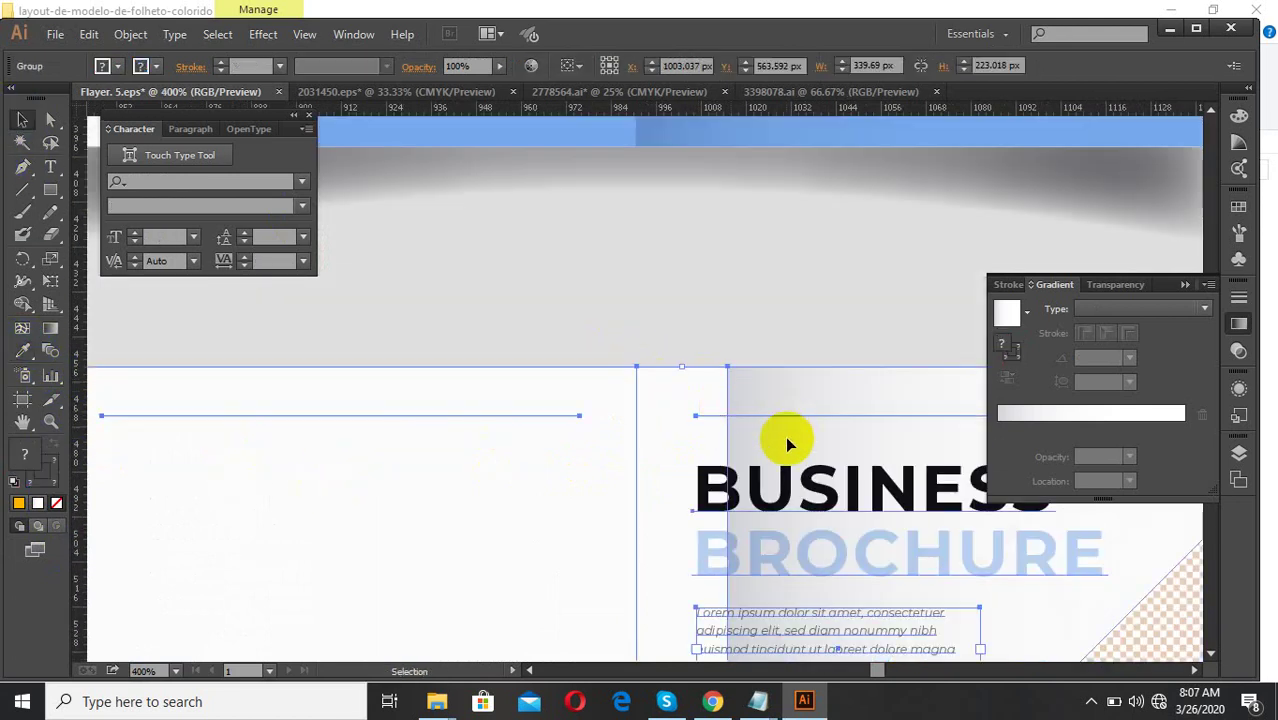
double_click(786, 438)
drag(786, 438, 718, 437)
alt+scroll(610, 289, down, 4)
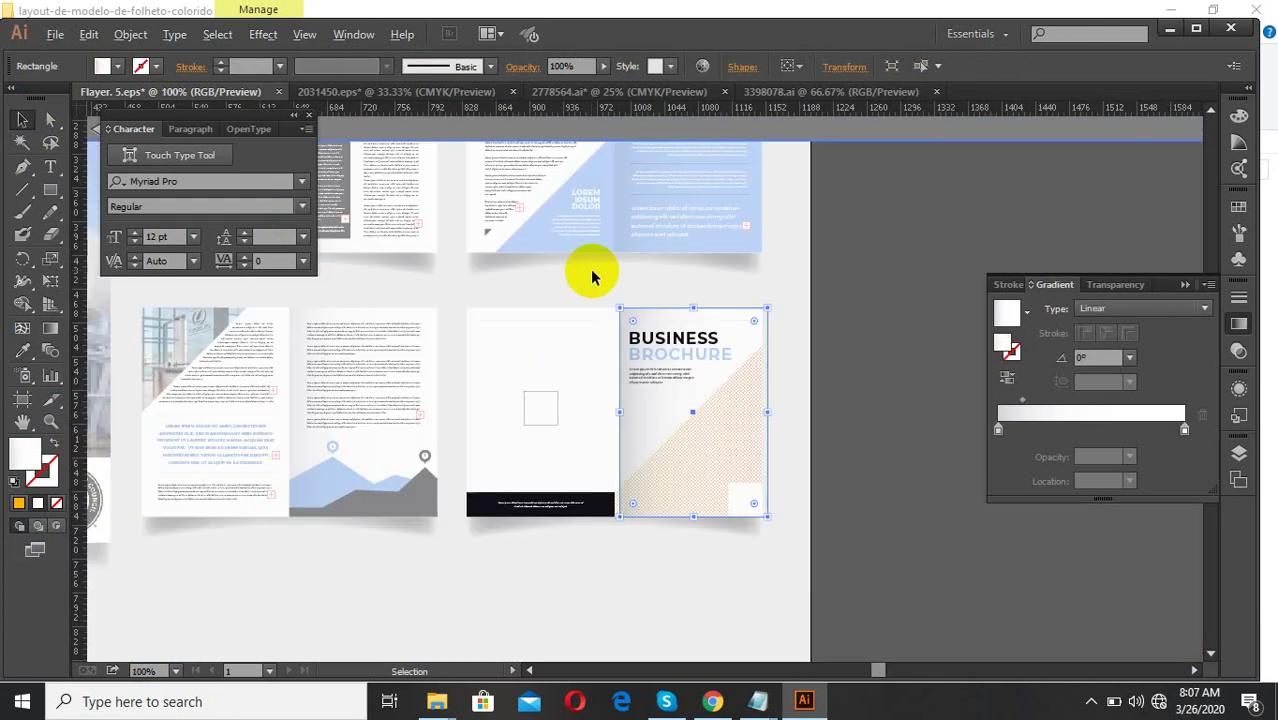
scroll(604, 444, down, 2)
alt+scroll(619, 422, up, 5)
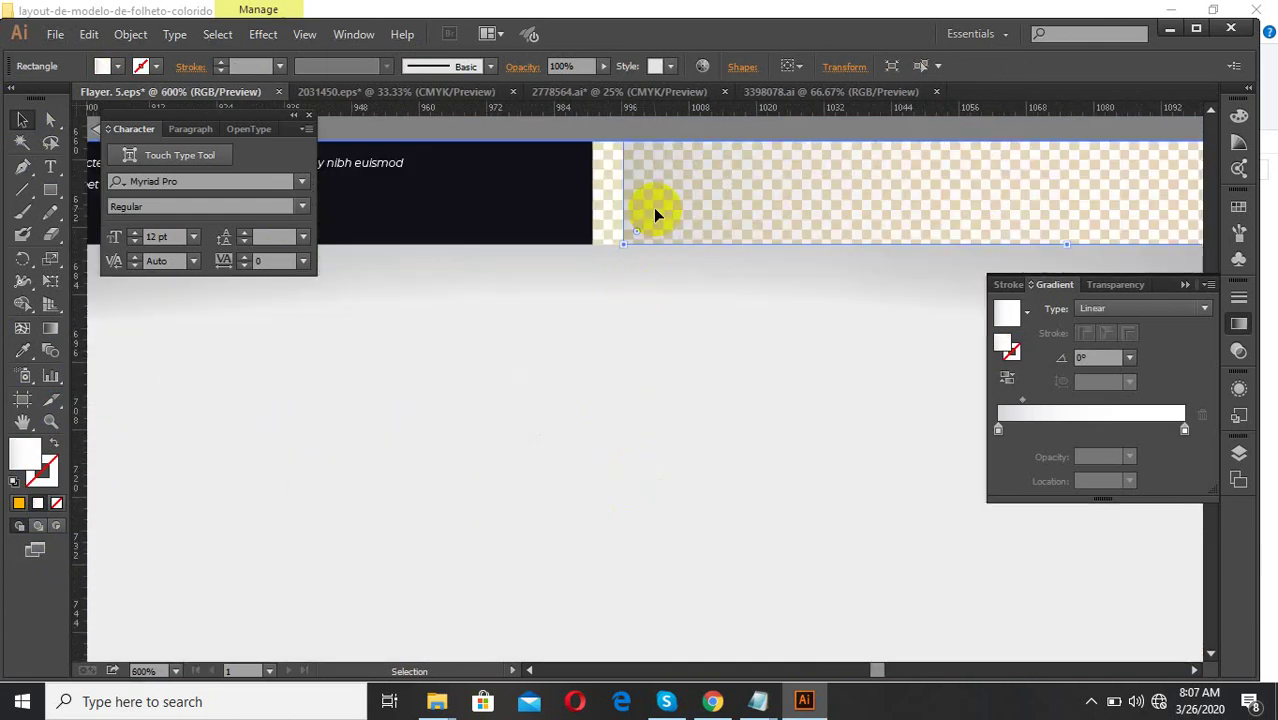
click(588, 388)
scroll(635, 490, down, 7)
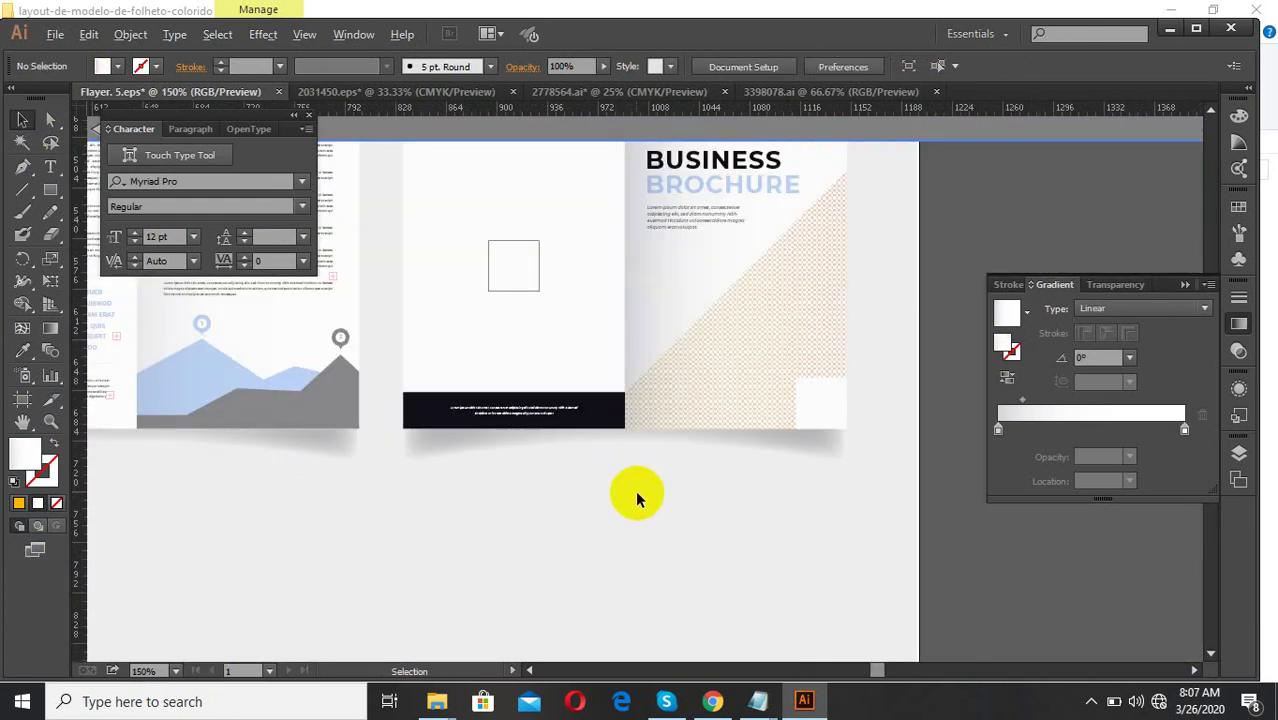
- Delete the leftover brochure spreads and the two clipped triangle images above the artboard
scroll(594, 303, up, 1)
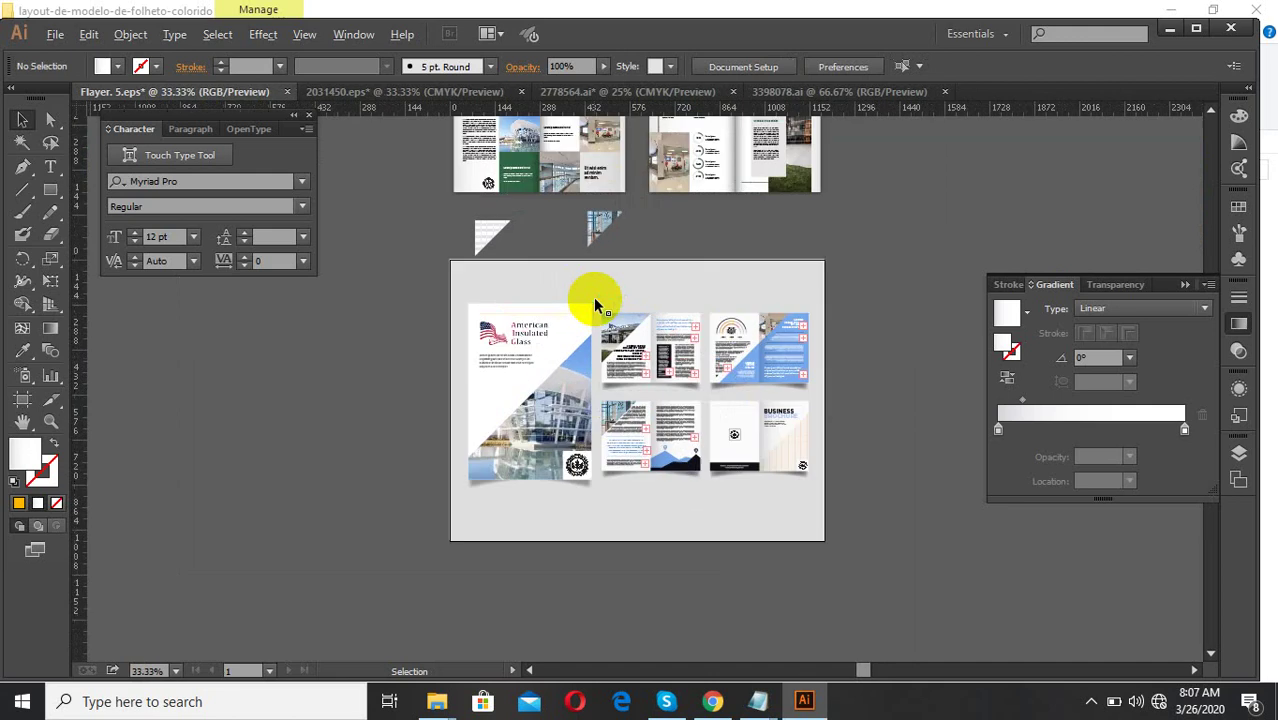
scroll(634, 348, up, 2)
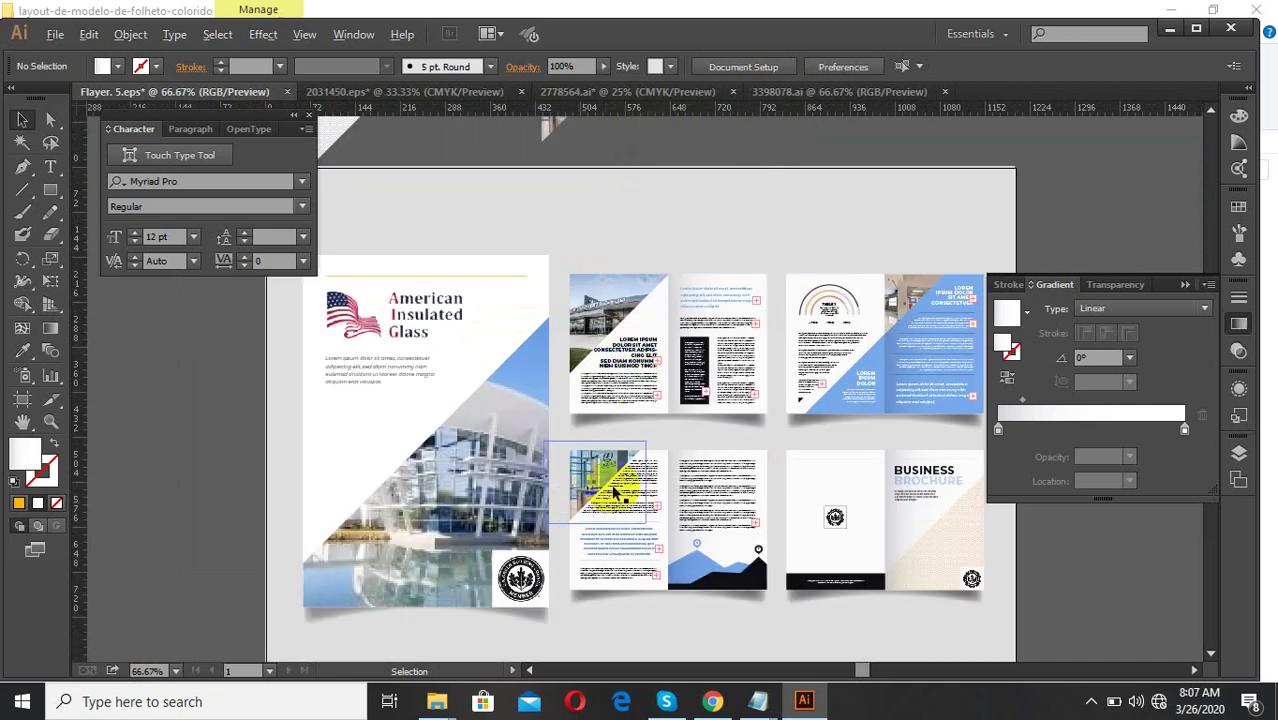
scroll(585, 508, down, 3)
drag(420, 173, 438, 142)
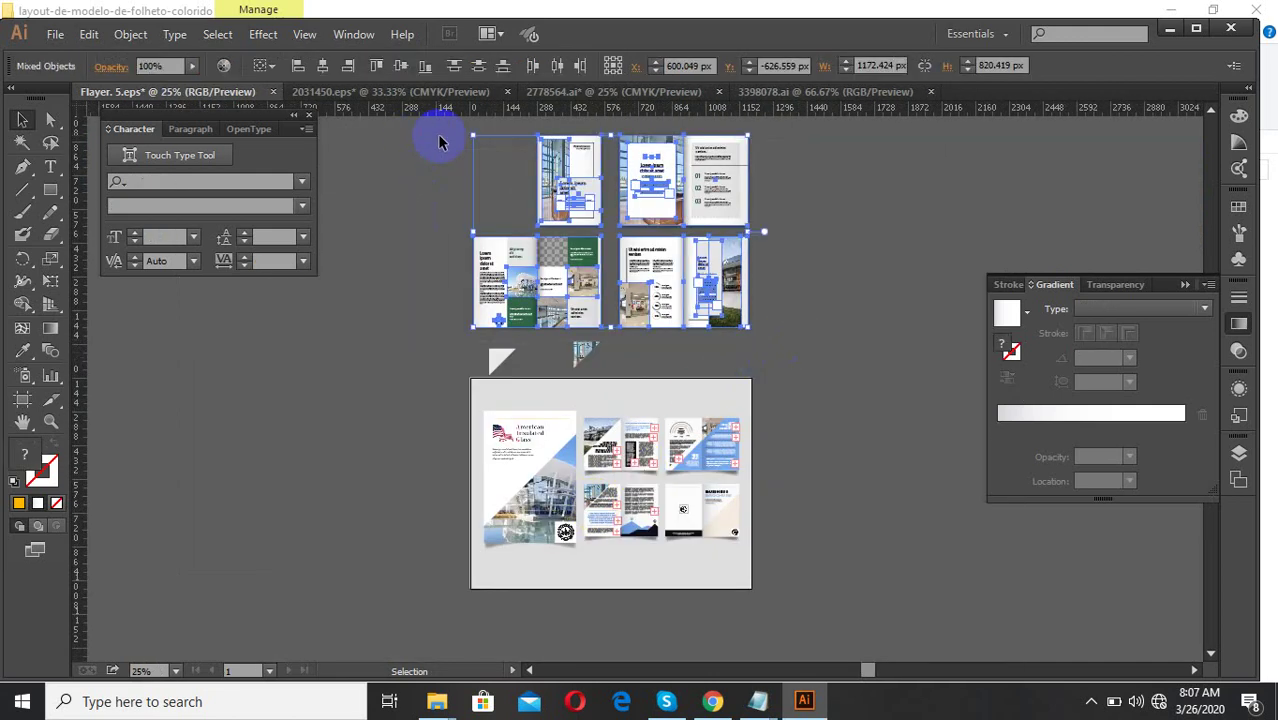
key(Delete)
drag(390, 286, 392, 285)
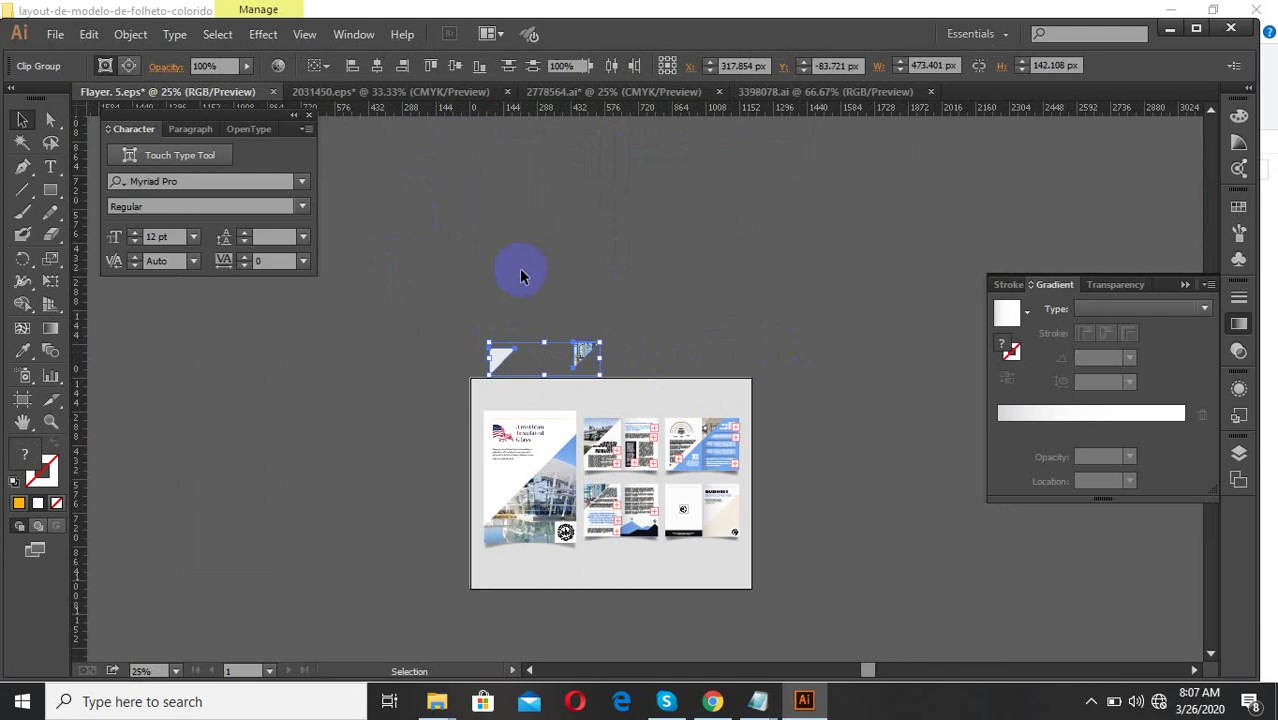
key(Delete)
- Apply the blue sampled from the front cover's diagonal area to the orange line above the American Insulated Glass logo, and deselect it
scroll(634, 600, up, 2)
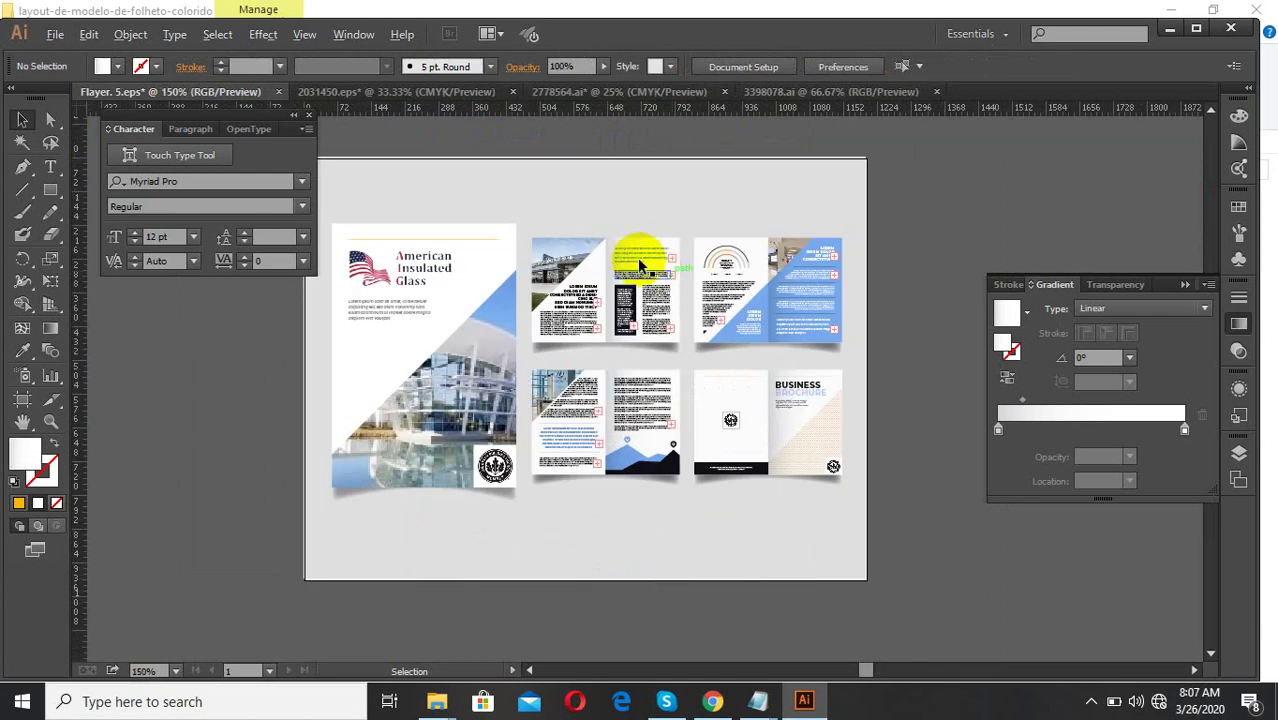
scroll(640, 265, up, 3)
scroll(608, 271, down, 4)
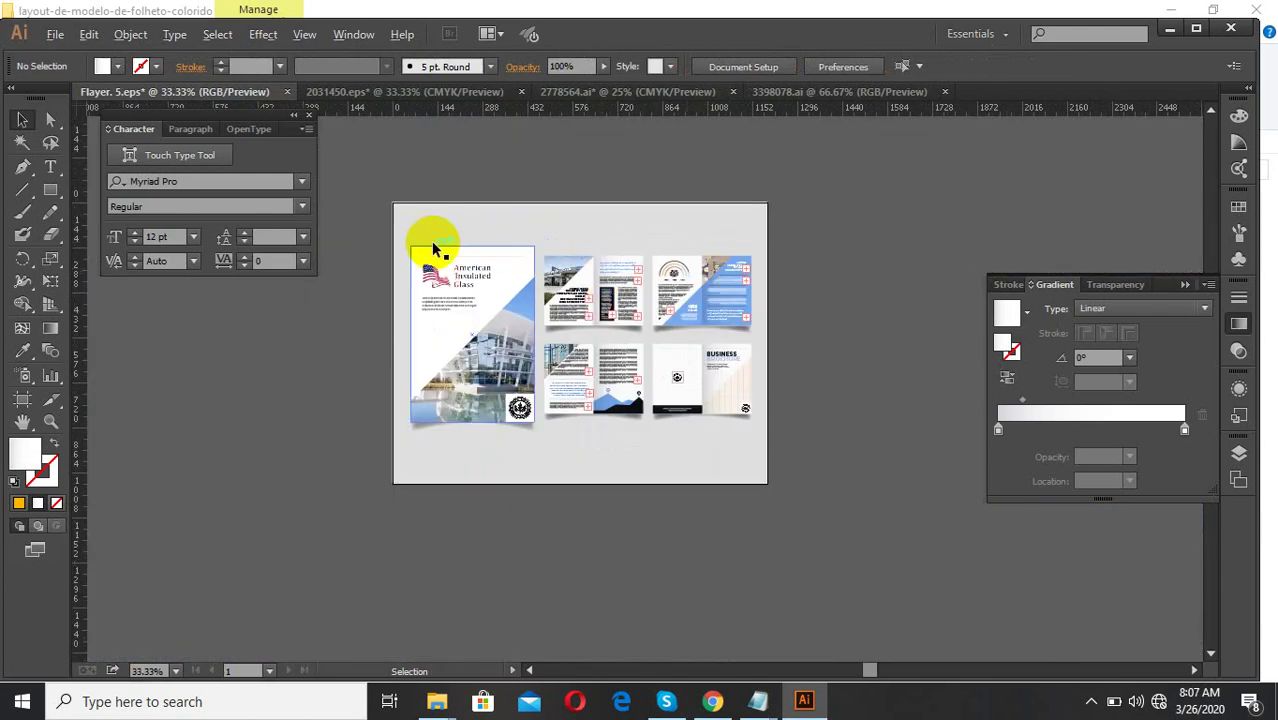
scroll(434, 251, up, 5)
click(523, 304)
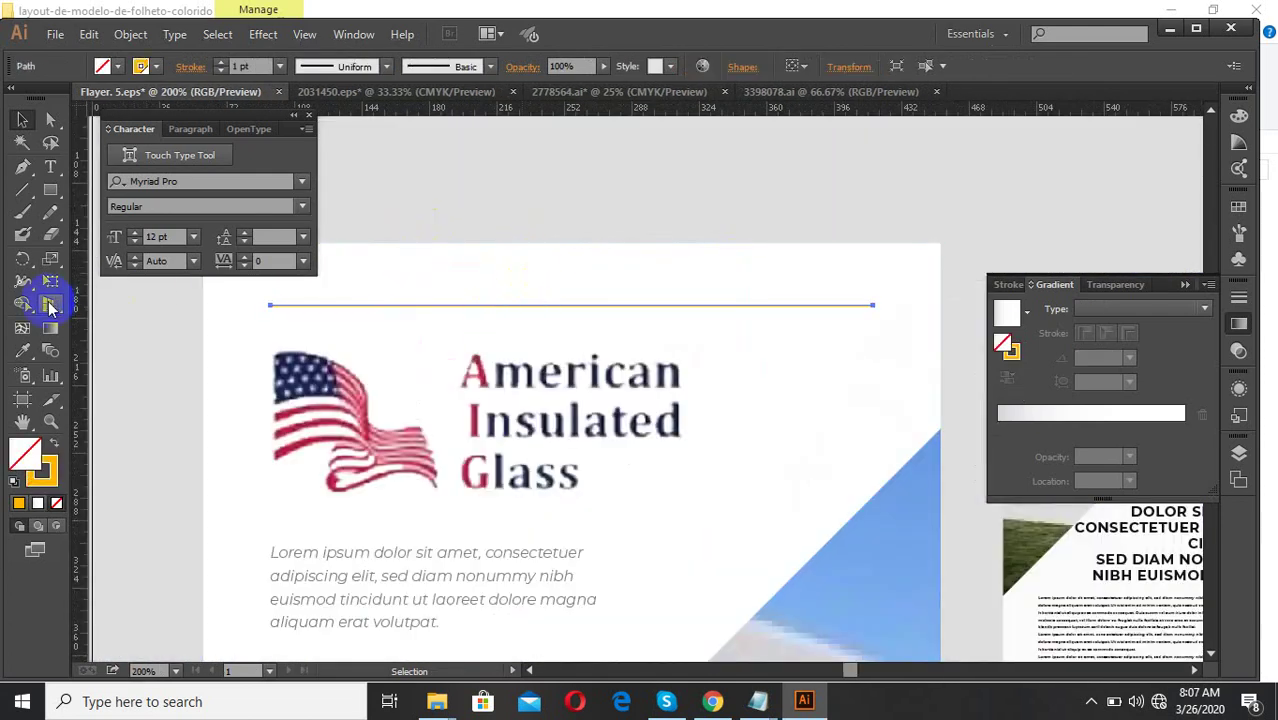
click(22, 350)
click(876, 537)
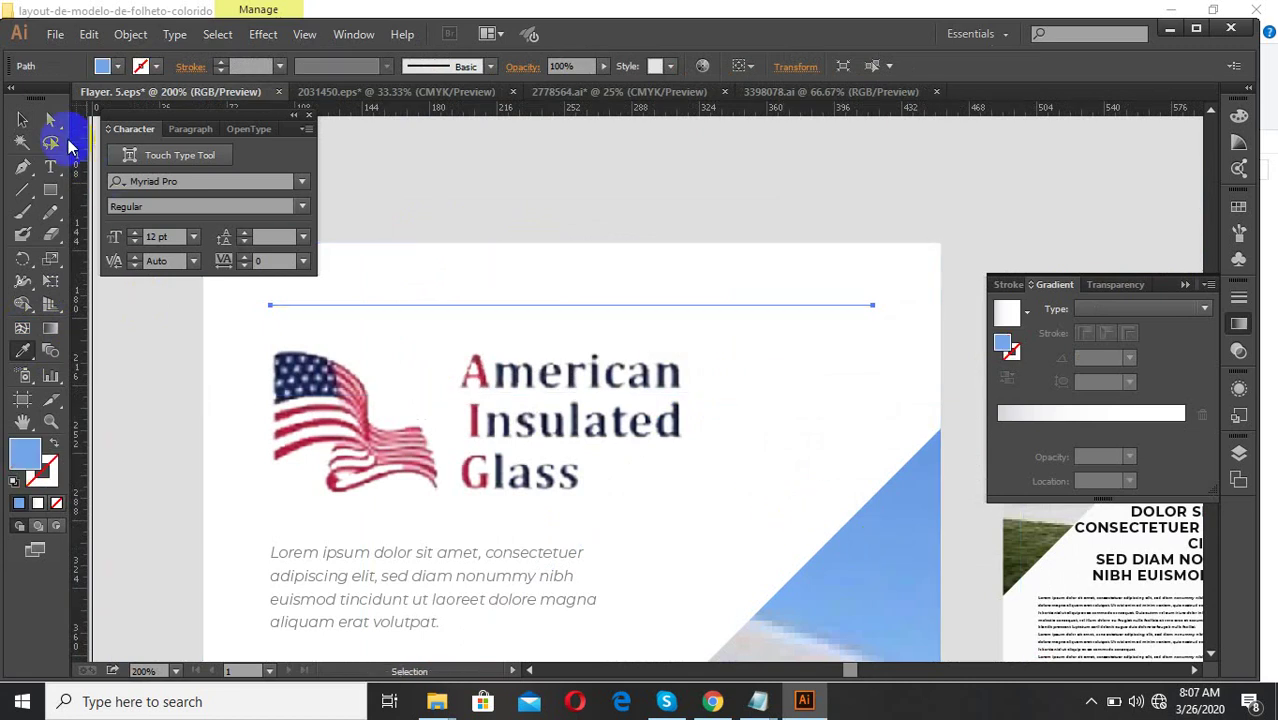
click(22, 119)
click(674, 182)
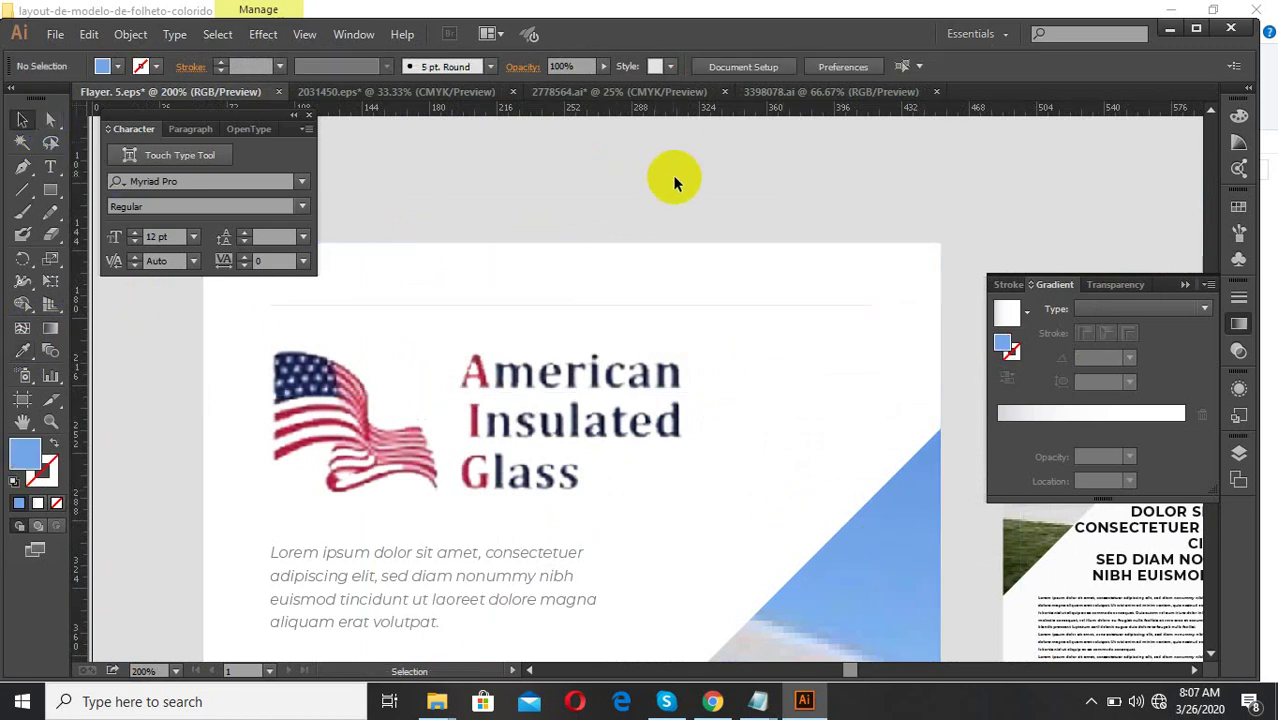
- Give the front cover's line above the logo a 2 pt blue stroke and no fill
click(649, 304)
text(2)
key(Return)
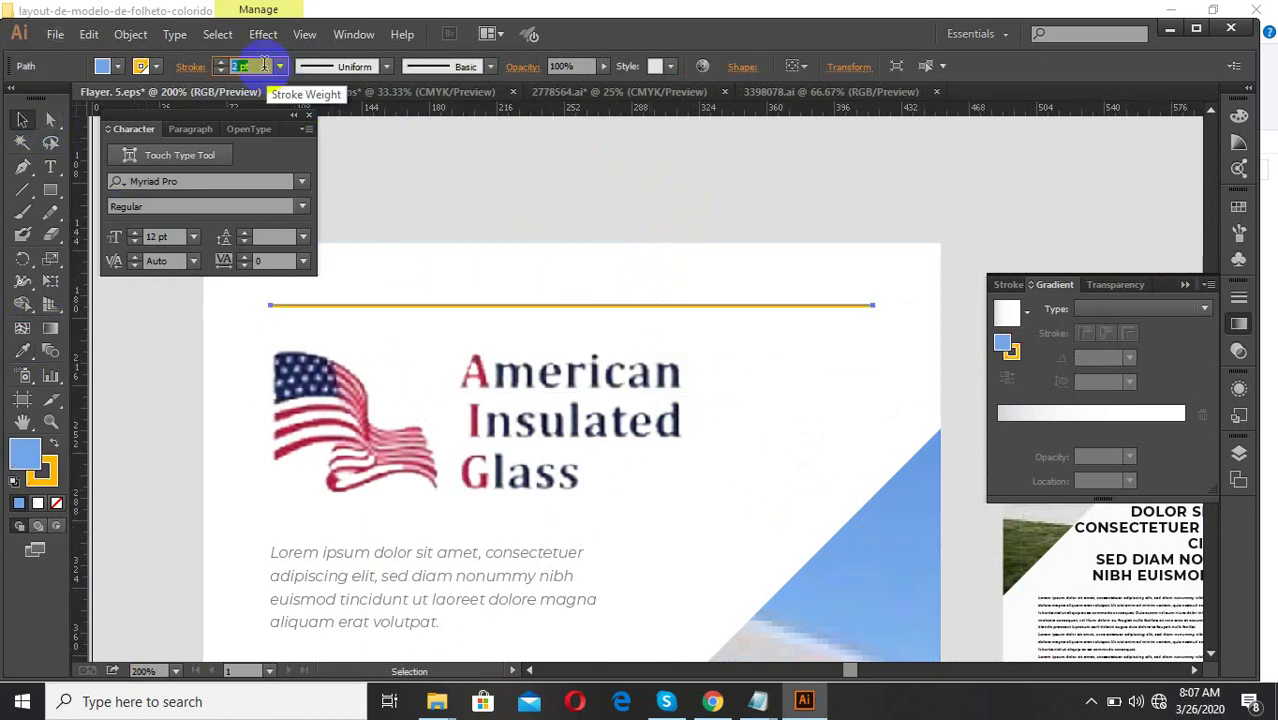
click(50, 377)
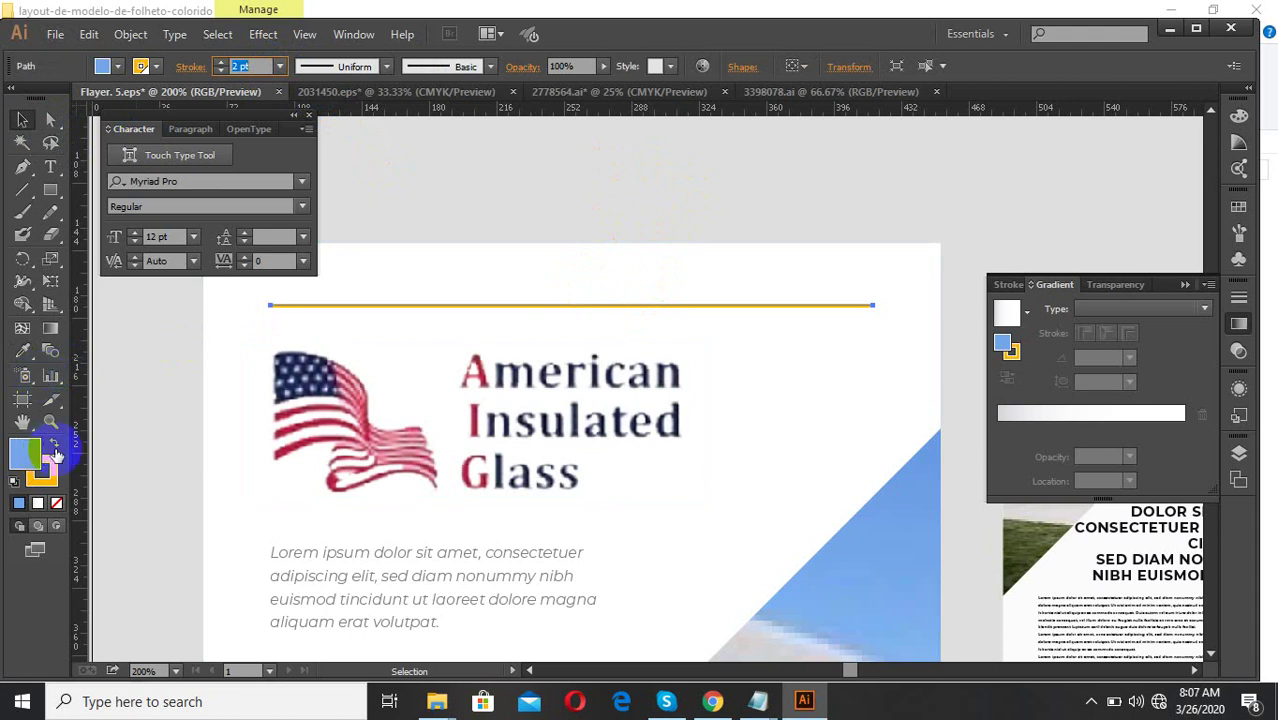
click(55, 447)
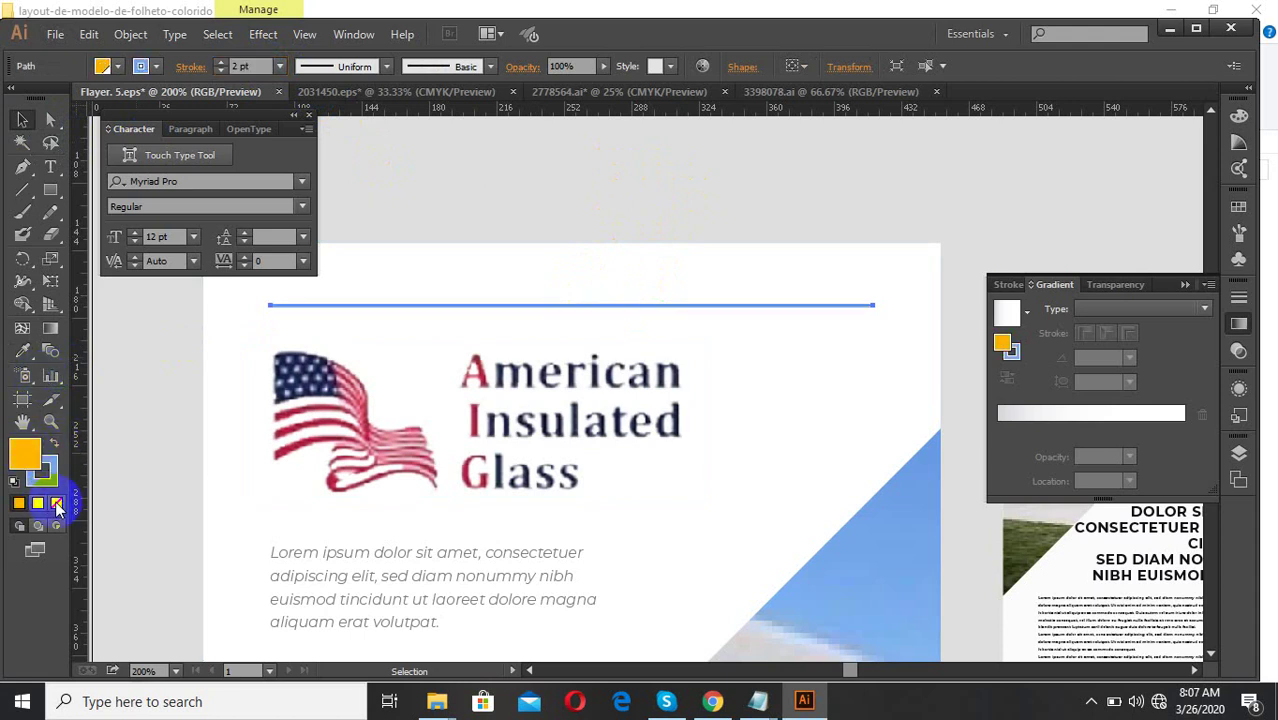
click(56, 505)
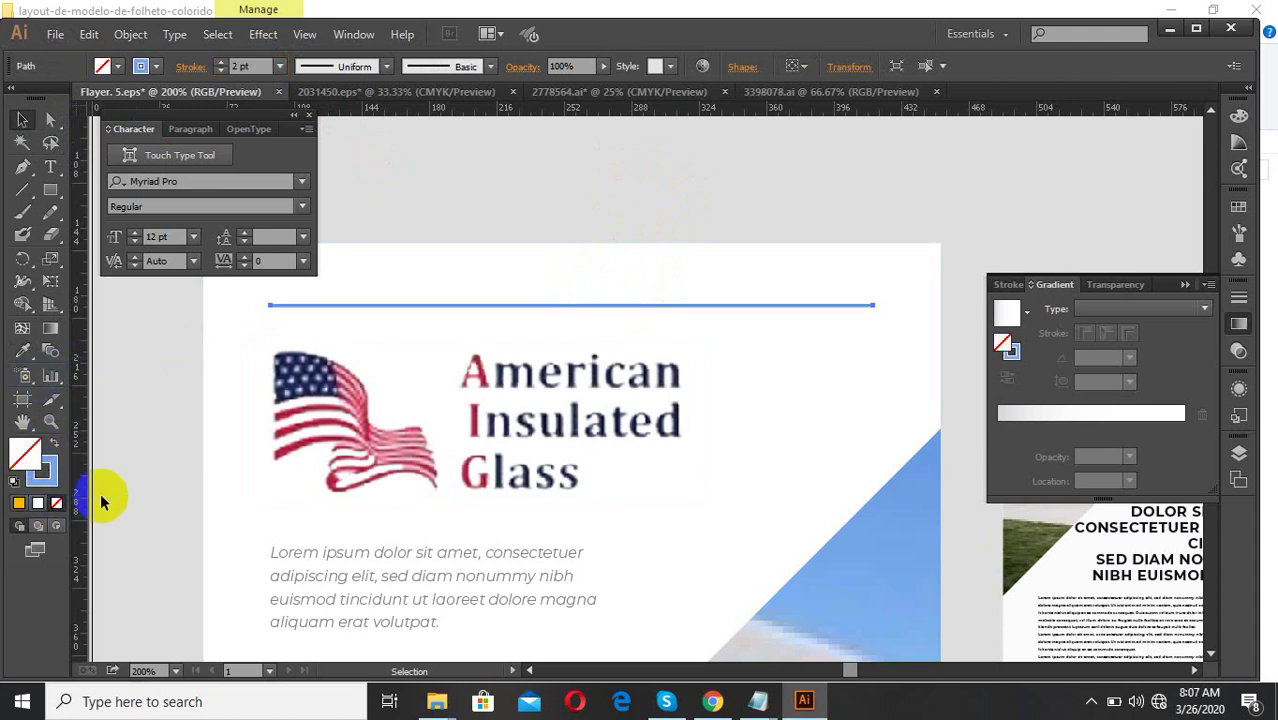
- Deselect the blue line and examine the front cover's photo edge and the overall flyer layout
click(661, 172)
scroll(716, 314, down, 3)
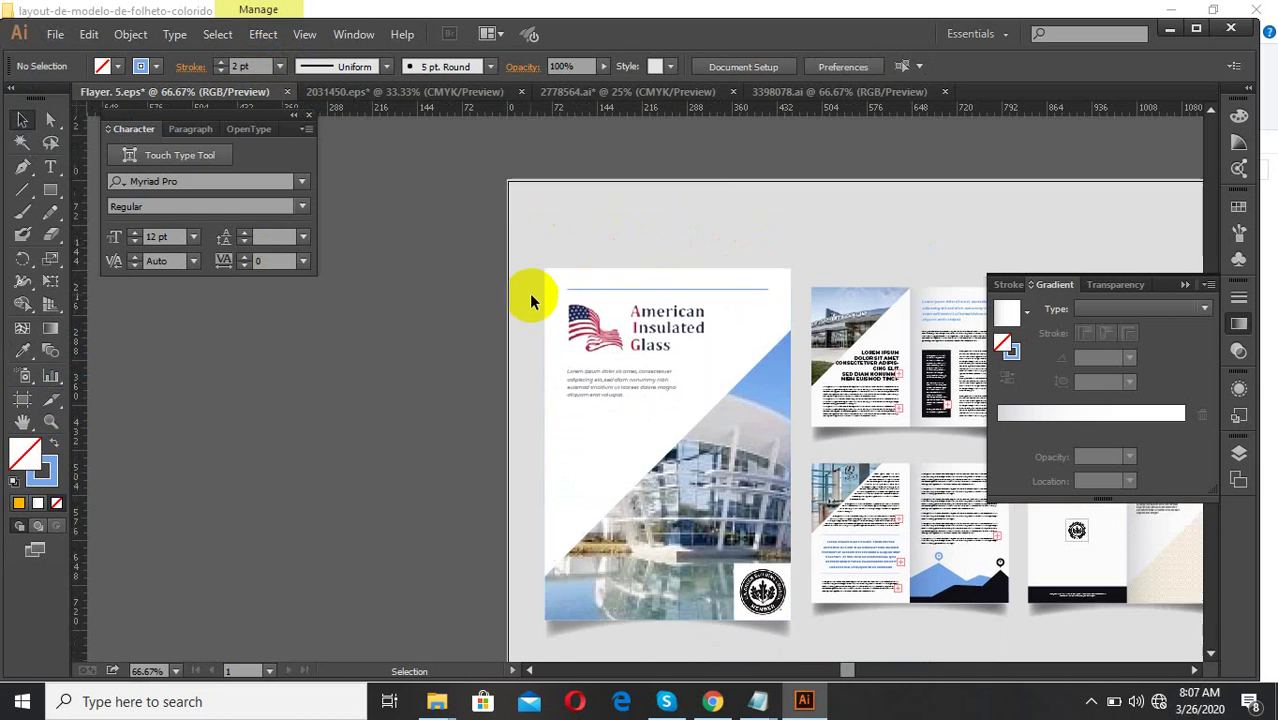
scroll(529, 293, down, 3)
scroll(591, 408, up, 6)
scroll(575, 333, up, 1)
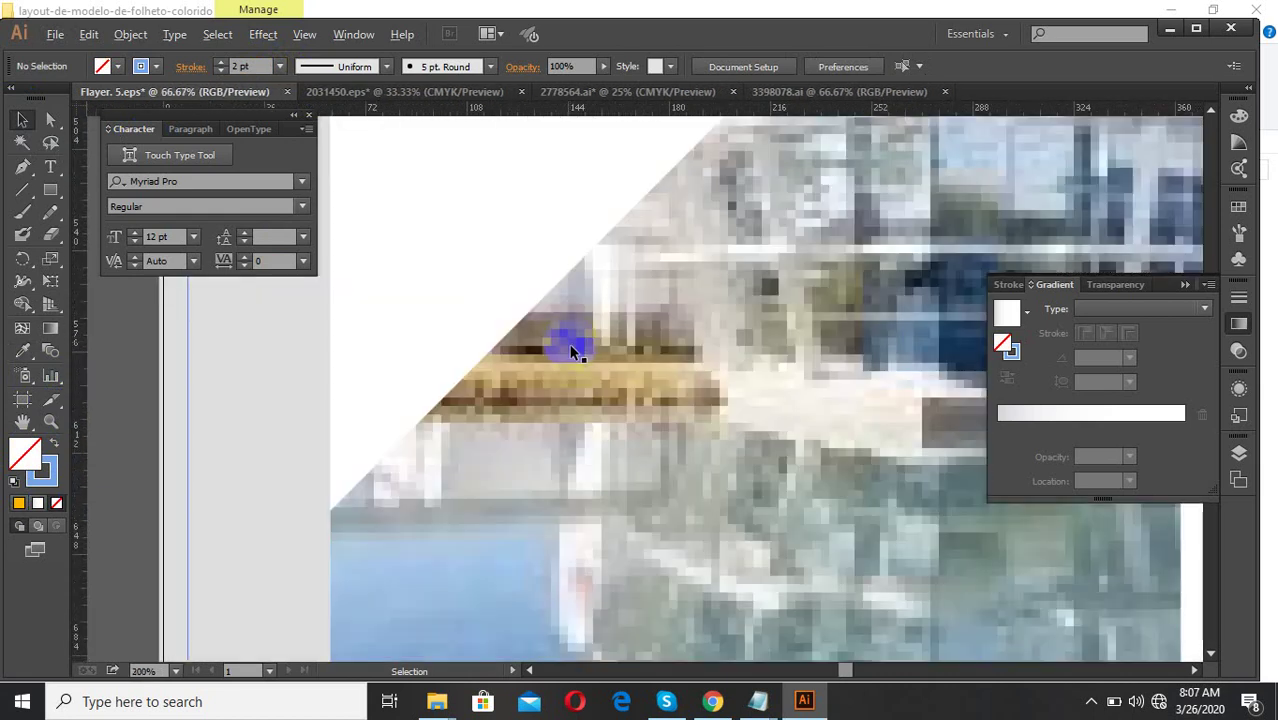
scroll(560, 337, down, 7)
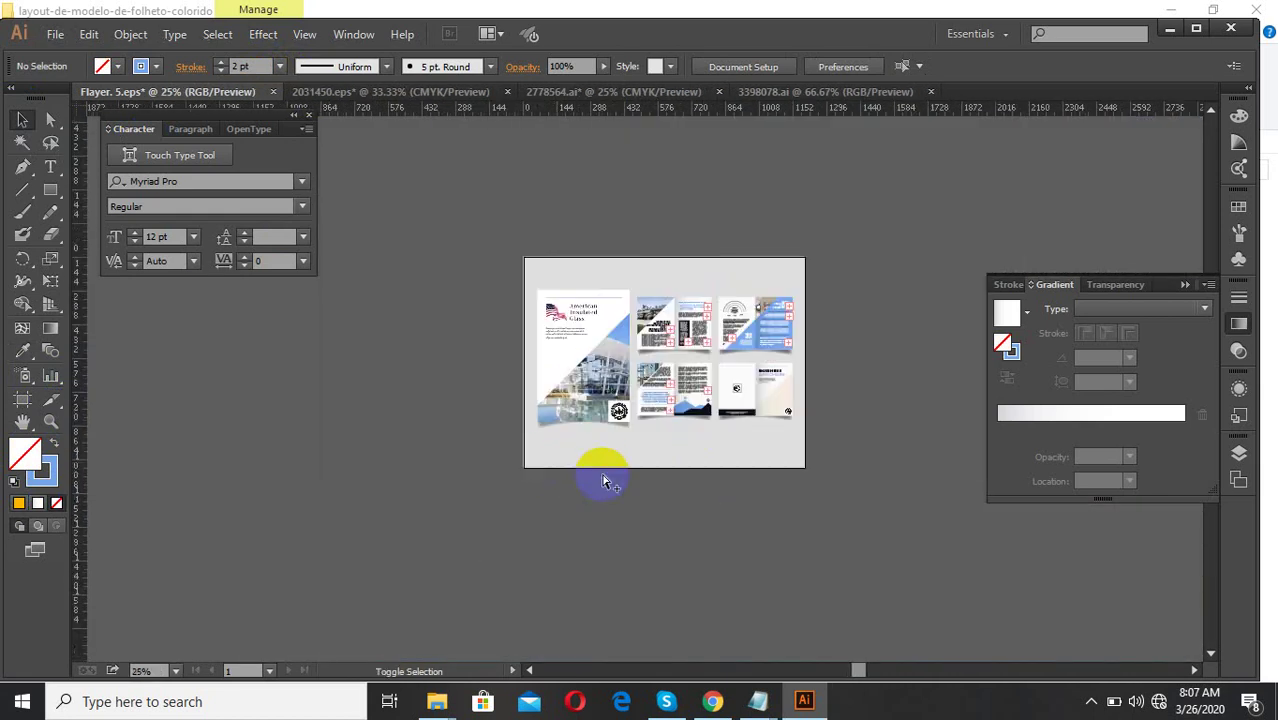
- Export the flyer artboard for web with the JPEG High preset at 1200 by 900 px, proceeding to the file-saving stage
key(ctrl+alt+shift+s)
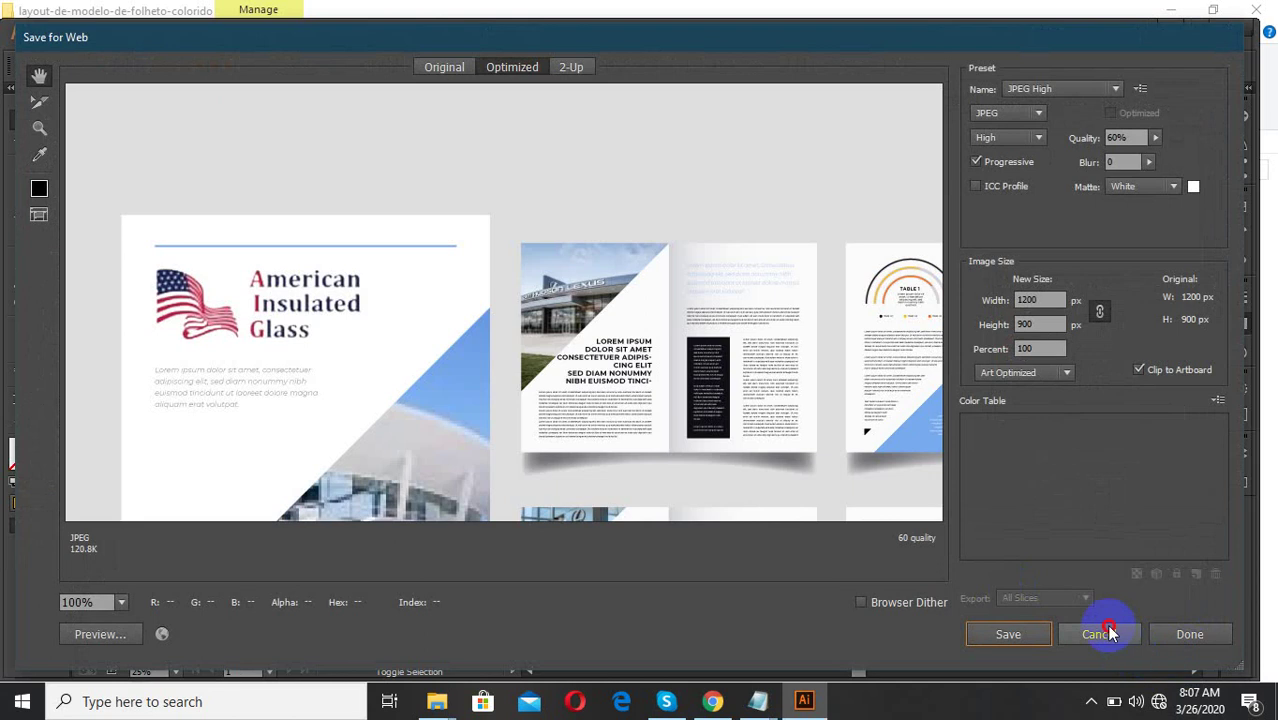
click(1105, 632)
click(55, 34)
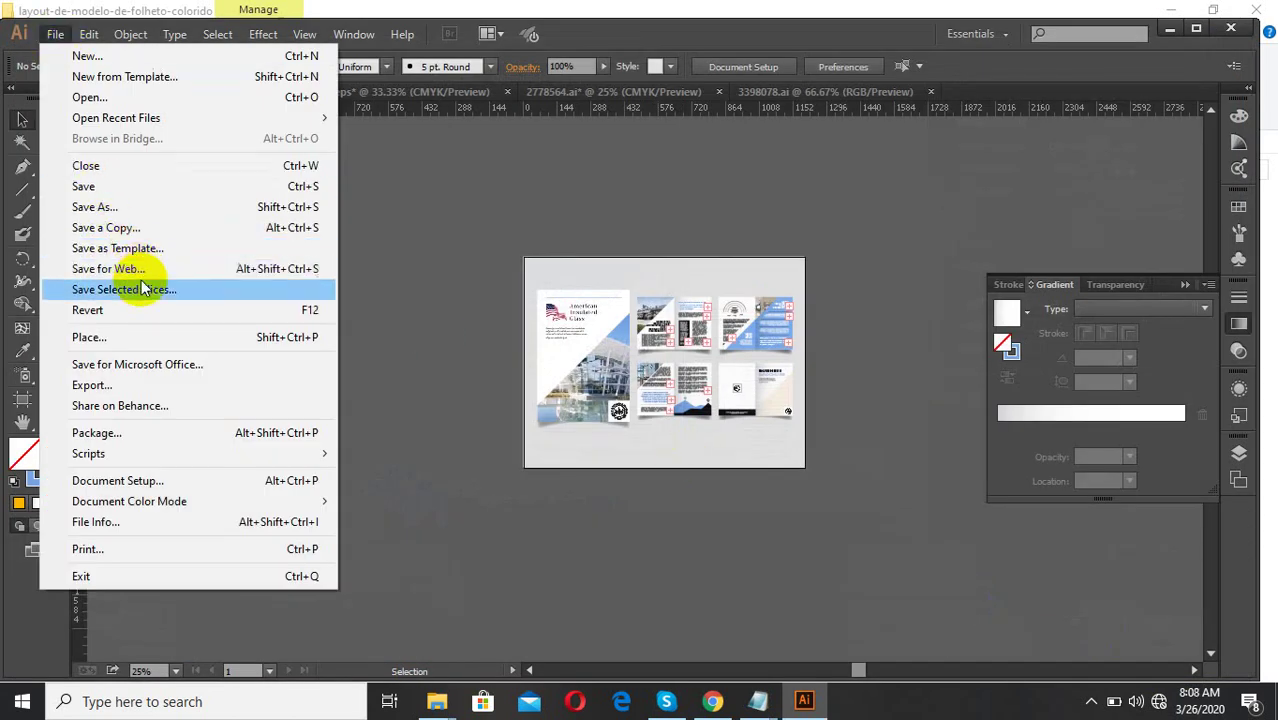
click(178, 270)
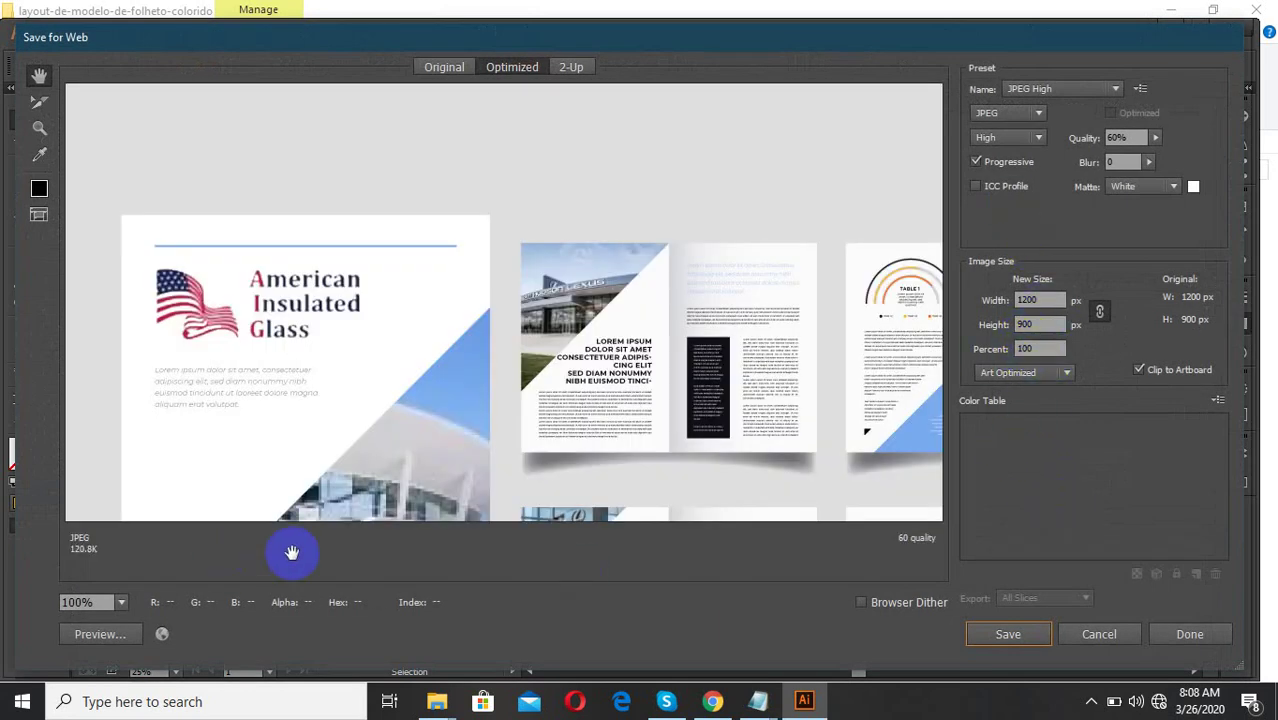
click(995, 636)
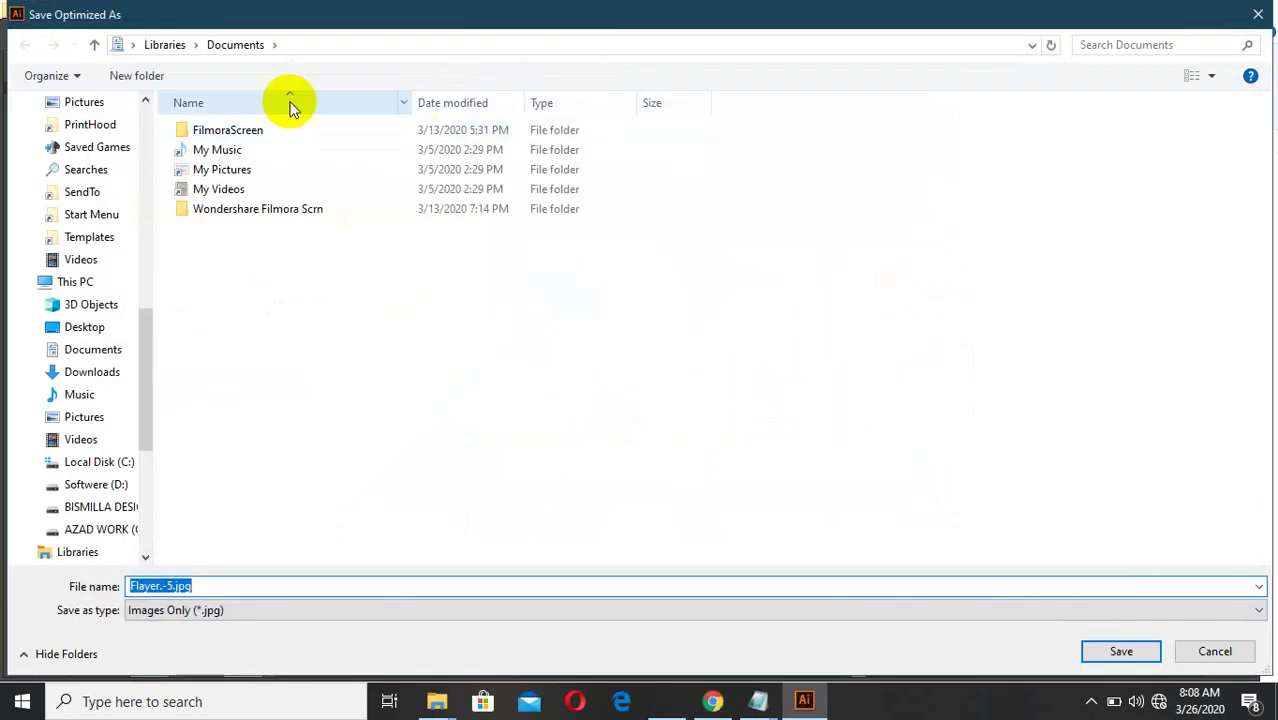
- Save the optimized image as Flayer.-5.jpg in the UPLABS > Flayer folder under All WORK ONLINE on BISMILLA DESIGN (F:)
click(164, 45)
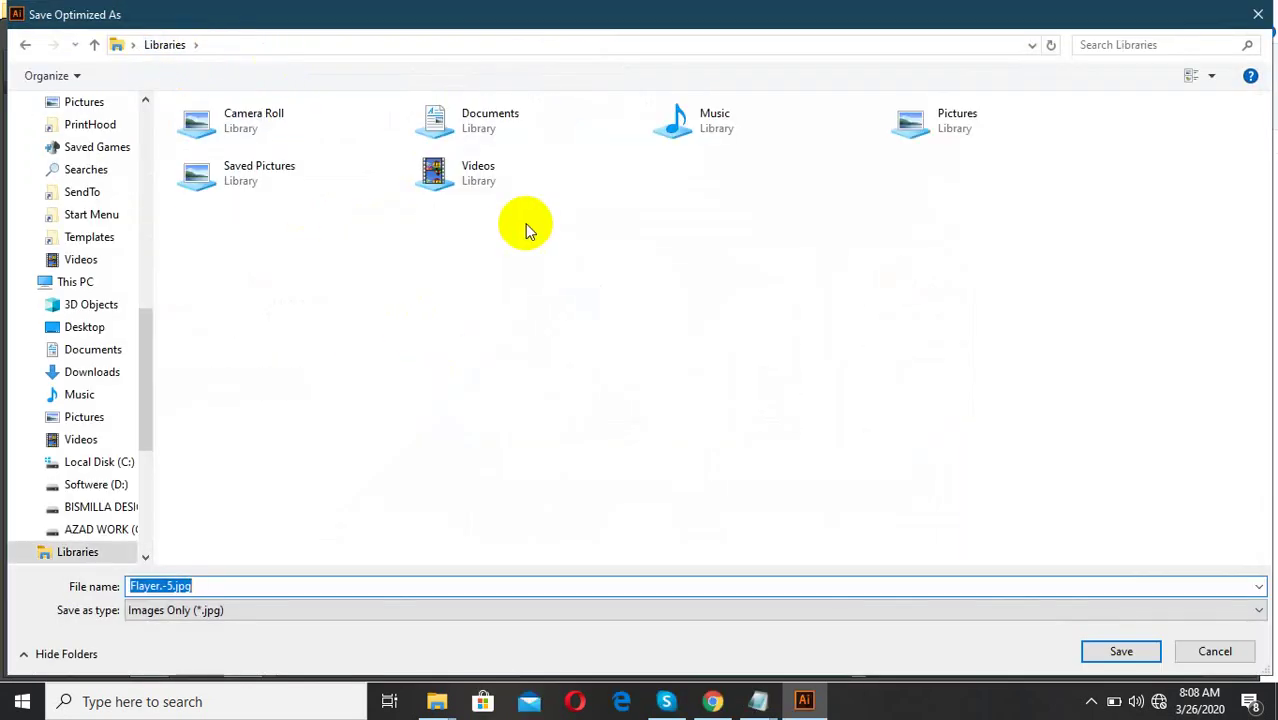
click(100, 507)
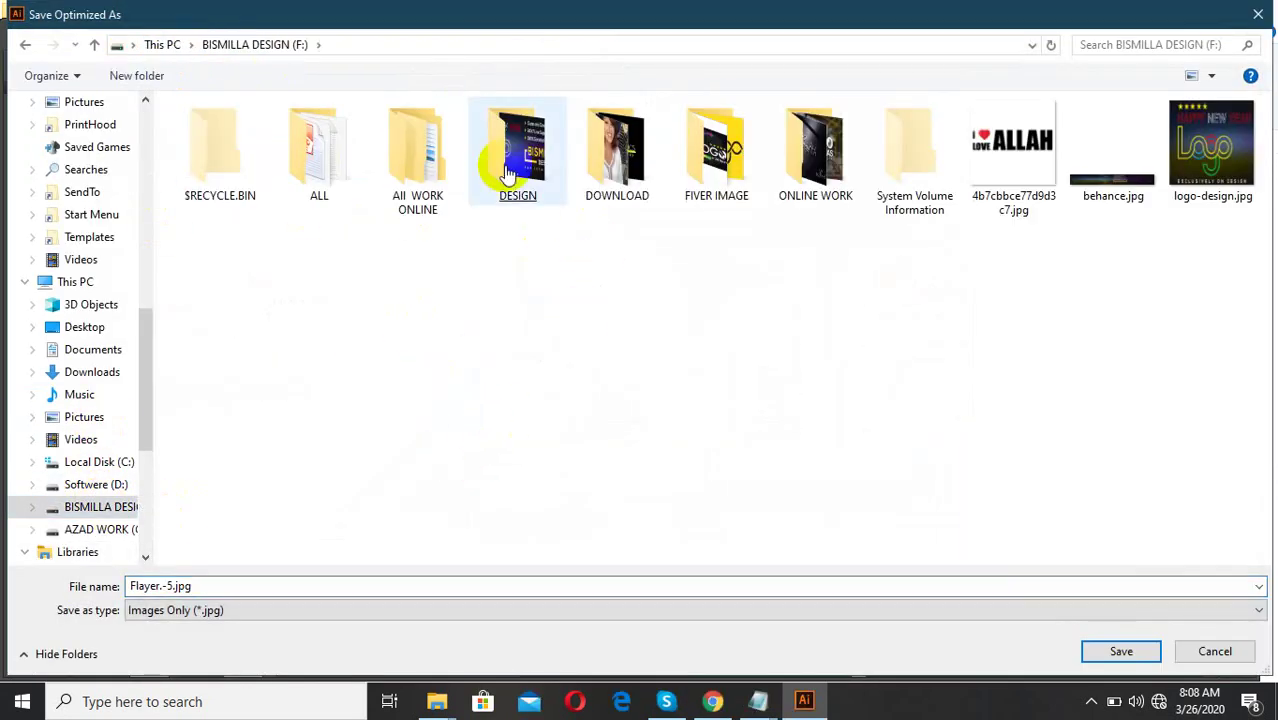
click(383, 170)
double_click(383, 170)
double_click(615, 368)
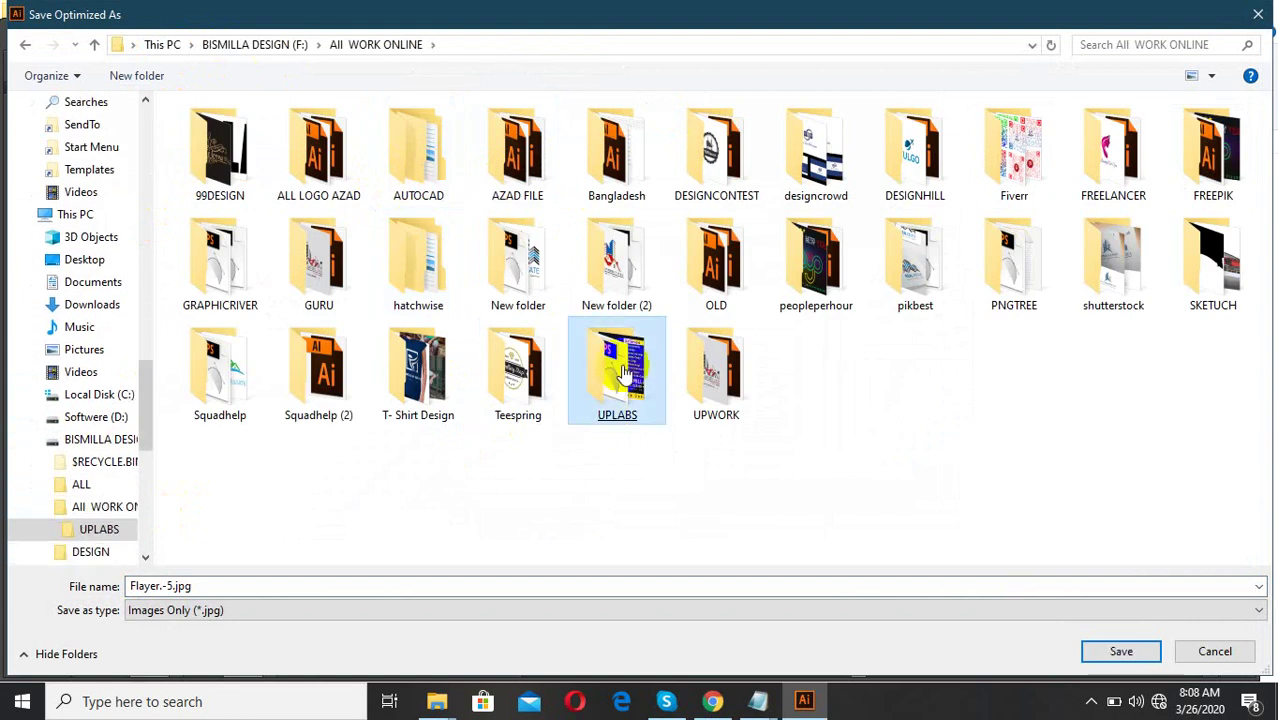
double_click(240, 272)
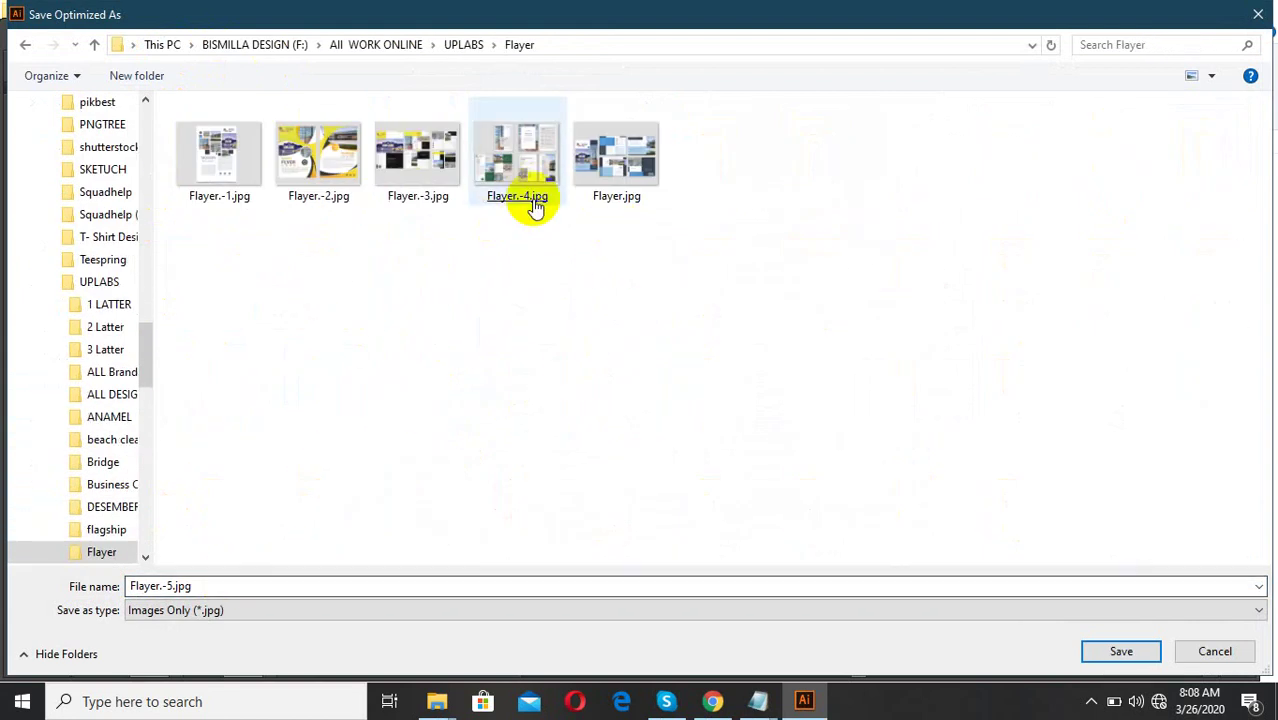
click(1122, 651)
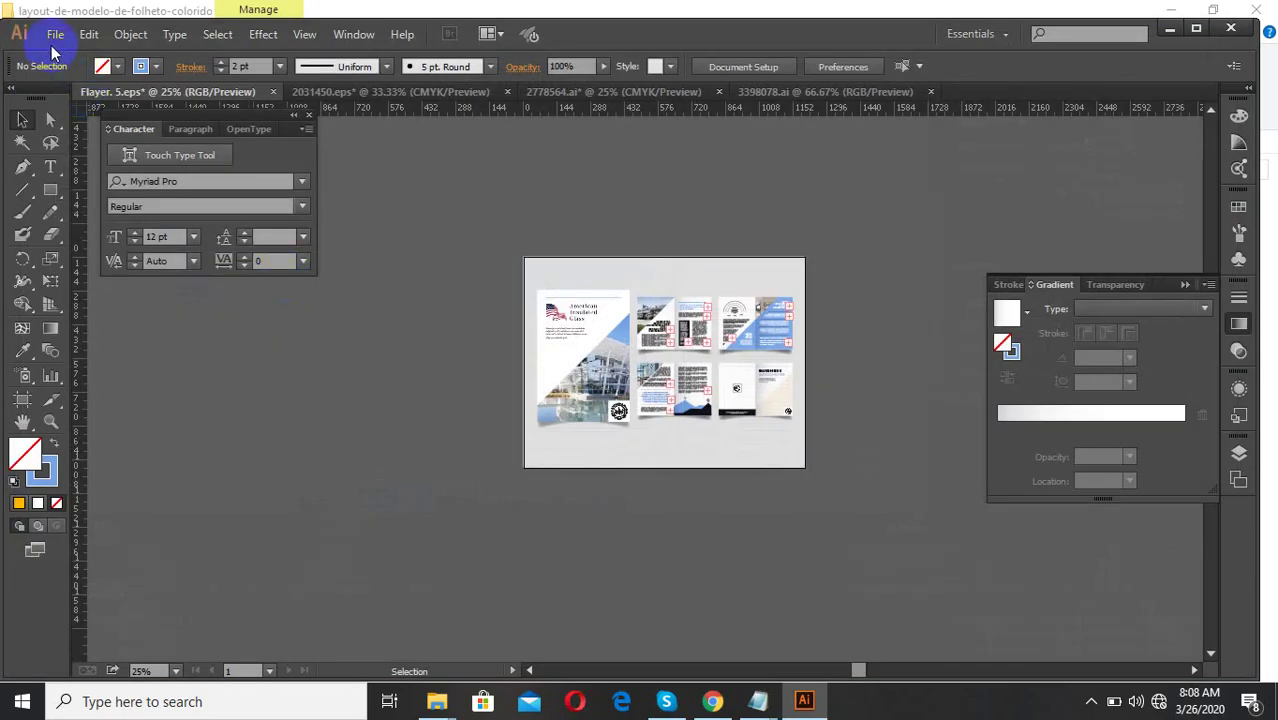
- Save the Flayer. 5.eps document with its current changes
click(55, 34)
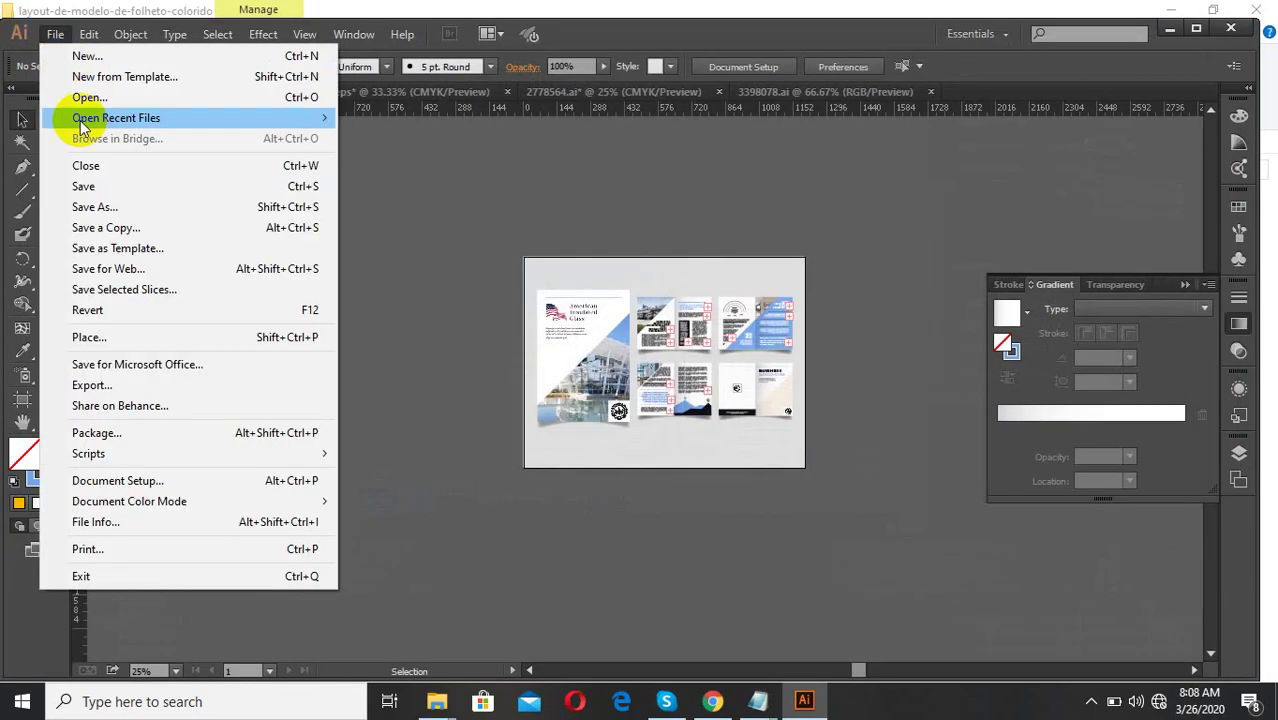
click(60, 184)
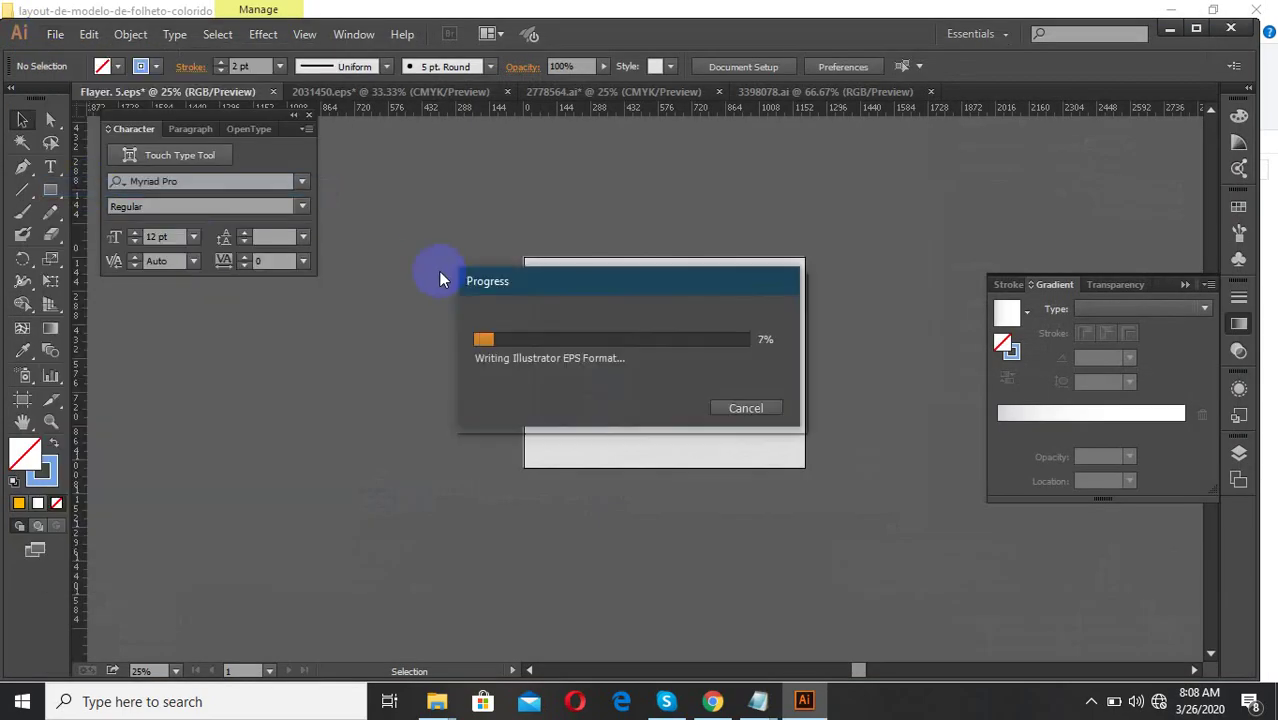